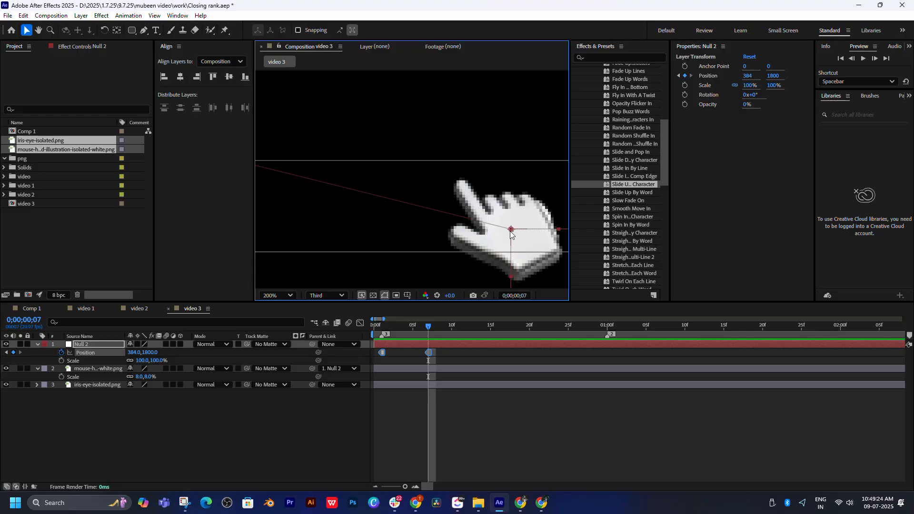
mouse_move(432, 325)
left_mouse_down()
mouse_move(389, 329)
mouse_move(427, 336)
left_mouse_up()
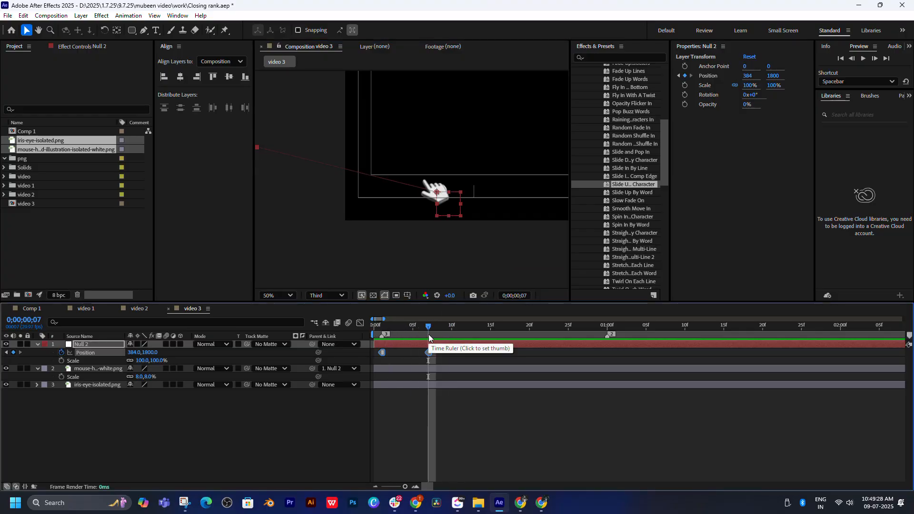
key("ctrl+alt+h")
key("Delete")
key("ctrl+z")
key("Delete")
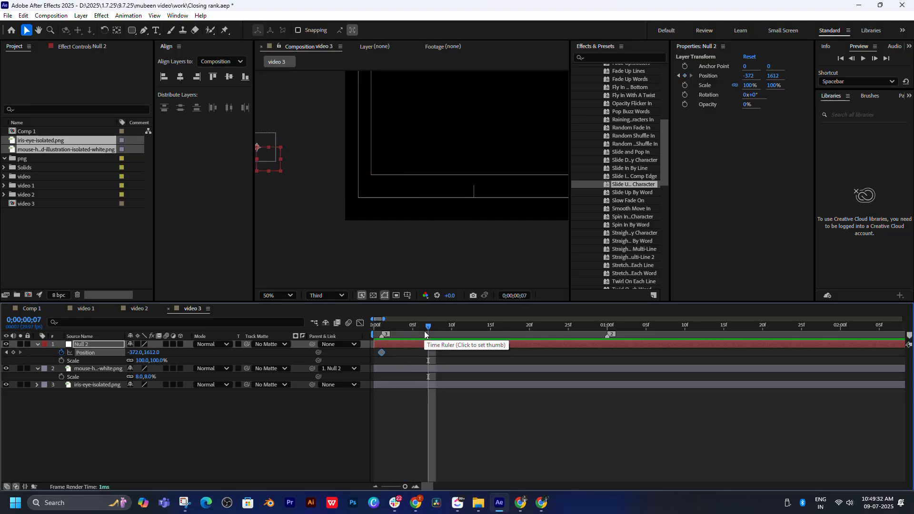
key("ctrl+z")
- Check the Keyframe Velocity settings of Null 2's second position keyframe at frame 7
right_click(437, 196)
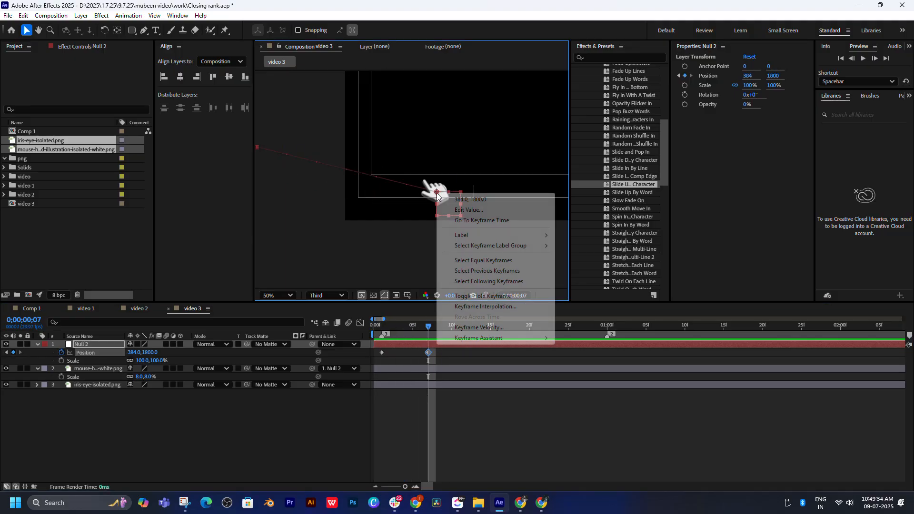
left_click(476, 328)
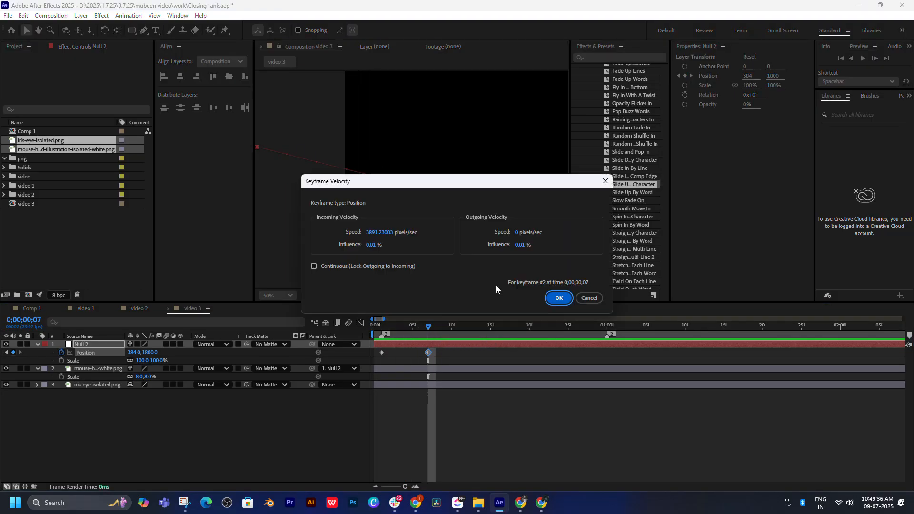
left_click(559, 299)
left_click_drag(427, 328, 401, 333)
key("k")
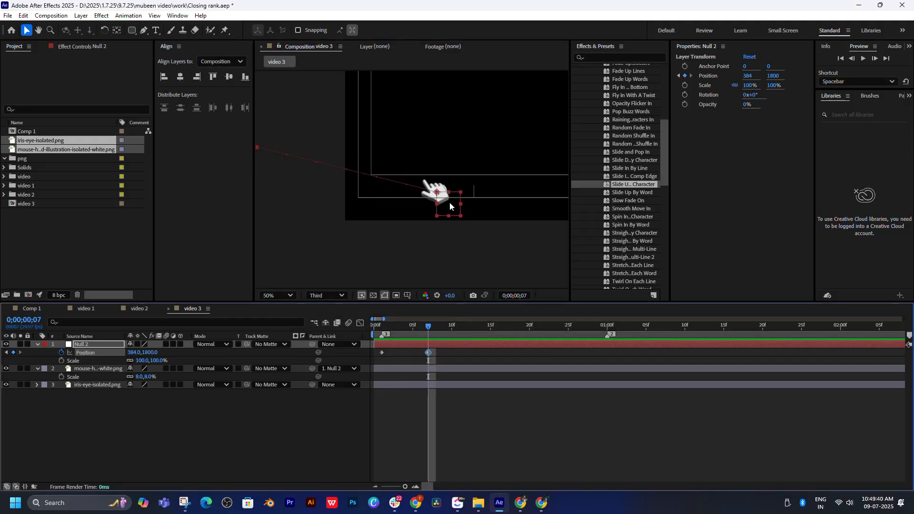
- Try to apply Easy Ease In to Null 2's second position keyframe at frame 7
left_click(409, 190)
left_click(431, 193)
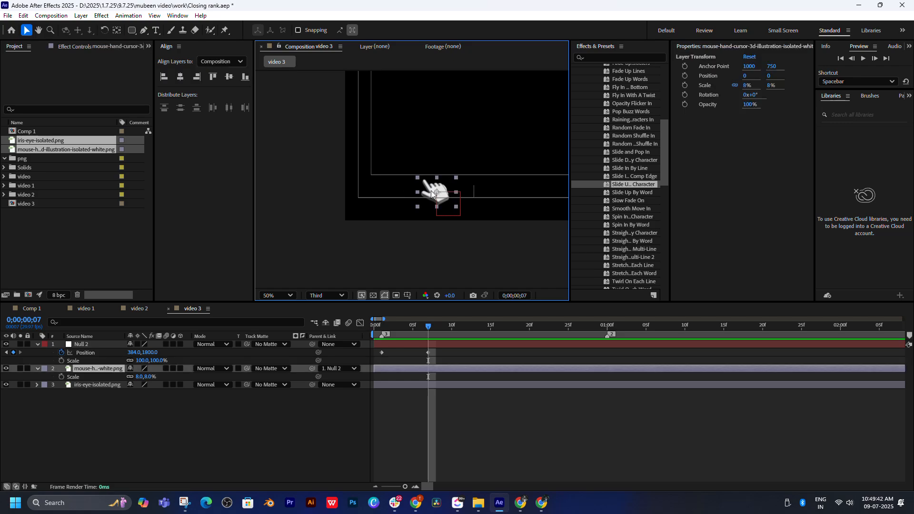
left_click(430, 353)
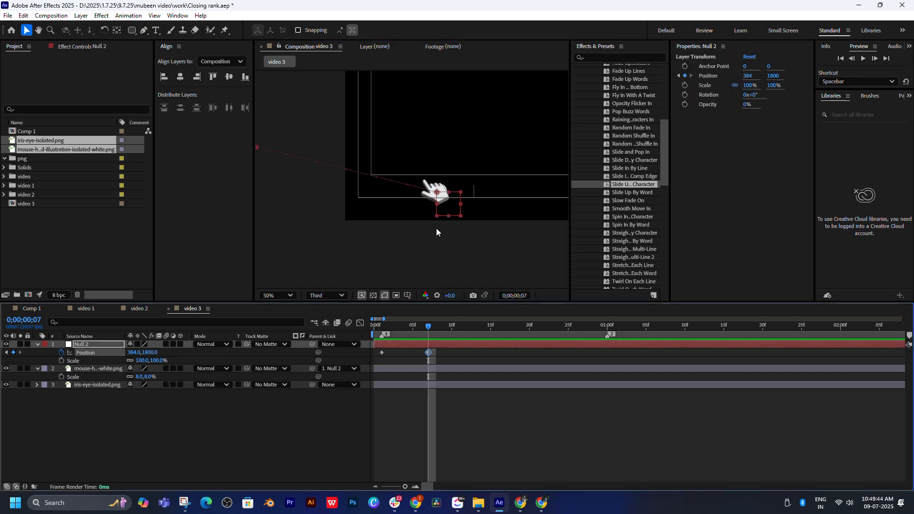
left_click_drag(256, 147, 287, 154)
key("j")
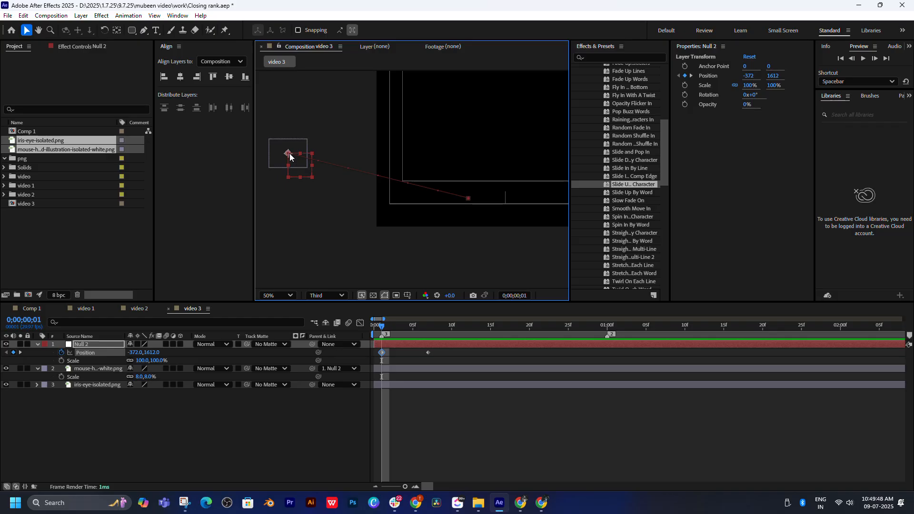
key("k")
right_click(468, 199)
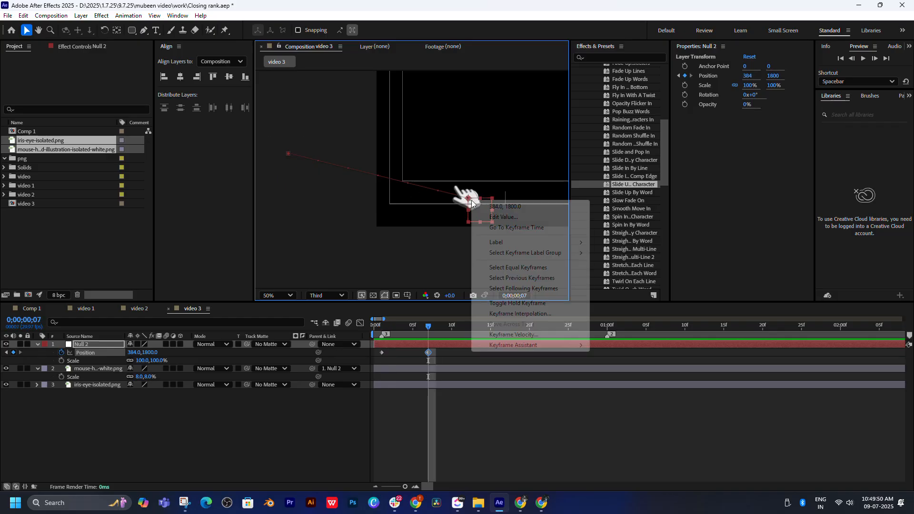
mouse_move(516, 351)
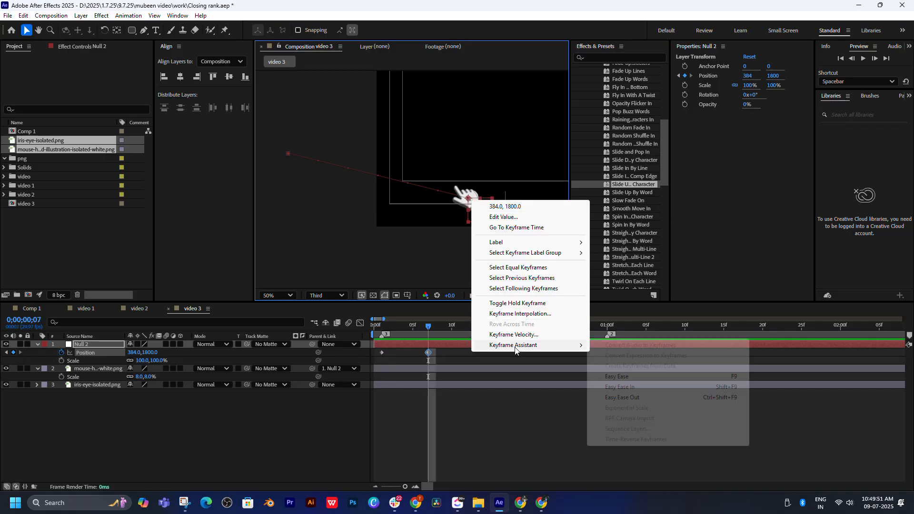
left_click(635, 388)
left_click(461, 199)
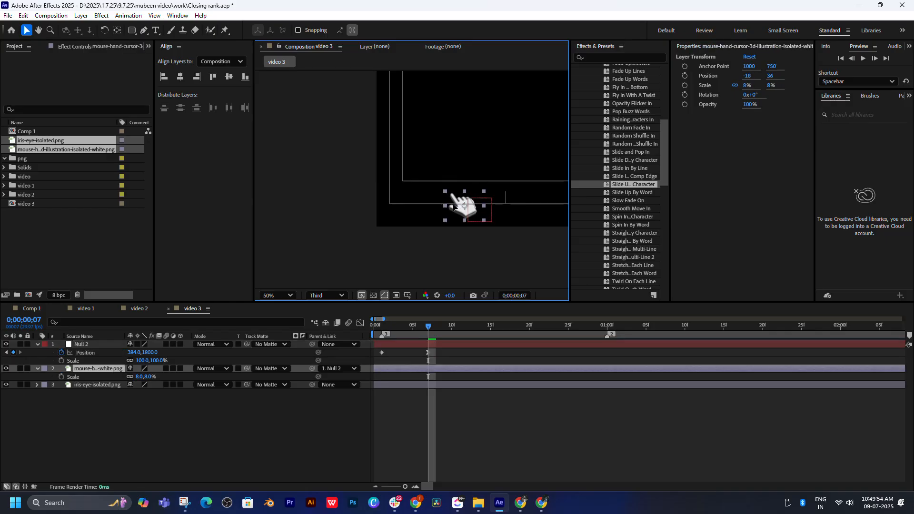
left_click(476, 342)
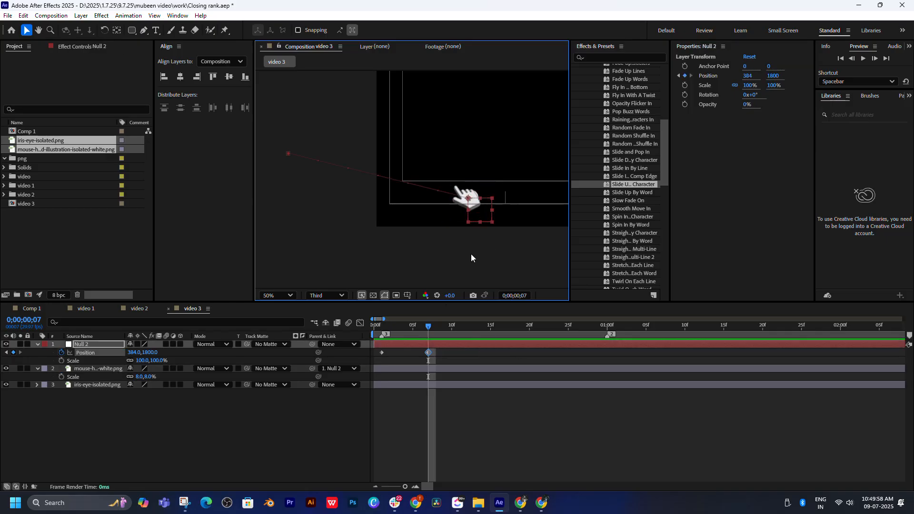
- Try Continuous Bezier temporal interpolation on Null 2's position keyframe at frame 7
scroll(457, 194, "up", 2)
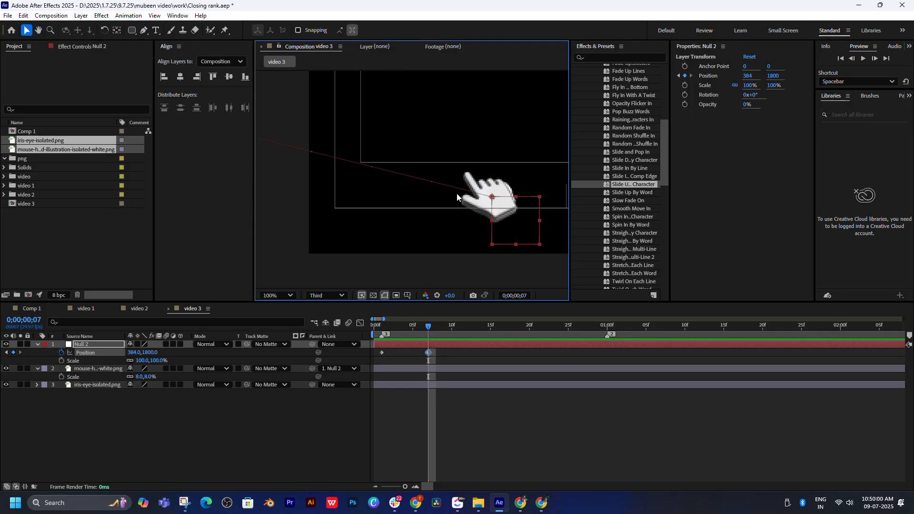
right_click(492, 197)
mouse_move(520, 238)
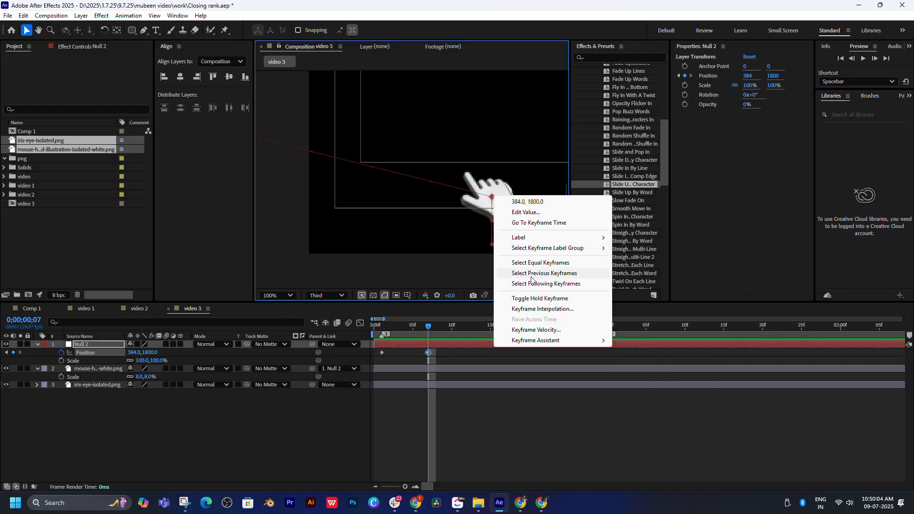
left_click(540, 310)
left_click(481, 207)
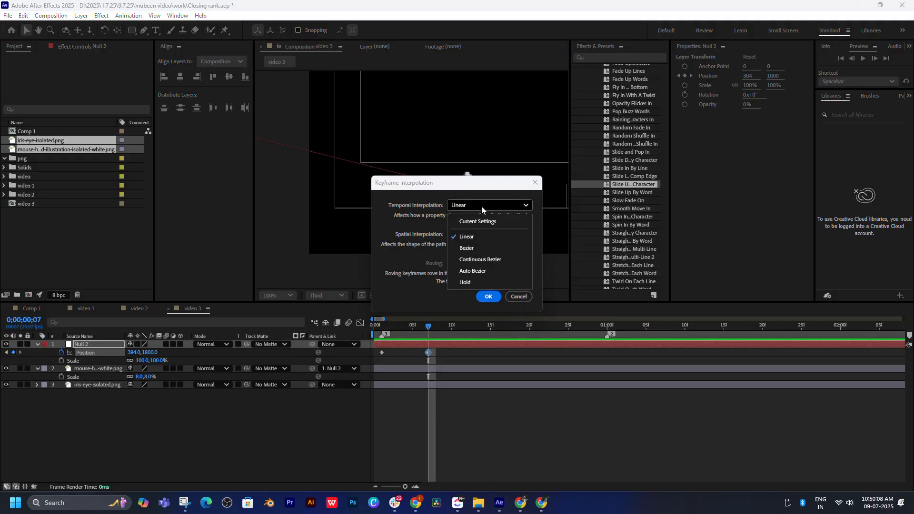
left_click(481, 260)
left_click(489, 296)
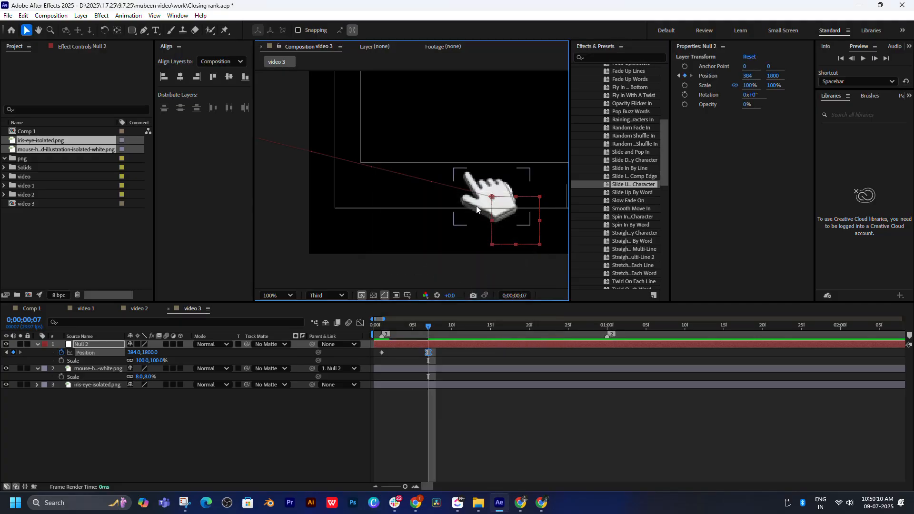
- Set the spatial interpolation of Null 2's position keyframe at frame 7 to Auto Bezier
right_click(489, 202)
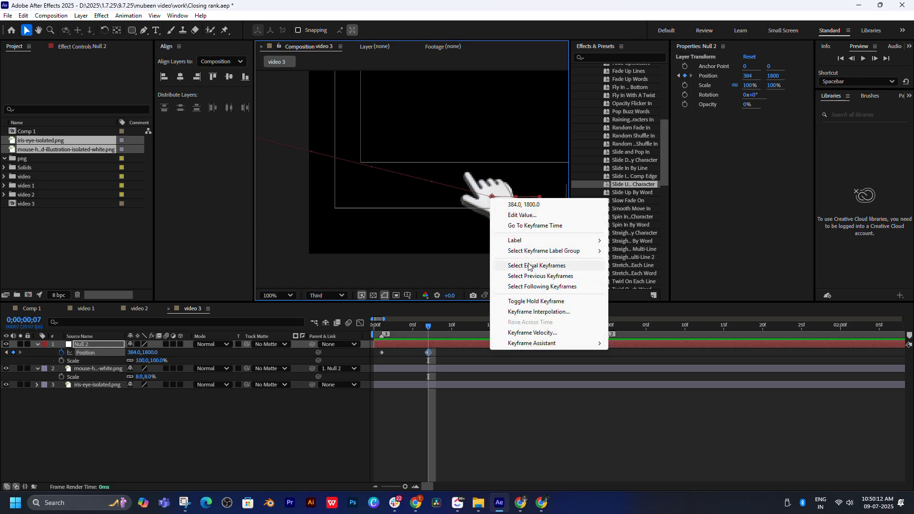
left_click(538, 311)
left_click(495, 236)
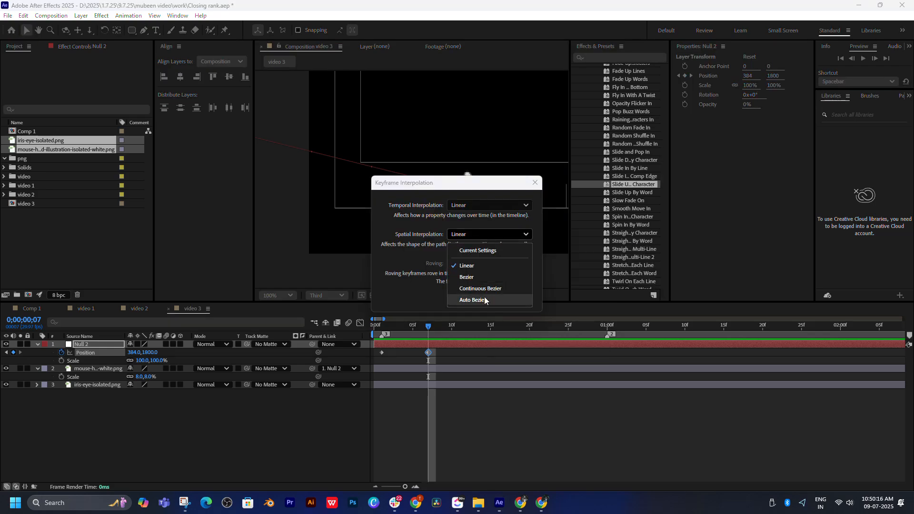
left_click(471, 299)
left_click(490, 297)
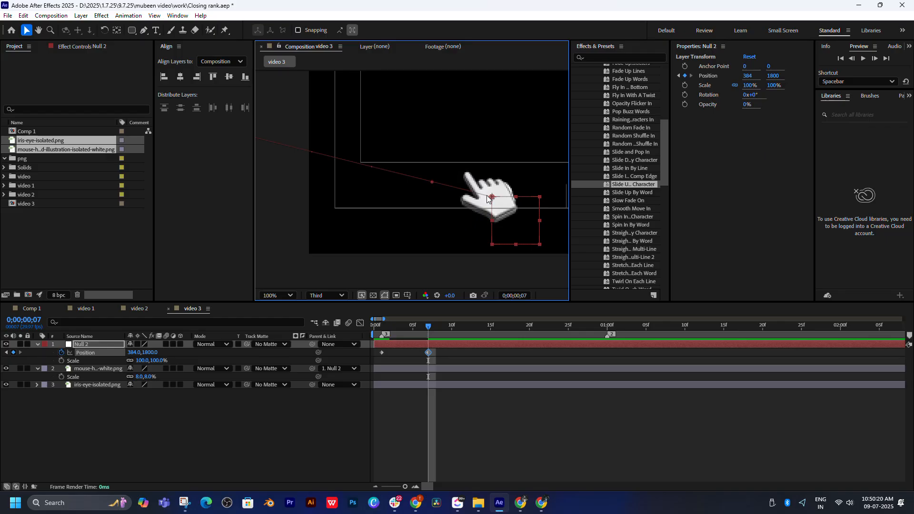
- Bend the motion path into a curve with the frame 7 keyframe's incoming handle and preview the hand's movement
left_click_drag(430, 185, 364, 205)
scroll(463, 178, "down", 2)
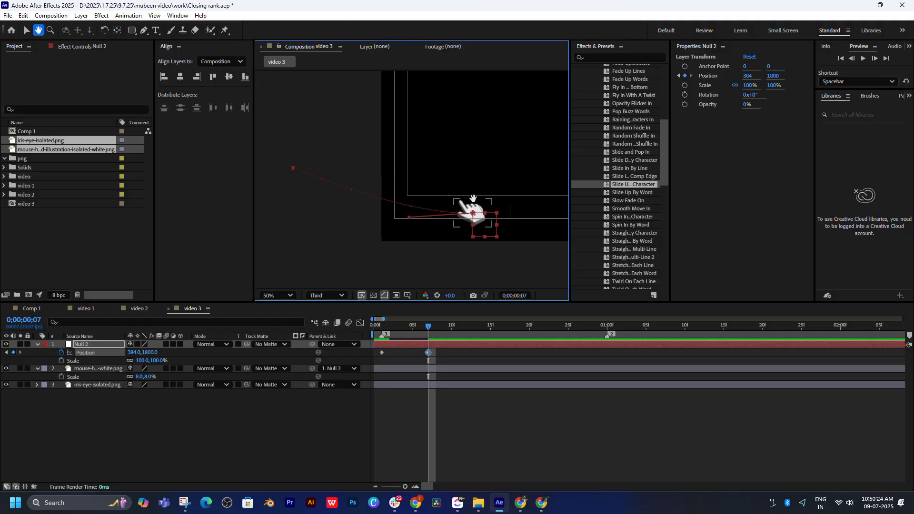
key("space")
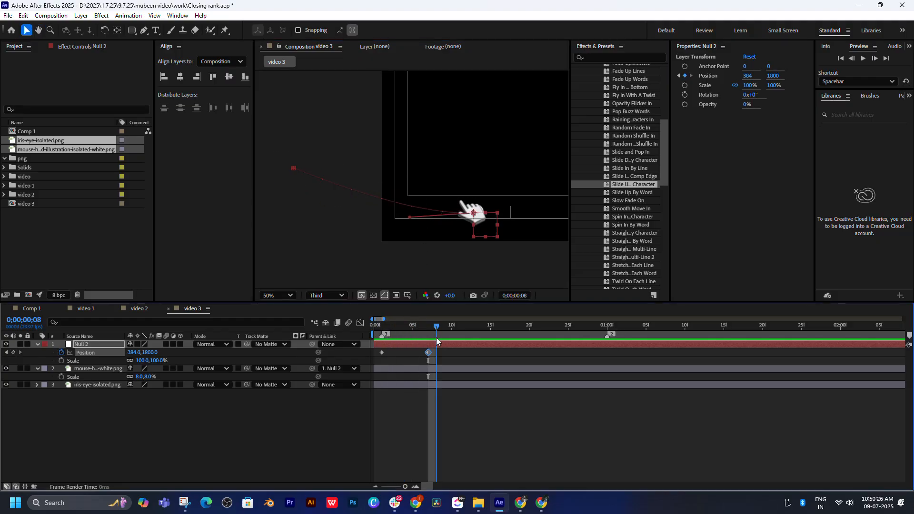
left_click(420, 265)
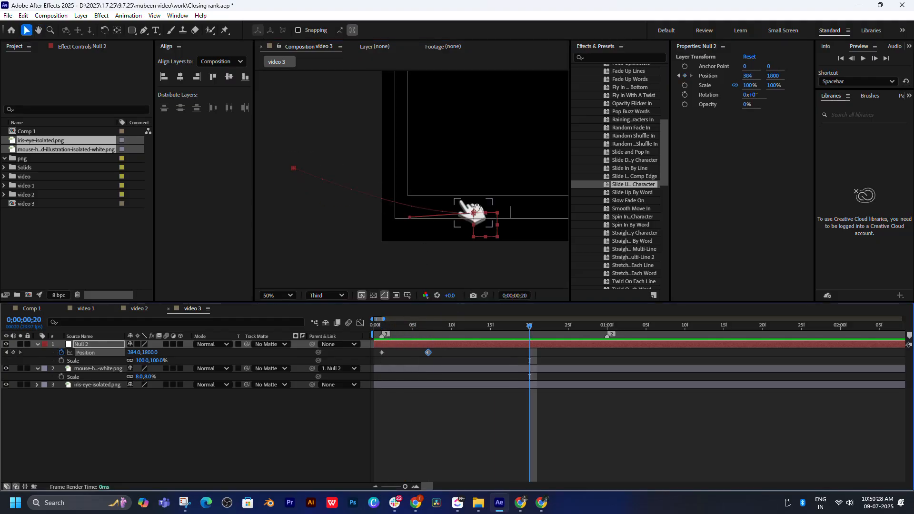
scroll(420, 265, "down", 2)
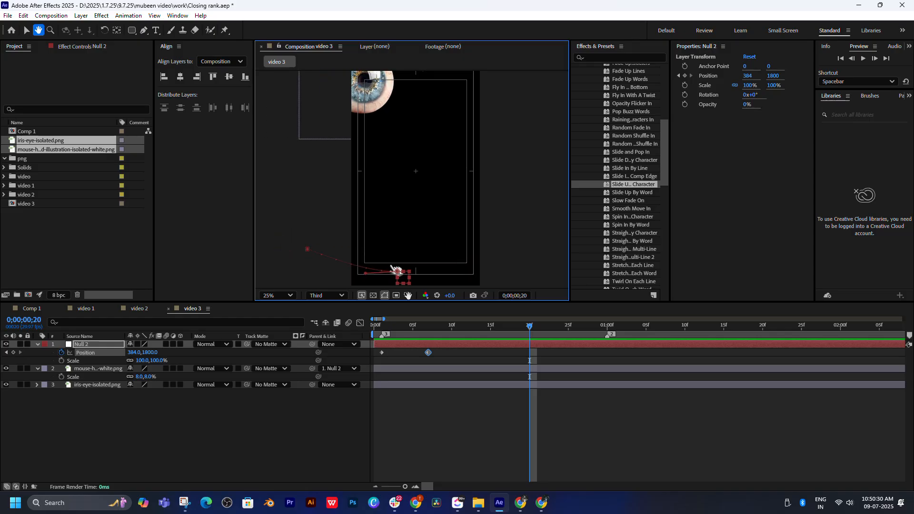
- Add a Null 2 position keyframe at frame 13 at about 816, 652, curve the path towards it and preview the motion
left_click(475, 327)
left_click_drag(399, 273, 448, 135)
left_click_drag(415, 272, 455, 251)
left_click(427, 326)
key("space")
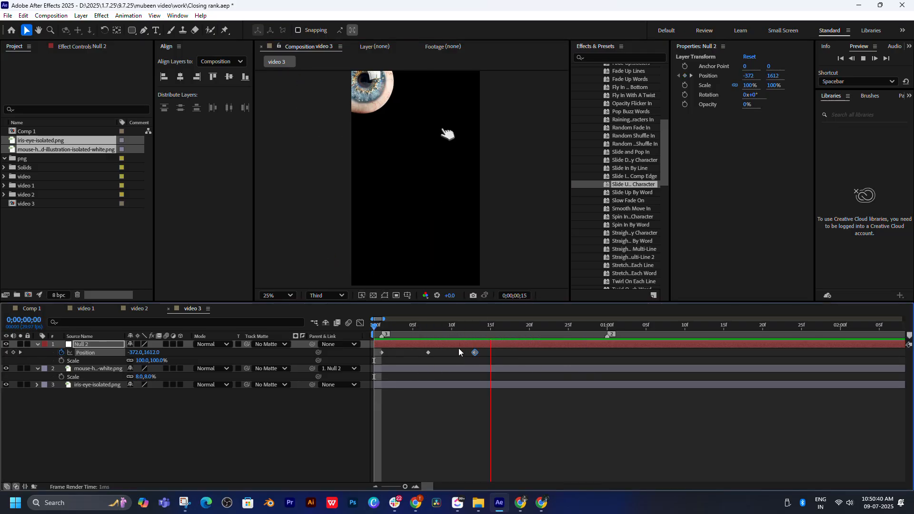
left_click_drag(475, 326, 488, 333)
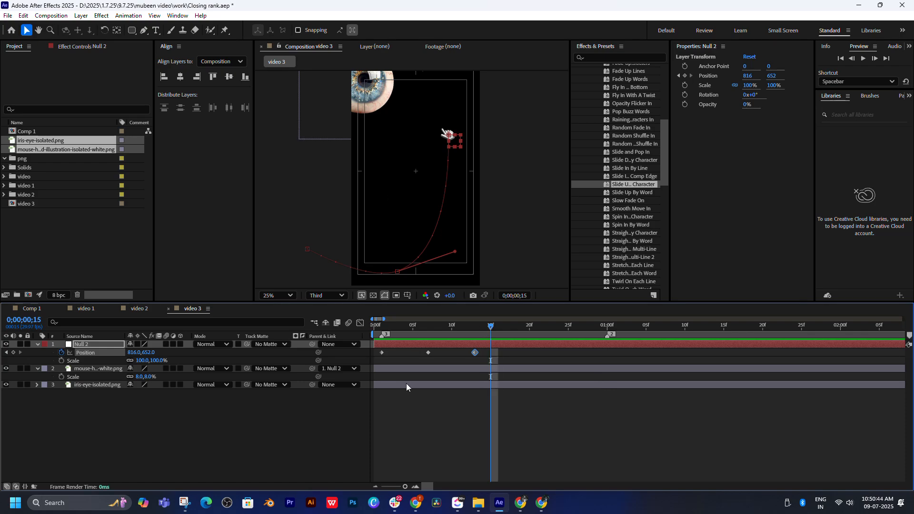
- Deselect all layers and activate the shape tool
left_click(266, 444)
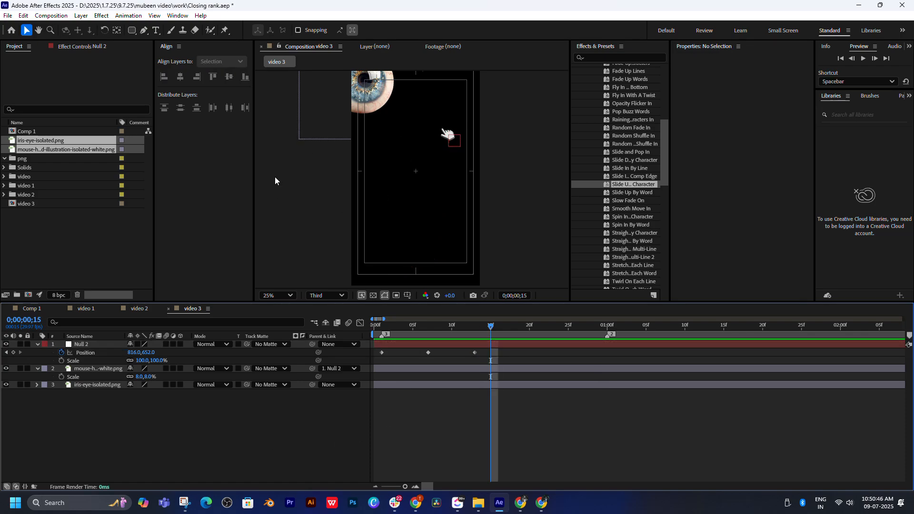
left_click(132, 30)
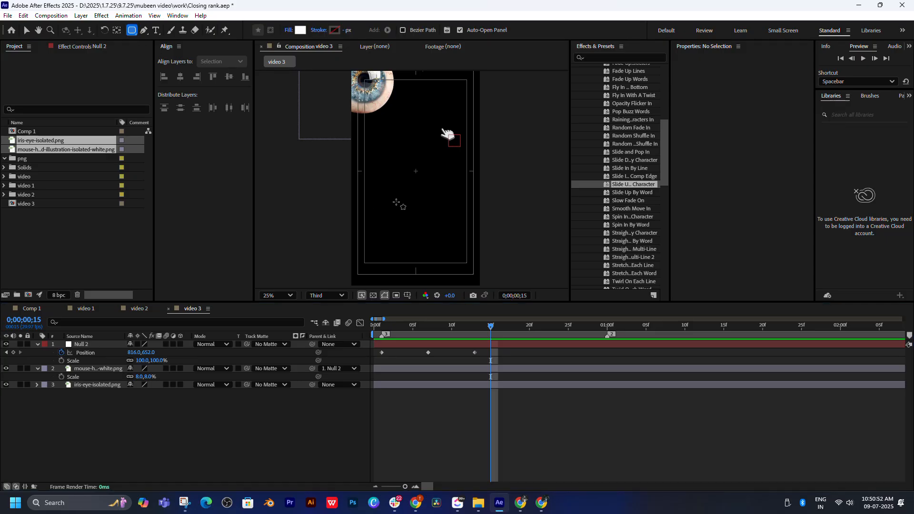
- Switch to Chrome, open the App video voice over document and highlight the line "Aprm ah verum 3 clicks"
left_click(416, 503)
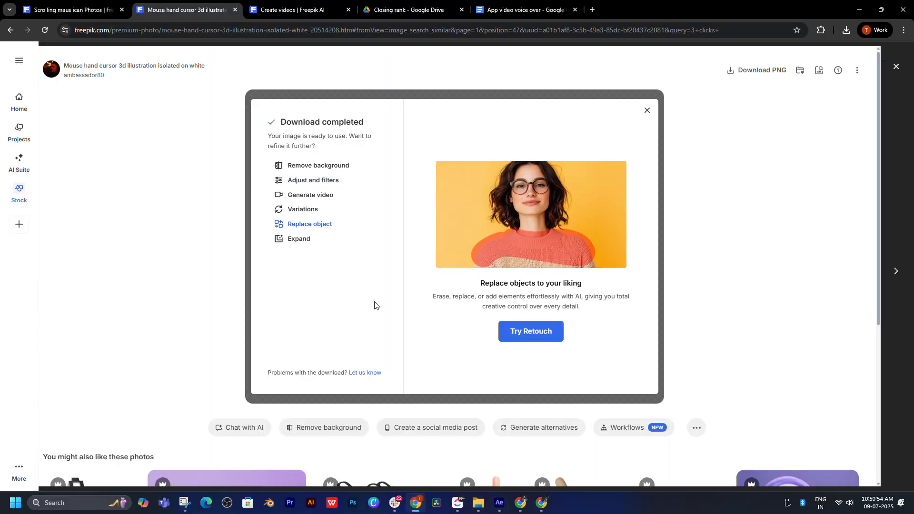
left_click(89, 10)
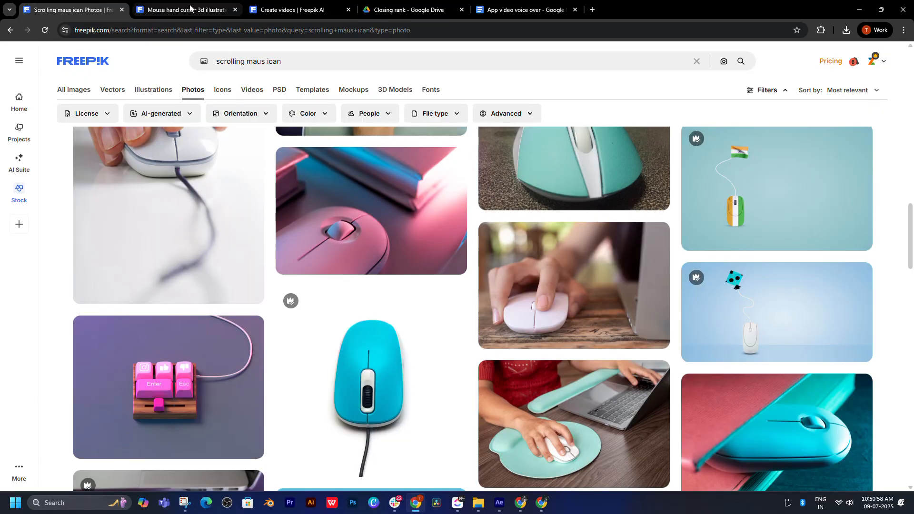
left_click(520, 9)
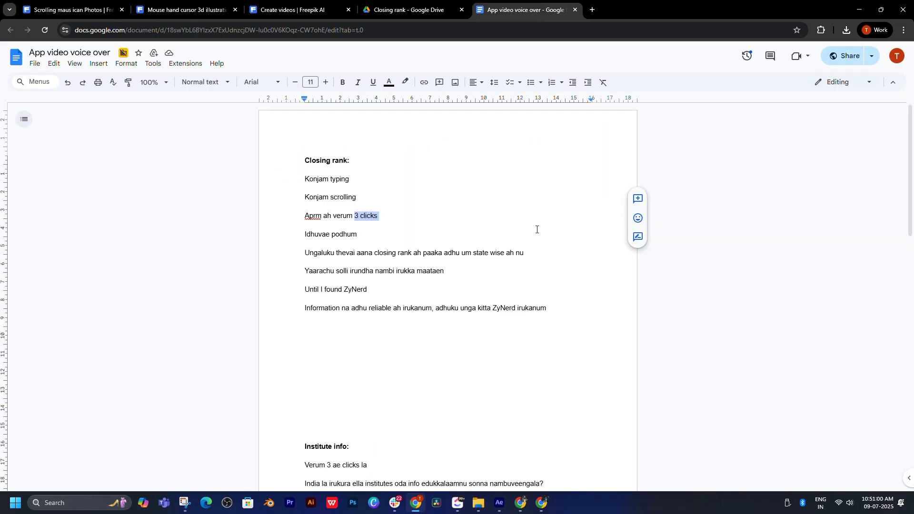
triple_click(353, 216)
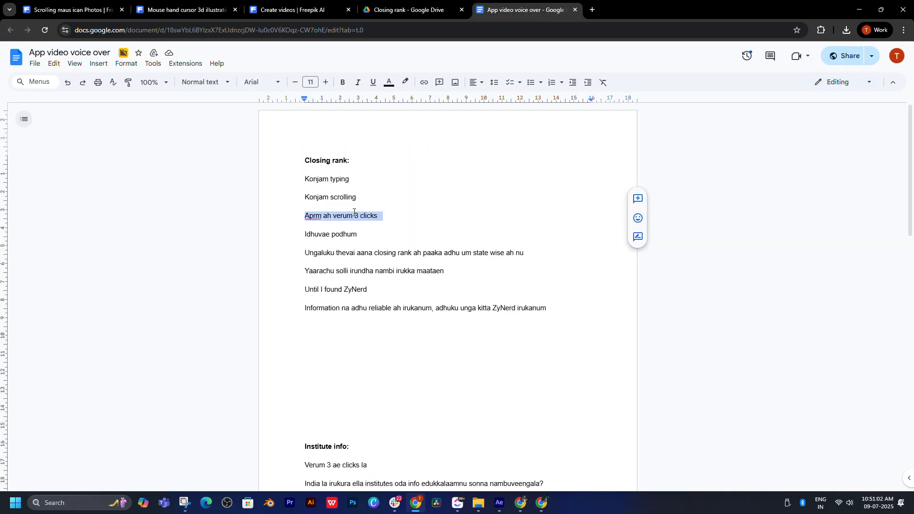
- Return to the Freepik mouse hand cursor image and close its download message and image preview
key("ctrl+shift+Tab")
key("ctrl+shift+Tab")
key("ctrl+shift+Tab")
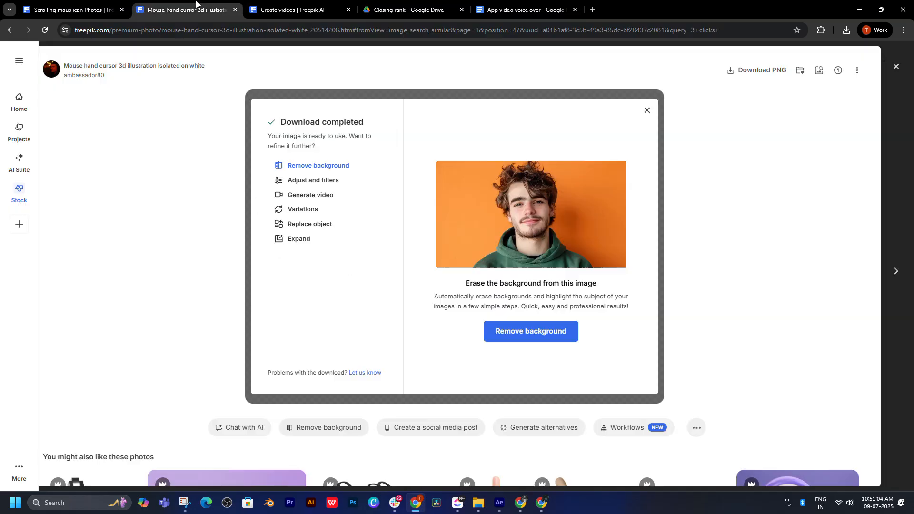
left_click(647, 110)
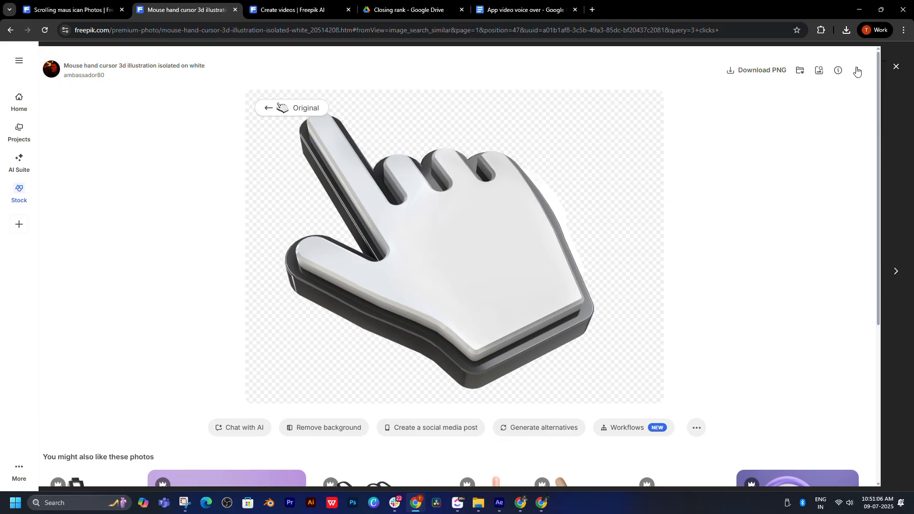
left_click(896, 67)
- Replace the similar-image results with the plain photo results for "3 clicks" and look through them for a suitable click illustration
left_click(277, 62)
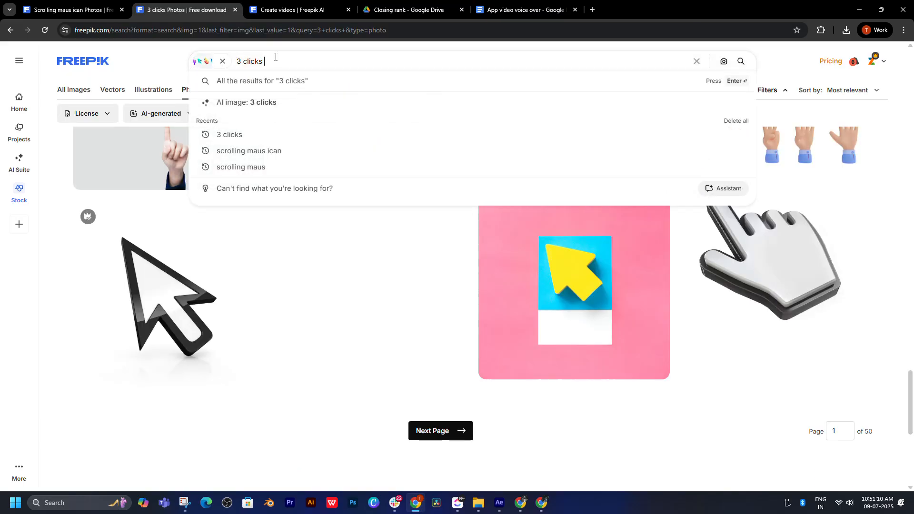
left_click(352, 356)
scroll(361, 336, "down", 10)
scroll(365, 334, "down", 10)
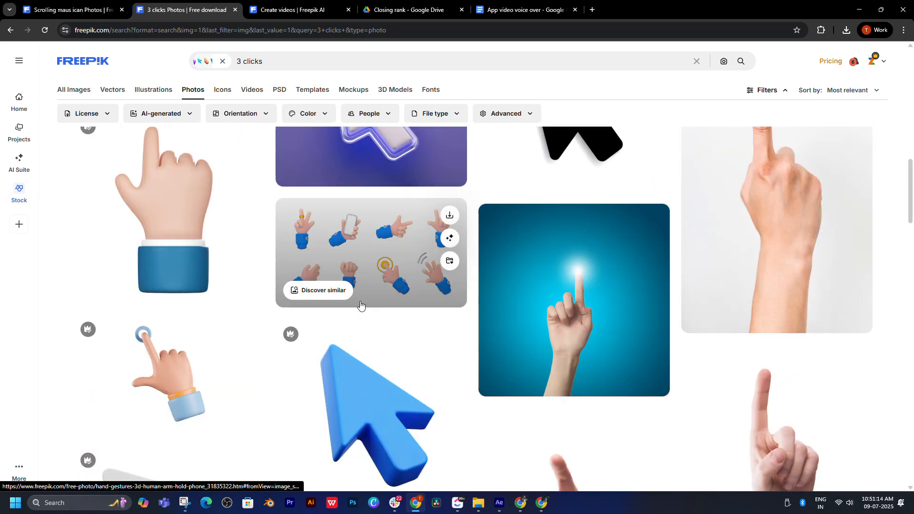
left_click(328, 290)
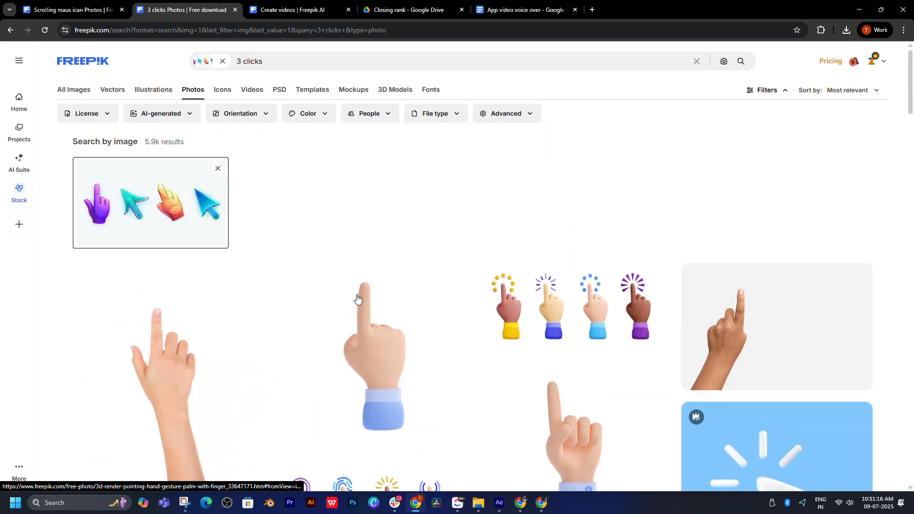
left_click(194, 90)
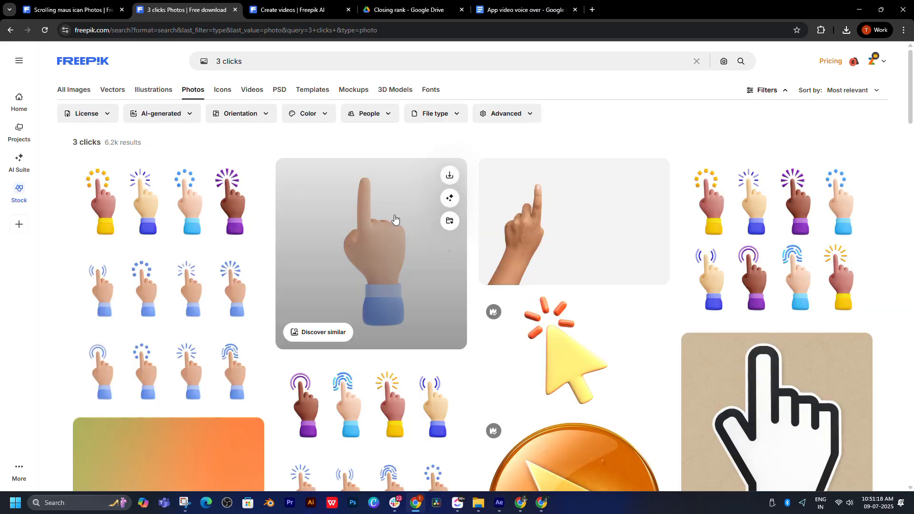
scroll(619, 310, "down", 7)
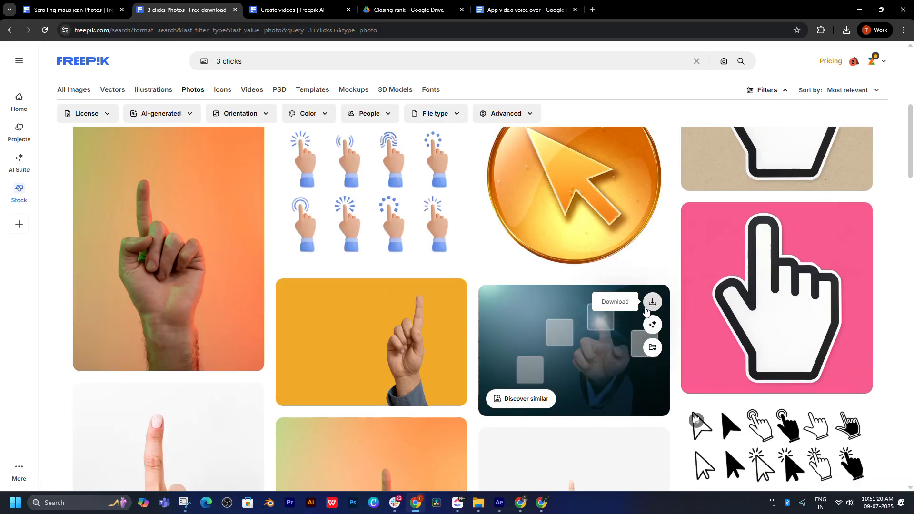
scroll(772, 446, "down", 7)
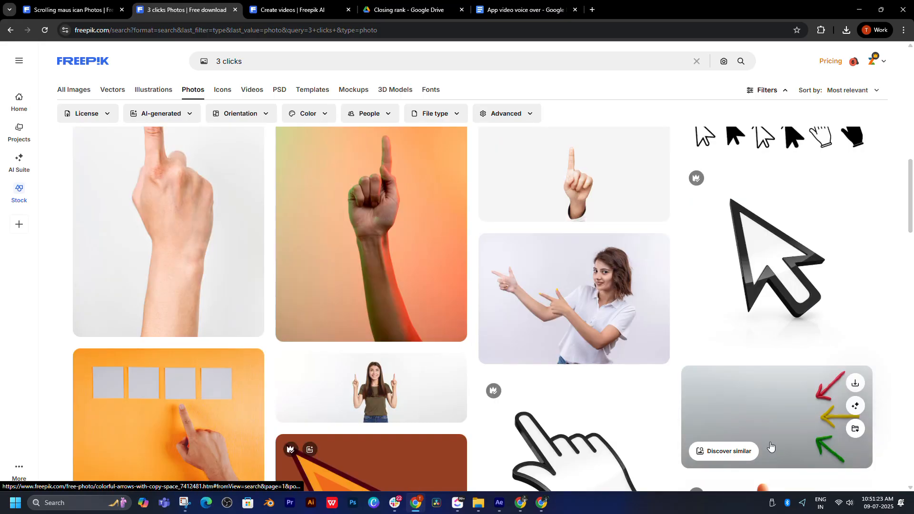
scroll(673, 357, "down", 7)
scroll(673, 357, "down", 7)
- Search the stock photos for "3 clicks box"
left_click(274, 65)
type("bo")
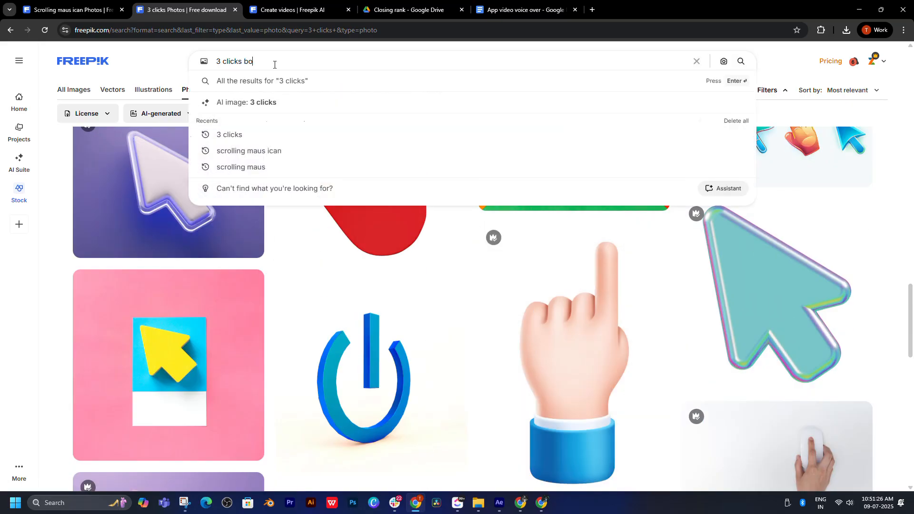
type("x")
key("Return")
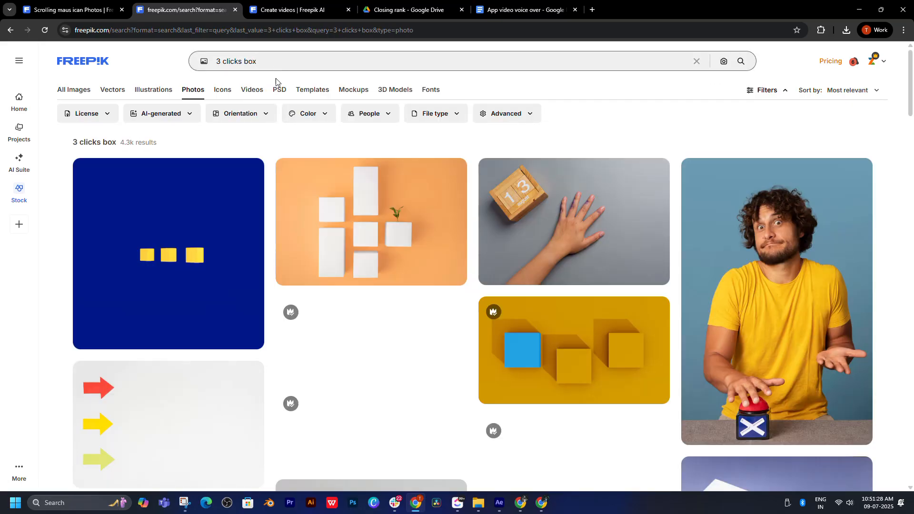
- Browse the photo results and open the multiple choice illustration with teal bars and a cursor in a new tab
mouse_move(563, 195)
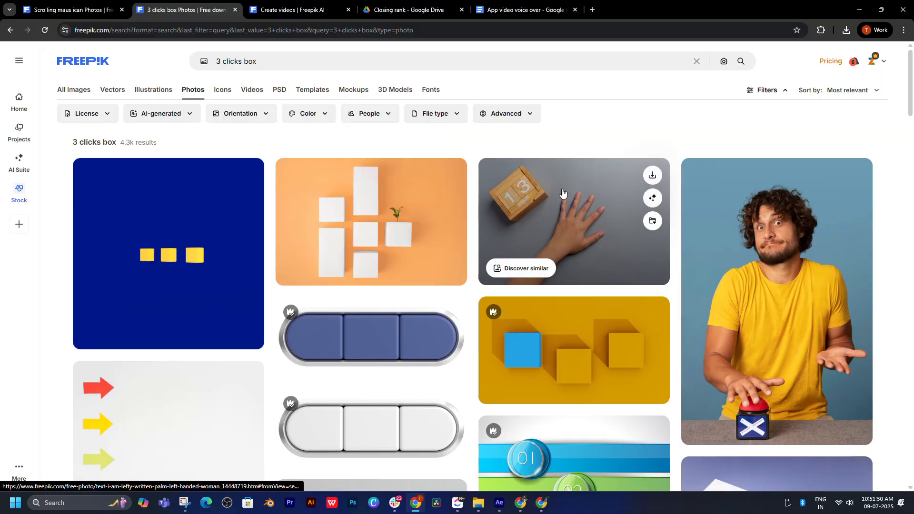
scroll(562, 192, "down", 2)
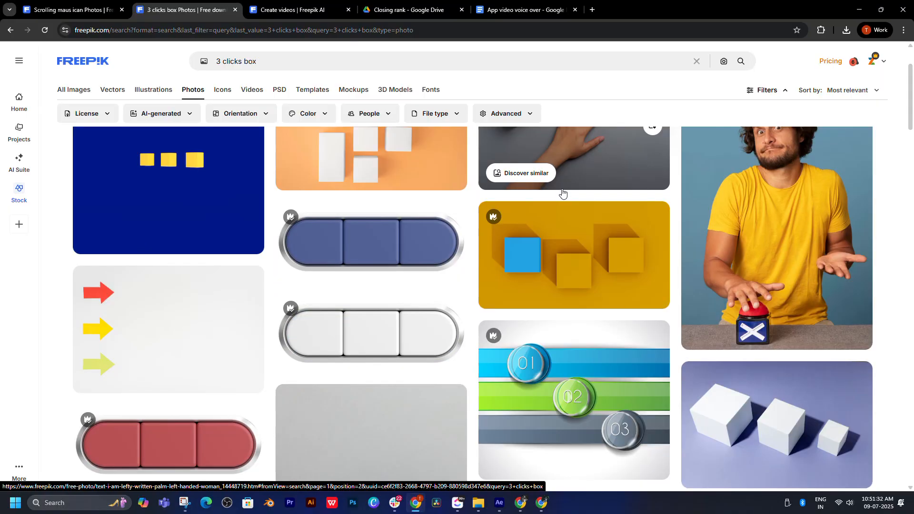
scroll(562, 191, "down", 5)
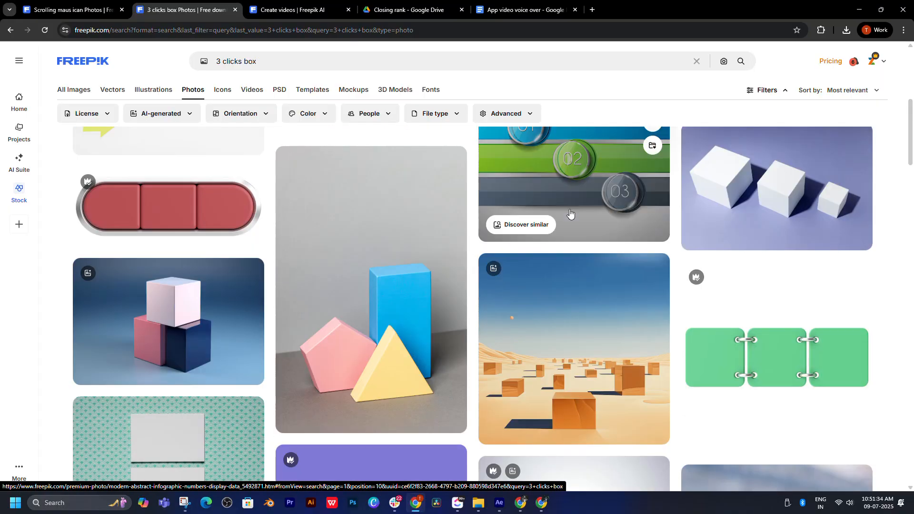
scroll(570, 214, "down", 4)
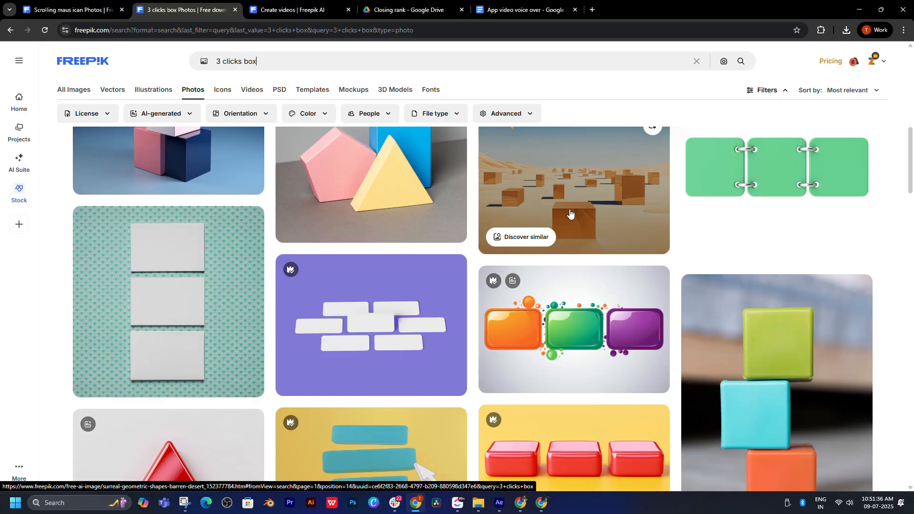
scroll(570, 214, "down", 4)
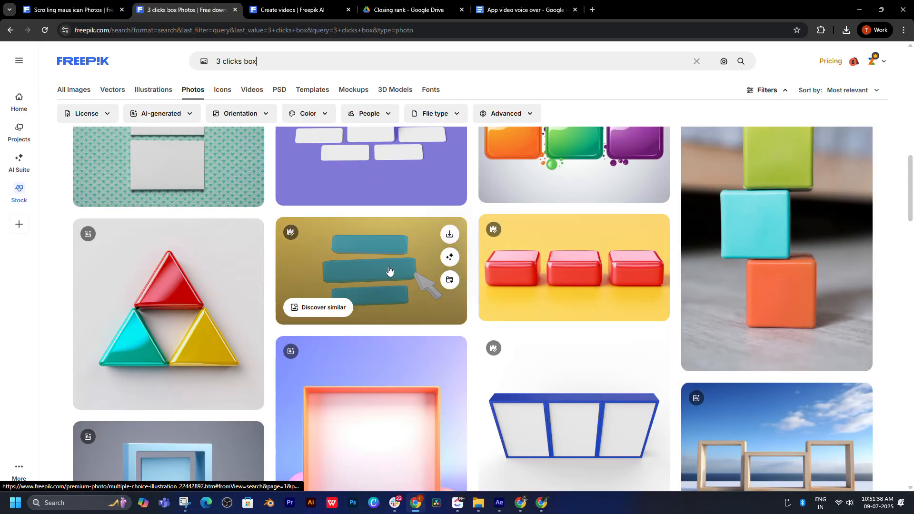
middle_click(369, 275)
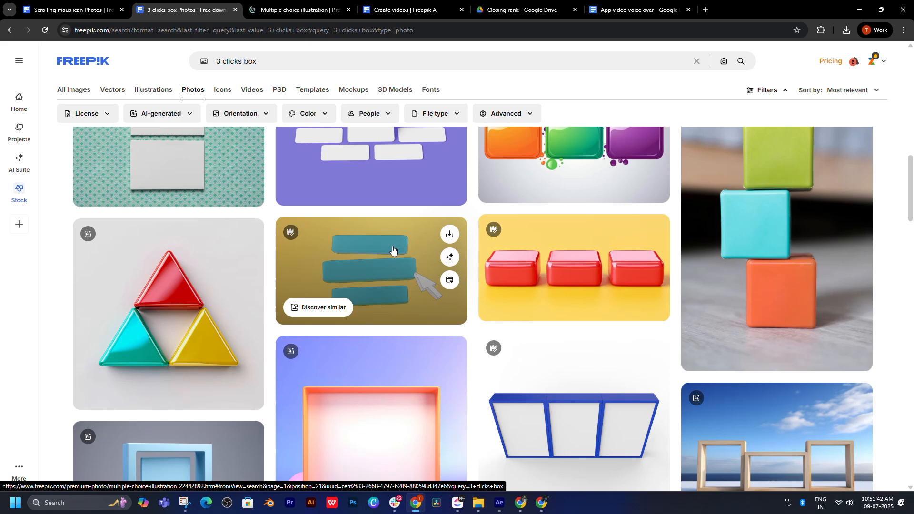
- Examine the remaining "3 clicks box" photo results for other images showing three boxes or buttons
scroll(611, 321, "down", 5)
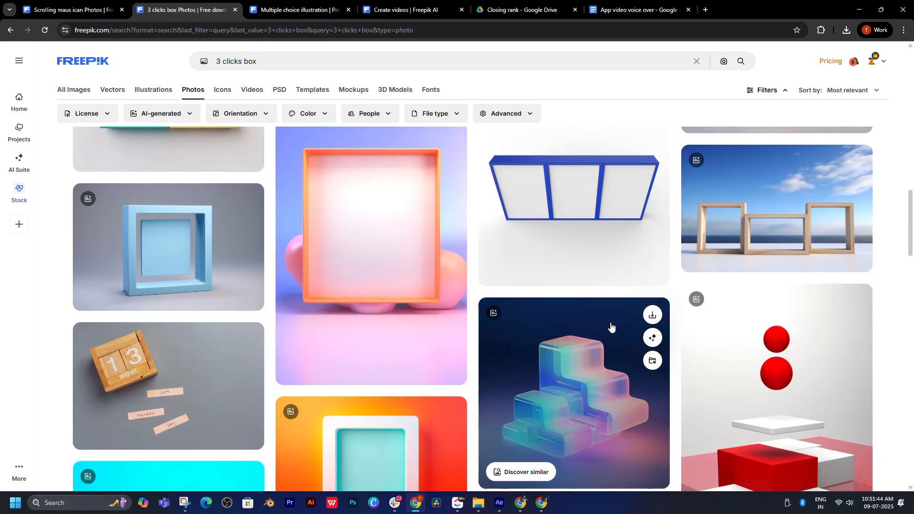
scroll(540, 306, "down", 6)
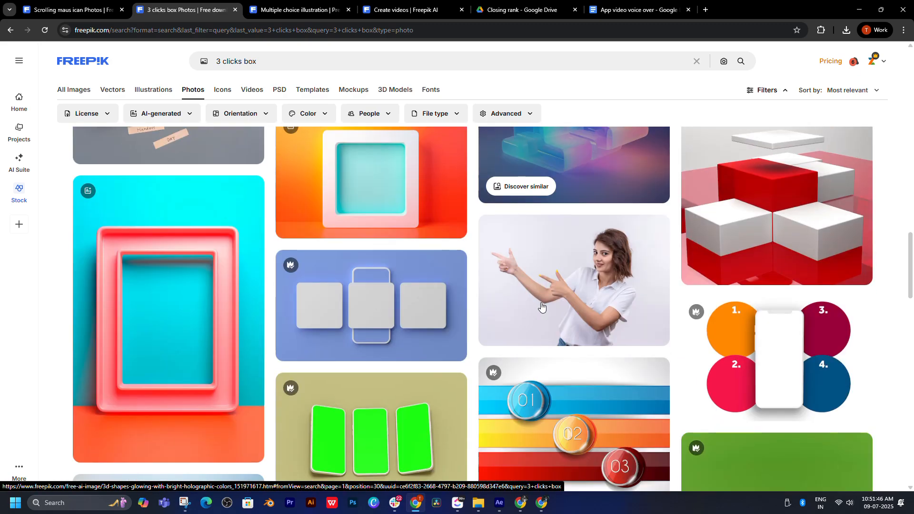
scroll(542, 307, "up", 3)
scroll(548, 286, "down", 6)
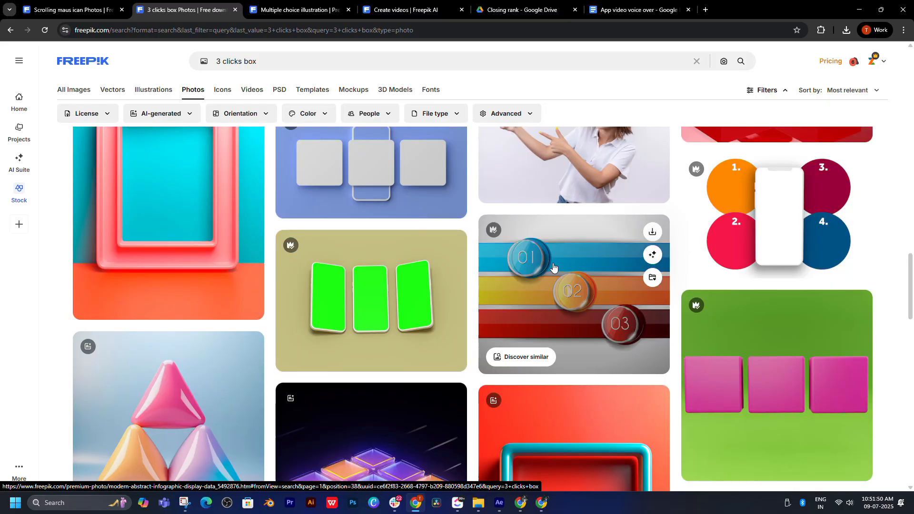
scroll(557, 269, "down", 9)
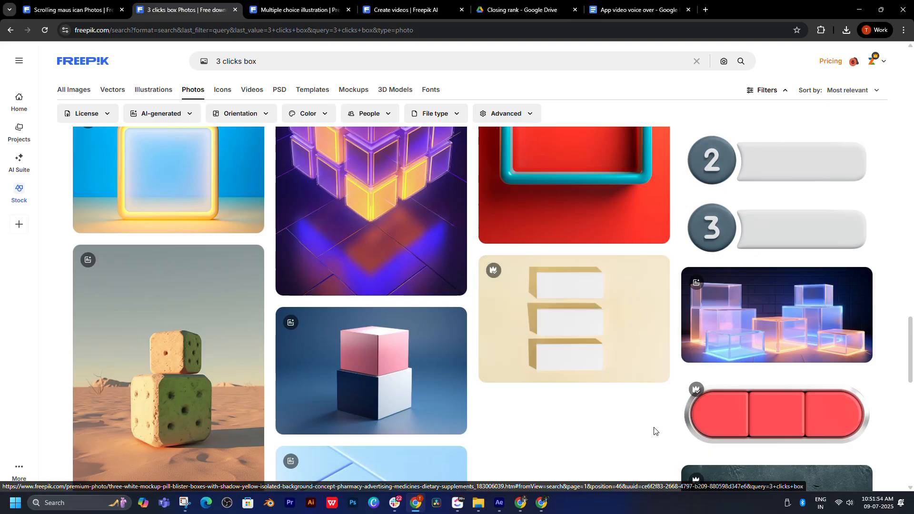
mouse_move(612, 383)
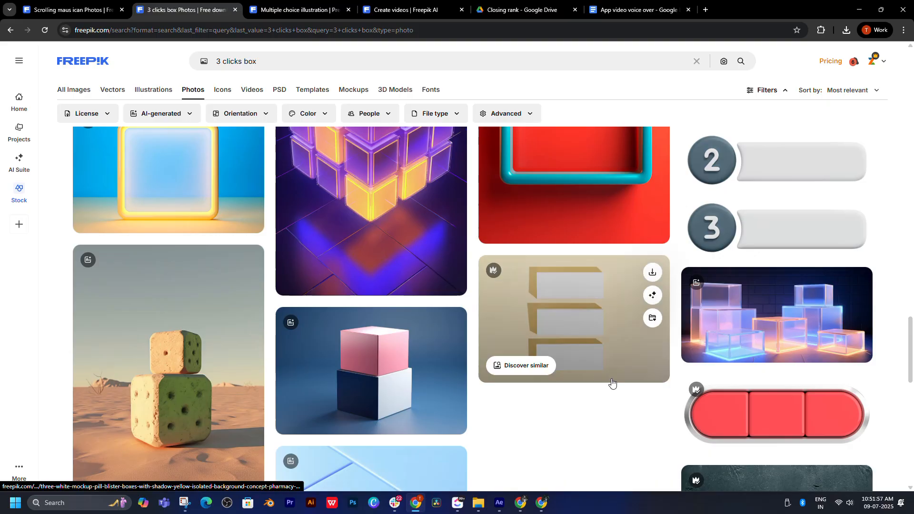
scroll(613, 383, "down", 4)
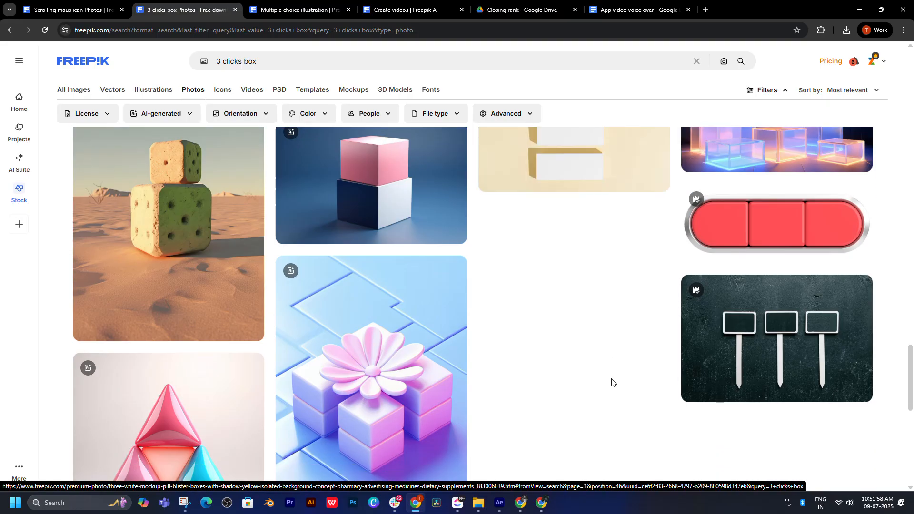
scroll(613, 384, "up", 4)
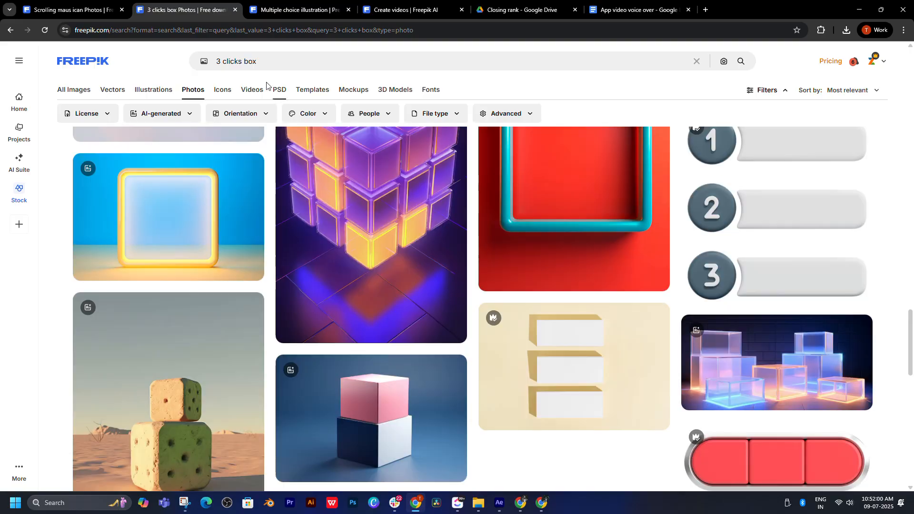
- Show video results for "3 clicks box" and examine the clips for box or button animations
left_click(252, 90)
mouse_move(224, 217)
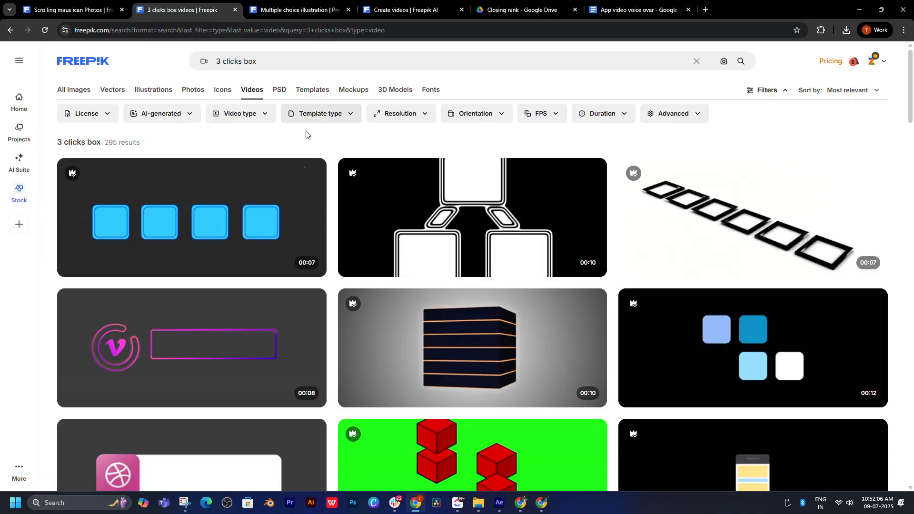
mouse_move(260, 218)
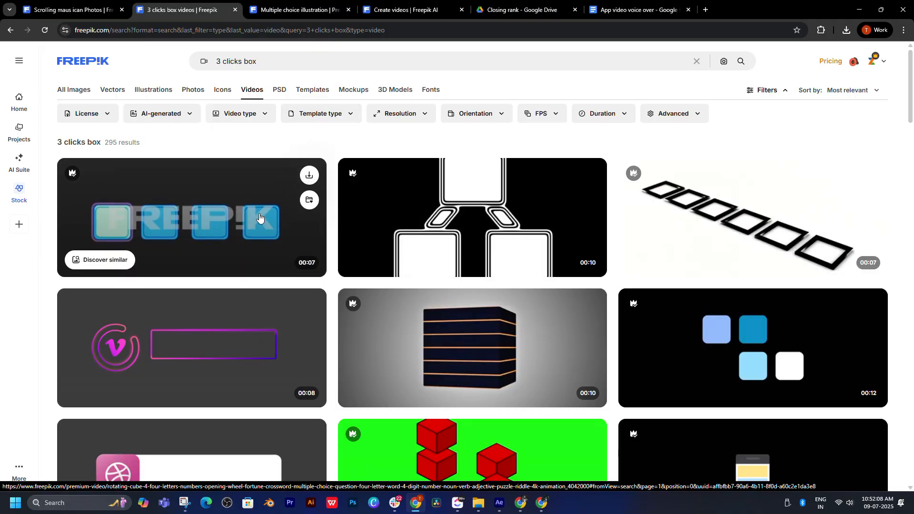
scroll(259, 217, "down", 6)
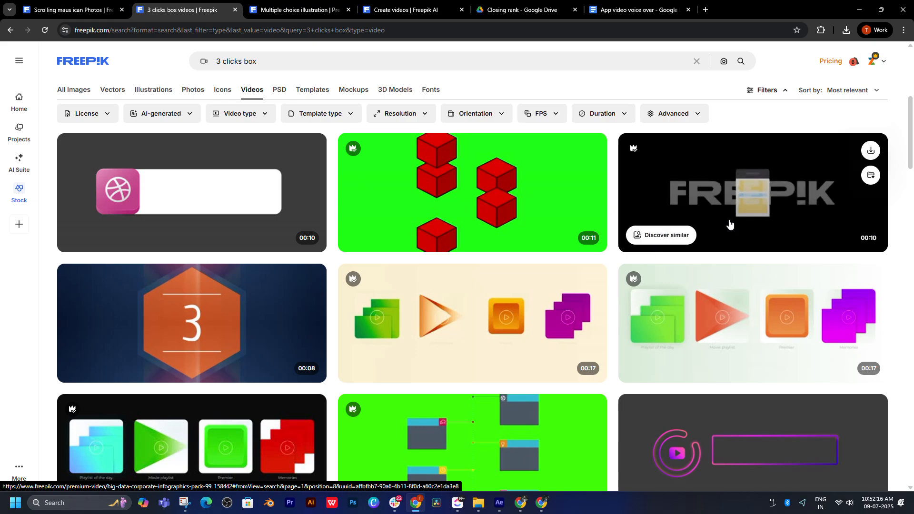
scroll(730, 224, "down", 4)
scroll(745, 194, "up", 2)
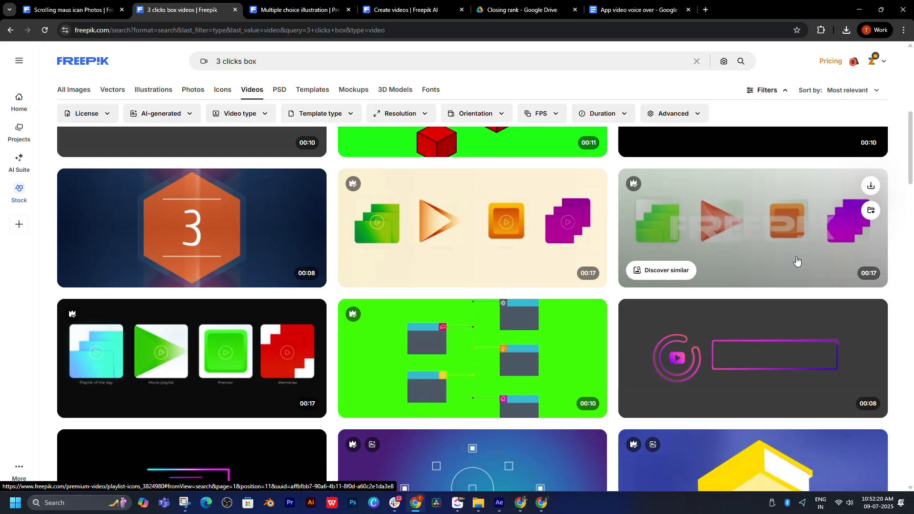
scroll(714, 266, "down", 2)
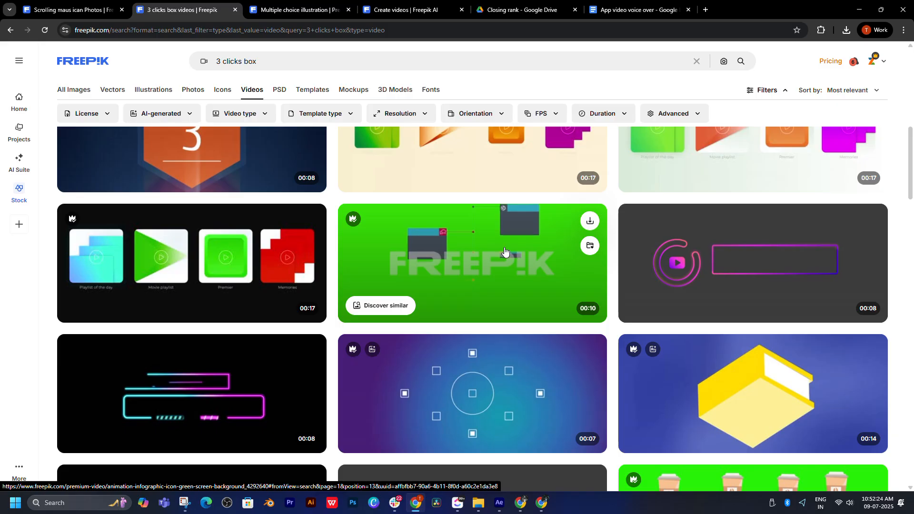
scroll(505, 252, "down", 3)
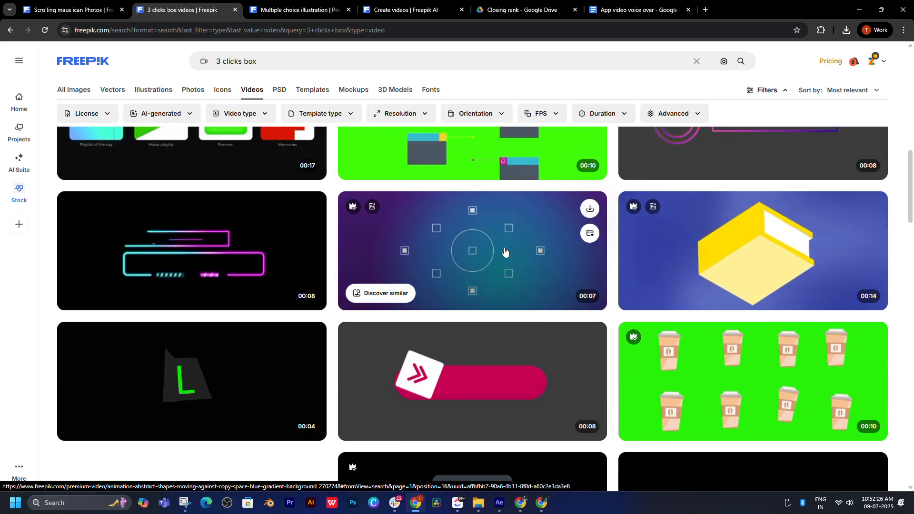
scroll(505, 251, "down", 3)
scroll(505, 251, "down", 3)
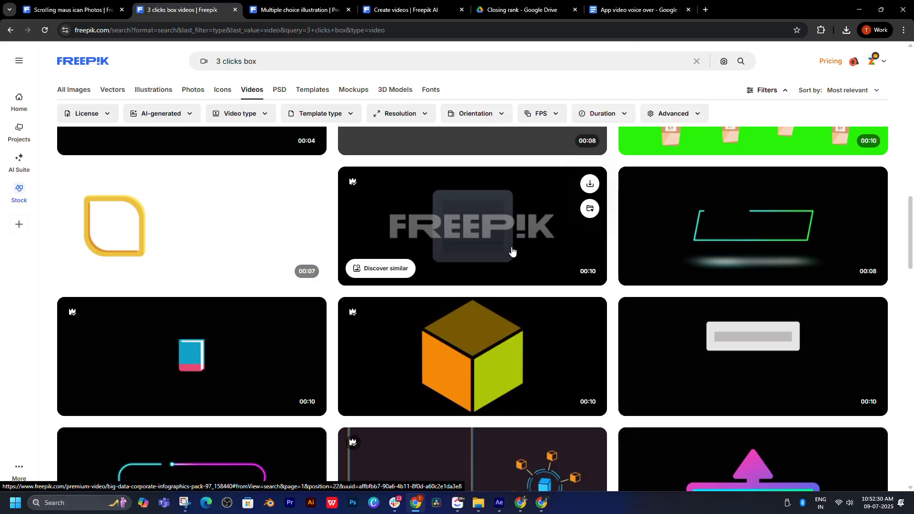
scroll(512, 251, "down", 3)
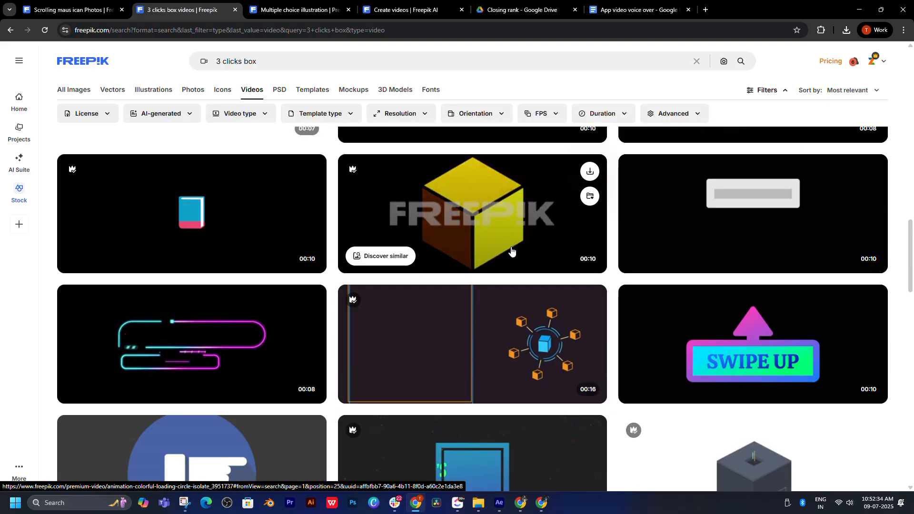
scroll(512, 251, "down", 4)
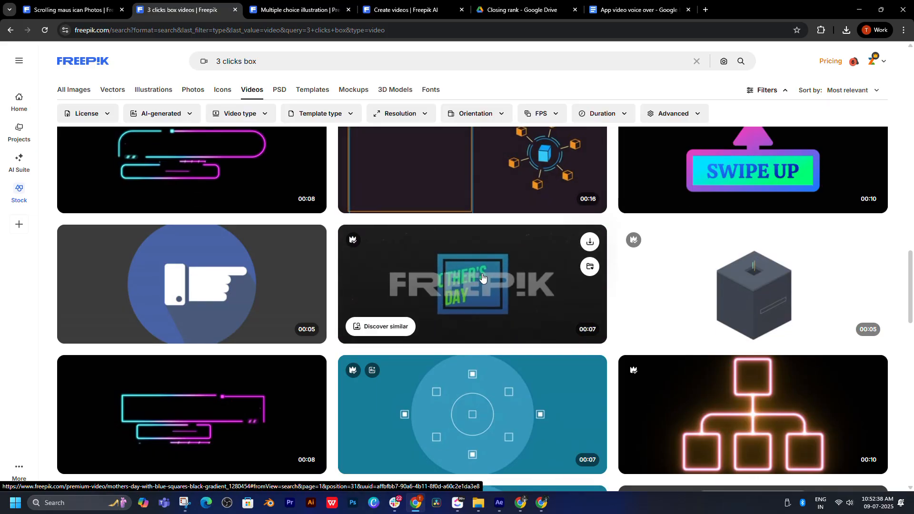
- Find videos similar to the numbered bicycle, car, gasoline and industry infographic clip
scroll(482, 278, "down", 6)
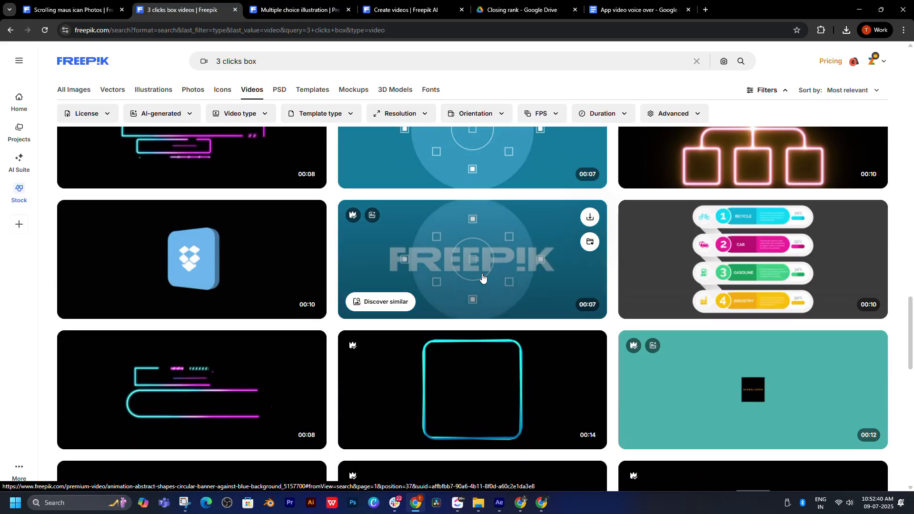
scroll(482, 278, "down", 1)
mouse_move(757, 230)
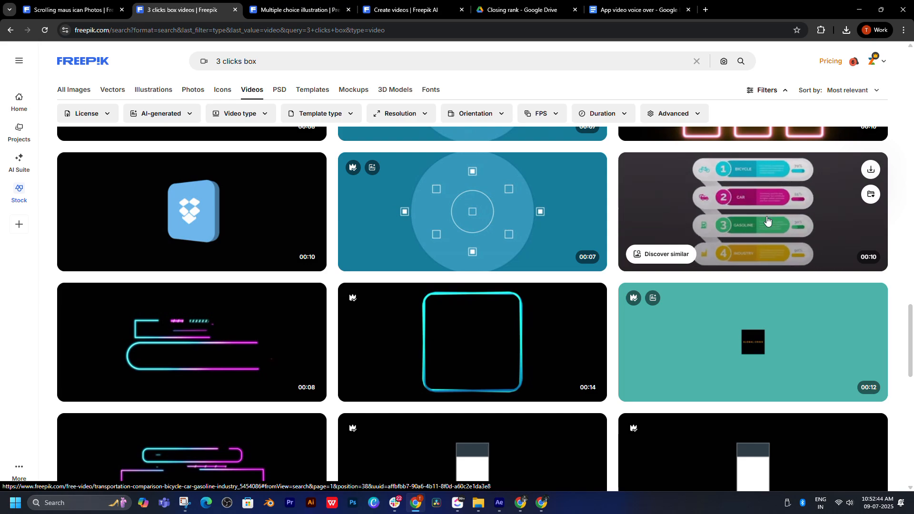
scroll(767, 219, "down", 7)
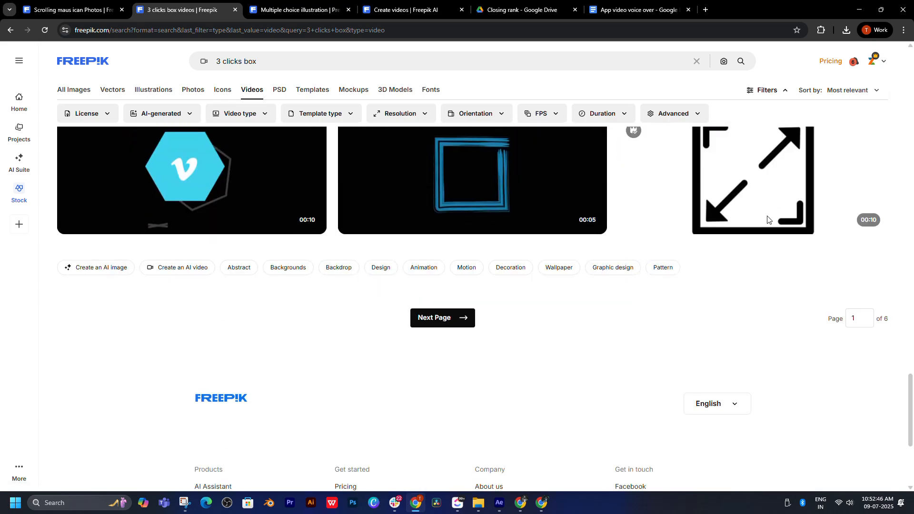
scroll(757, 285, "up", 8)
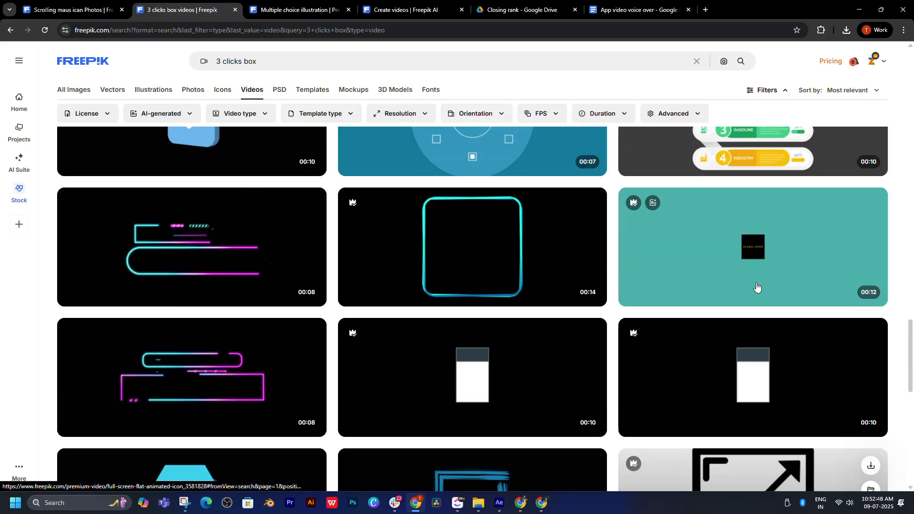
left_click(653, 305)
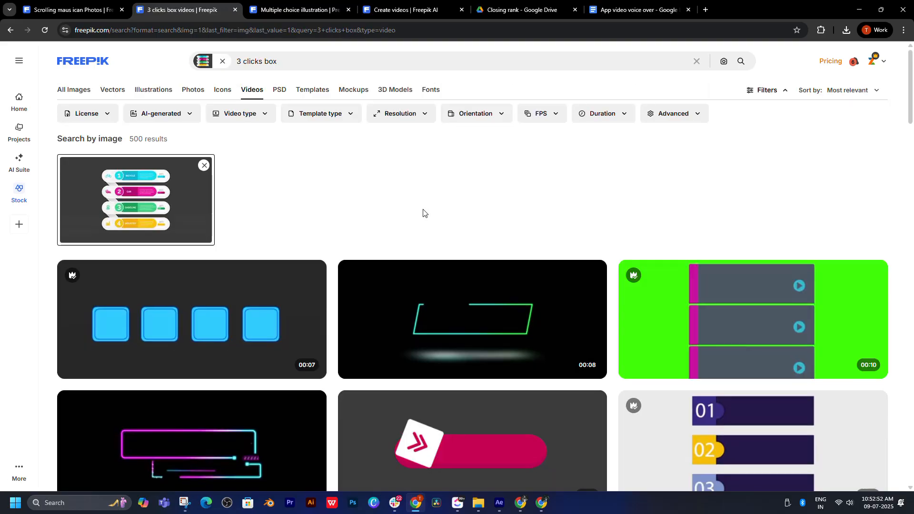
- Open the green-screen infographic clip with stacked grey rows and play icons in a new tab
scroll(737, 255, "down", 4)
scroll(752, 267, "up", 3)
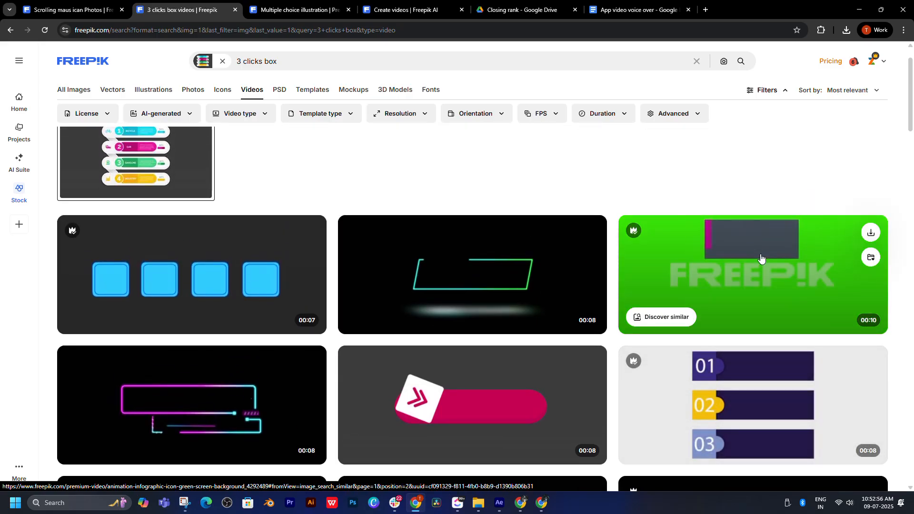
middle_click(760, 257)
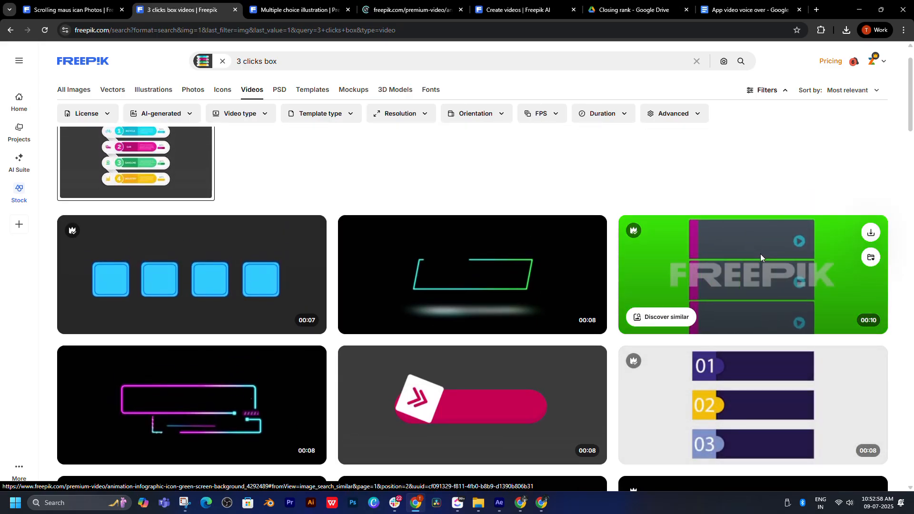
- Examine the rest of the similar video results for clips showing three boxes, steps or clickable buttons
scroll(761, 257, "down", 4)
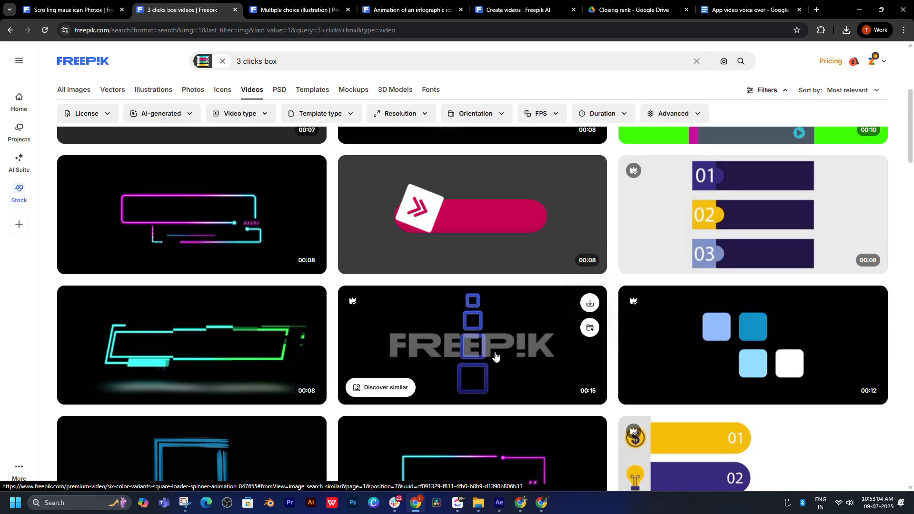
scroll(495, 356, "down", 5)
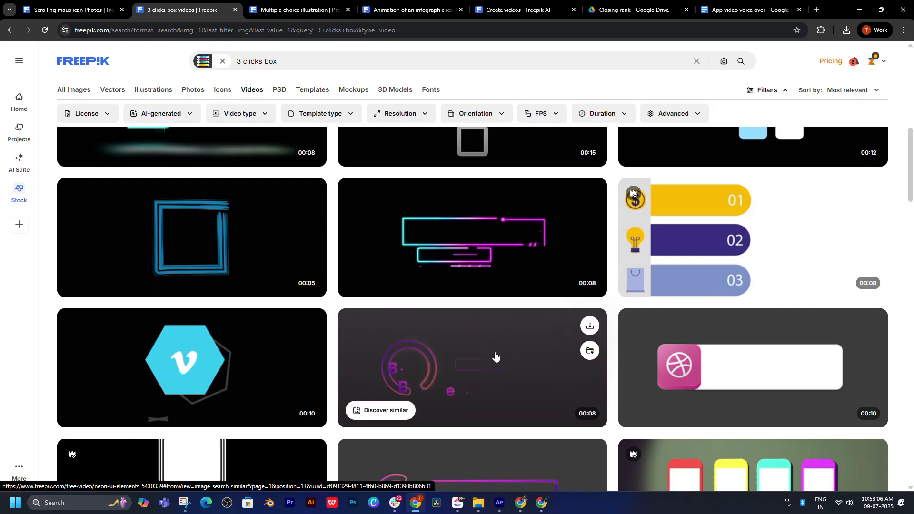
scroll(495, 356, "up", 5)
mouse_move(465, 251)
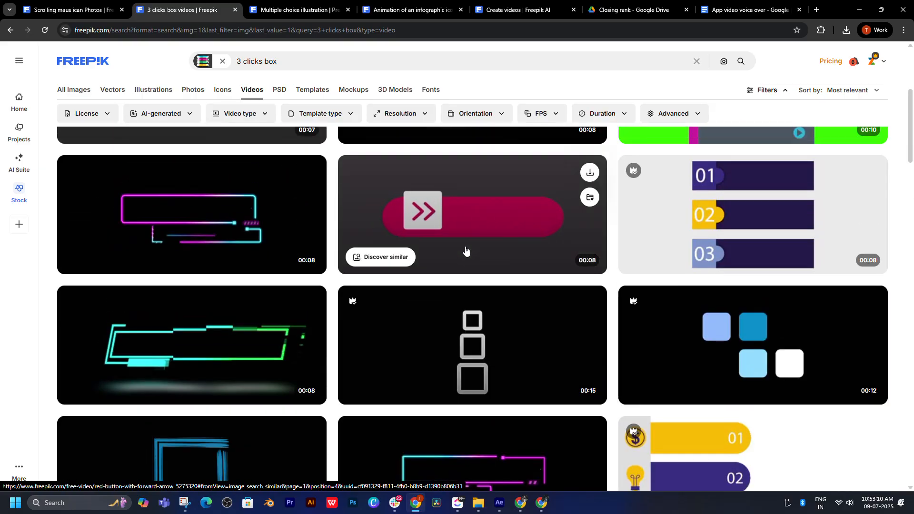
scroll(465, 251, "down", 5)
scroll(466, 251, "down", 2)
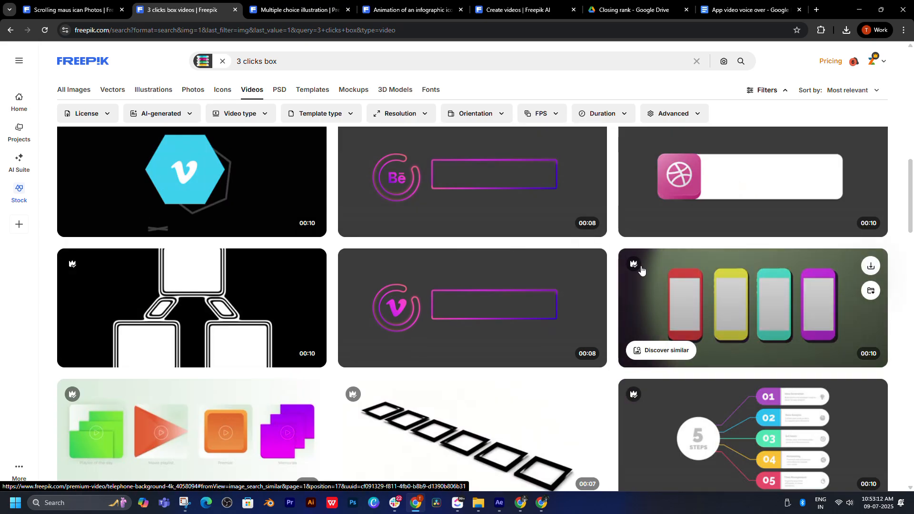
scroll(457, 331, "down", 3)
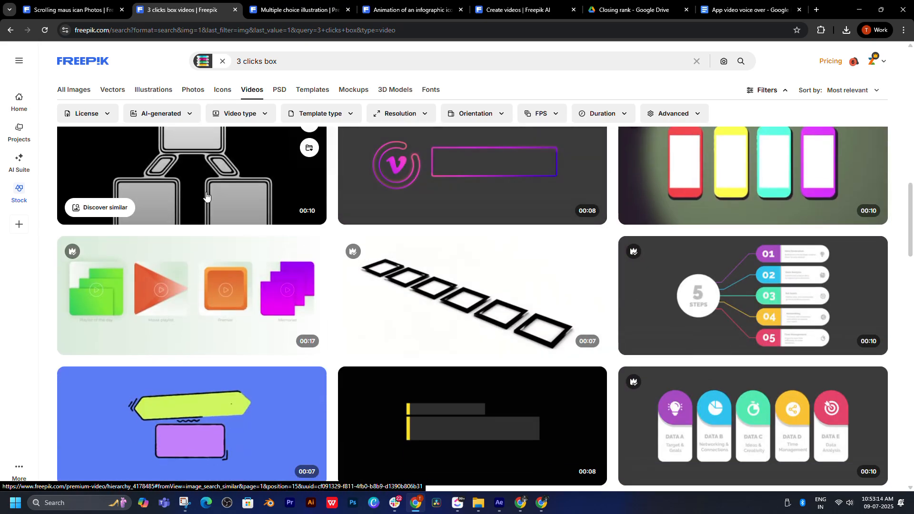
scroll(208, 196, "up", 1)
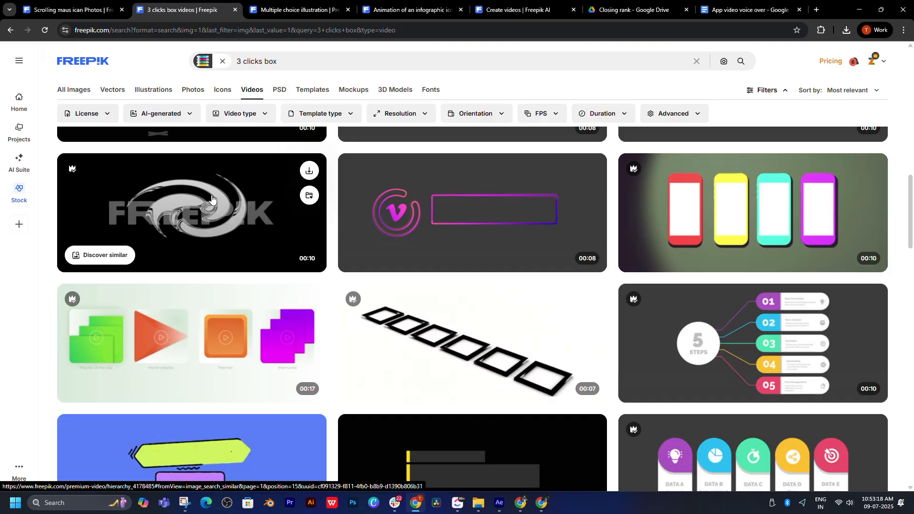
scroll(589, 295, "down", 3)
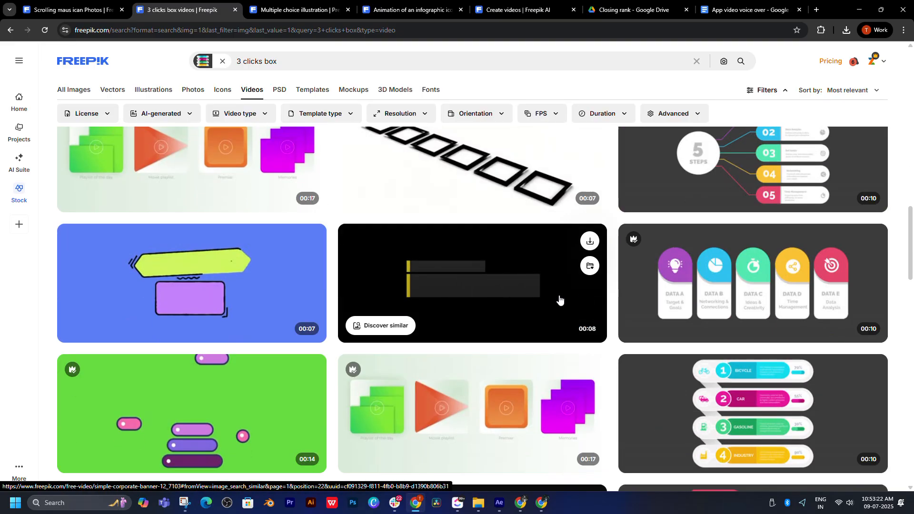
scroll(560, 299, "down", 3)
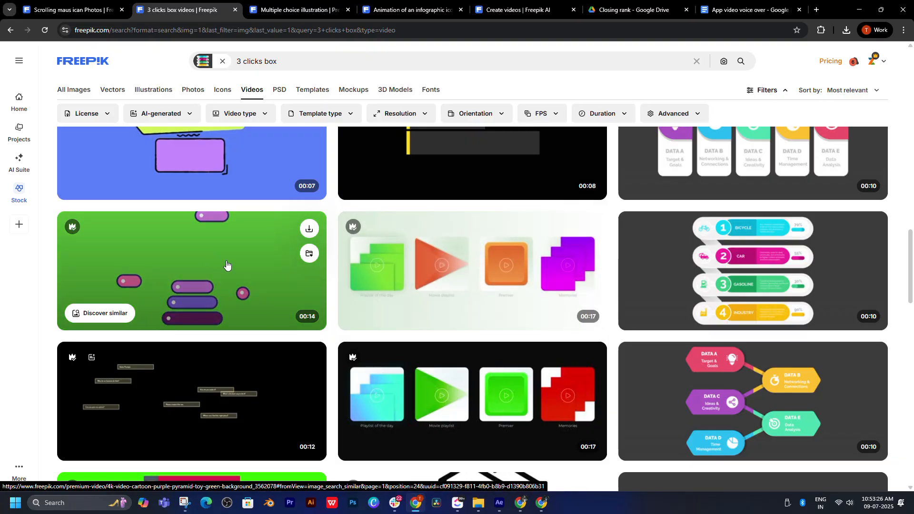
scroll(226, 265, "down", 5)
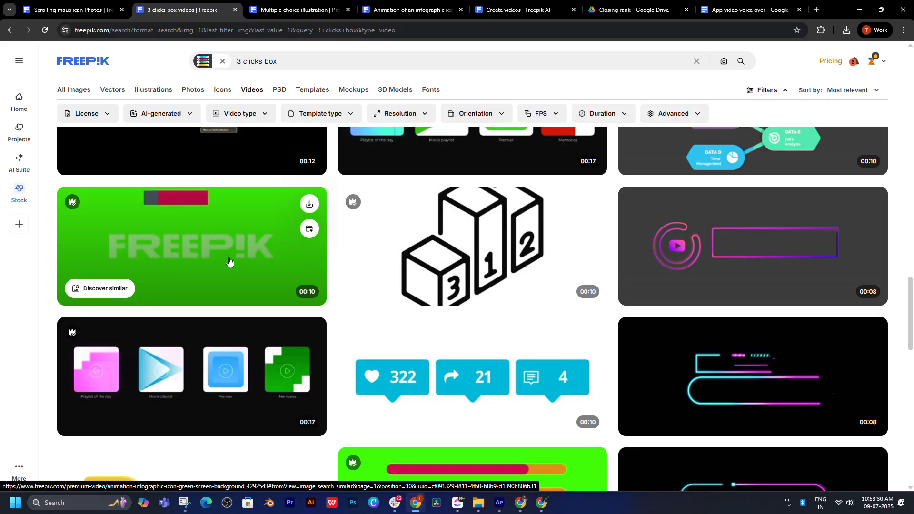
scroll(231, 261, "down", 3)
scroll(235, 261, "down", 2)
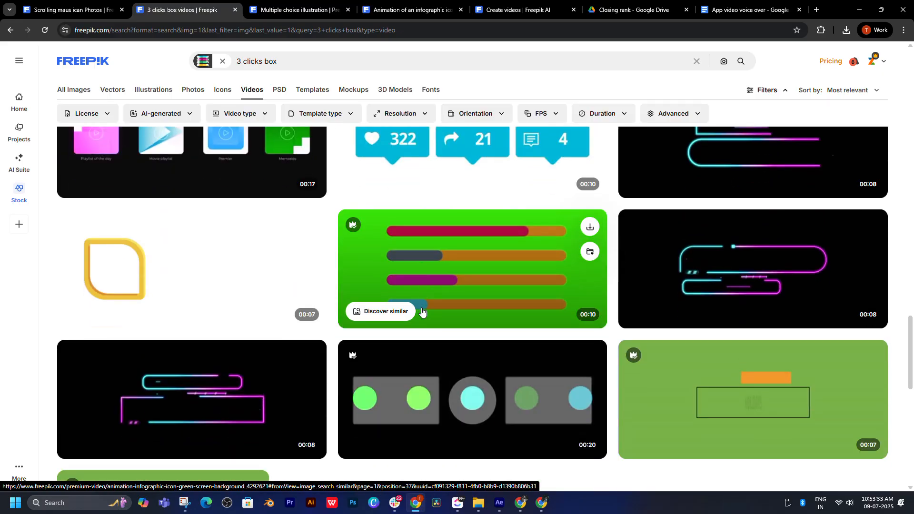
scroll(422, 310, "down", 5)
- Review the similar videos again from the last results back to the first, comparing the box and button animations
scroll(422, 312, "up", 4)
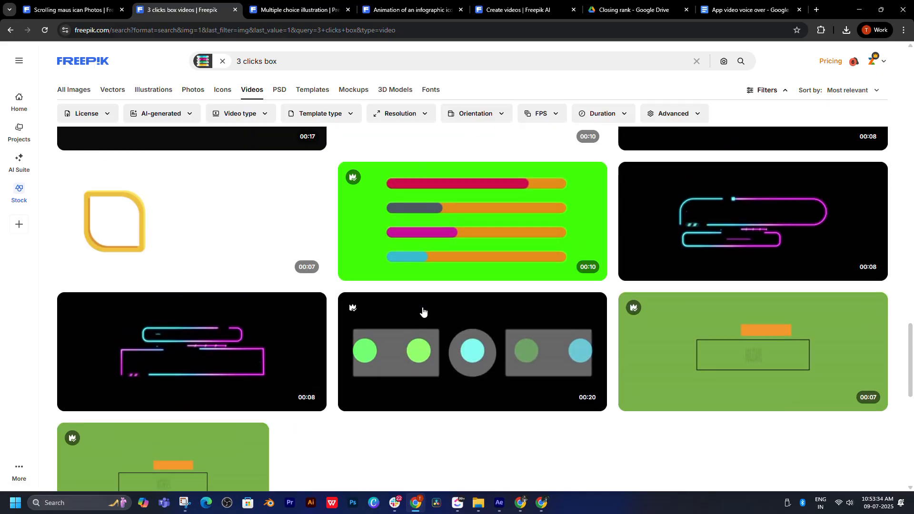
scroll(423, 310, "up", 4)
scroll(423, 311, "up", 6)
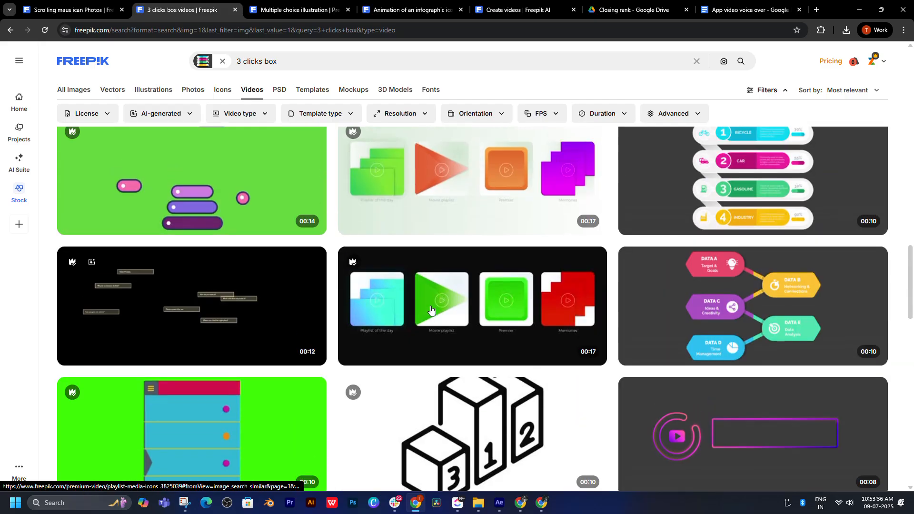
scroll(500, 351, "down", 2)
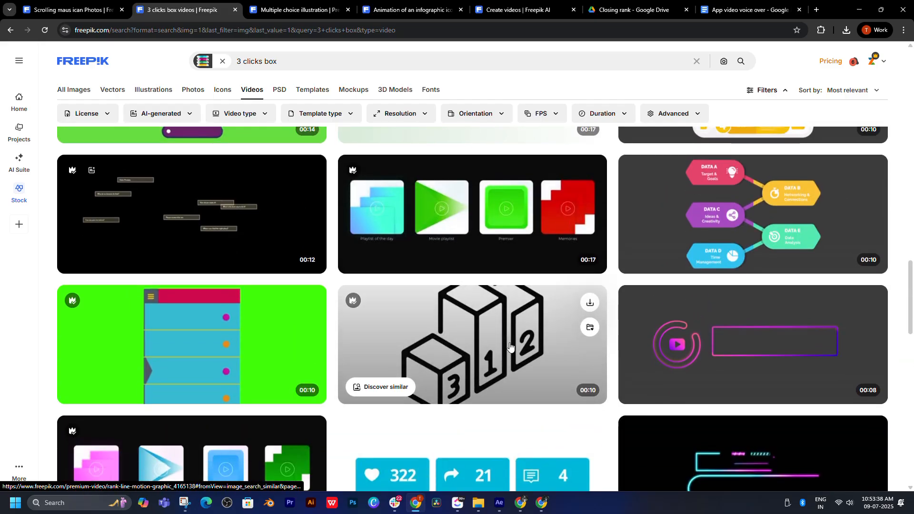
scroll(509, 347, "up", 4)
scroll(510, 347, "up", 4)
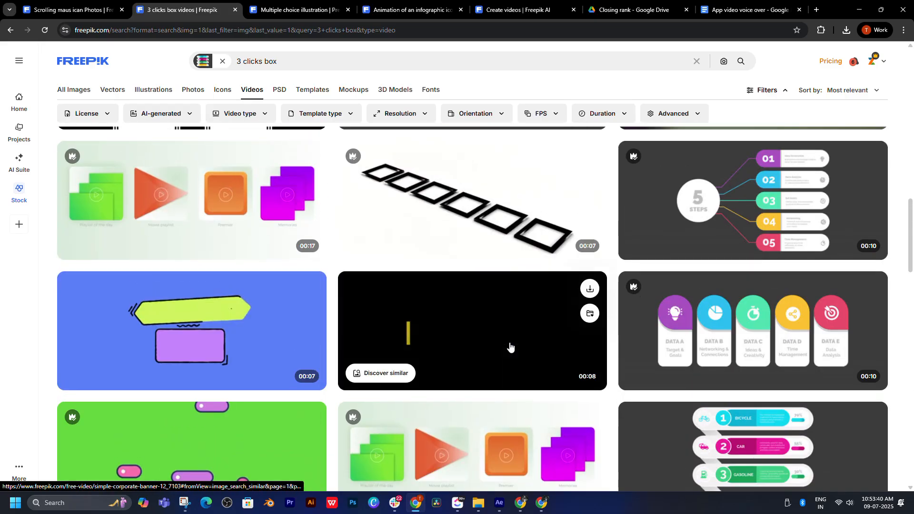
scroll(510, 346, "up", 8)
scroll(510, 346, "up", 2)
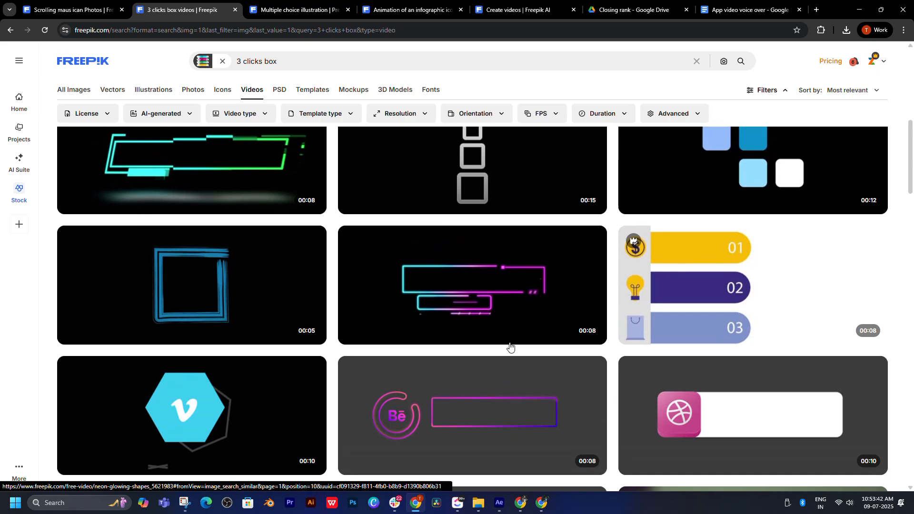
scroll(509, 347, "up", 4)
scroll(510, 347, "down", 3)
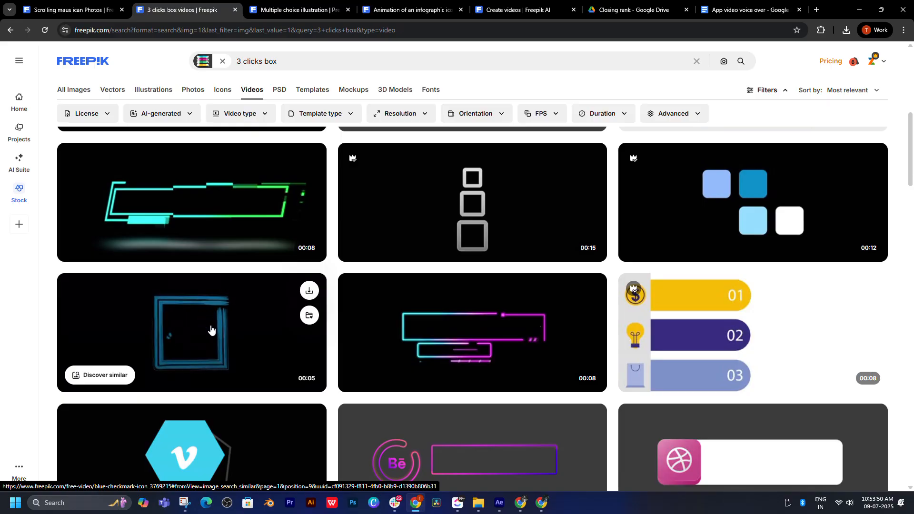
scroll(493, 324, "up", 5)
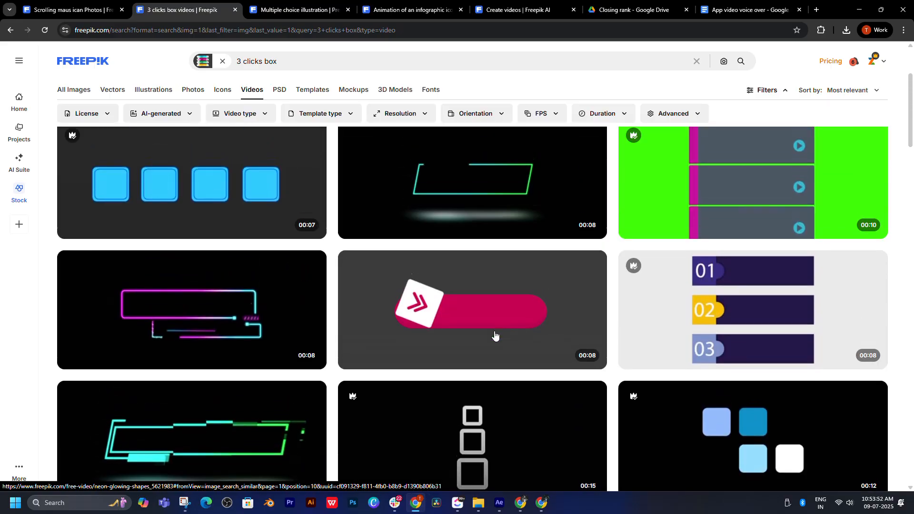
scroll(593, 313, "up", 3)
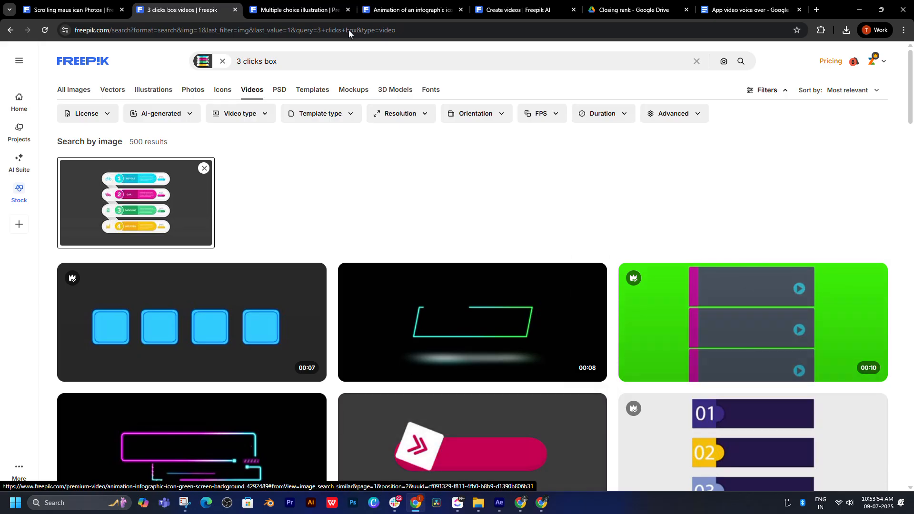
- Examine the multiple choice illustration with teal bars and a cursor, together with its related photos
left_click(314, 10)
scroll(582, 308, "down", 7)
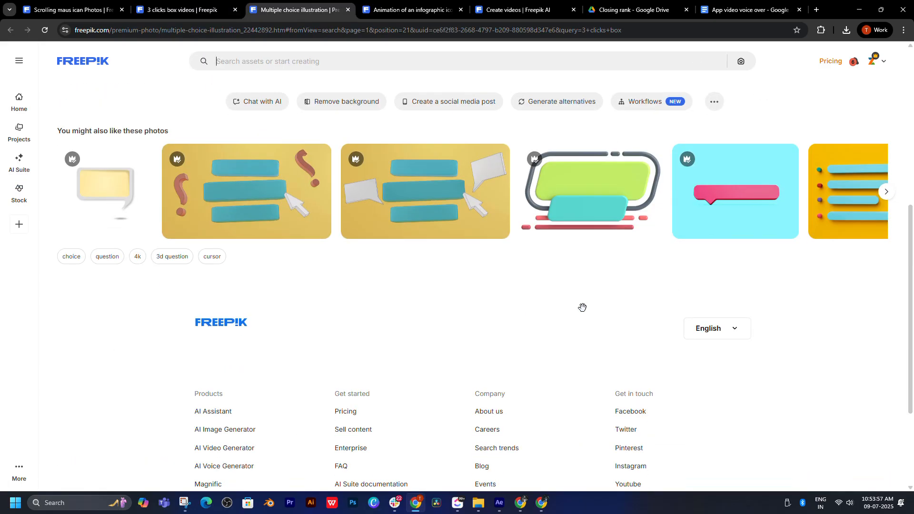
scroll(584, 311, "up", 3)
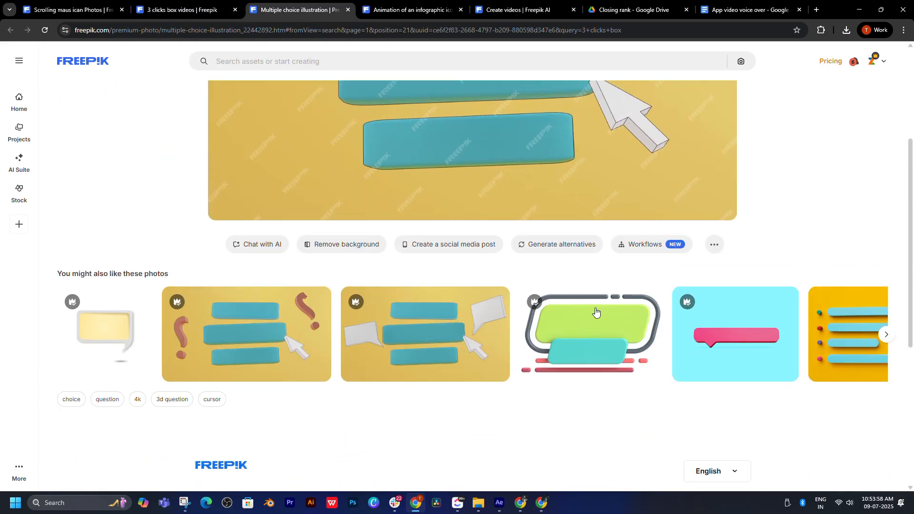
left_click(886, 335)
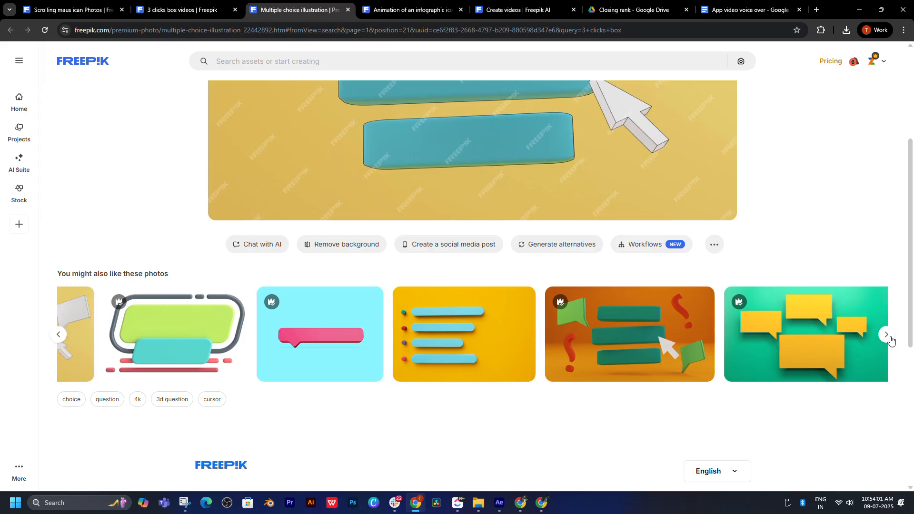
left_click(892, 341)
scroll(889, 339, "up", 4)
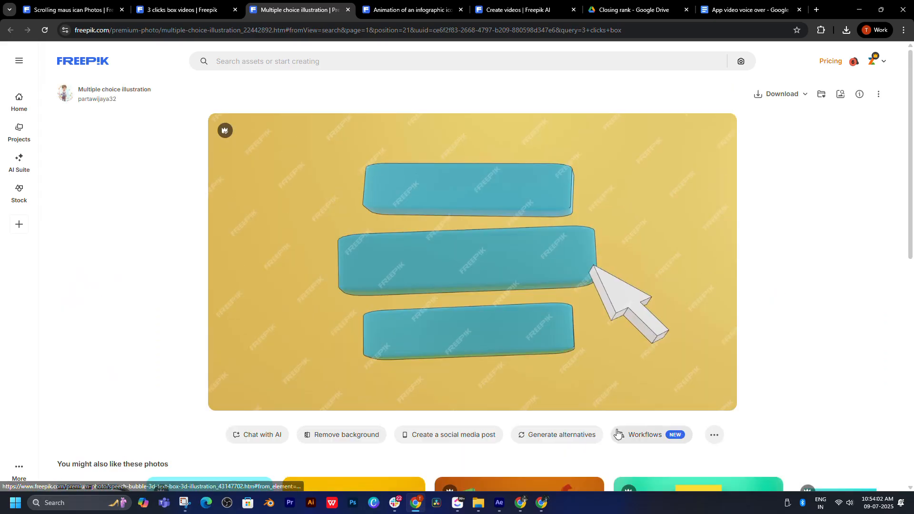
- Generate alternatives of the multiple choice illustration and copy the full Reimagine prompt describing three turquoise rectangles
left_click(542, 435)
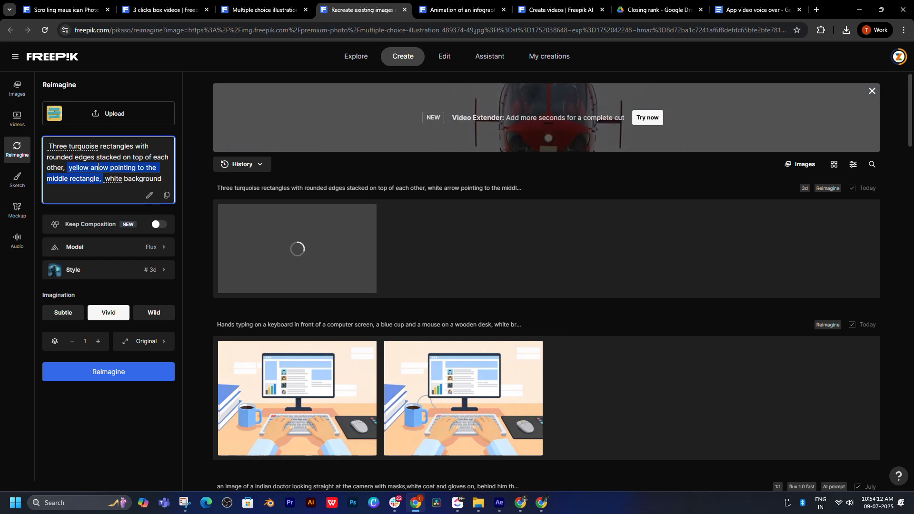
triple_click(98, 166)
key("ctrl+c")
- Paste the copied prompt about three turquoise rectangles, a yellow arrow and a white background as the AI video description
key("alt+Left")
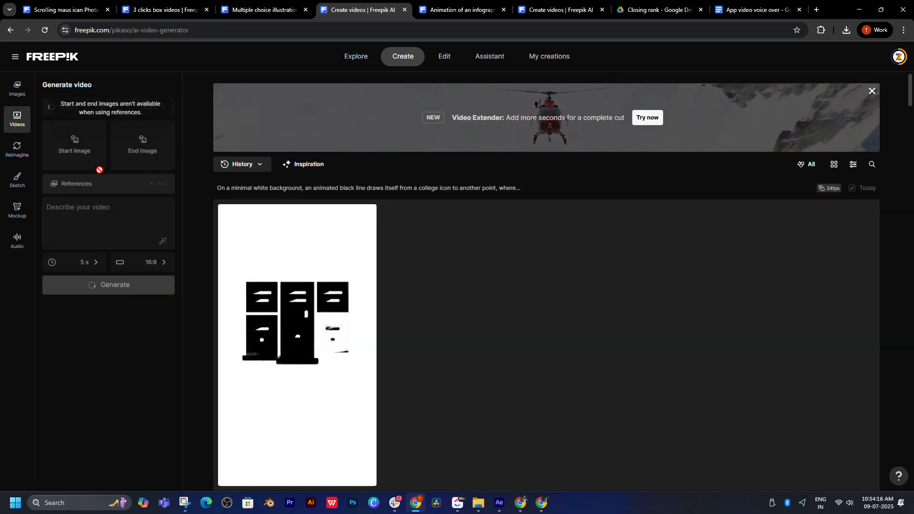
left_click(105, 222)
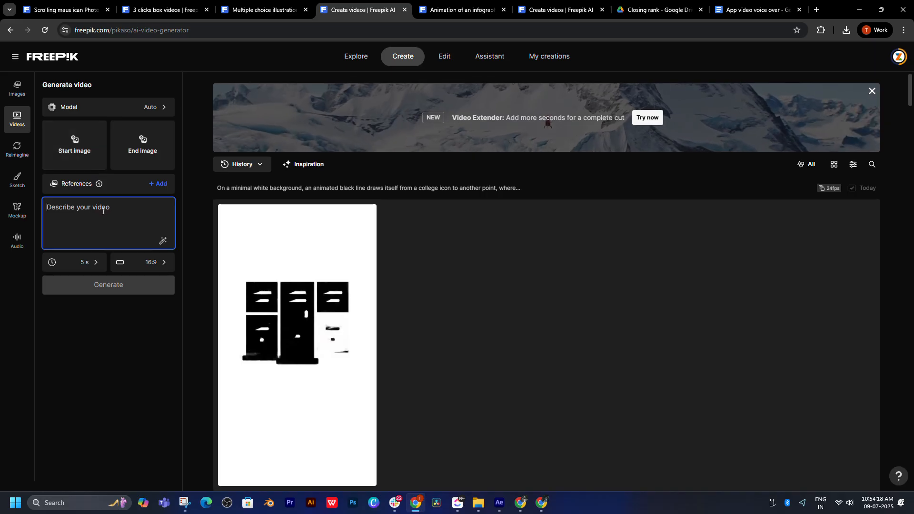
key("ctrl+v")
scroll(411, 311, "down", 2)
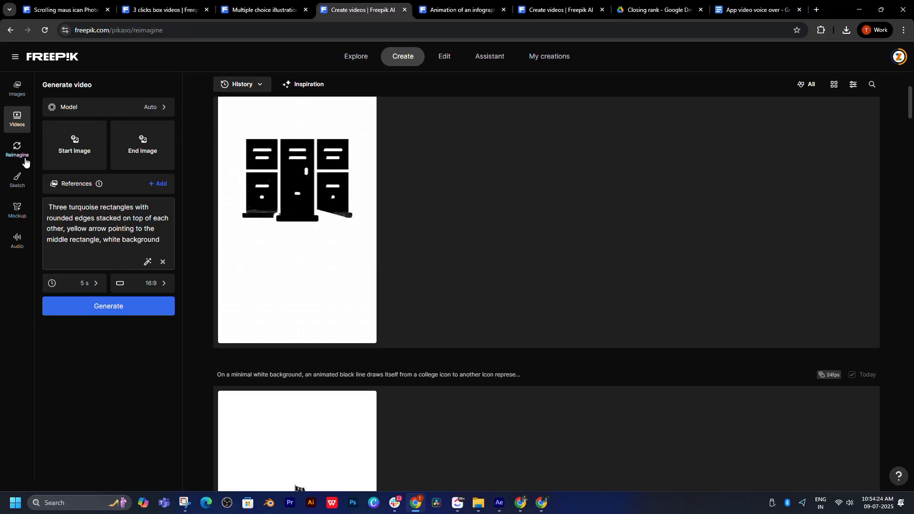
- Check the reimagined version of the turquoise rectangles picture in the Reimagine results
left_click(25, 160)
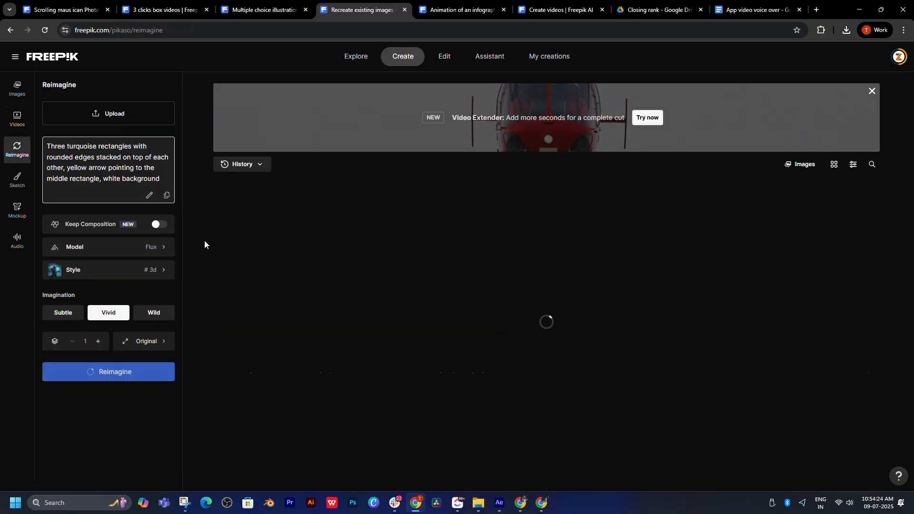
left_click(306, 232)
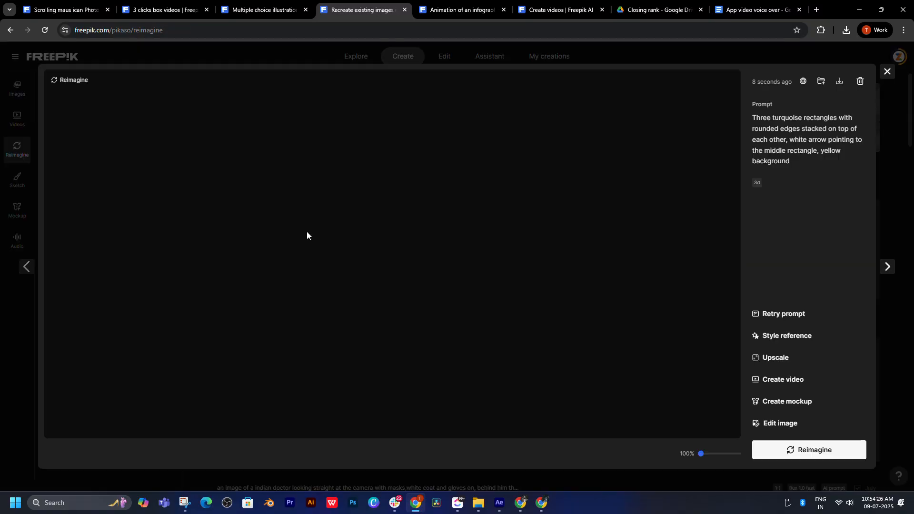
left_click(887, 73)
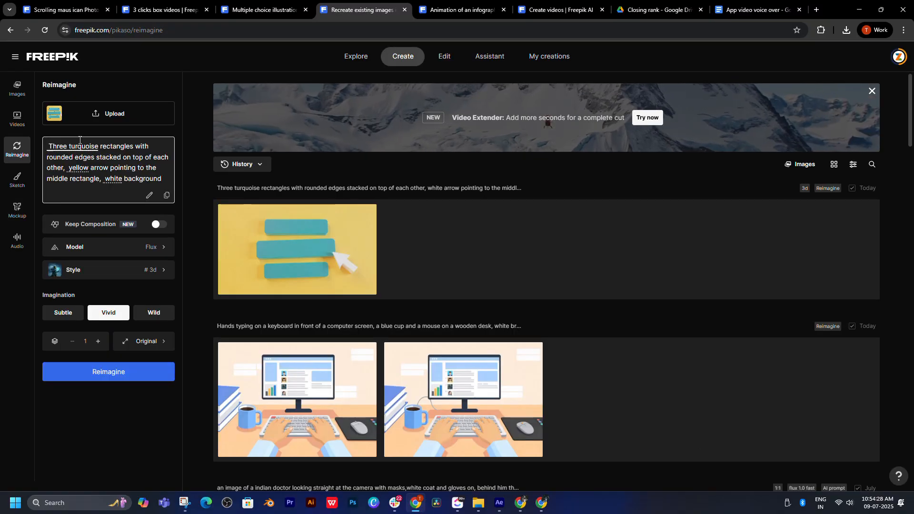
- Configure the AI video with the second reimagined image as start image, a 10 s duration and a 9:16 aspect ratio
left_click(17, 119)
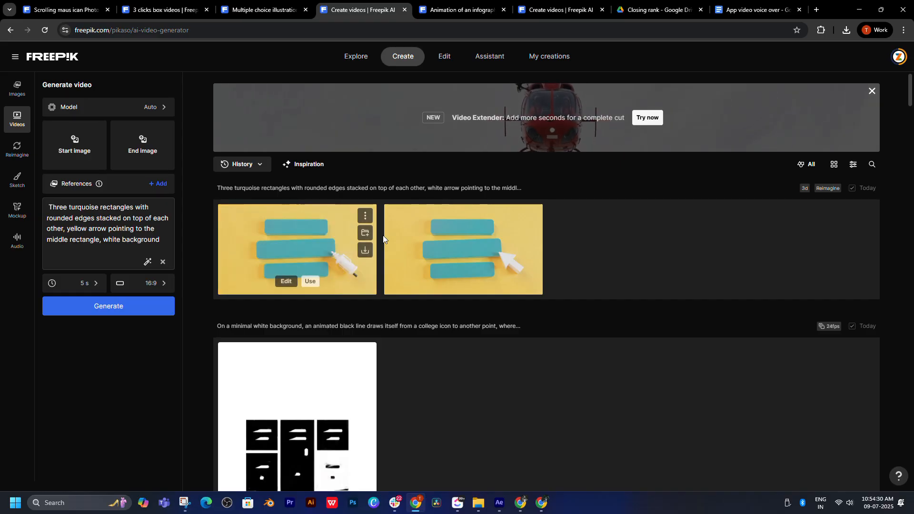
left_click_drag(452, 243, 93, 152)
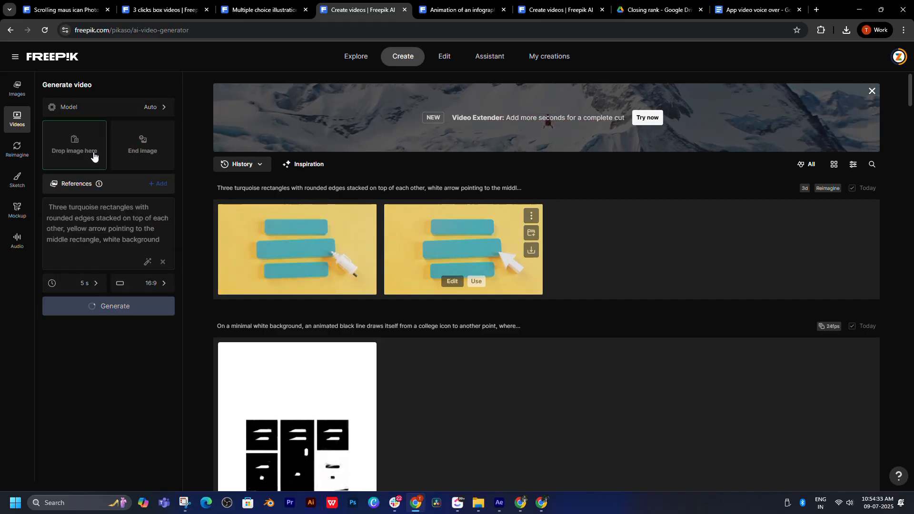
left_click(88, 284)
left_click(151, 301)
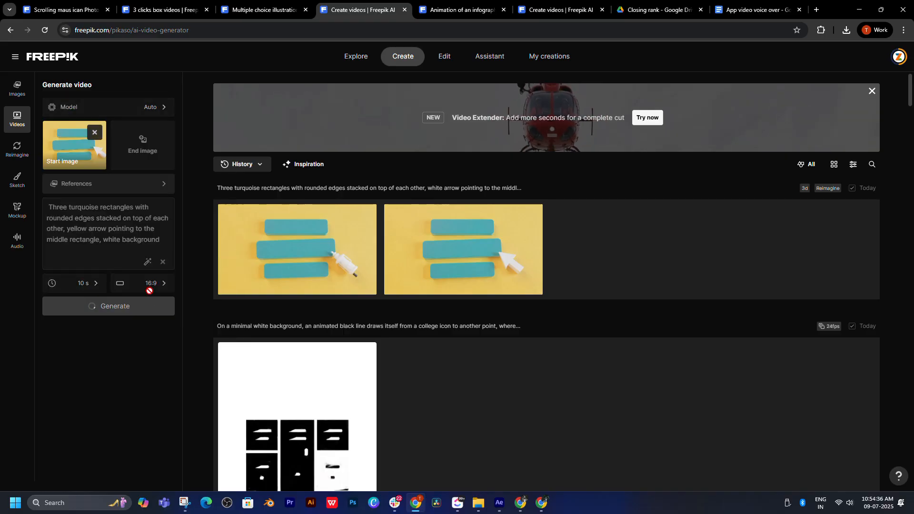
left_click(151, 284)
left_click(189, 332)
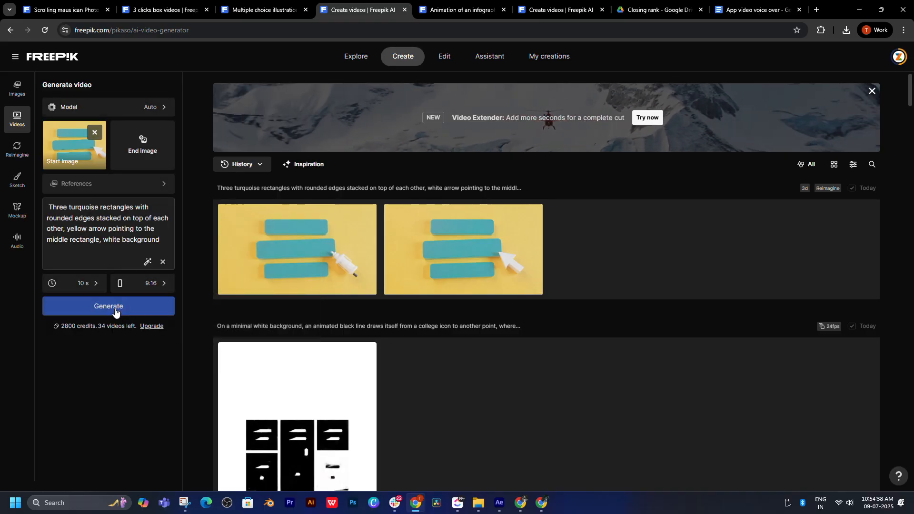
- Generate the AI video from the turquoise rectangles prompt and check its progress in the video history
left_click(116, 307)
scroll(285, 303, "down", 8)
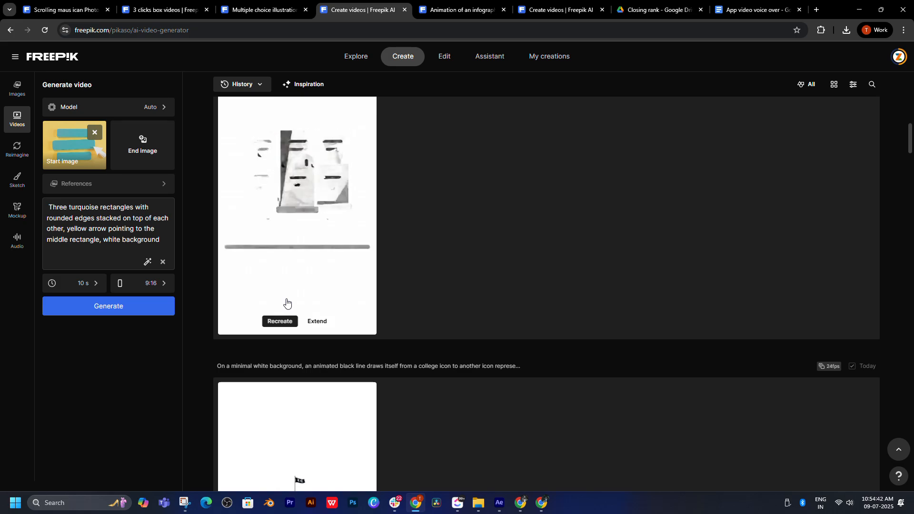
scroll(286, 303, "up", 3)
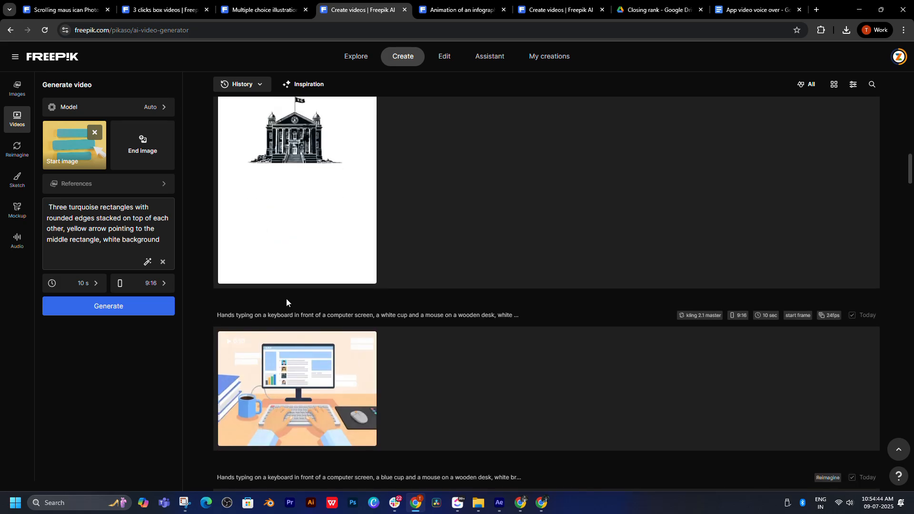
scroll(286, 300, "up", 5)
scroll(287, 300, "down", 7)
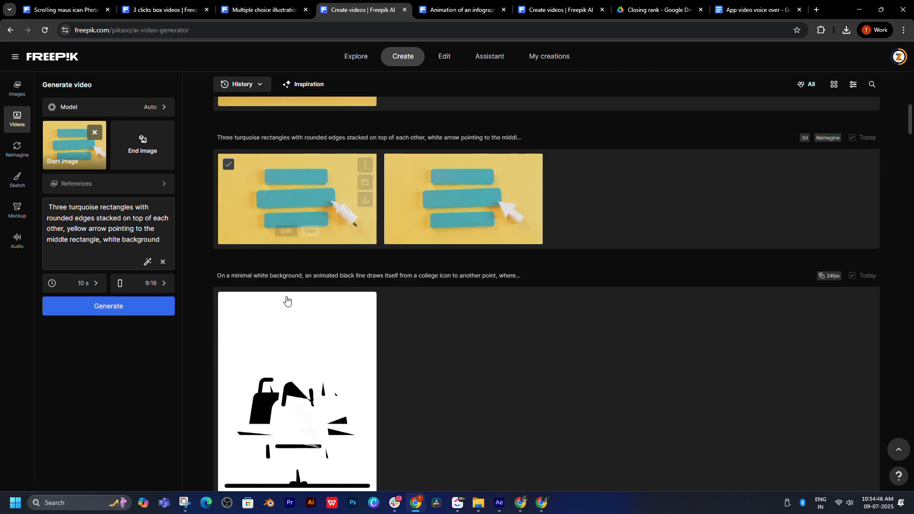
scroll(287, 299, "up", 1)
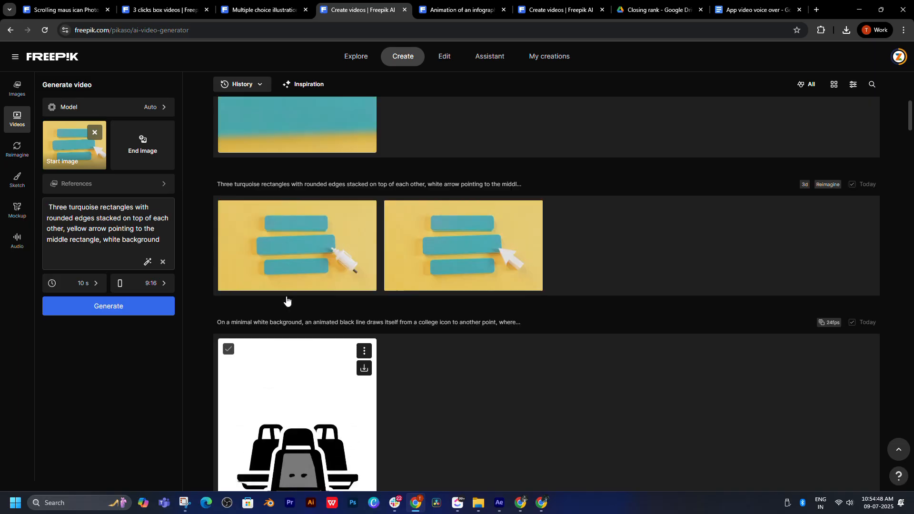
scroll(286, 297, "up", 5)
scroll(281, 296, "up", 1)
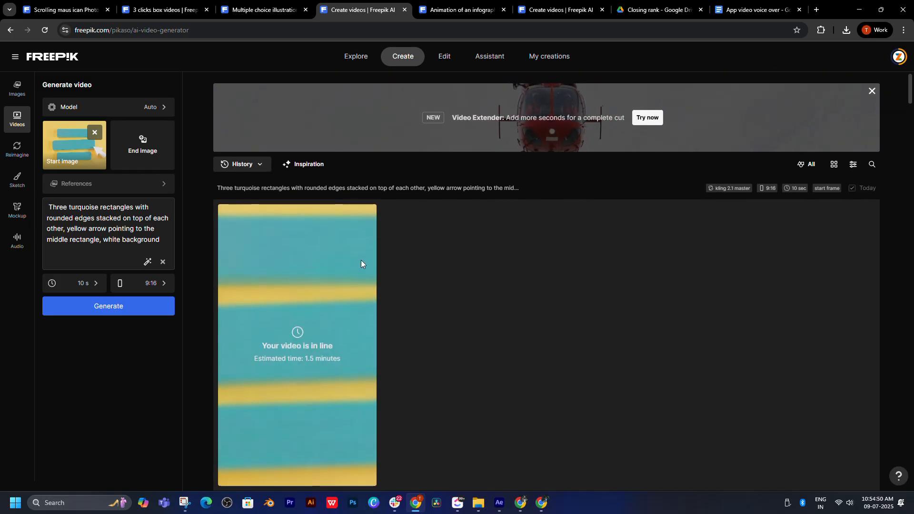
- Close the extra AI video generator page showing the keyboard prompt and the Closing rank Google Drive page
left_click(530, 3)
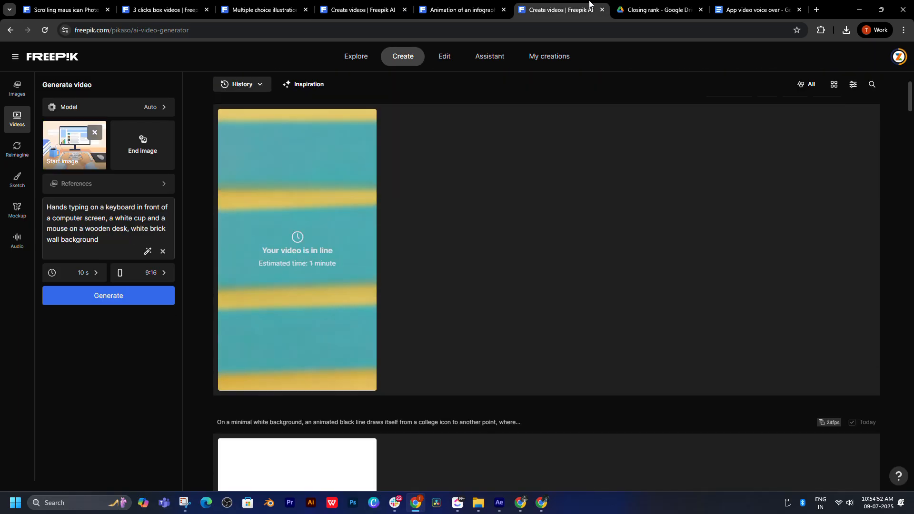
left_click(602, 10)
left_click(643, 4)
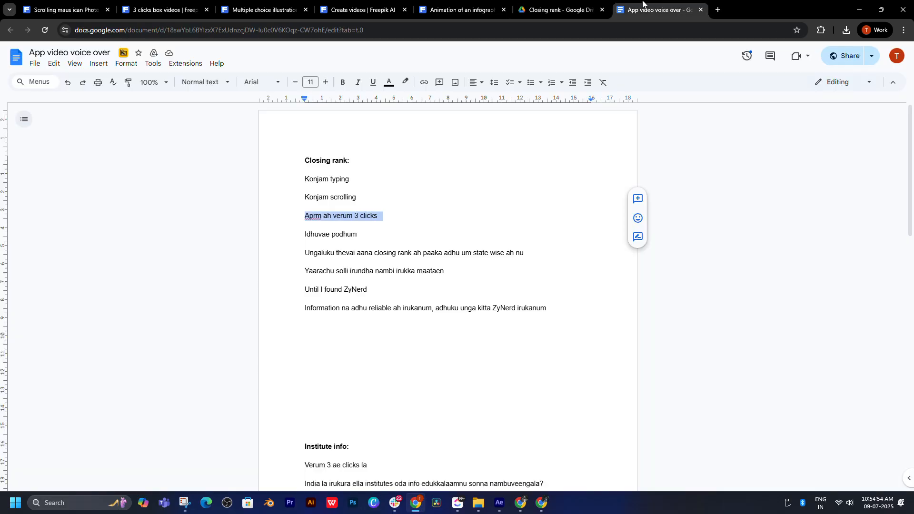
left_click(602, 10)
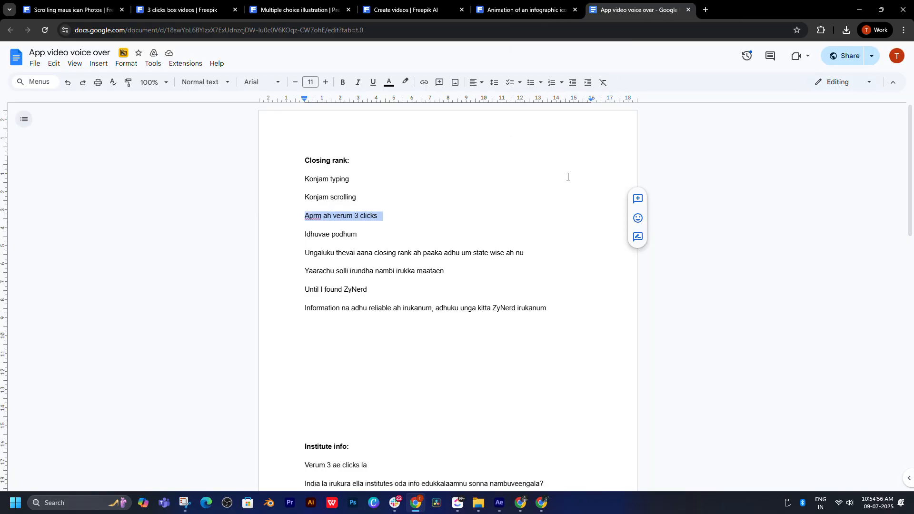
left_click(500, 503)
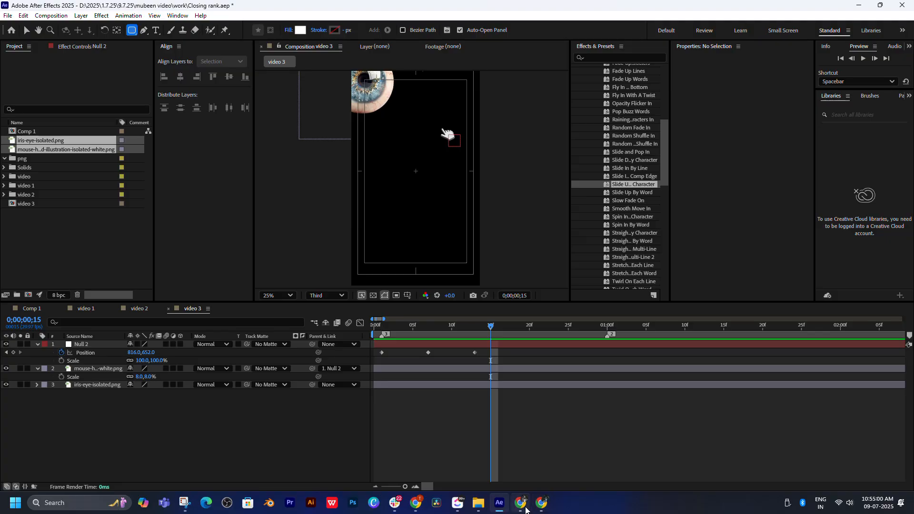
left_click(416, 503)
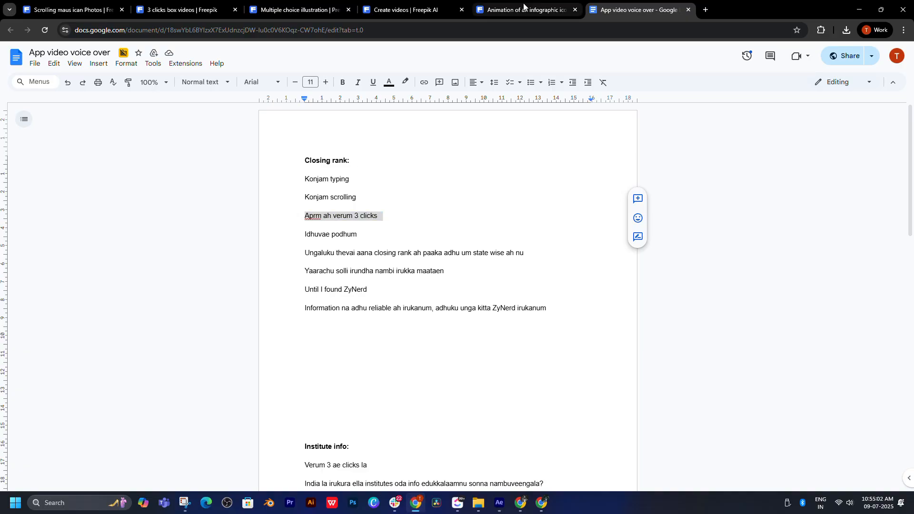
left_click(523, 10)
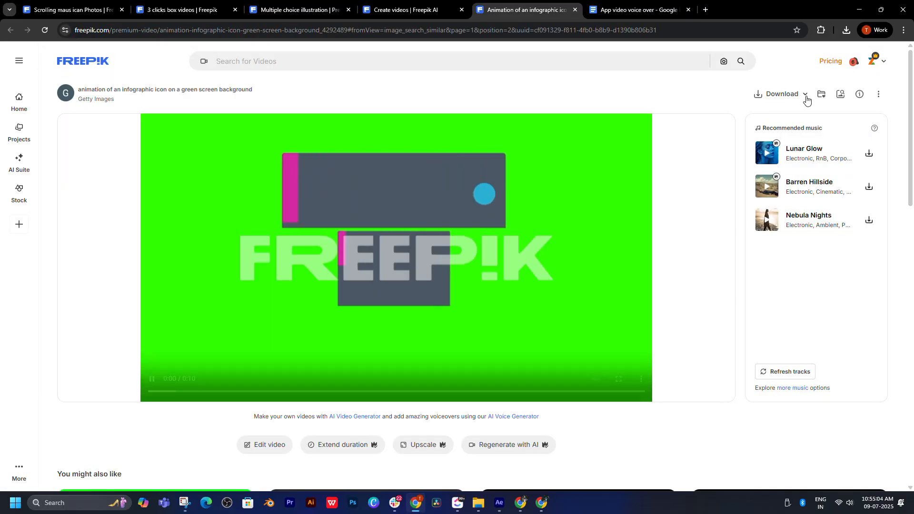
scroll(520, 321, "down", 7)
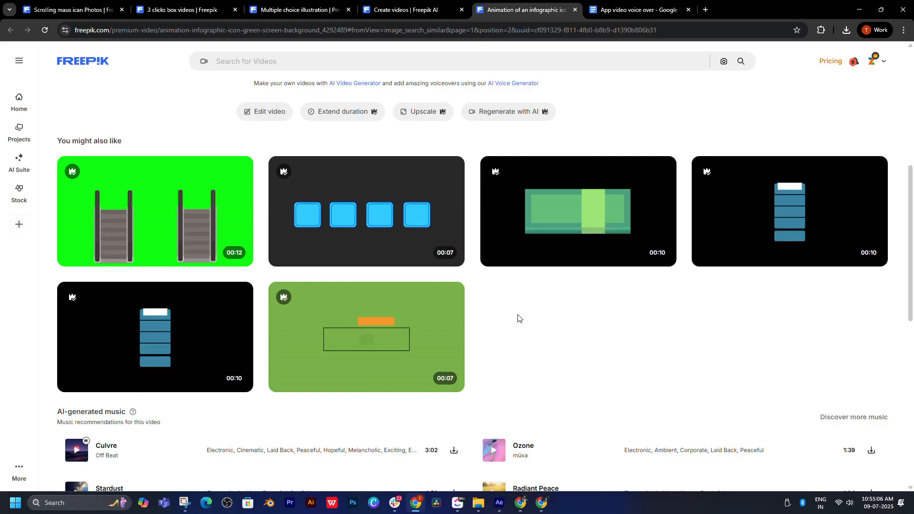
mouse_move(593, 231)
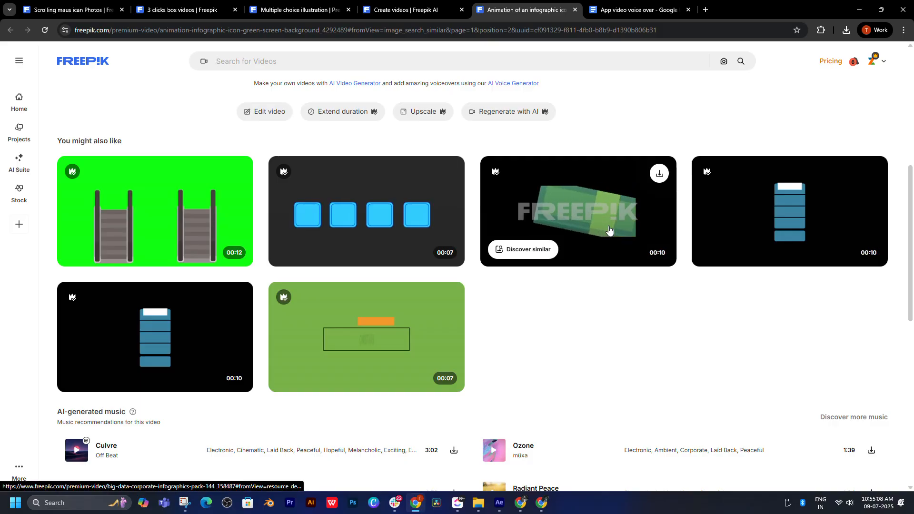
scroll(198, 200, "up", 7)
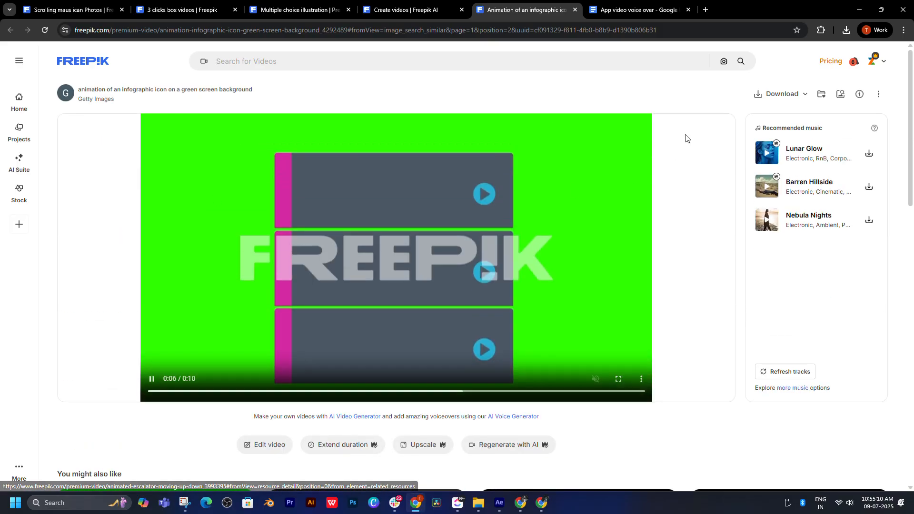
left_click(796, 95)
left_click(714, 147)
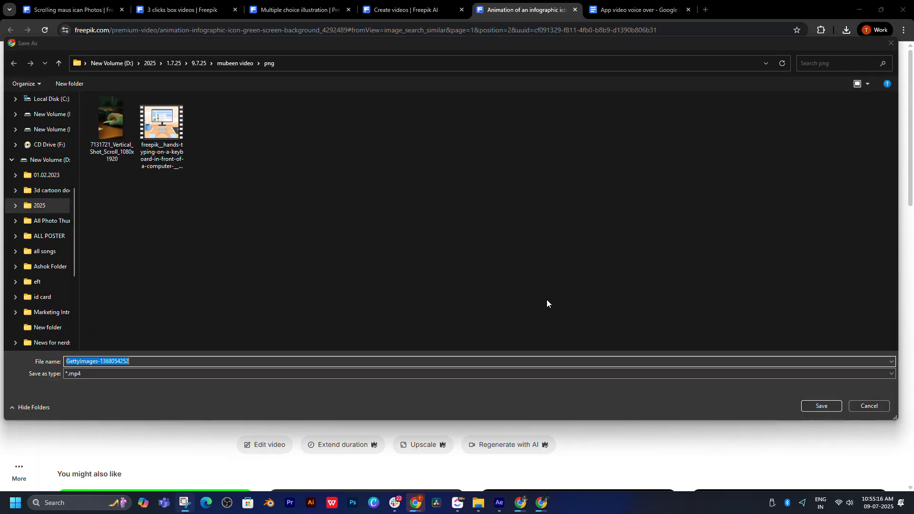
left_click(806, 408)
left_click(835, 54)
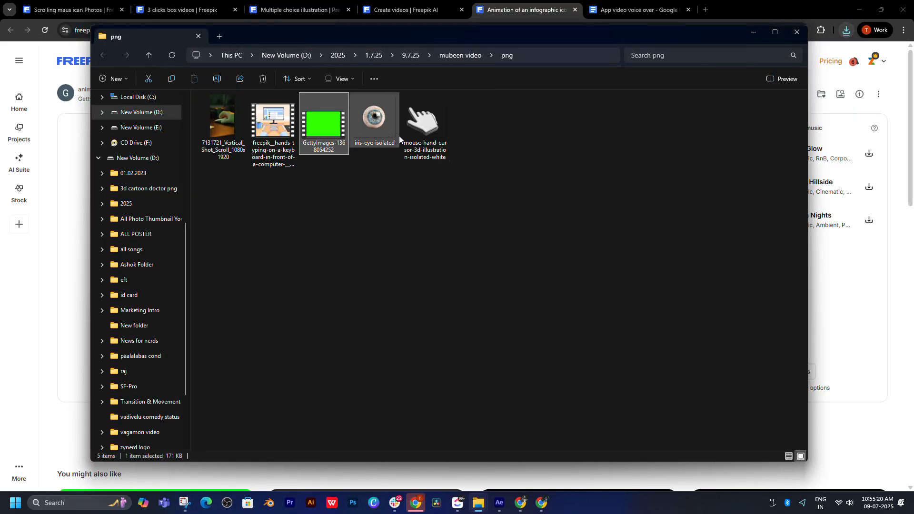
key("ctrl+alt+Tab")
left_click_drag(360, 186, 69, 240)
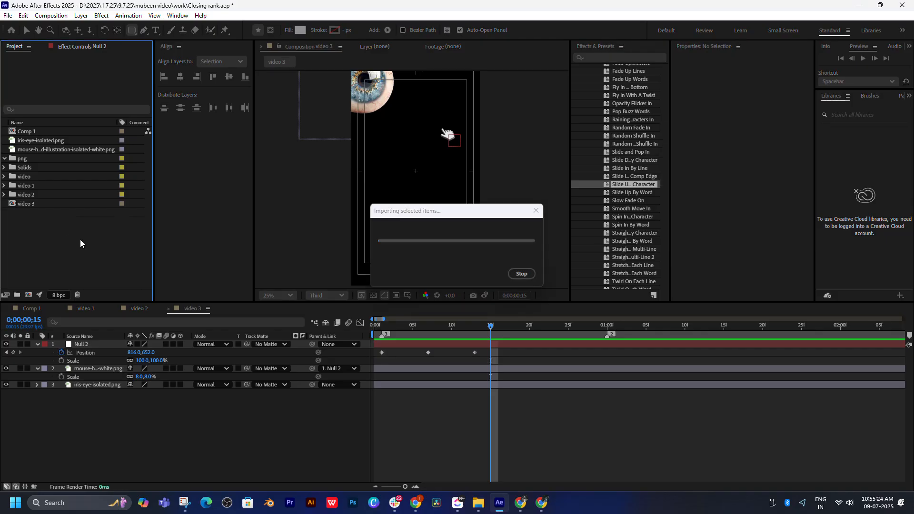
left_click_drag(35, 139, 238, 407)
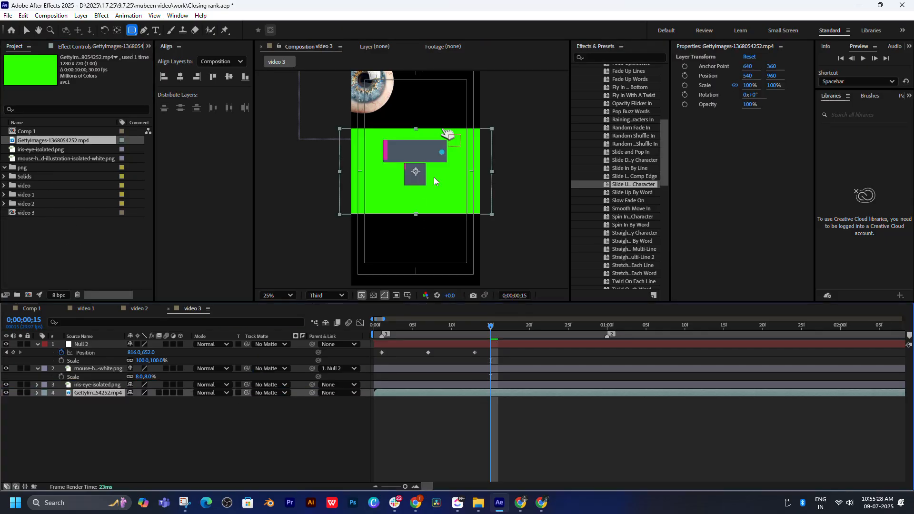
- Apply the Keylight (1.2) effect to the GettyImages layer and sample its green background as the Screen Colour
key("v")
left_click(613, 56)
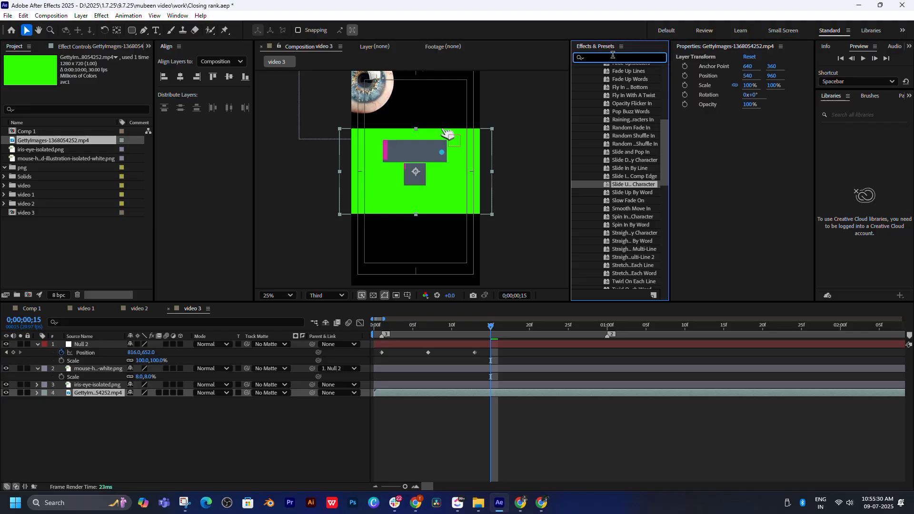
type("k")
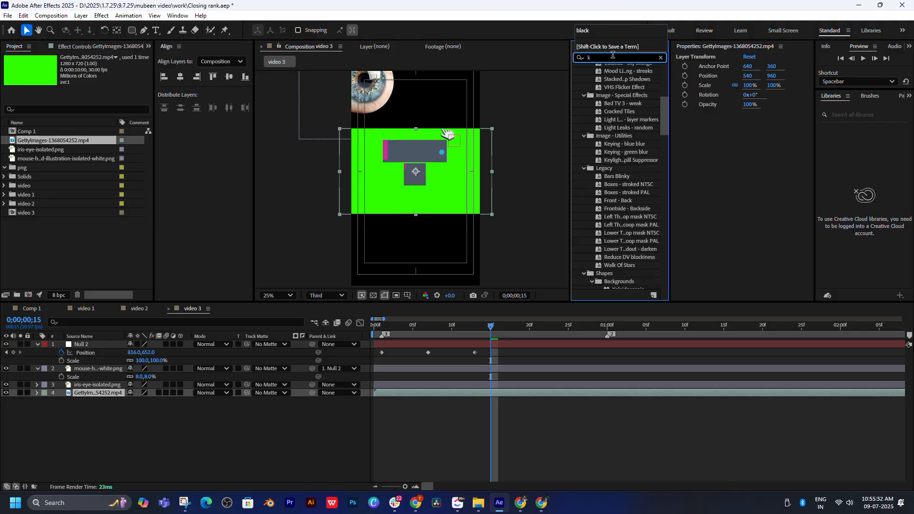
type("ey")
left_click_drag(609, 164, 457, 179)
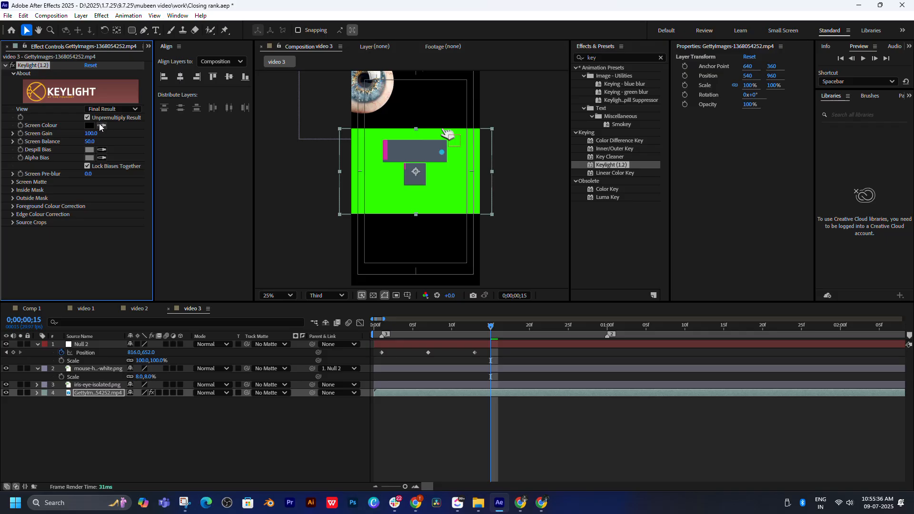
left_click(390, 188)
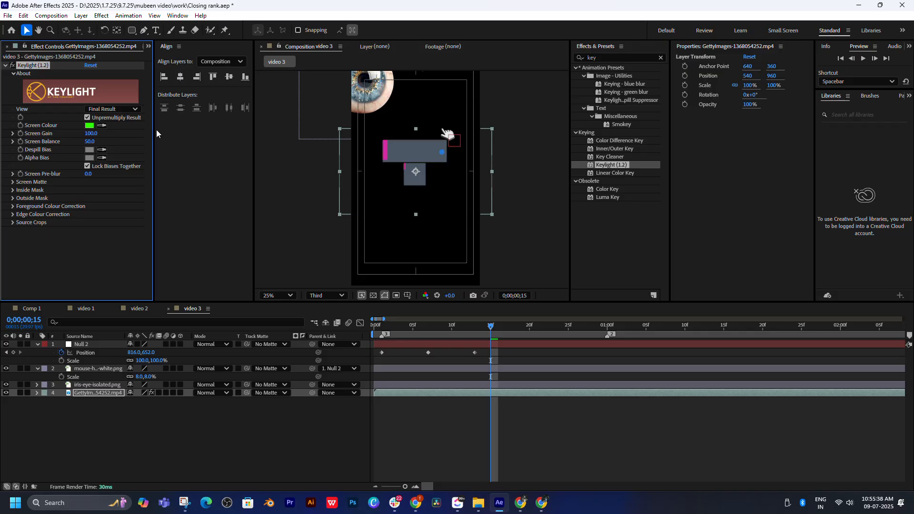
- Display Keylight's Intermediate Result at about 0;00;01;27 with the composition preview at Full resolution to inspect the bar edges
left_click(119, 110)
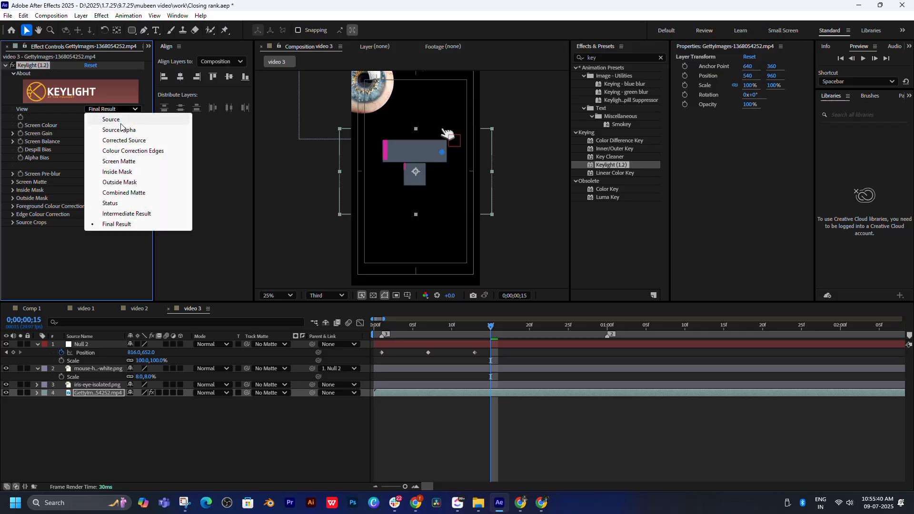
left_click(127, 214)
left_click_drag(479, 329, 820, 367)
scroll(382, 204, "up", 4)
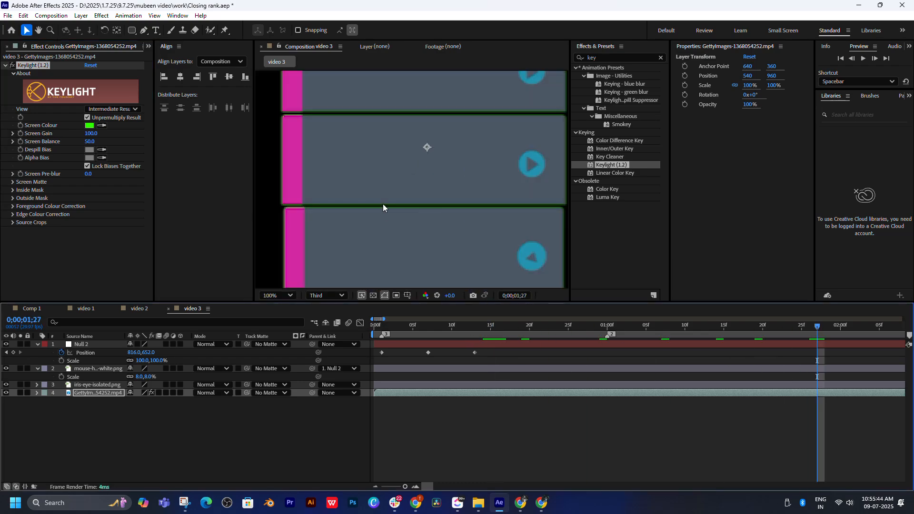
left_click(326, 295)
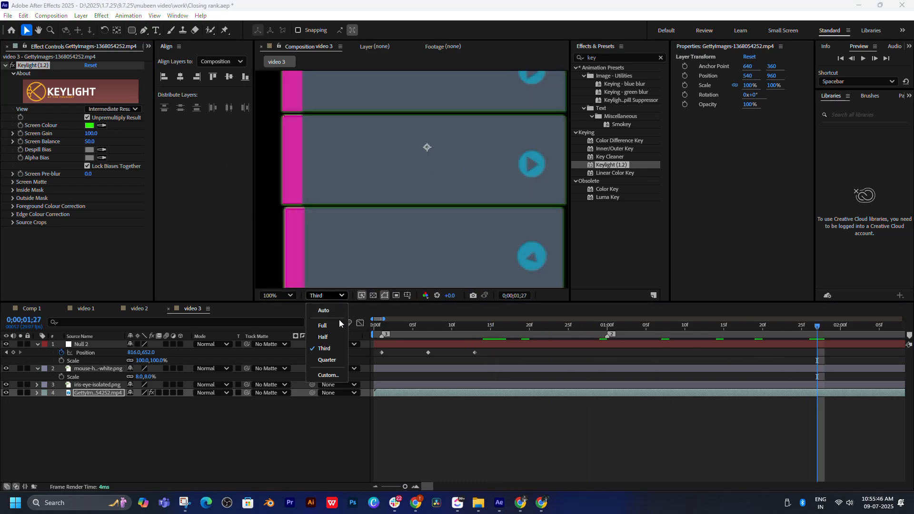
left_click(339, 326)
- Inspect the key in Keylight's Screen Matte view and return the view to Final Result
left_click(112, 109)
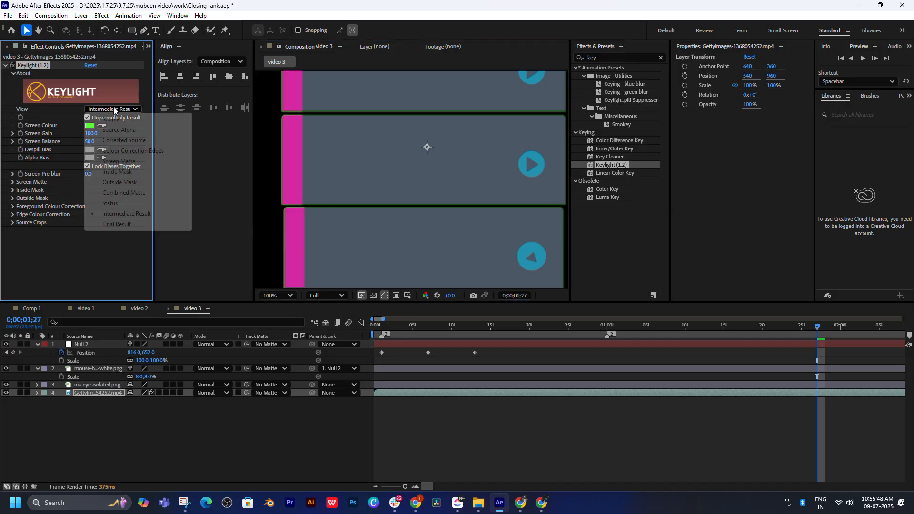
left_click(124, 163)
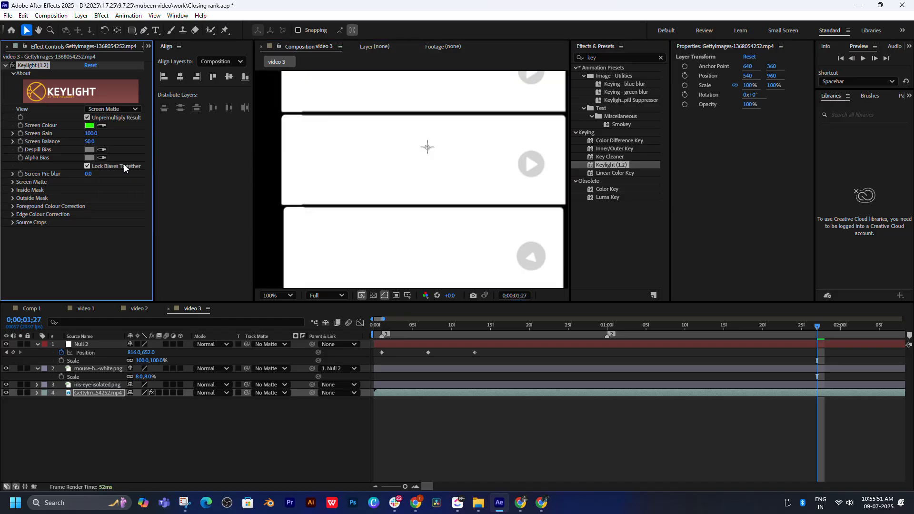
left_click(113, 109)
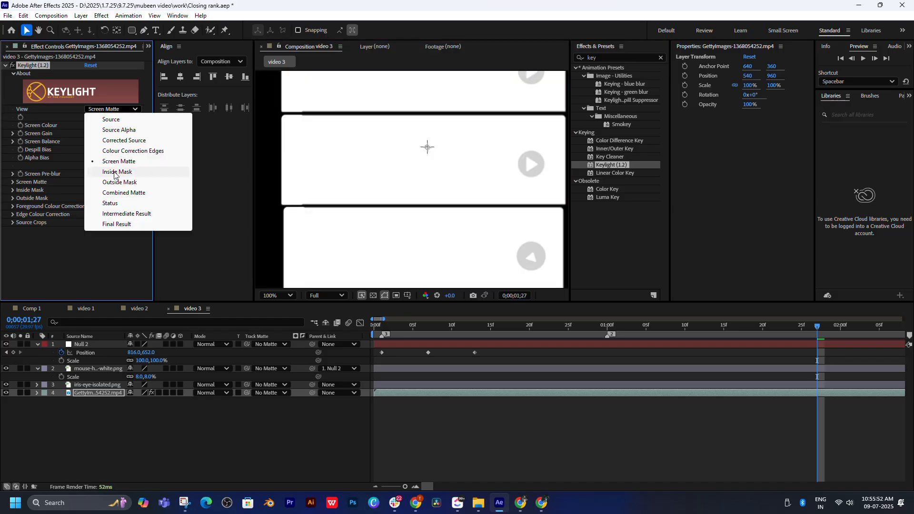
left_click(125, 225)
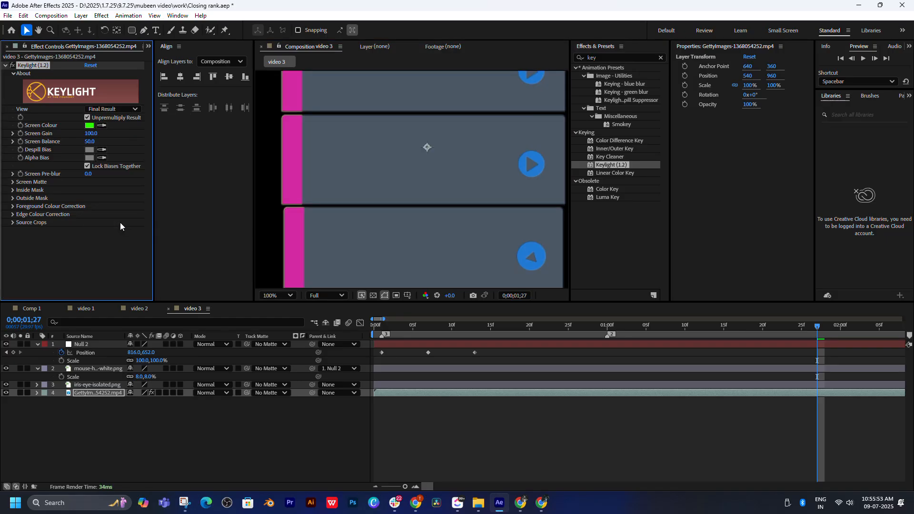
- Set Keylight's Screen Matte values to Clip Black 25 and Clip White 80
left_click(12, 182)
mouse_move(94, 197)
left_mouse_down()
mouse_move(49, 206)
mouse_move(81, 205)
left_mouse_up()
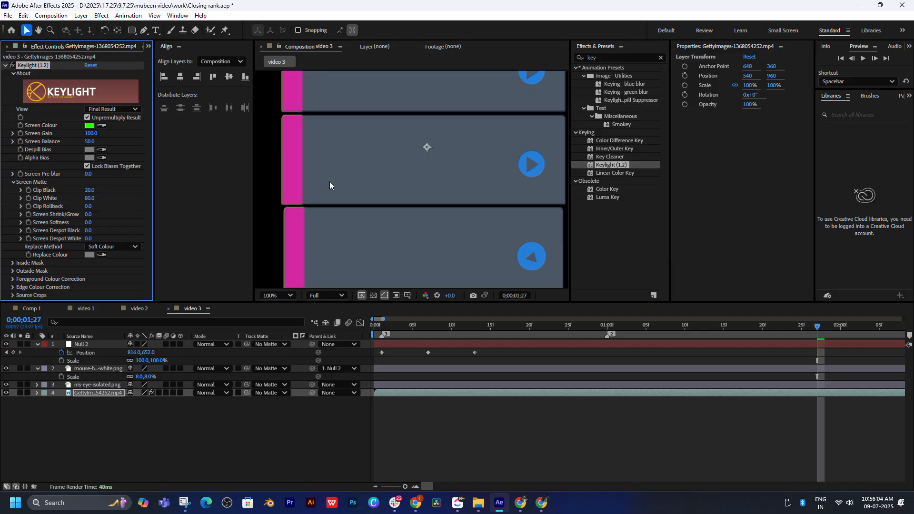
key("comma")
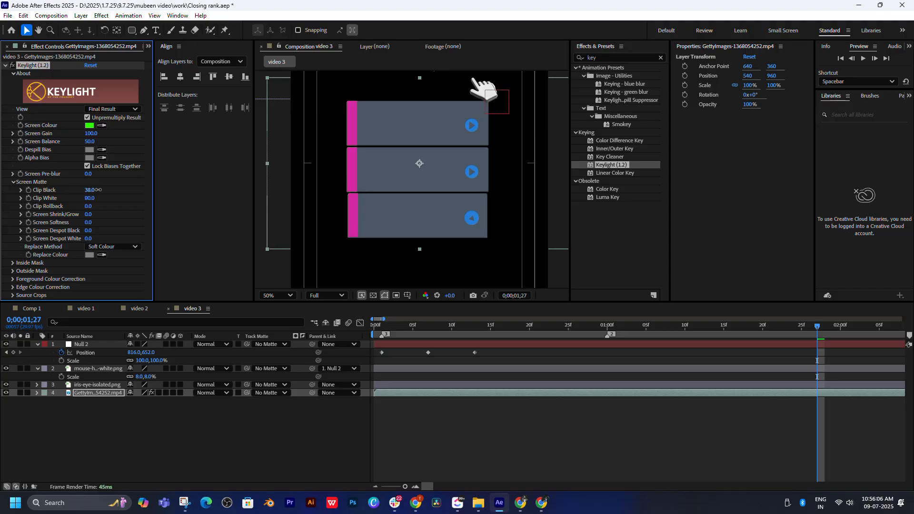
mouse_move(103, 190)
left_mouse_down()
mouse_move(125, 190)
mouse_move(116, 193)
left_mouse_up()
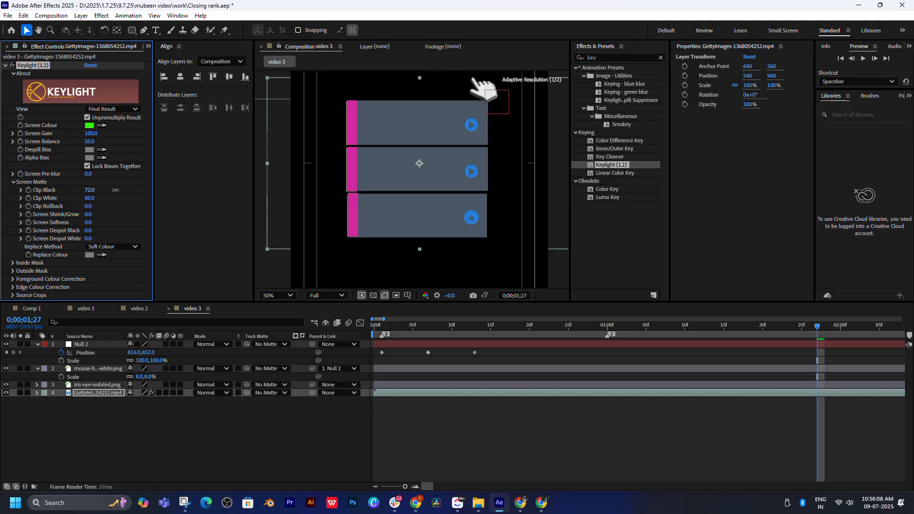
key("ctrl+z")
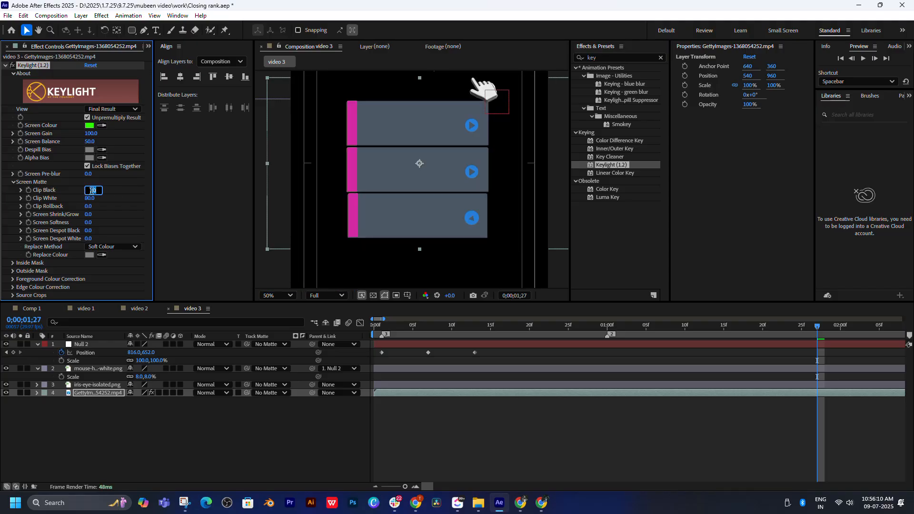
type("25")
key("Return")
- Set Keylight's Screen Shrink/Grow to -3.5 and preview the keyed bars across the first two seconds of the timeline
left_click_drag(91, 214, 76, 214)
left_click_drag(444, 319, 818, 384)
scroll(427, 189, "down", 4)
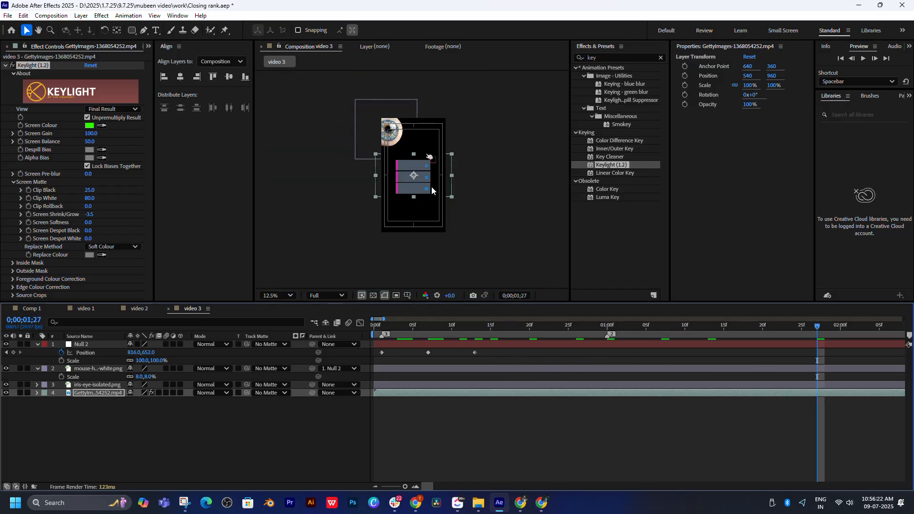
left_click_drag(527, 325, 810, 381)
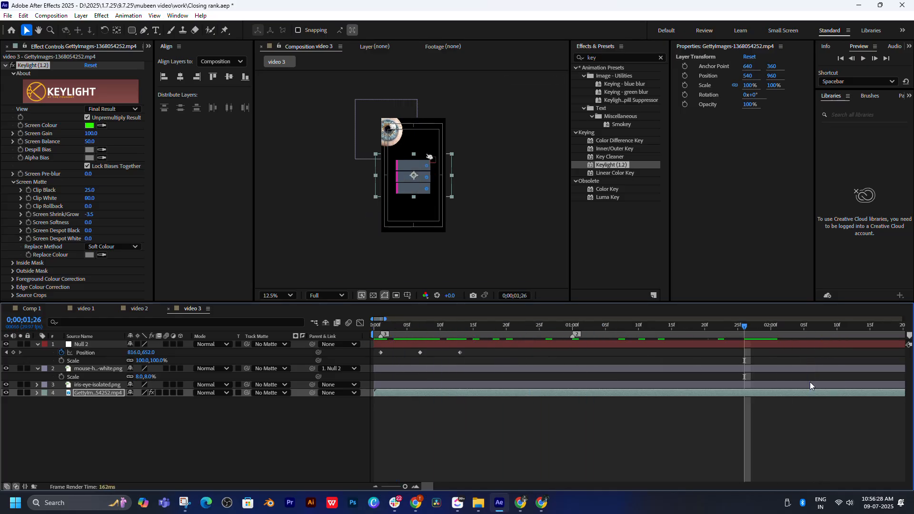
- Enable time remapping on the three-bar GettyImages clip, move its last Time Remap keyframe to about 6 seconds, and preview the faster playback
key("minus")
key("ctrl+alt+t")
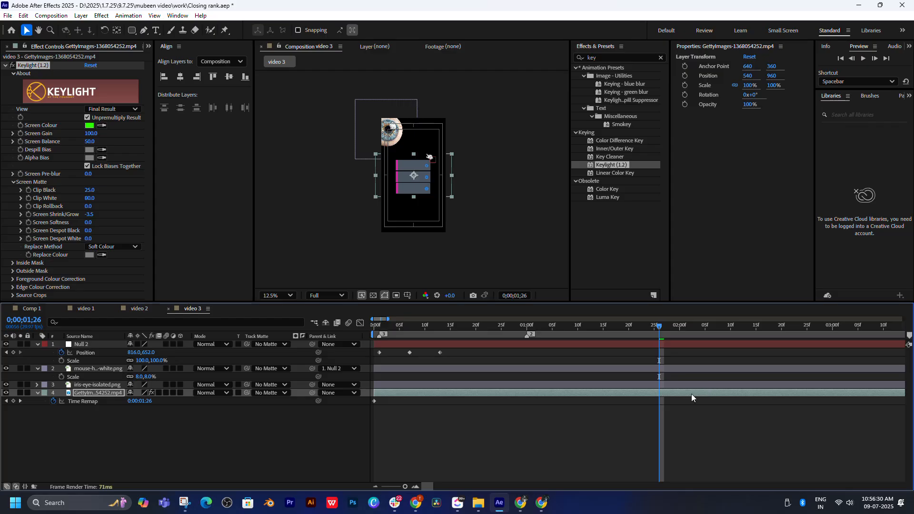
key("minus")
key("minus")
key("minus")
key("minus")
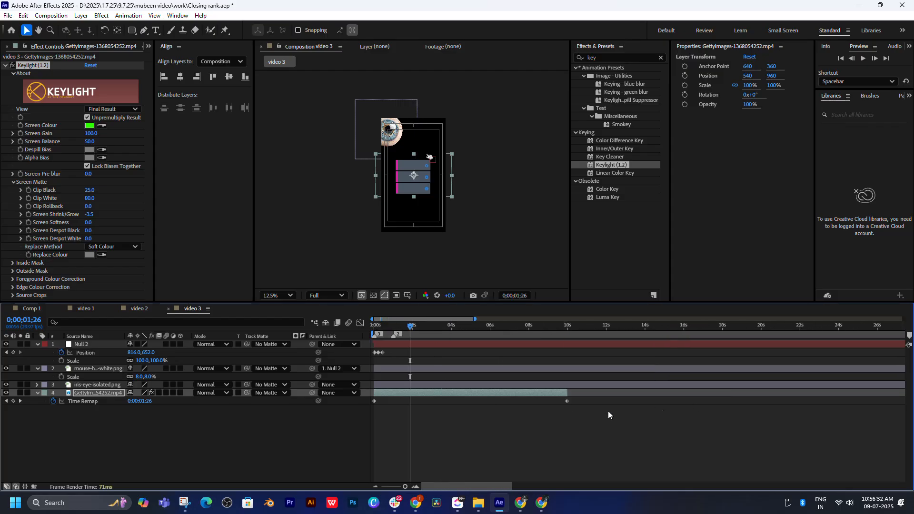
left_click_drag(569, 401, 495, 400)
key("Home")
key("space")
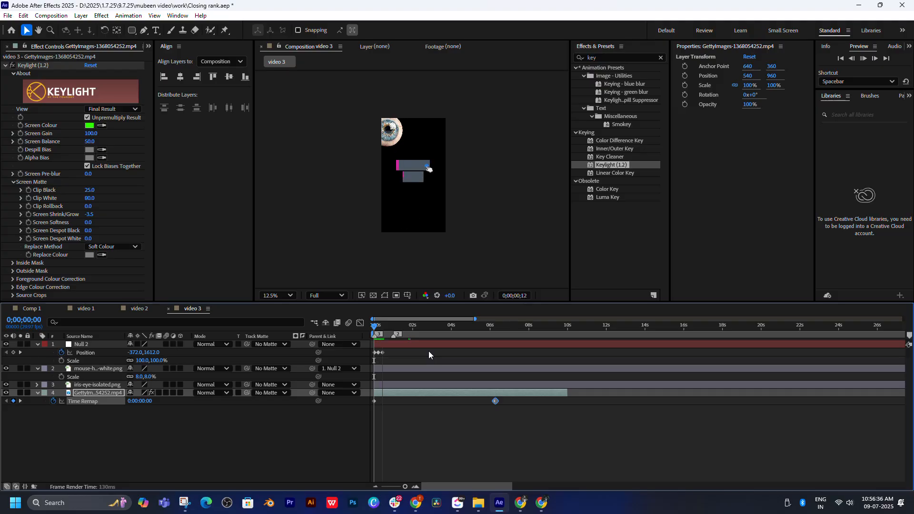
key("space")
- Move the bar clip's last Time Remap keyframe to about 0;00;06;21 and preview the timing over the first second
key("equal")
key("equal")
left_click_drag(399, 328, 352, 333)
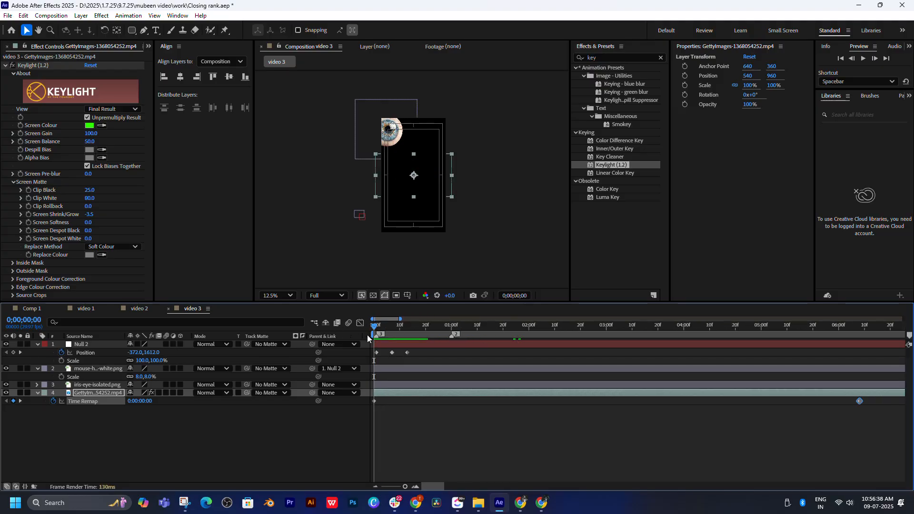
key("space")
left_click_drag(418, 326, 432, 327)
key("space")
left_click(449, 327)
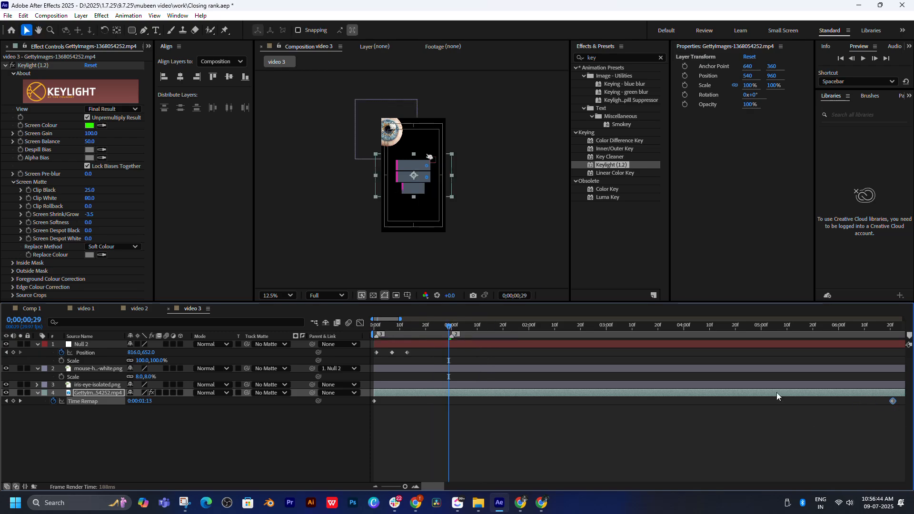
left_click(405, 328)
key("space")
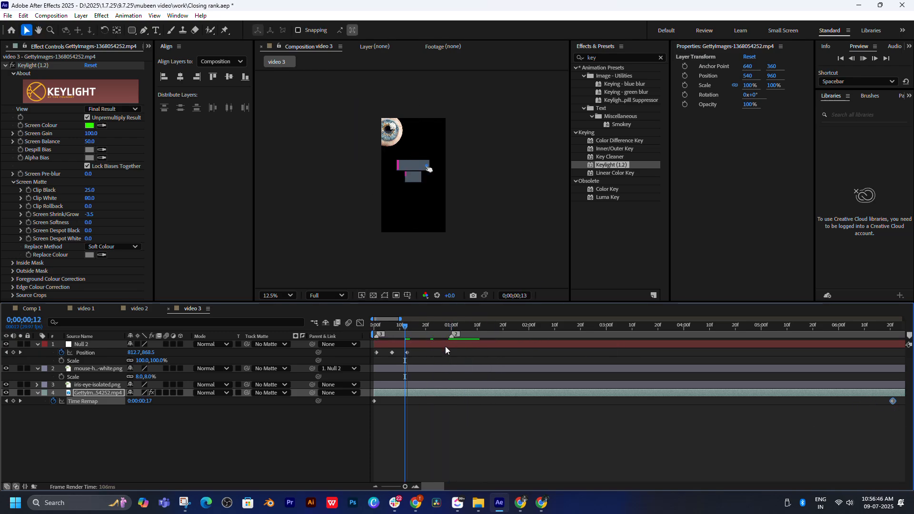
key("space")
- Shift the bar clip to start at about 0;00;00;09 and preview the bars against the hand cursor's arrival
left_click_drag(435, 393, 447, 394)
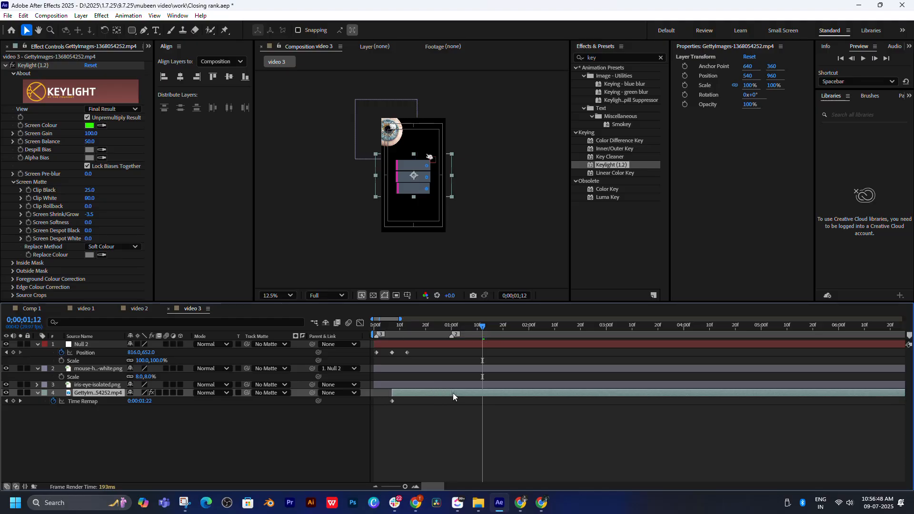
left_click(401, 328)
key("space")
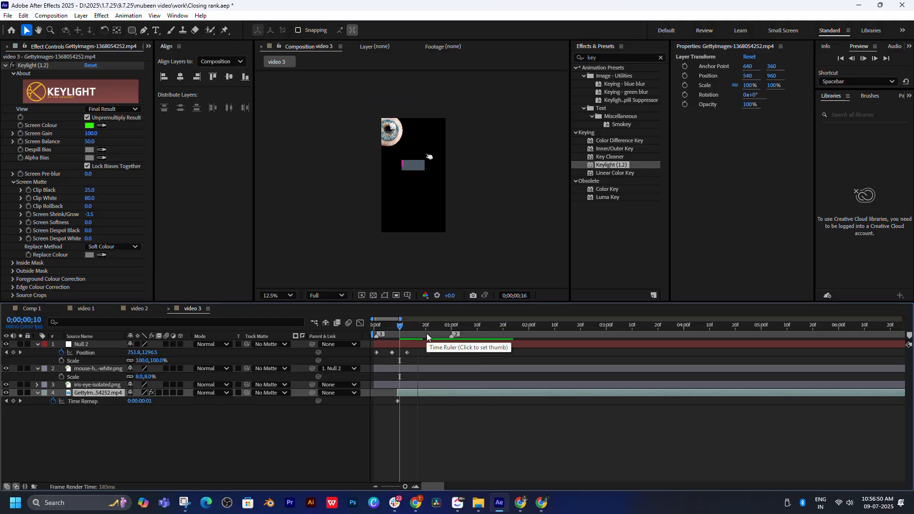
left_click(433, 326)
left_click(420, 329)
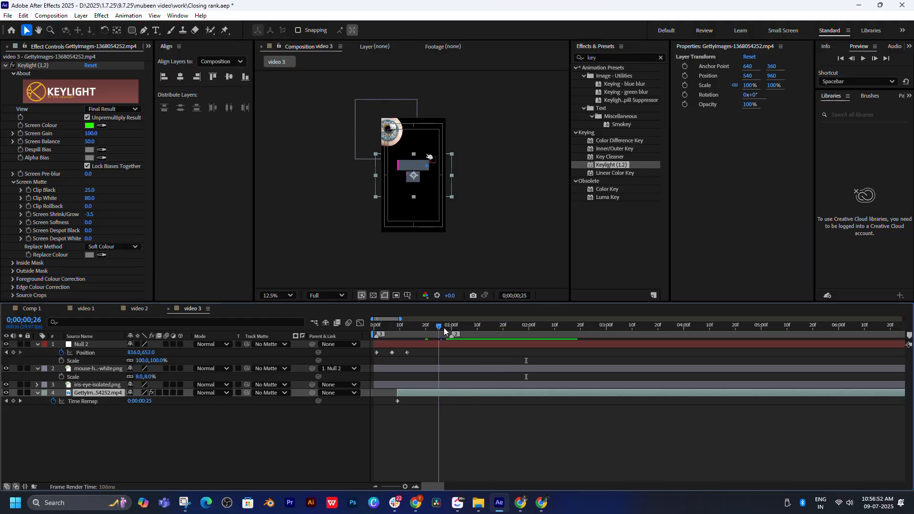
key("space")
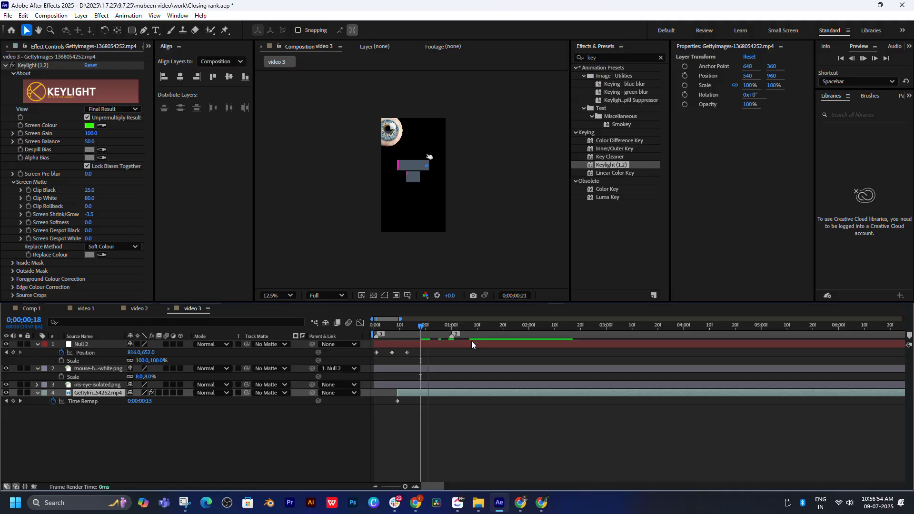
- Scale the three-bar clip down uniformly to 70% and preview it to about 0;00;02;00
left_click_drag(429, 325, 586, 341)
key("period")
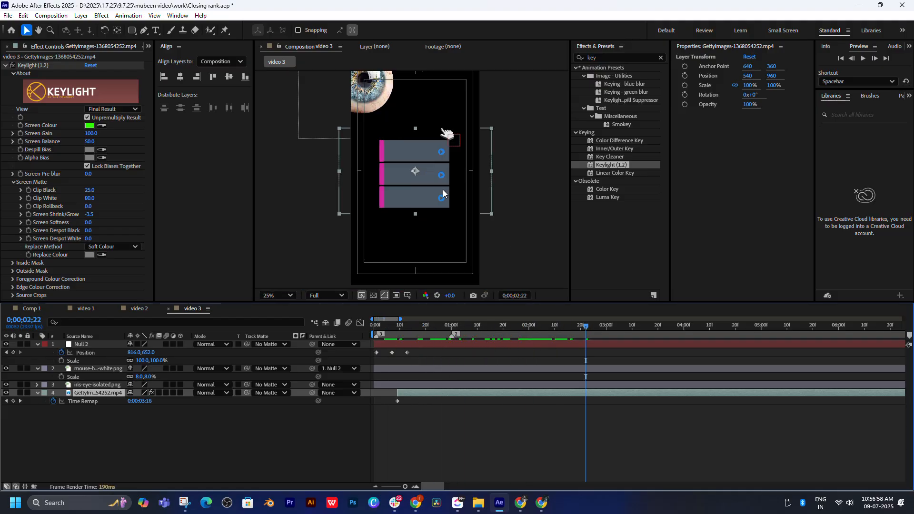
left_click_drag(491, 171, 469, 174)
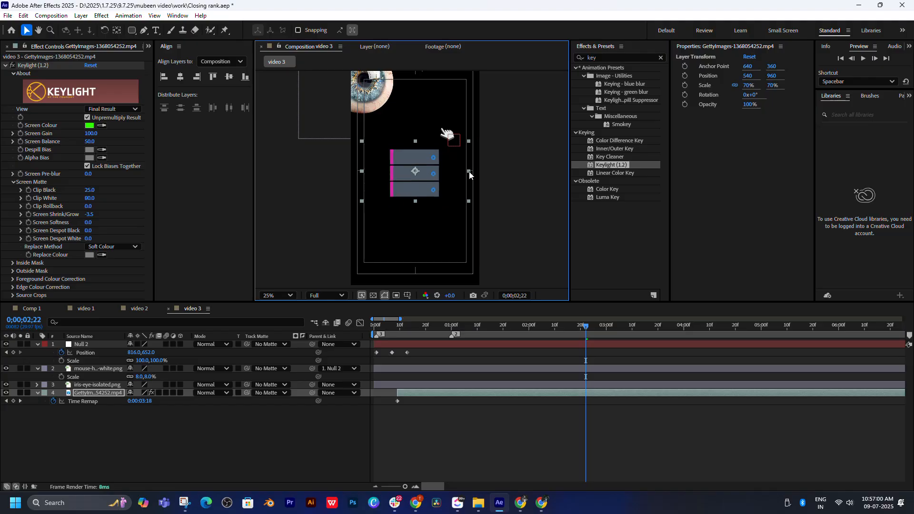
key("space")
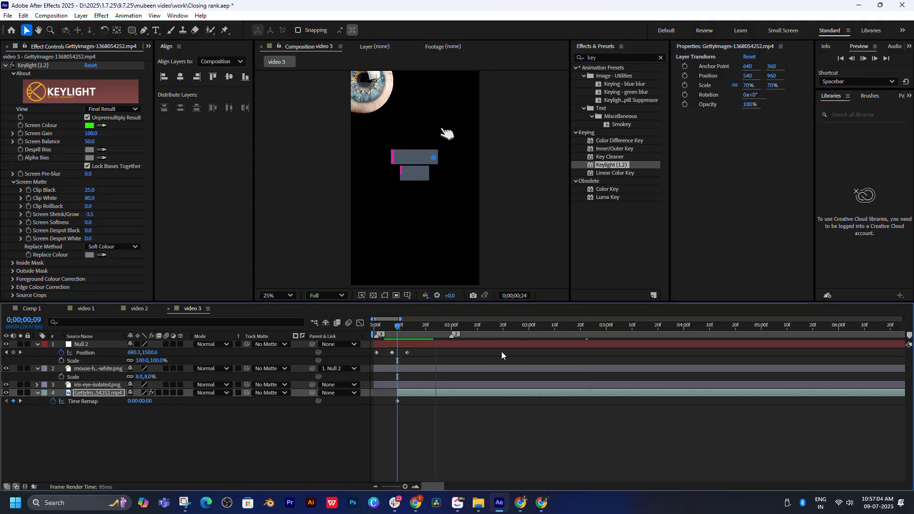
left_click_drag(448, 323, 528, 339)
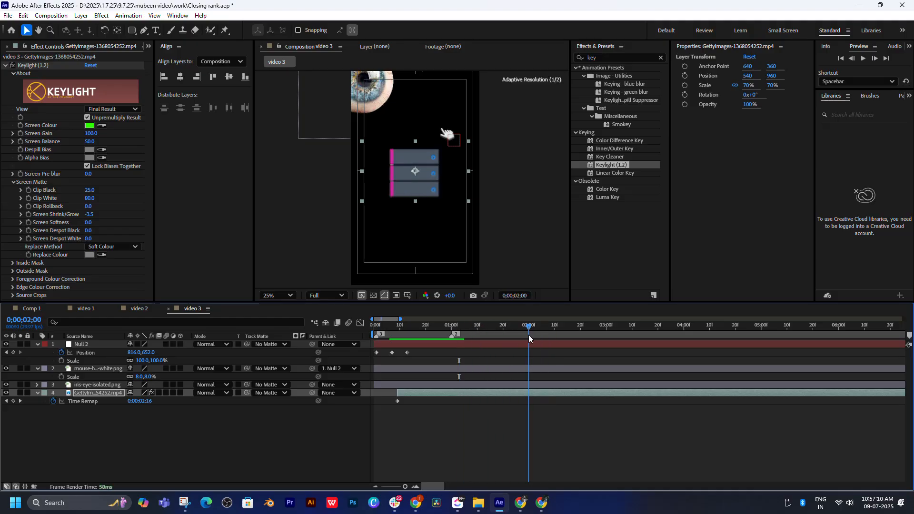
- Shift the three-bar clip slightly earlier to start at about 0;00;00;07 and check its first bar's timing
left_click_drag(529, 392, 524, 391)
left_click_drag(463, 329, 408, 335)
scroll(418, 356, "up", 3)
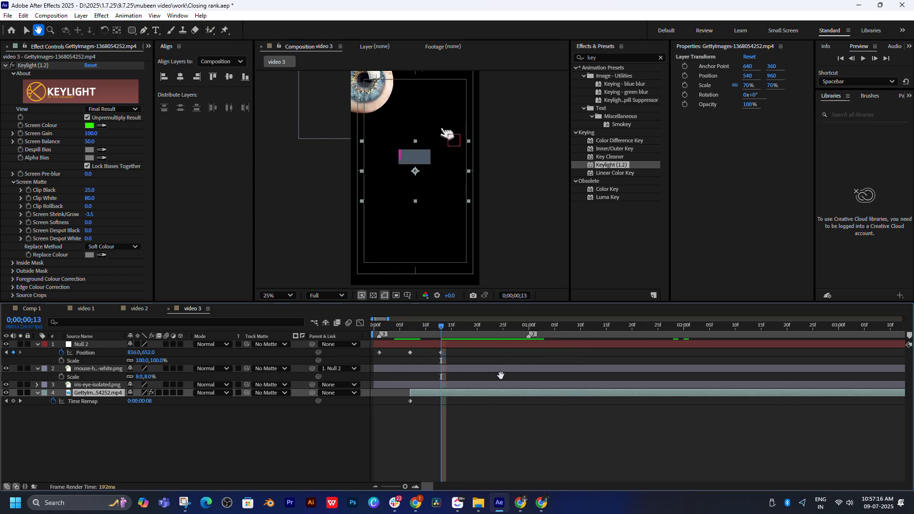
- Stretch Null 2's three Position keyframes proportionally so the last one falls at 0;00;00;29, previewing the slower hand movement
left_click_drag(456, 351, 363, 375)
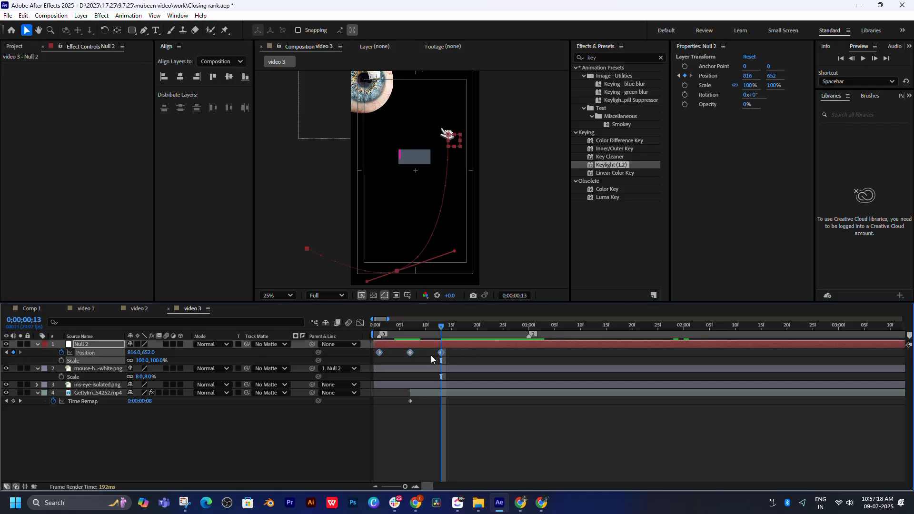
left_click_drag(442, 352, 461, 353)
key("space")
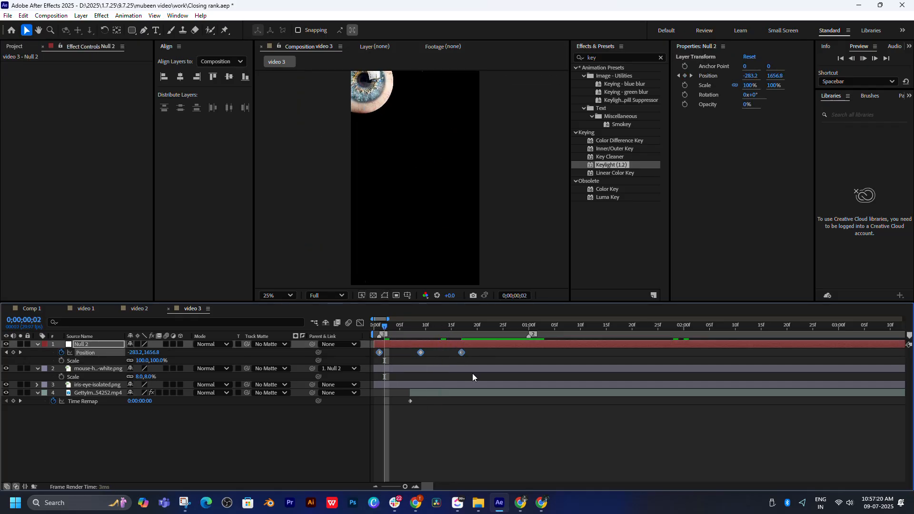
key("space")
left_click_drag(461, 353, 524, 354)
key("space")
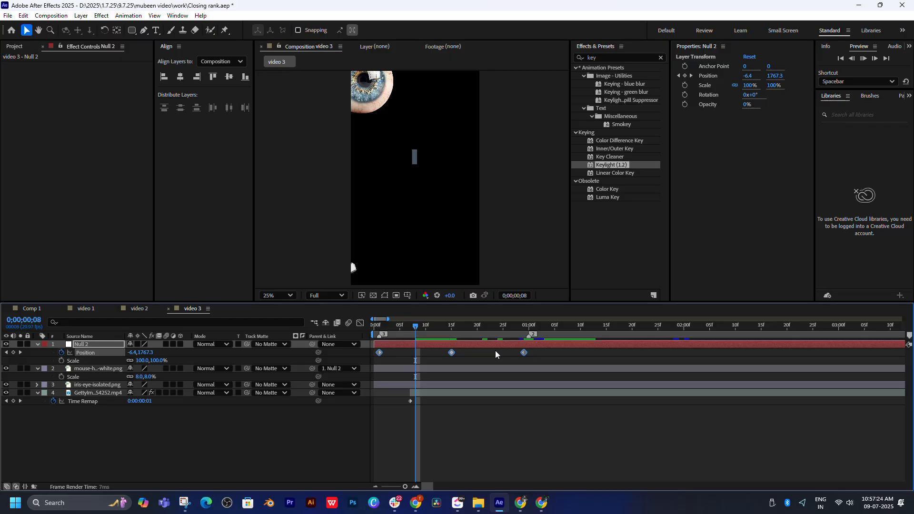
key("space")
left_click(524, 325)
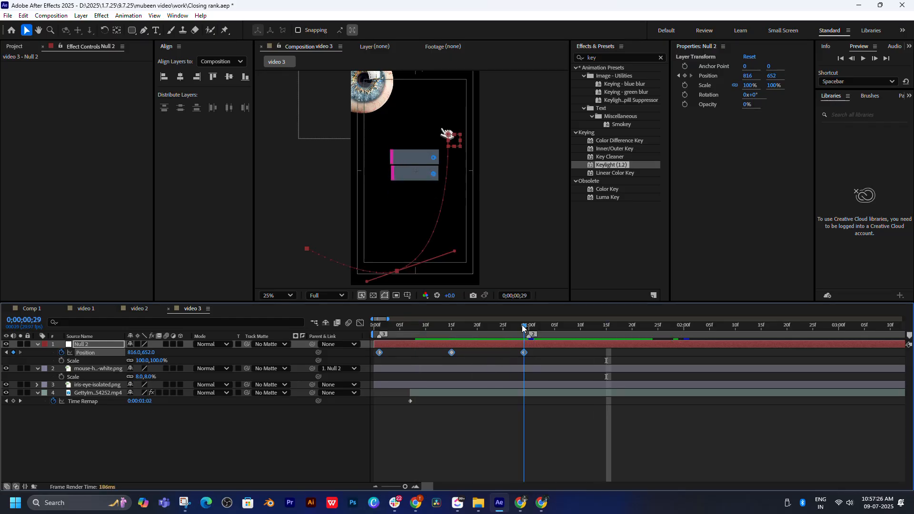
left_click(529, 352)
left_click_drag(445, 133, 445, 155)
key("ctrl+z")
- Set Null 2's Position at 0;00;00;29 to 744, 864, placing the hand on the first bar's right end, and preview
left_click(532, 346)
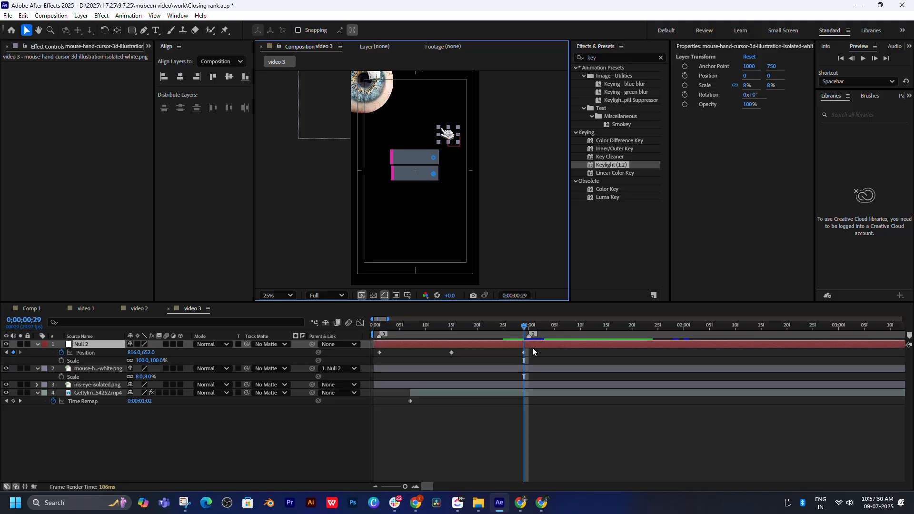
left_click_drag(451, 139, 440, 163)
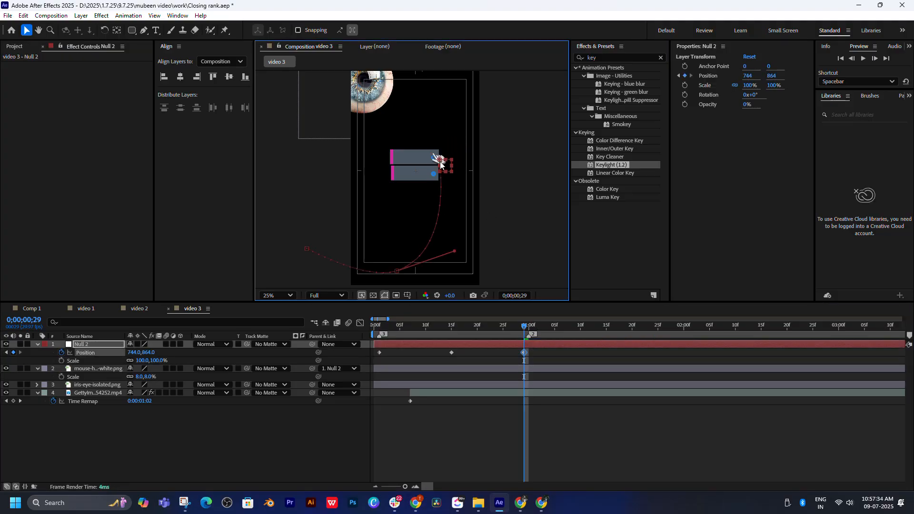
left_click_drag(398, 326, 526, 332)
key("space")
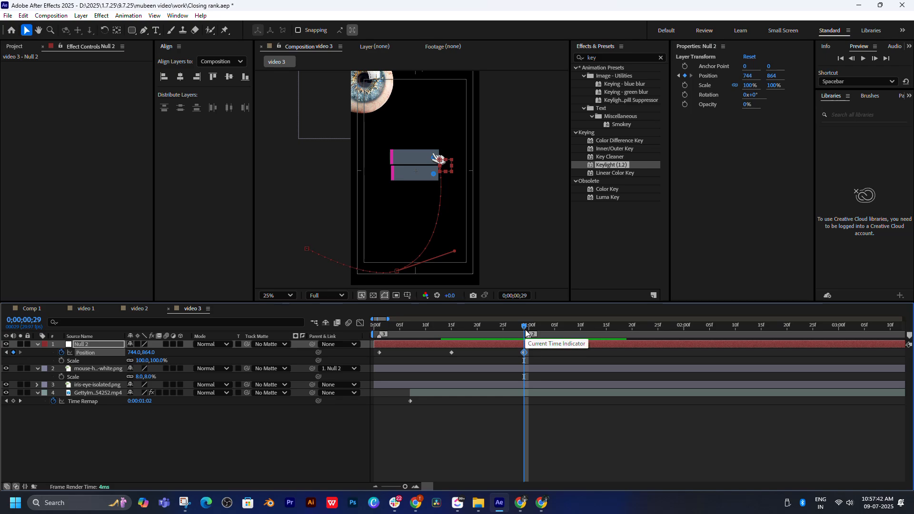
- Add a Rotation keyframe to Null 2 at 0;00;00;29 and set its Rotation to 65° at 0;00;00;15
key("shift+r")
left_click(61, 369)
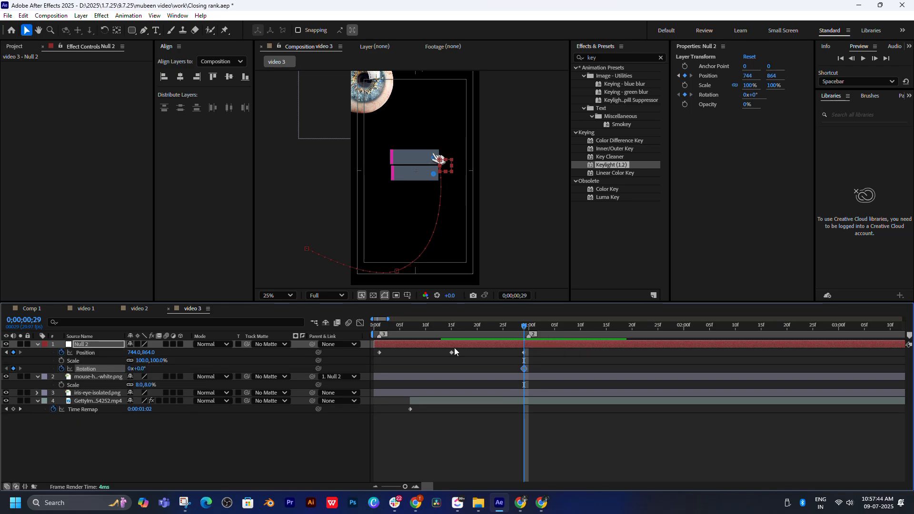
left_click(453, 333)
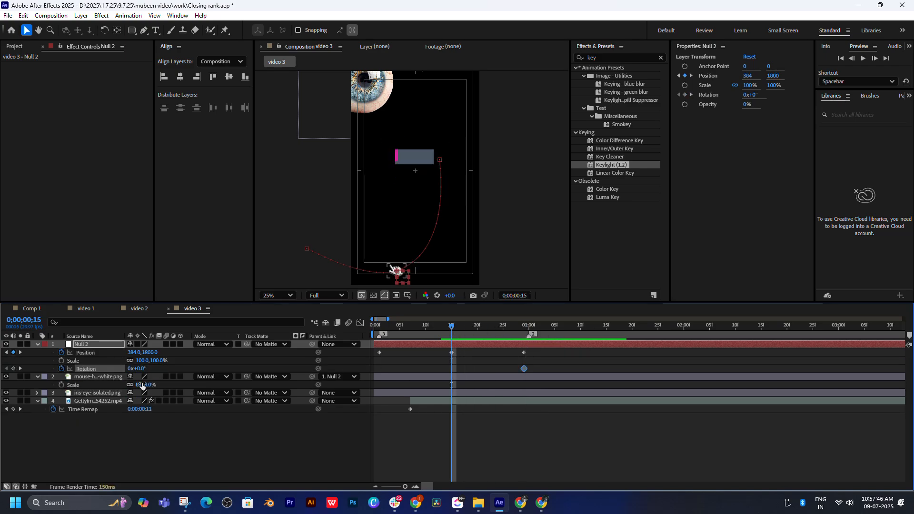
left_click_drag(140, 368, 165, 363)
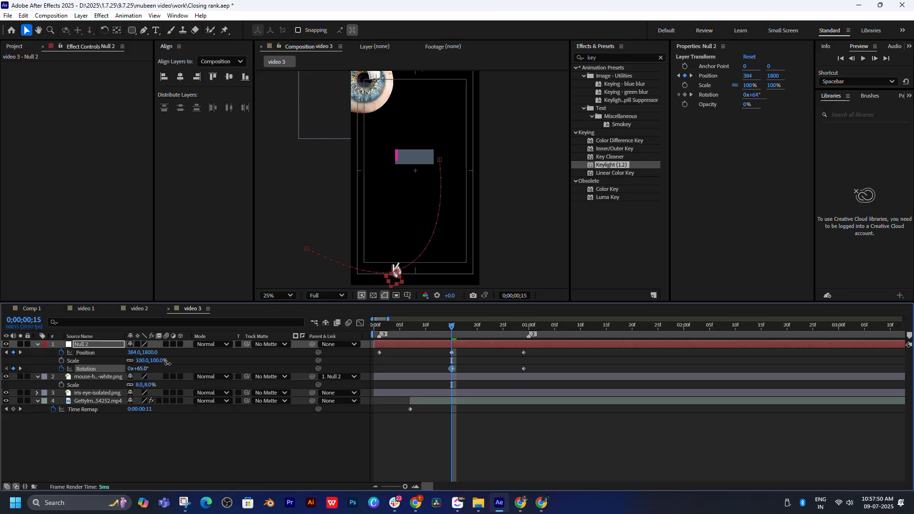
- Set Null 2's Rotation at 0;00;00;15 to -55°
left_click_drag(452, 326, 511, 326)
left_click_drag(528, 365, 434, 367)
left_click(452, 326)
left_click(467, 363)
left_click(451, 369)
left_click_drag(145, 368, 104, 365)
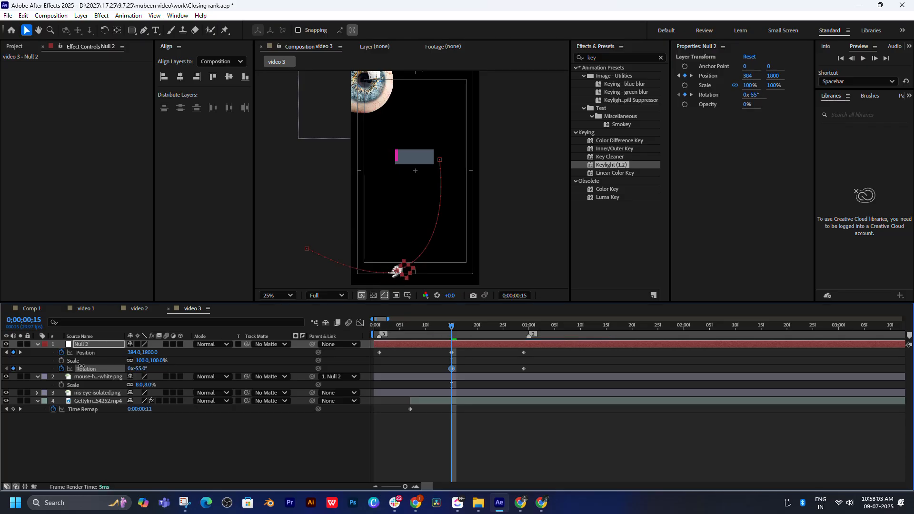
- Set Null 2's Rotation at 0;00;00;29 to 31° and preview the hand turning toward the bars
left_click_drag(453, 327, 526, 327)
left_click(524, 368)
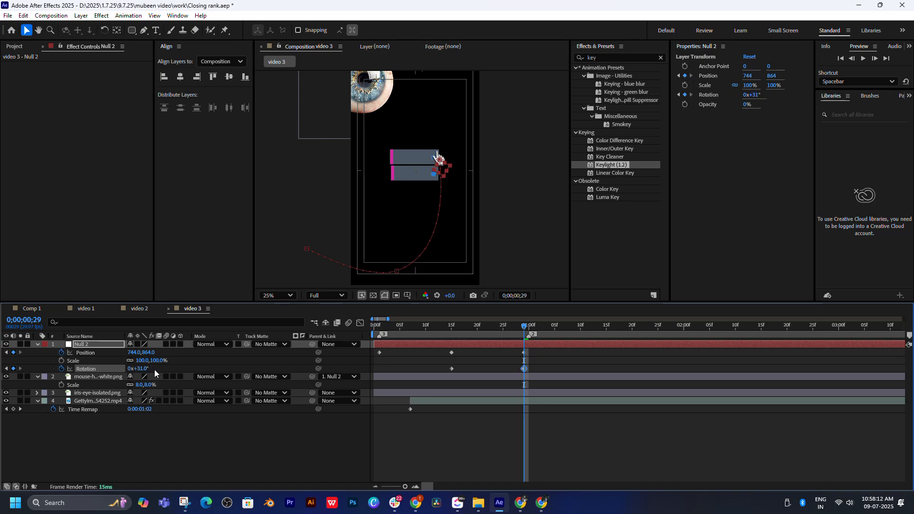
mouse_move(471, 327)
left_mouse_down()
mouse_move(533, 332)
mouse_move(466, 336)
left_mouse_up()
key("space")
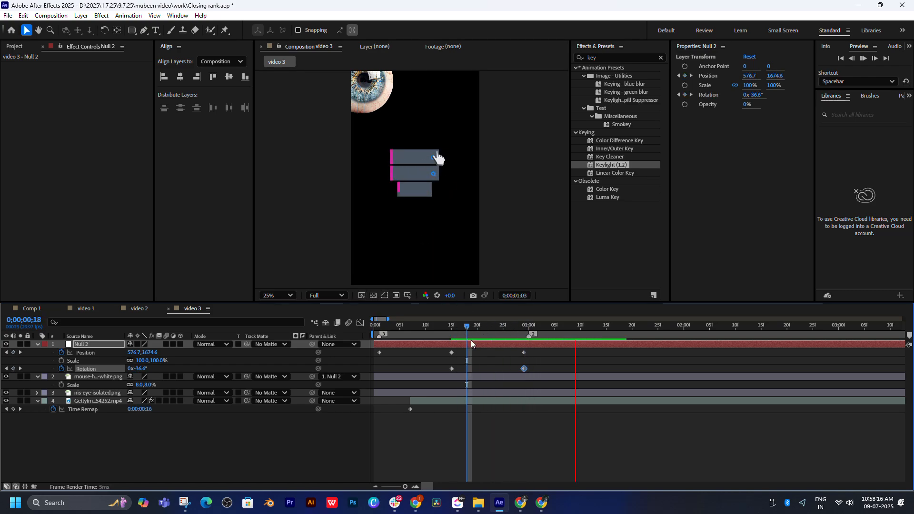
key("space")
- Move Null 2's -55° Rotation keyframe back to align with the first Position keyframe and preview the hand's motion
left_click_drag(452, 368, 379, 369)
left_click_drag(390, 333, 421, 327)
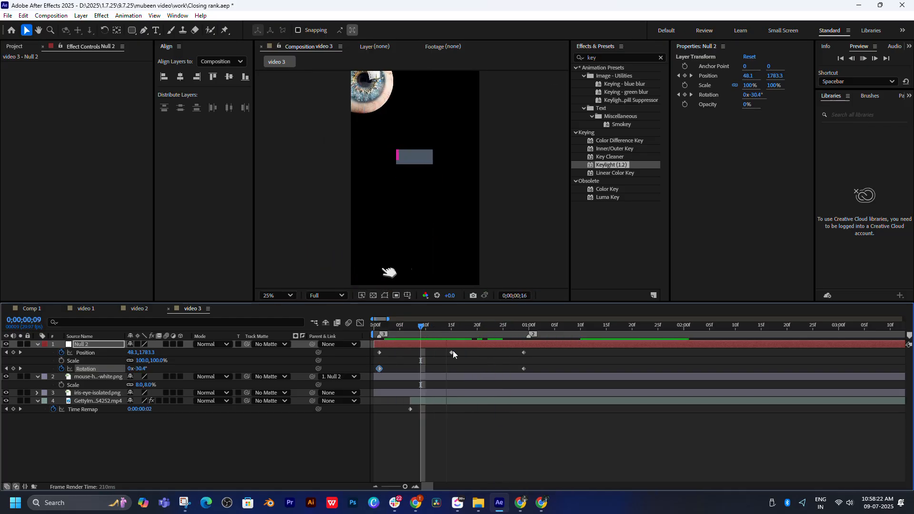
key("space")
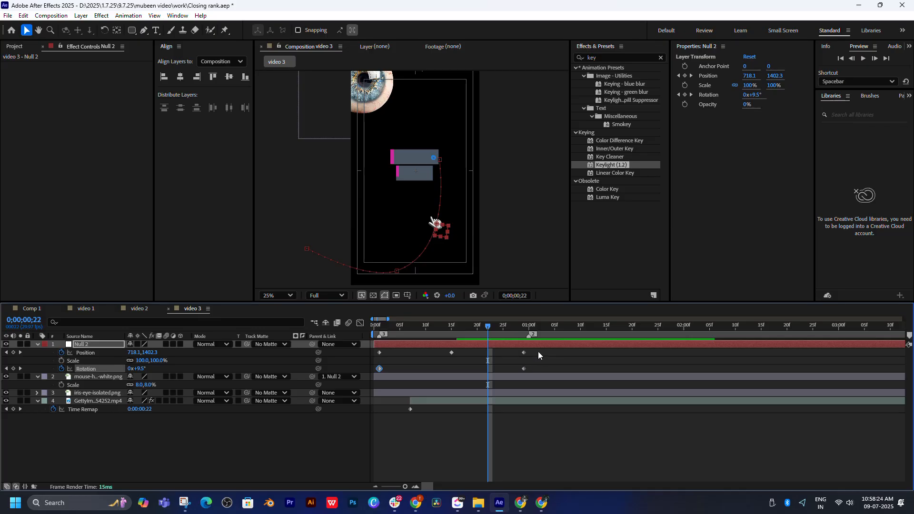
left_click_drag(538, 356, 375, 375)
left_click(428, 363)
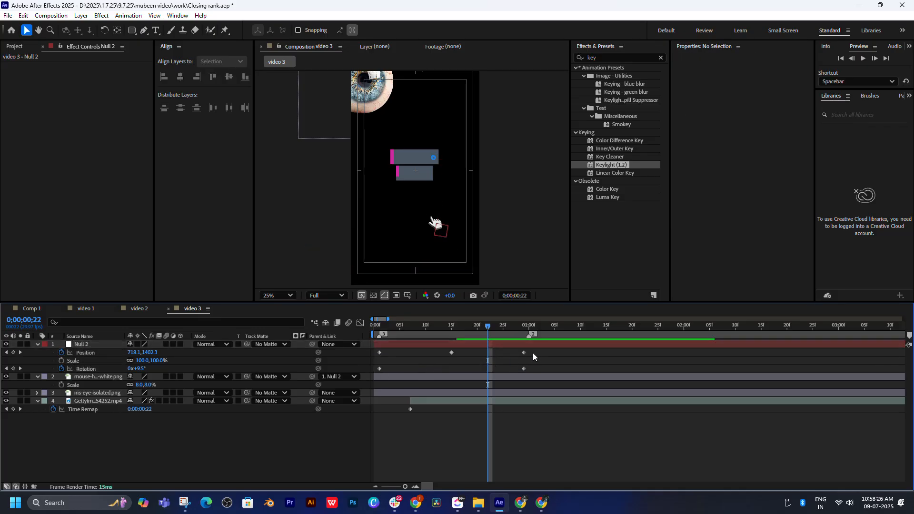
left_click_drag(468, 328, 419, 329)
left_click_drag(521, 332, 449, 346)
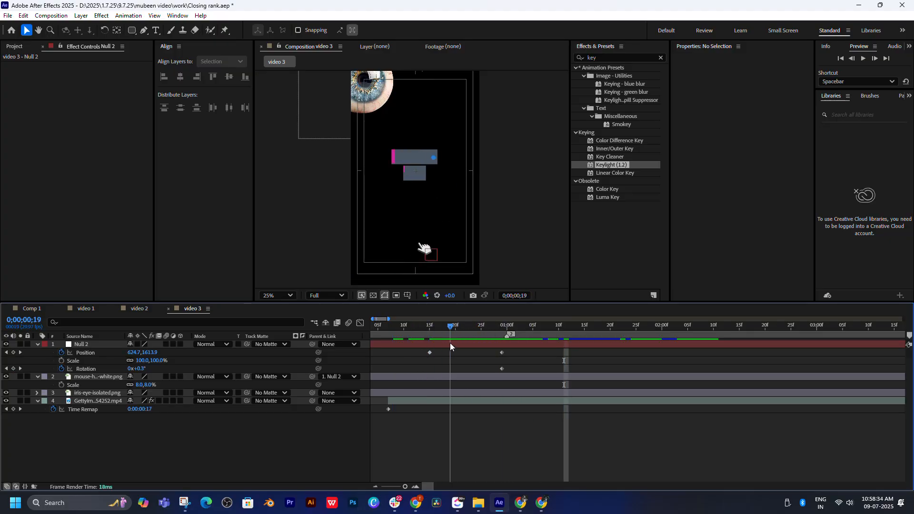
- Compress Null 2's three Position keyframes proportionally so the last one falls at 0;00;00;20, and preview the faster hand movement
left_click_drag(533, 353, 374, 358)
left_click(520, 355)
left_click_drag(534, 354, 383, 358)
left_click_drag(526, 353, 479, 353)
key("space")
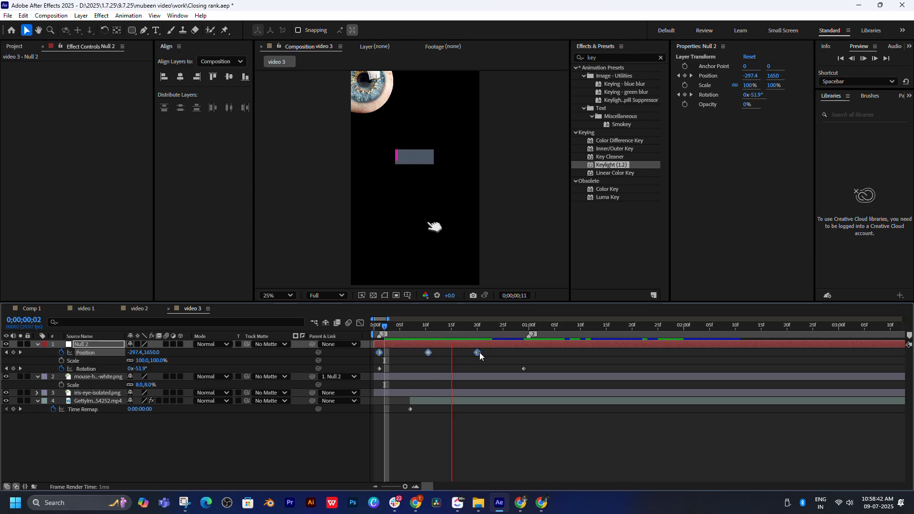
key("space")
left_click(481, 334)
left_click_drag(481, 334, 442, 337)
key("space")
- Keyframe Null 2's Position at about 748, 1060 near 0;00;00;27, placing the hand beside the second bar, and preview the move
mouse_move(505, 333)
left_mouse_down()
mouse_move(524, 331)
mouse_move(491, 328)
mouse_move(513, 328)
left_mouse_up()
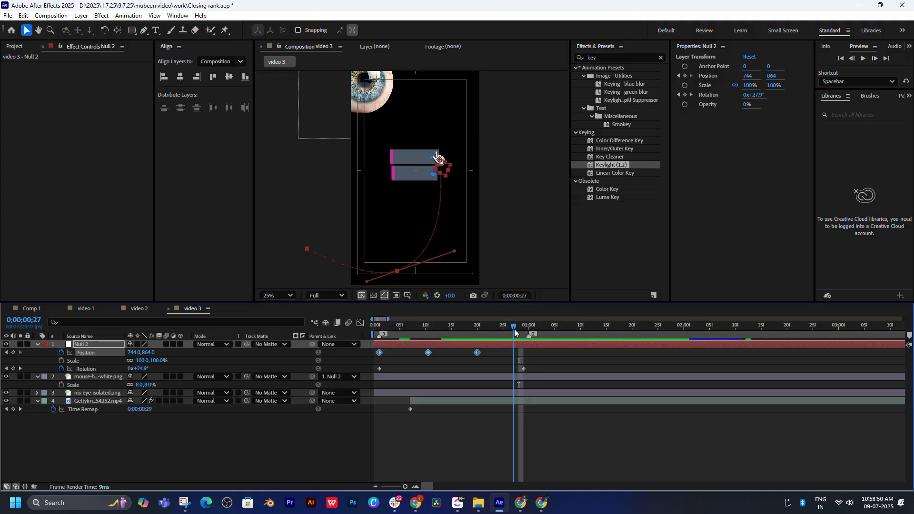
left_click_drag(439, 163, 443, 181)
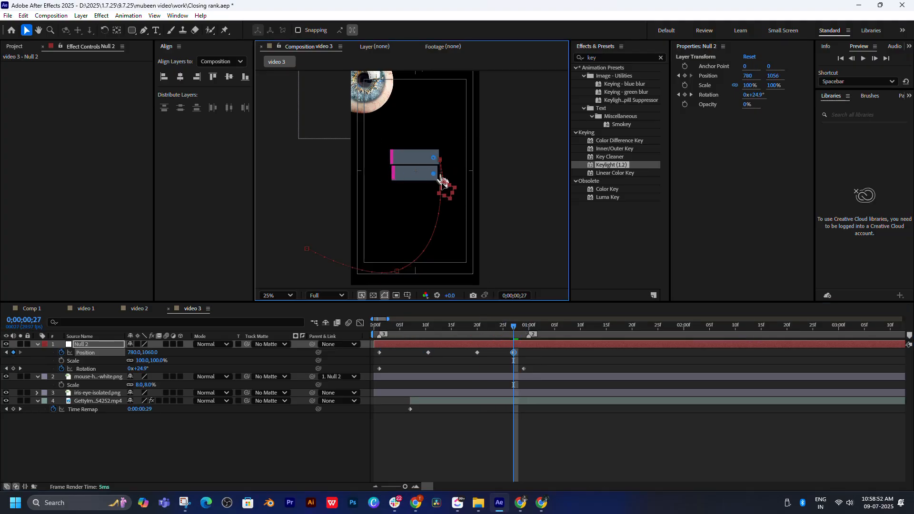
key("space")
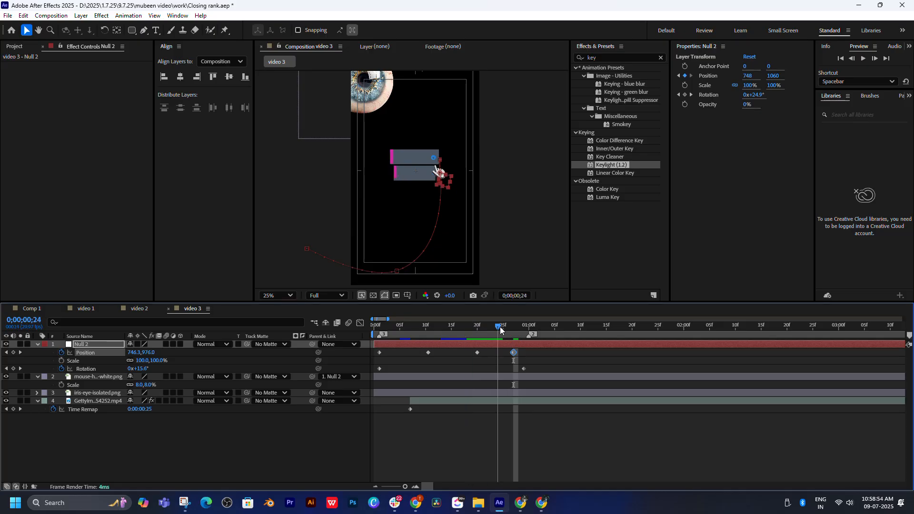
key("space")
- Keyframe Null 2's Position at 752, 1176 at 0;00;01;07, placing the hand beside the third bar, and preview it
left_click_drag(492, 328, 565, 329)
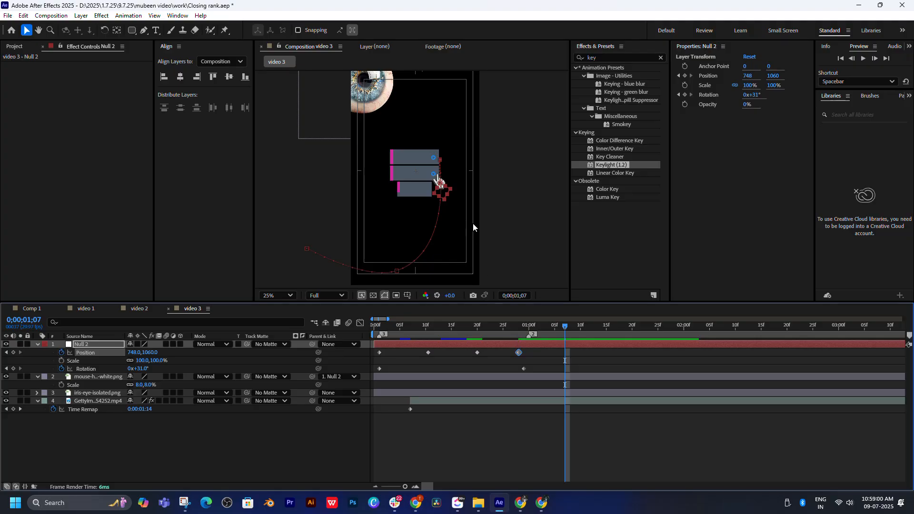
left_click_drag(443, 189, 441, 200)
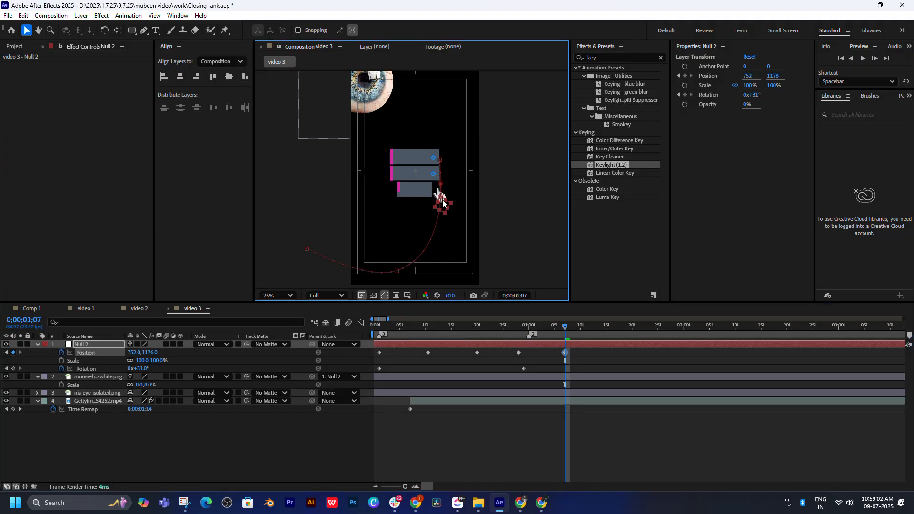
mouse_move(521, 329)
left_mouse_down()
mouse_move(576, 329)
mouse_move(493, 328)
left_mouse_up()
key("space")
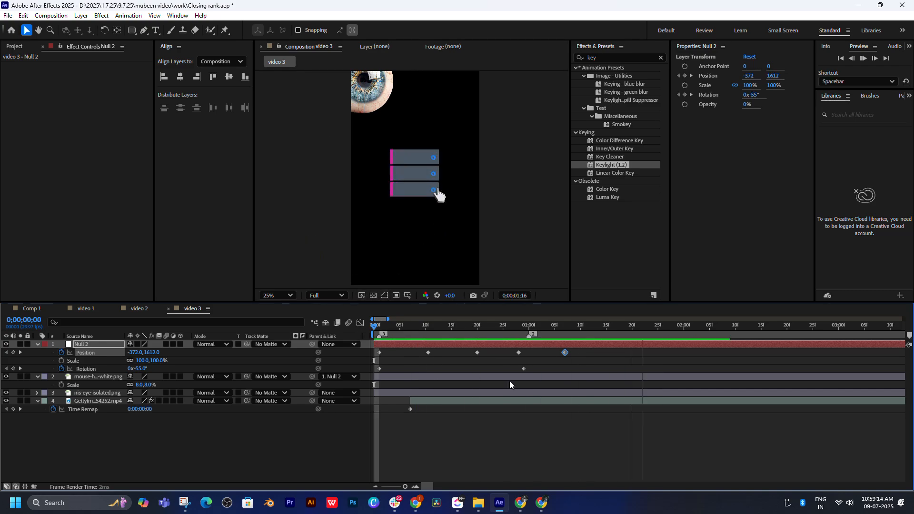
- Replay the hand's movement along the three bars from several start points and check its timing
key("space")
key("space")
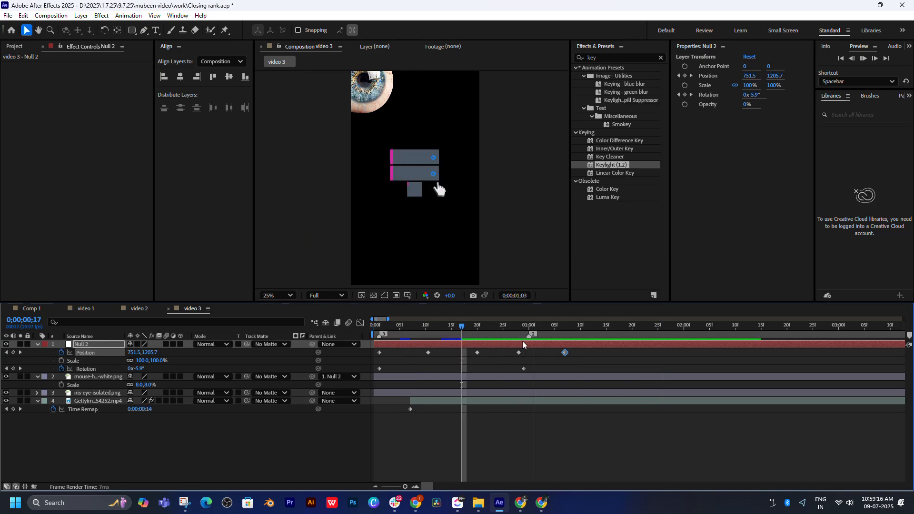
key("space")
key("space")
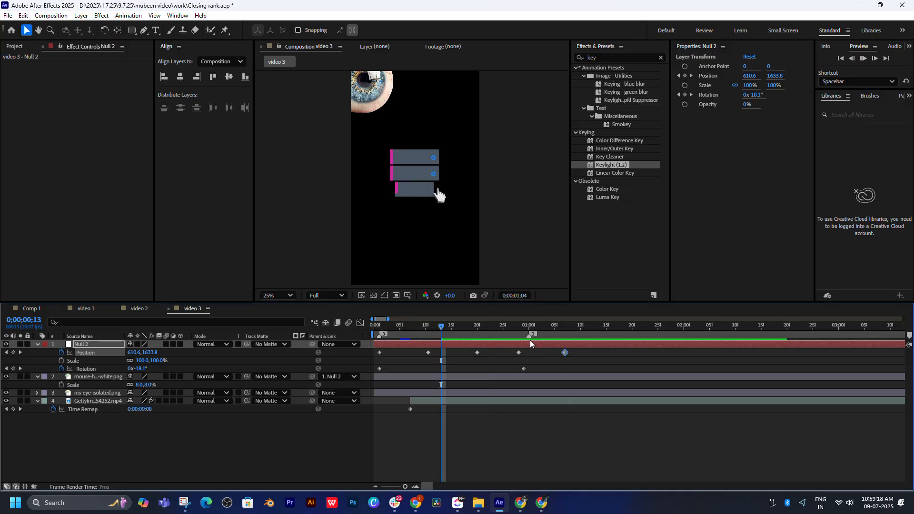
key("space")
left_click_drag(516, 326, 392, 337)
key("space")
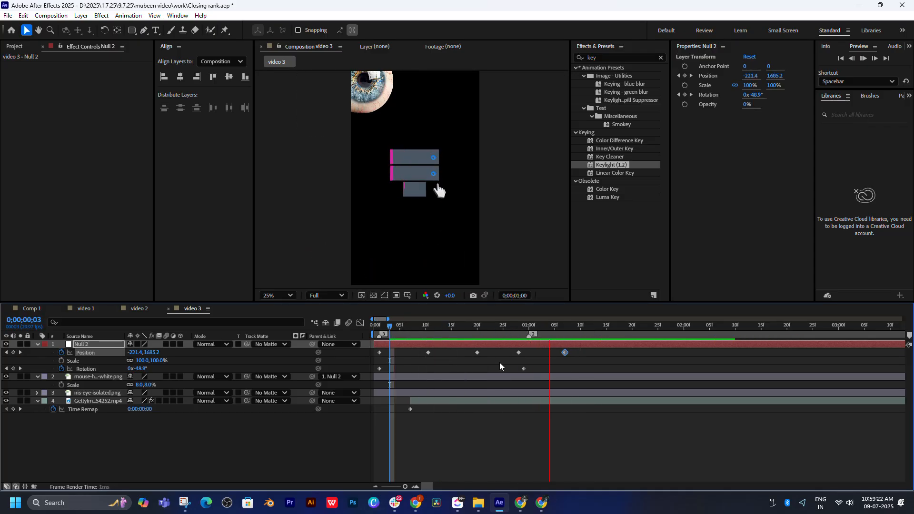
- Hold the hand at the third bar with a Rotation keyframe at 0;00;01;15 and a matching Position keyframe at 0;00;01;11
left_click(564, 352)
mouse_move(598, 330)
left_mouse_down()
mouse_move(624, 334)
mouse_move(590, 341)
left_mouse_up()
left_click(574, 326)
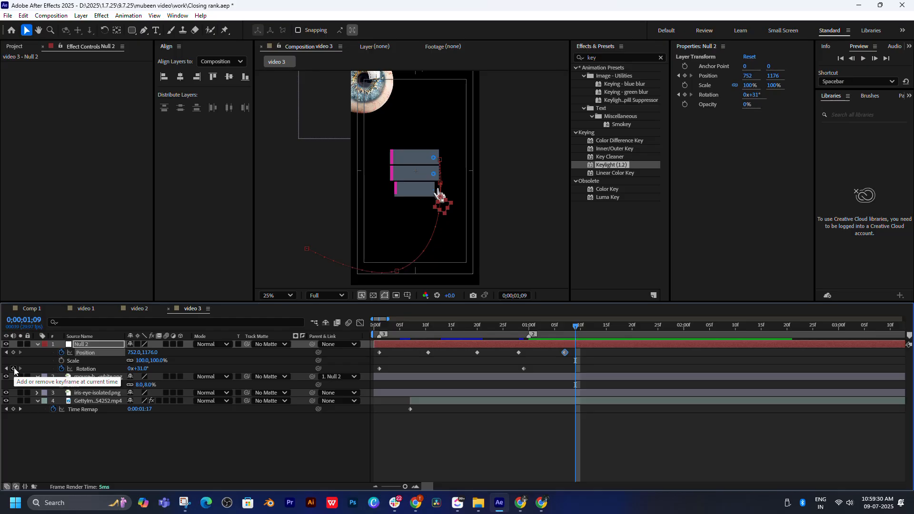
left_click_drag(538, 328, 561, 329)
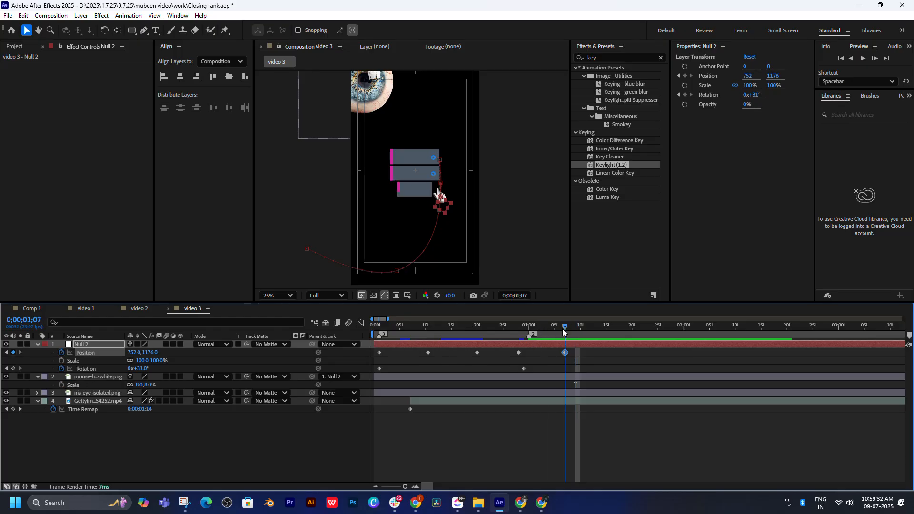
key("period")
key("period")
left_click_drag(479, 187, 477, 198)
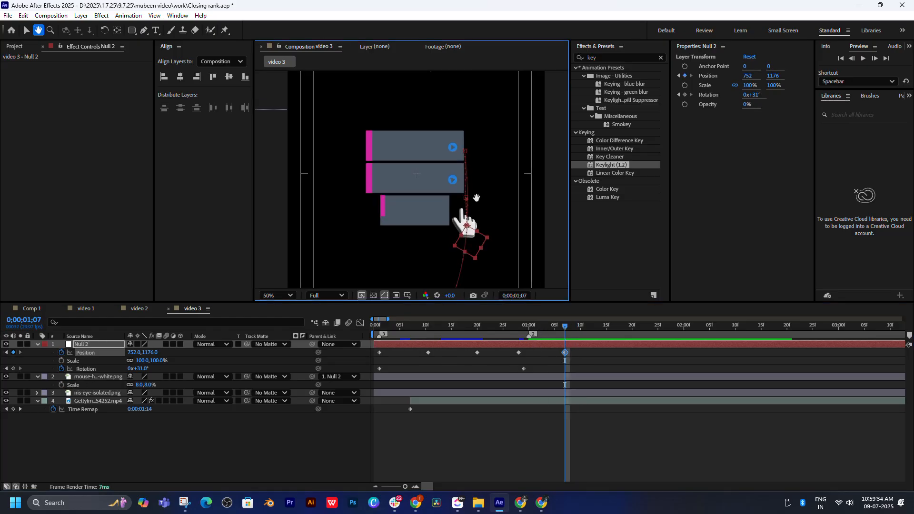
key("v")
scroll(524, 374, "right", 4)
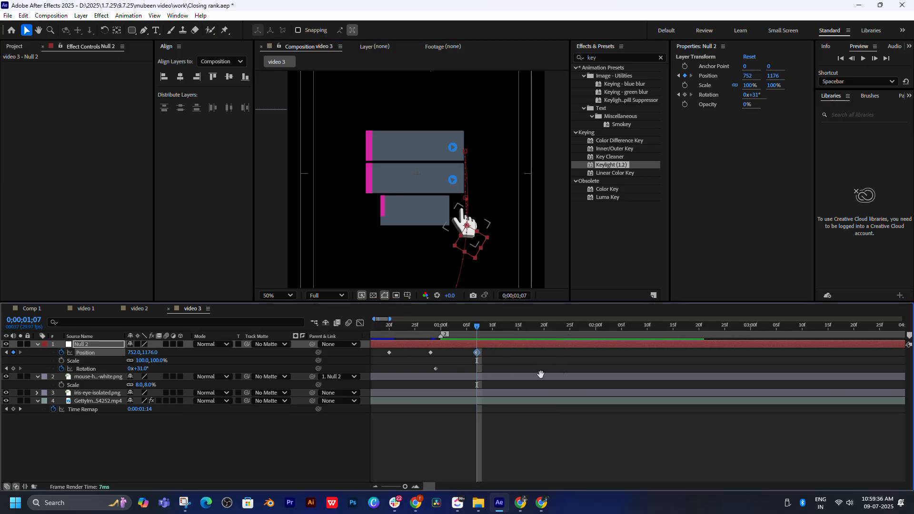
left_click_drag(447, 330, 490, 335)
left_click(13, 368)
left_click(13, 352)
left_click_drag(490, 356, 470, 354)
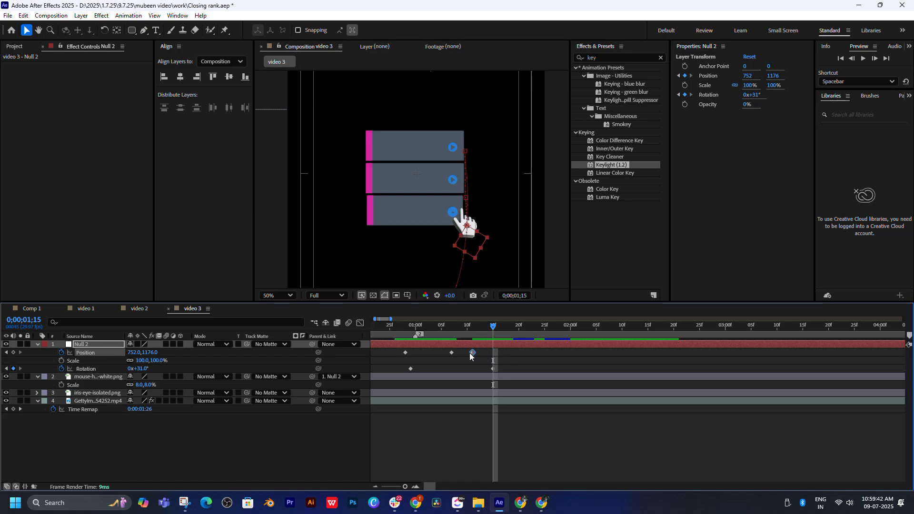
- Move Null 2 to 1206, 804 at 0;00;01;15 so the hand exits the frame beyond the bars' right end
left_click(484, 213)
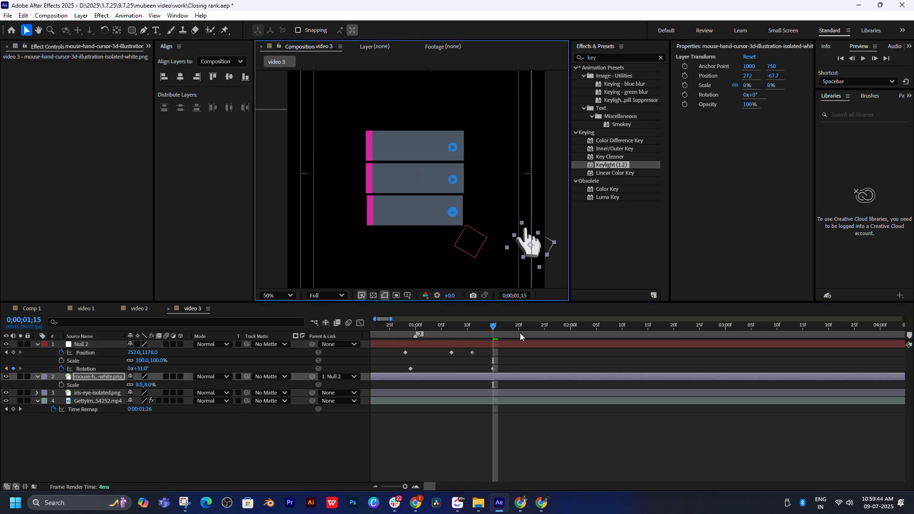
left_click(513, 344)
left_click_drag(470, 232, 510, 254)
key("comma")
key("comma")
left_click_drag(468, 227, 496, 166)
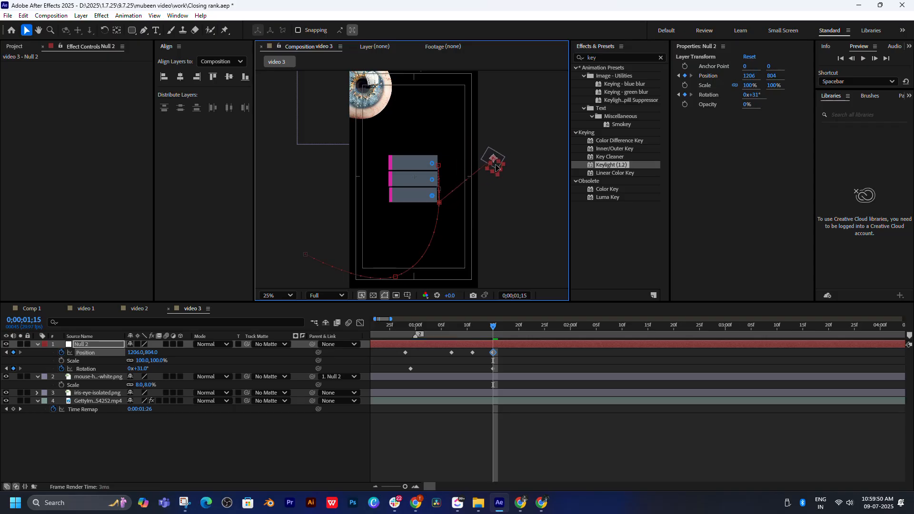
- Try Auto Bezier spatial interpolation on Null 2's Position keyframe at 0;00;01;07 and reshape its path handle
key("h")
left_click_drag(441, 202, 475, 193)
key("period")
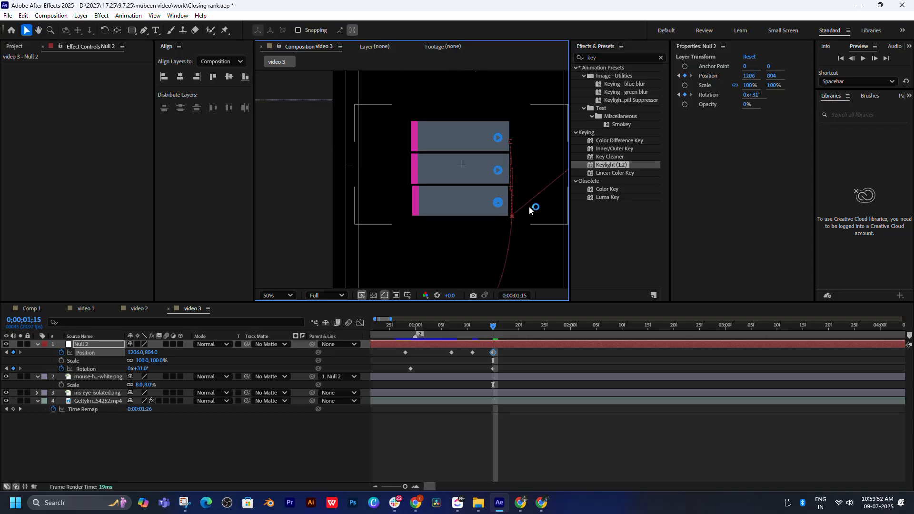
left_click_drag(535, 204, 485, 197)
key("v")
right_click(467, 206)
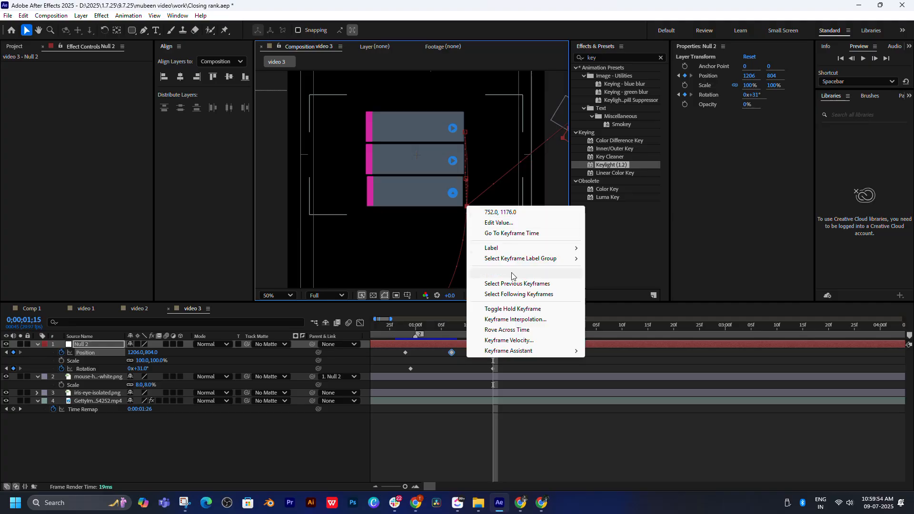
left_click(517, 319)
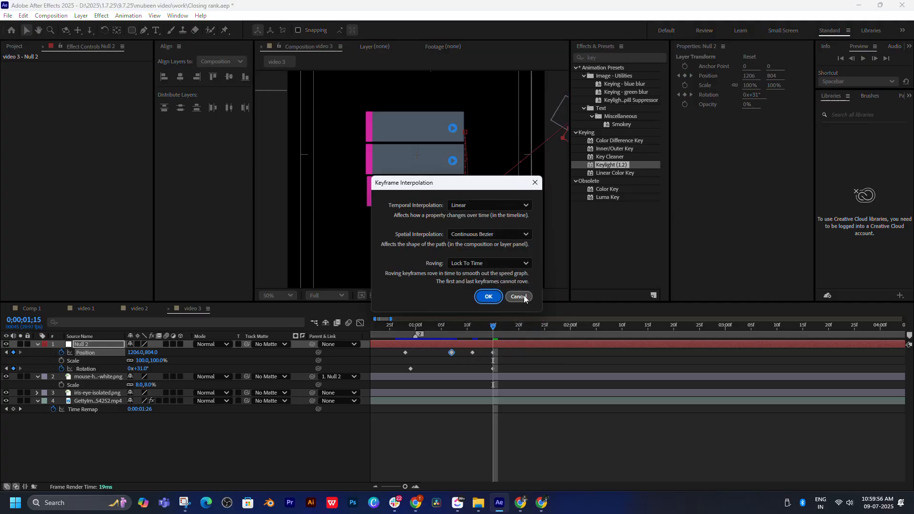
left_click(498, 234)
left_click(489, 305)
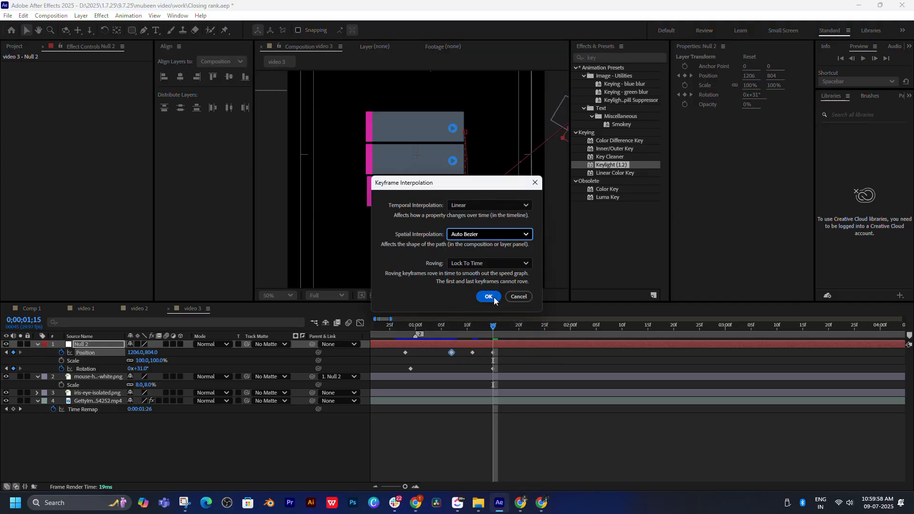
left_click(490, 298)
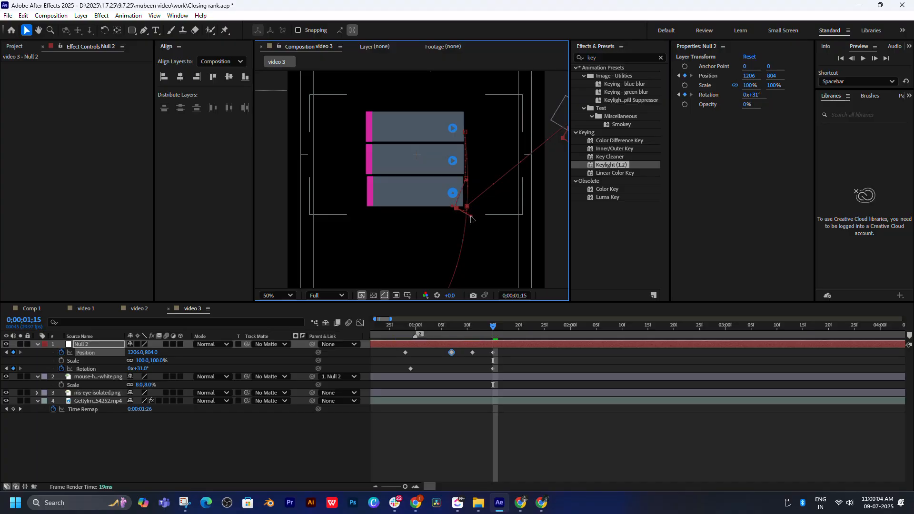
scroll(470, 215, "up", 2)
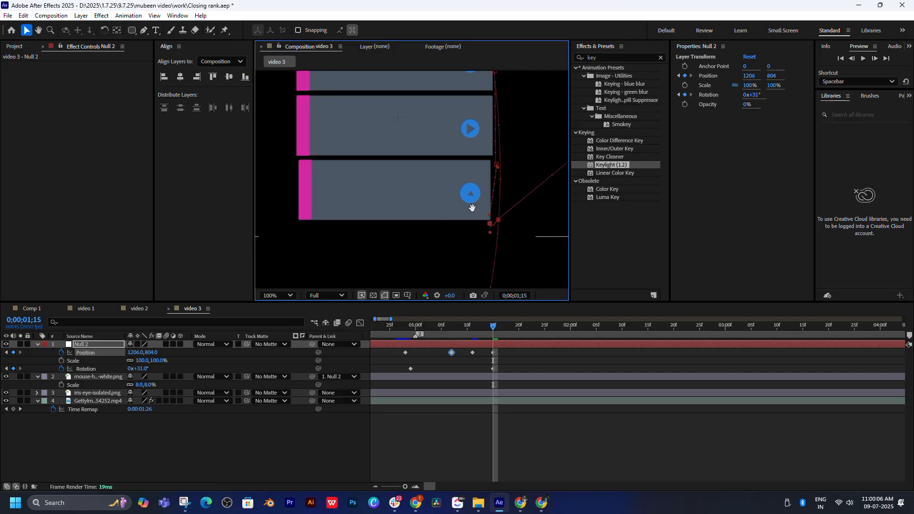
key("j")
key("j")
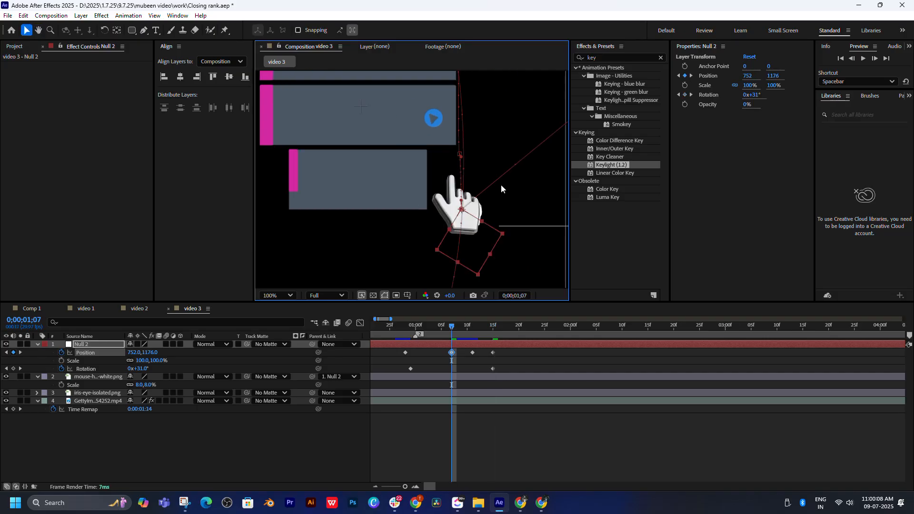
- Slow the hand's exit by moving Null 2's last Position keyframe to 0;00;01;29, and preview it
scroll(501, 189, "down", 4)
left_click(427, 329)
key("space")
- Set Null 2's Rotation at 0;00;01;23 to -23° and preview the hand turning as it leaves
left_click_drag(489, 333, 535, 339)
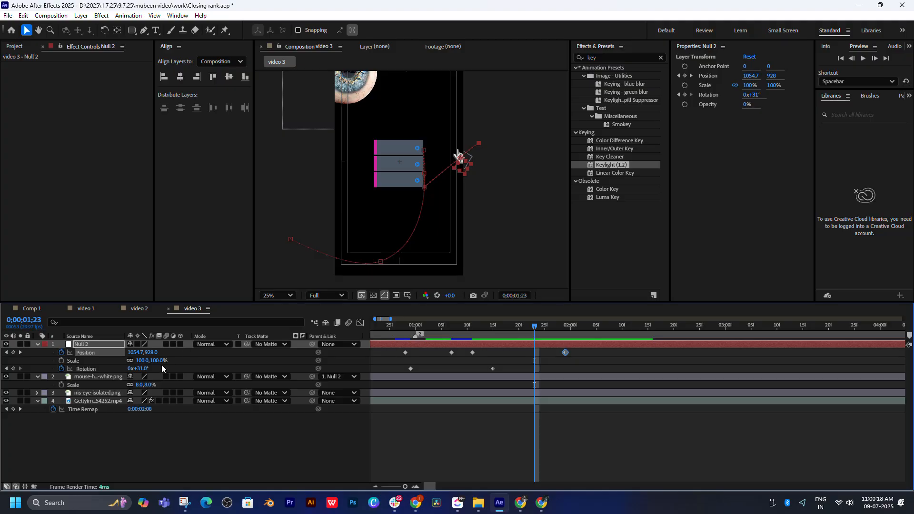
left_click_drag(143, 373, 432, 368)
key("space")
- Move Null 2's third Rotation keyframe earlier to about 0;00;01;10 and scrub through the exit turn
mouse_move(479, 334)
left_mouse_down()
mouse_move(547, 339)
mouse_move(465, 341)
left_mouse_up()
left_click_drag(493, 369, 467, 369)
left_click_drag(462, 335, 495, 351)
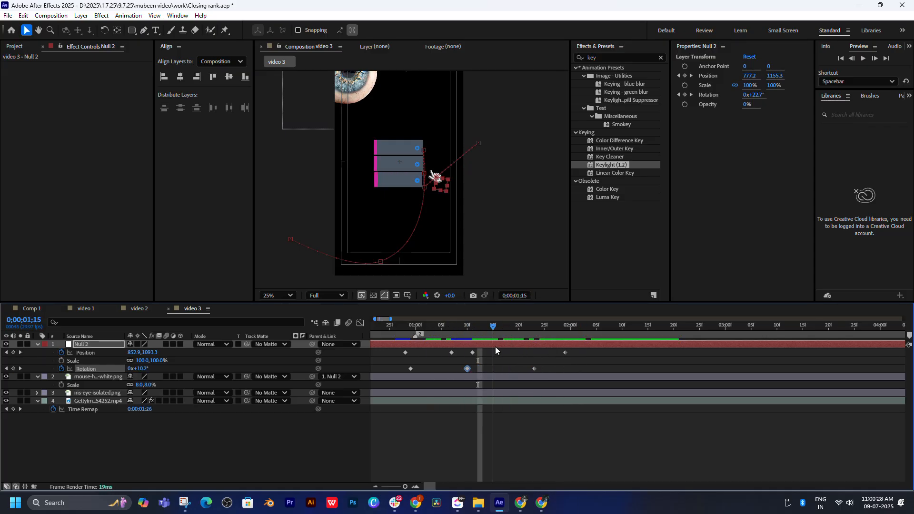
- Set the spatial interpolation of Null 2's last Position keyframe at 0;00;01;29 to Auto Bezier
left_click(478, 141)
scroll(478, 149, "up", 2)
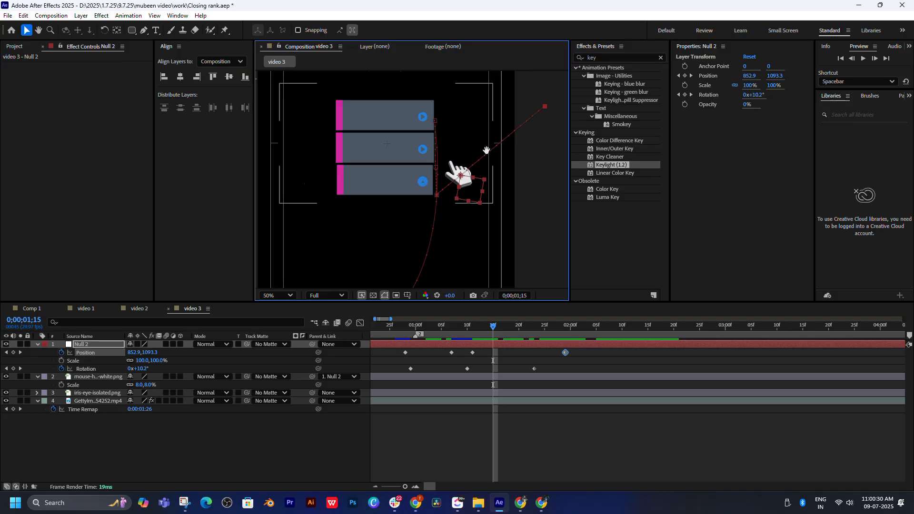
scroll(491, 141, "up", 2)
key("k")
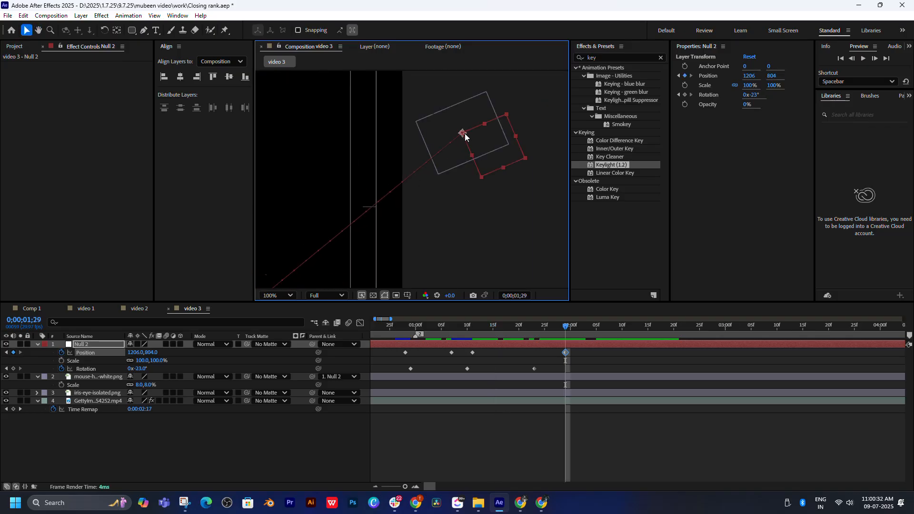
right_click(465, 137)
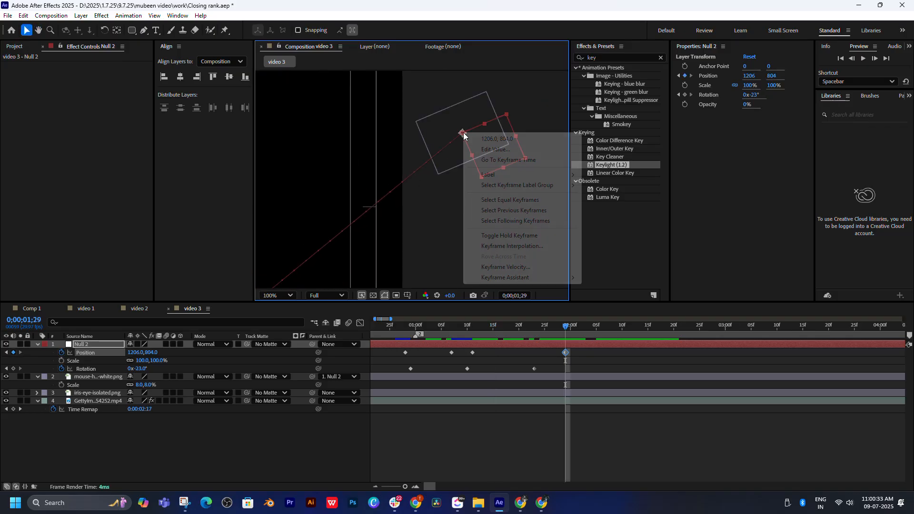
left_click(495, 244)
left_click(489, 234)
left_click(481, 300)
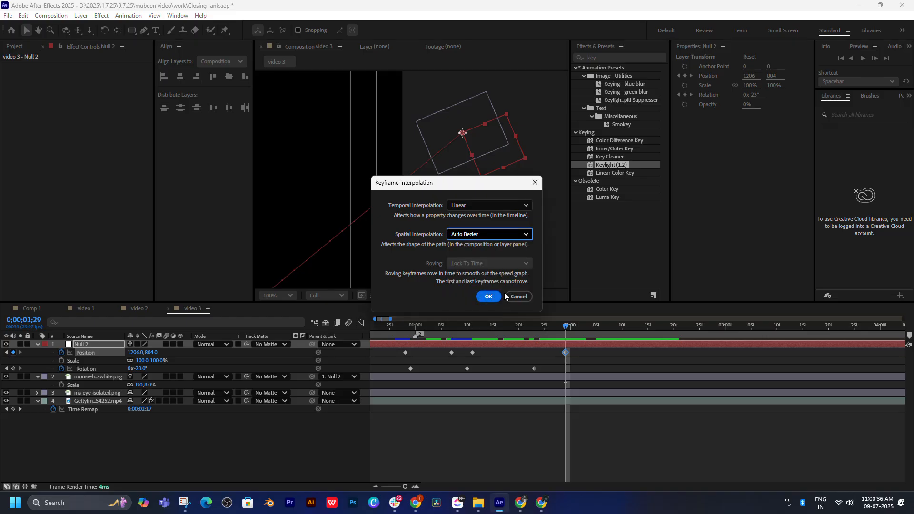
left_click(489, 296)
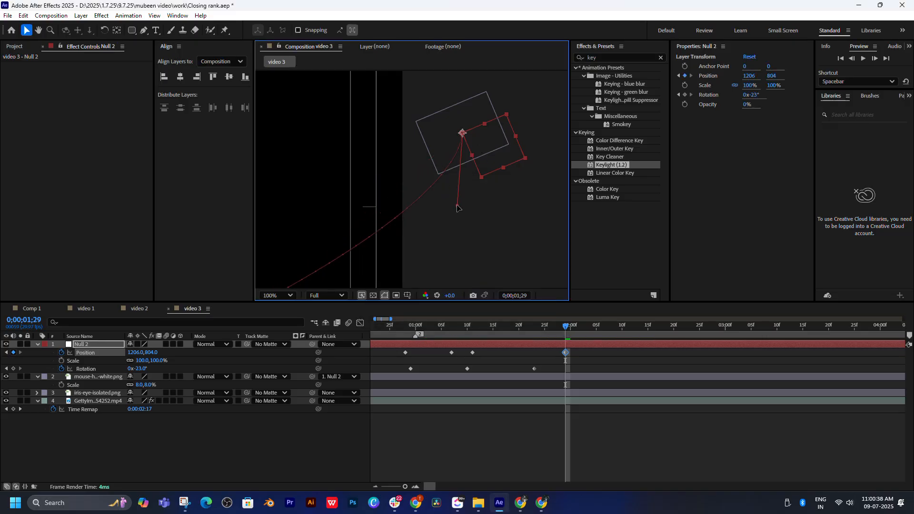
- Bend the hand's exit path into a downward curve by pulling the last Position keyframe's handle below it, and preview
scroll(458, 205, "down", 2)
key("h")
left_click_drag(459, 205, 494, 250)
key("v")
left_click_drag(517, 330, 473, 331)
key("space")
key("space")
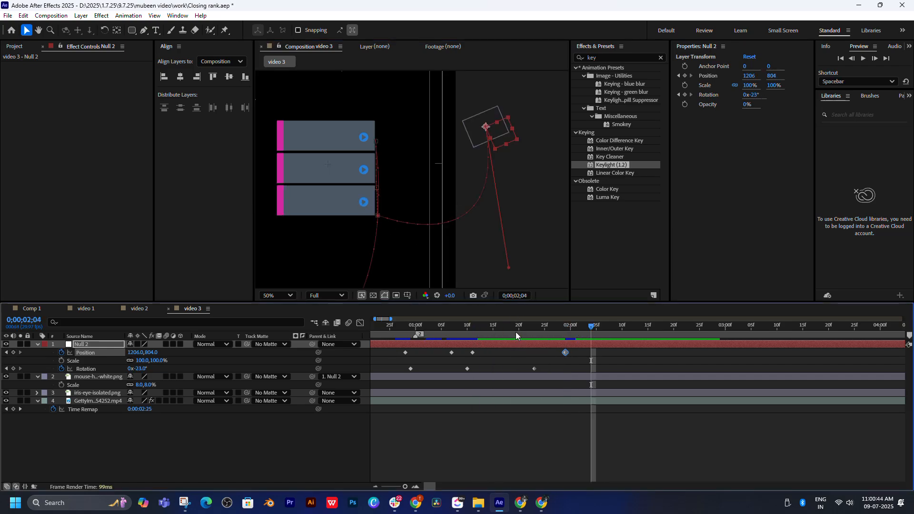
- Replay the complete hand animation with the whole composition in view, checking the entry, three clicks and curved exit
key("space")
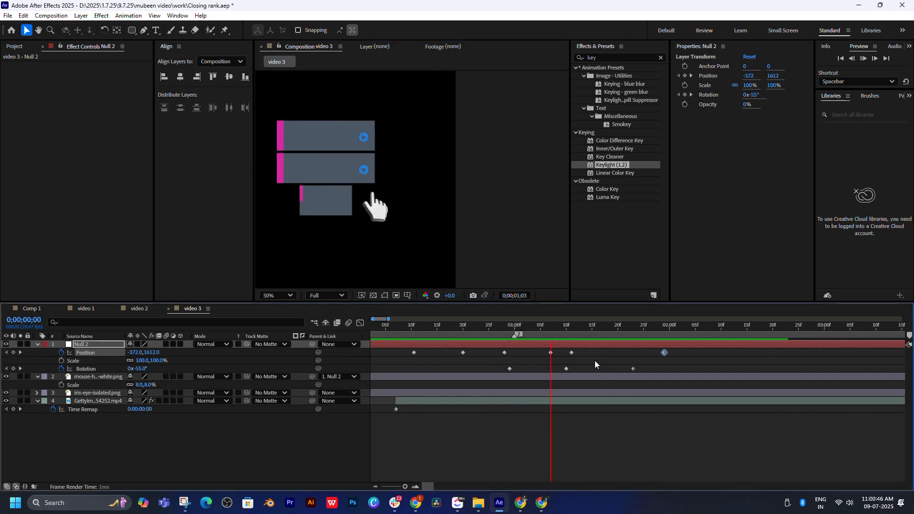
key("space")
scroll(438, 193, "down", 4)
left_click_drag(443, 195, 465, 213)
key("space")
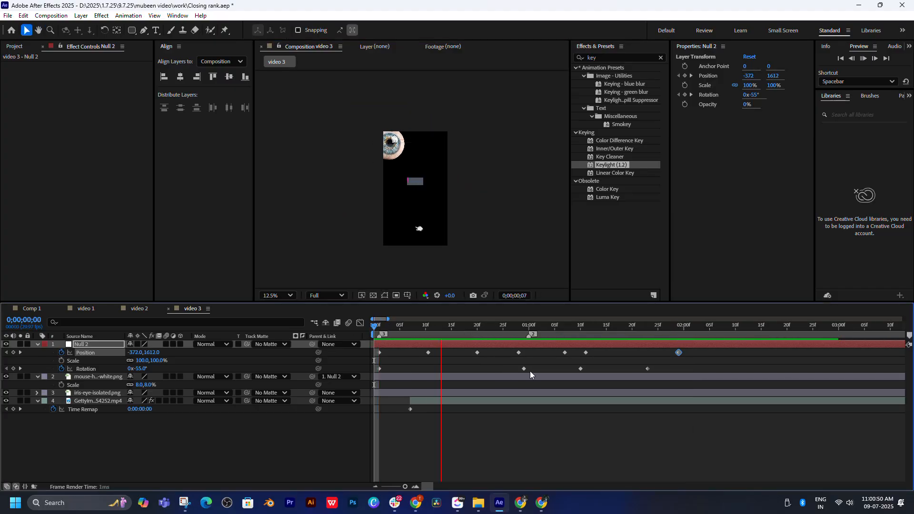
key("space")
left_click(478, 327)
left_click_drag(478, 328, 374, 327)
key("space")
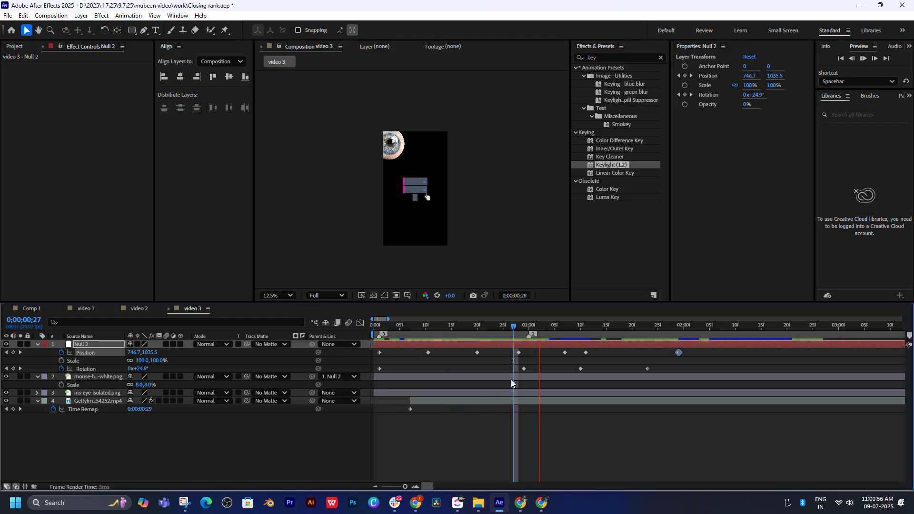
key("space")
left_click_drag(526, 328, 429, 336)
key("space")
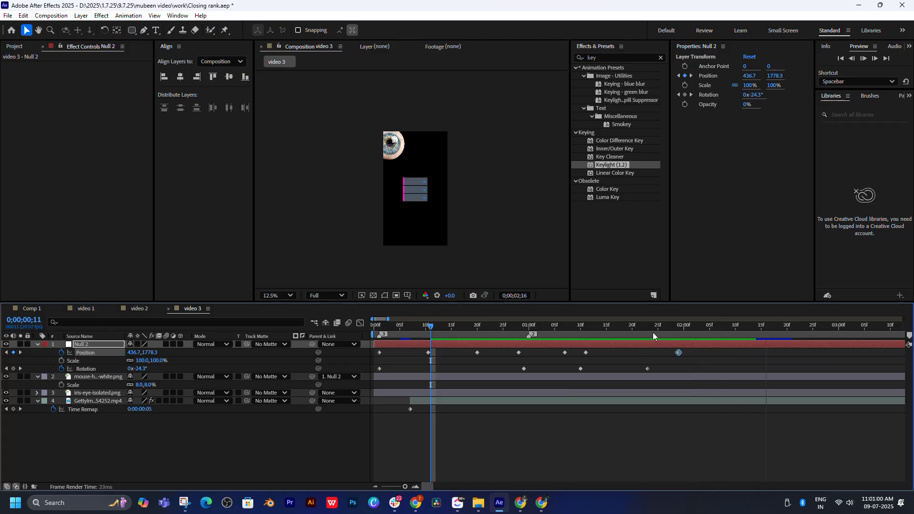
- Deselect all layers and play video 3 from its first frame to review the hand's entry and clicks
left_click(686, 331)
left_click(585, 452)
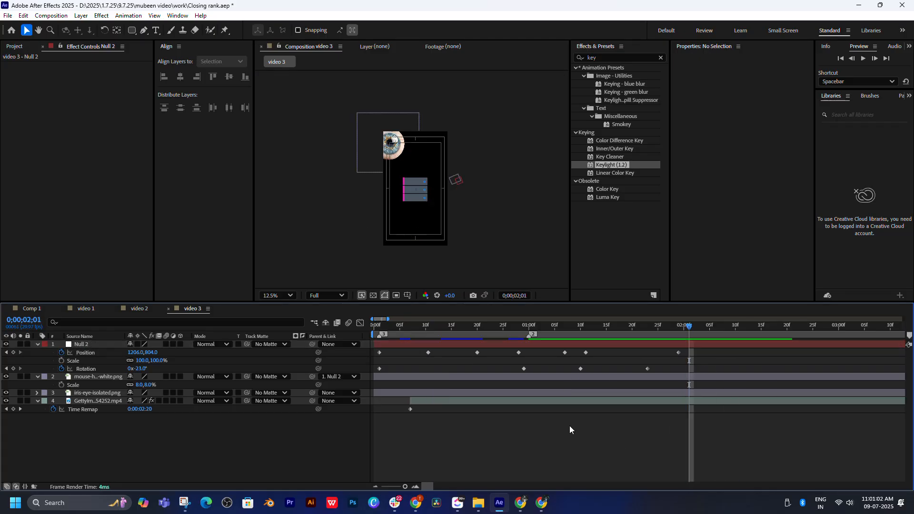
left_click_drag(420, 333, 376, 329)
key("space")
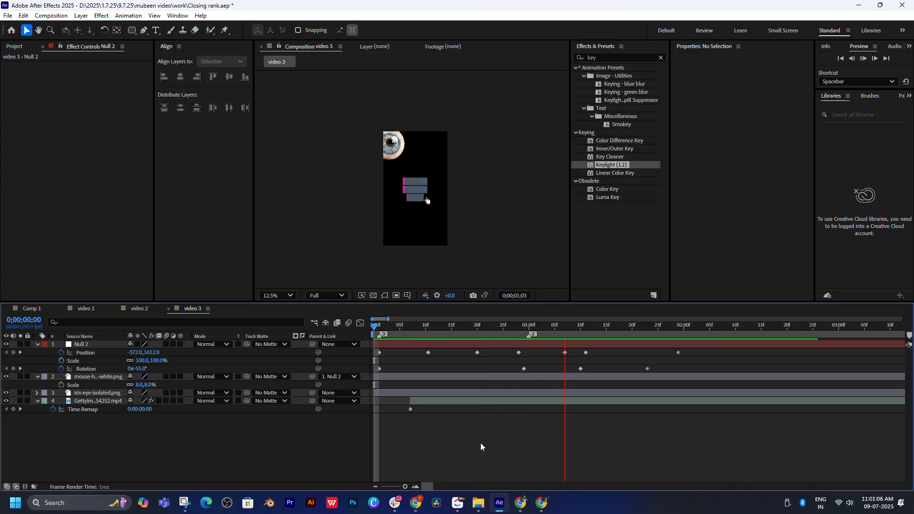
- Move the iris-eye layer slightly down to about 85, 293 near the composition's upper-left corner
left_click_drag(442, 327, 436, 378)
left_click(88, 392)
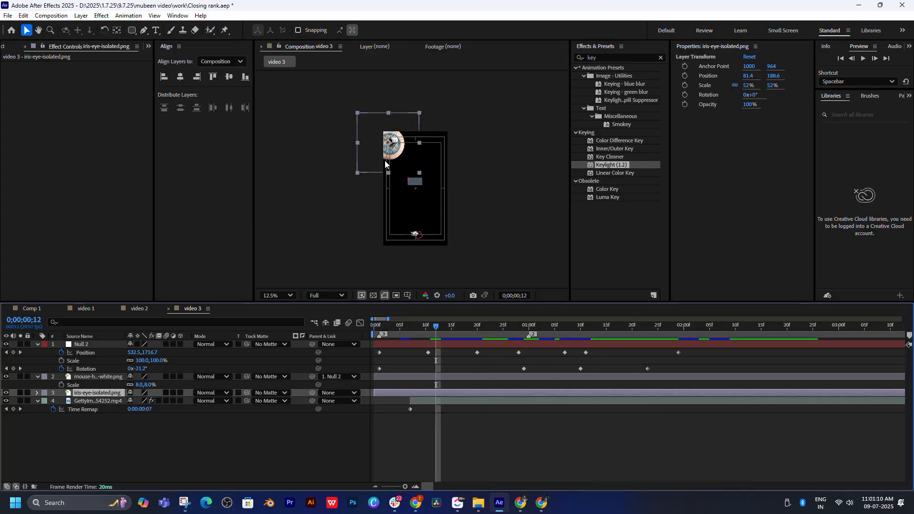
mouse_move(401, 150)
left_mouse_down()
mouse_move(388, 156)
mouse_move(388, 133)
mouse_move(397, 136)
left_mouse_up()
key("period")
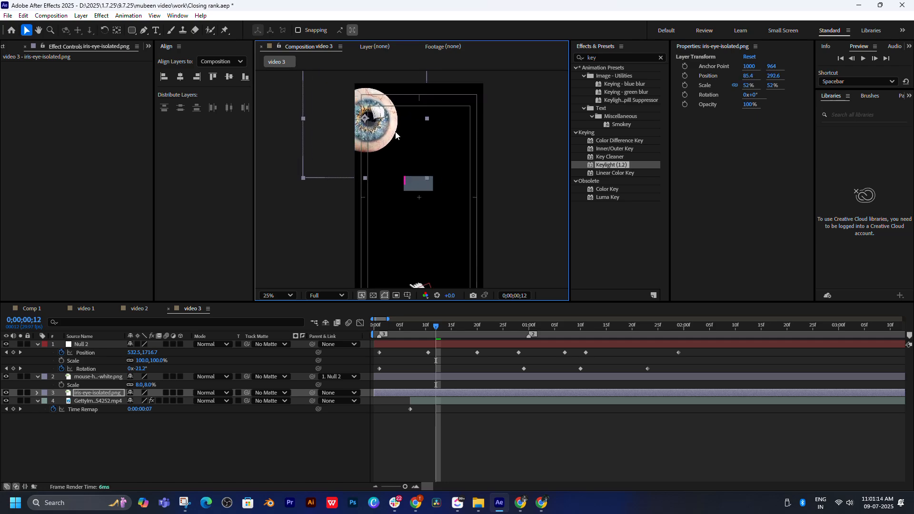
key("comma")
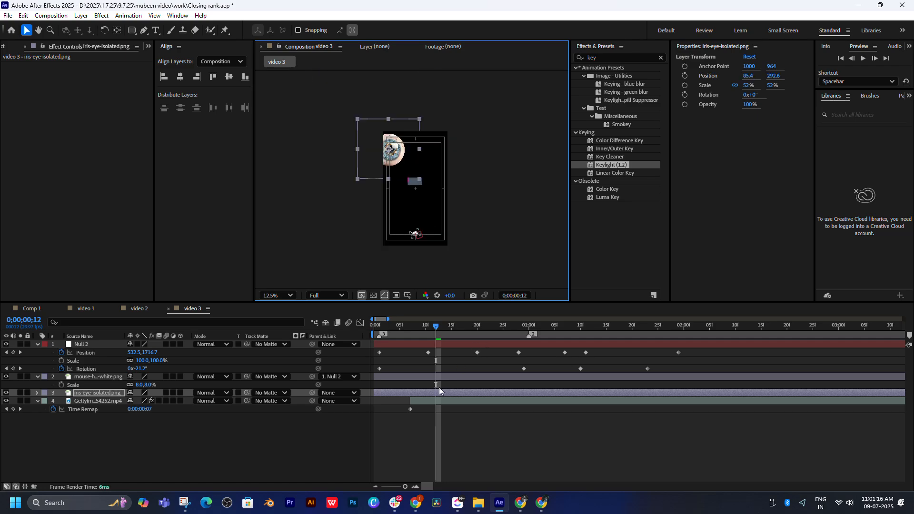
left_click_drag(419, 176, 423, 163)
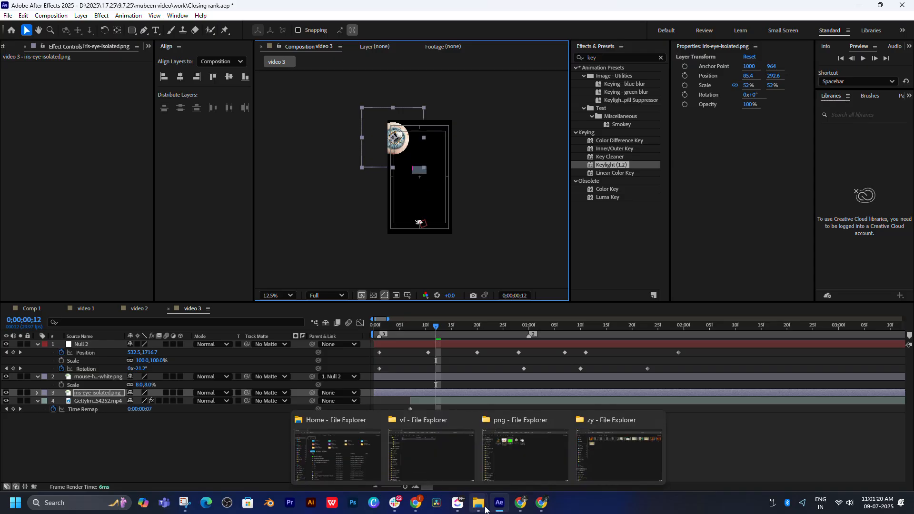
- Examine the eyeball shot in the Instagram reference and in the muted suzz.motio video from the vf folder, then return to After Effects
left_click(542, 503)
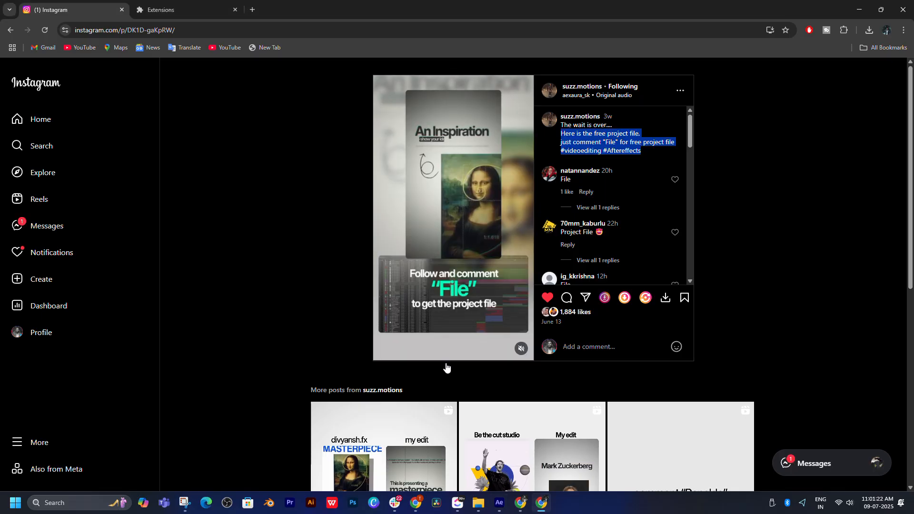
mouse_move(479, 509)
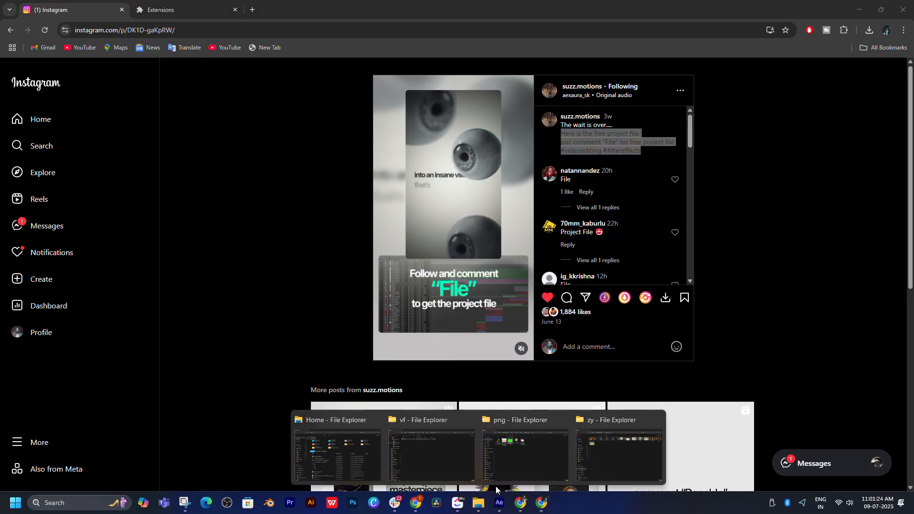
left_click(534, 466)
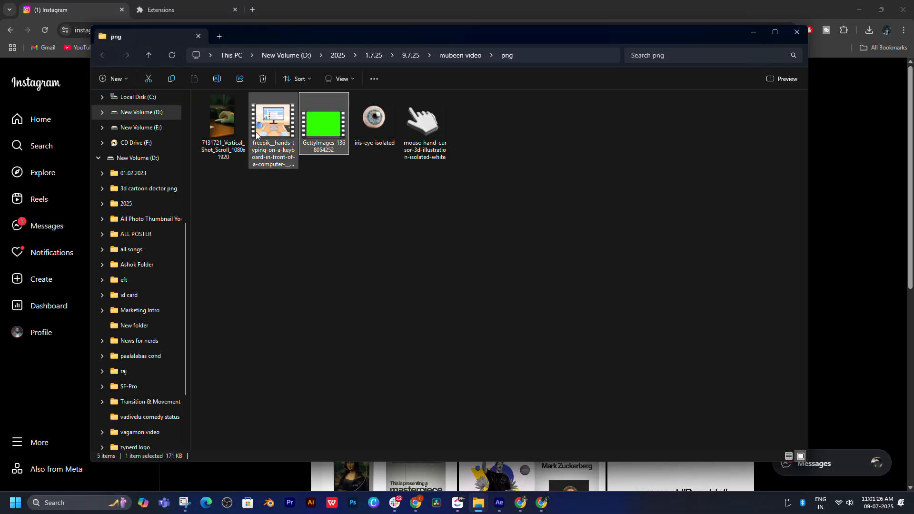
mouse_move(477, 505)
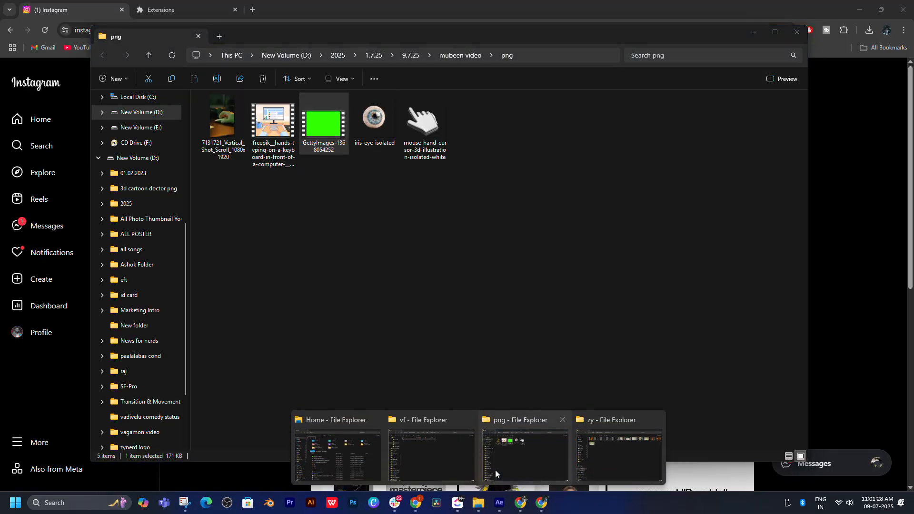
left_click(431, 452)
double_click(208, 101)
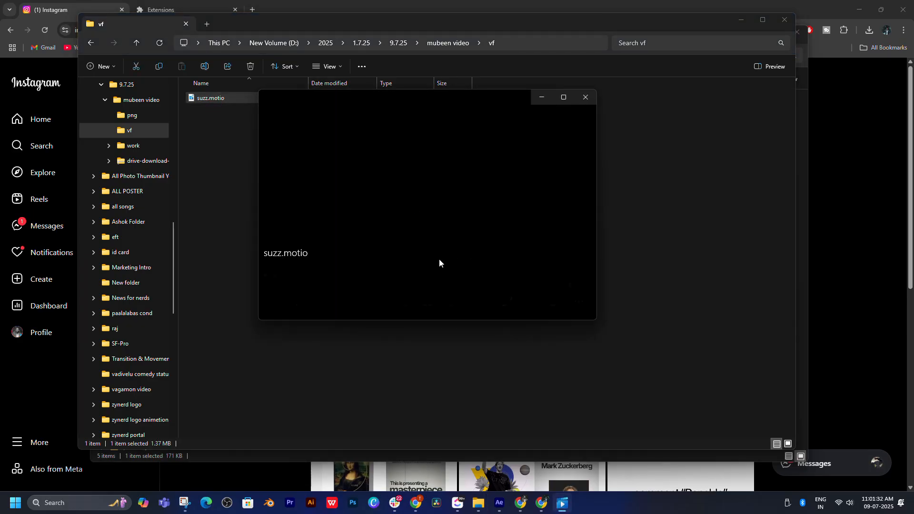
left_click(276, 301)
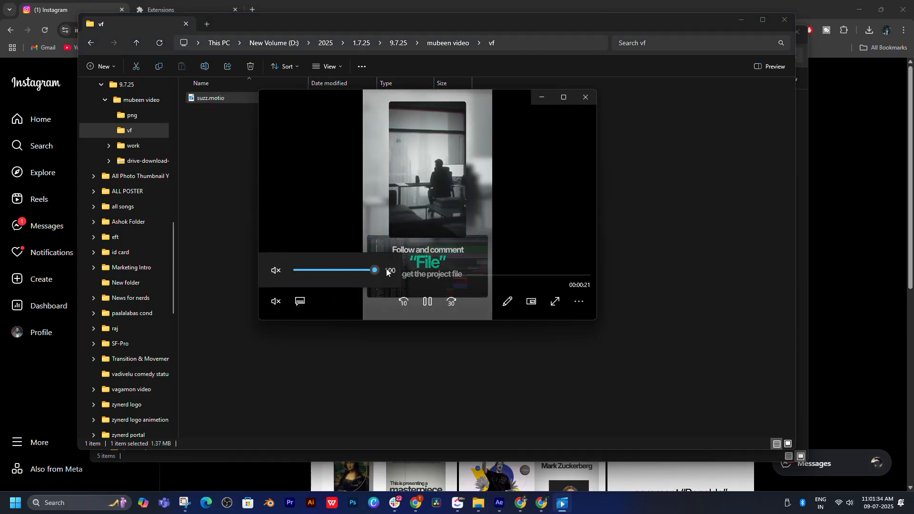
left_click_drag(314, 275, 498, 278)
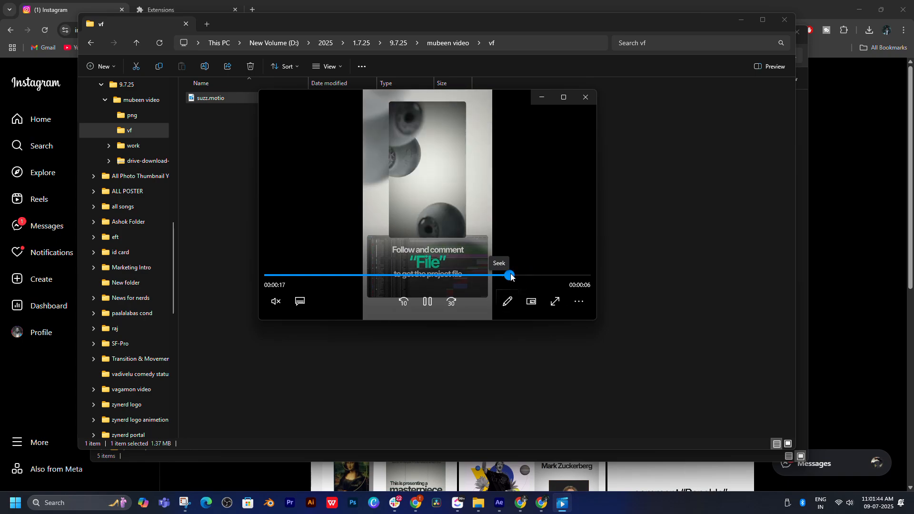
key("space")
left_click(503, 506)
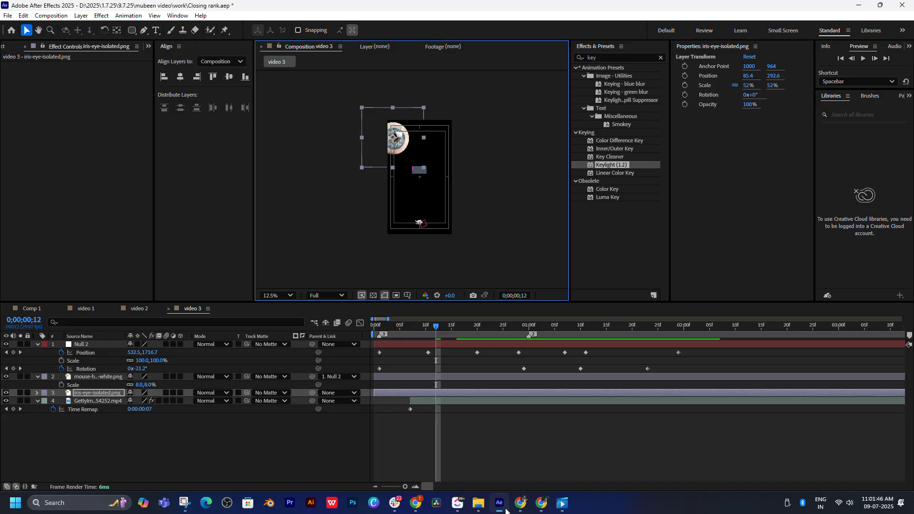
- Reposition the iris-eye layer to about 49, 177 so it is cut off by the composition's upper-left corner
left_click_drag(430, 327, 425, 329)
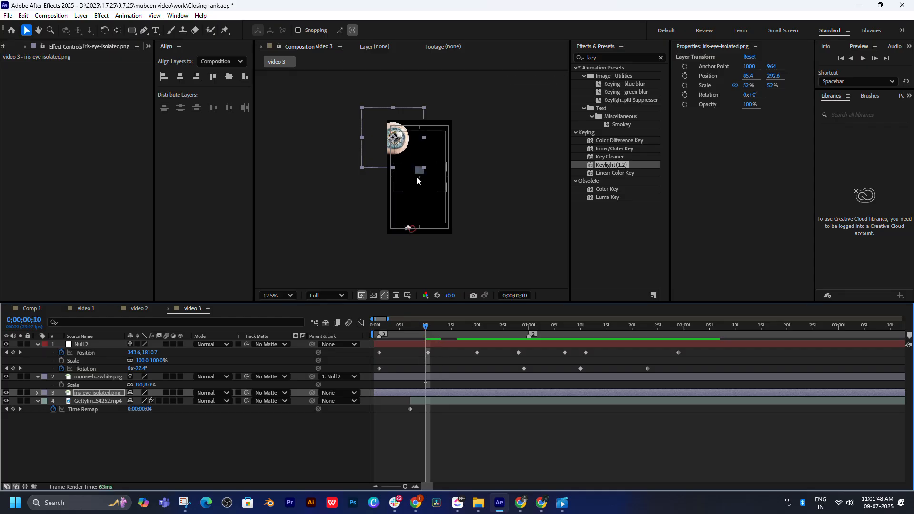
left_click_drag(416, 176, 419, 192)
scroll(419, 192, "up", 1)
key("v")
left_click_drag(401, 138, 397, 124)
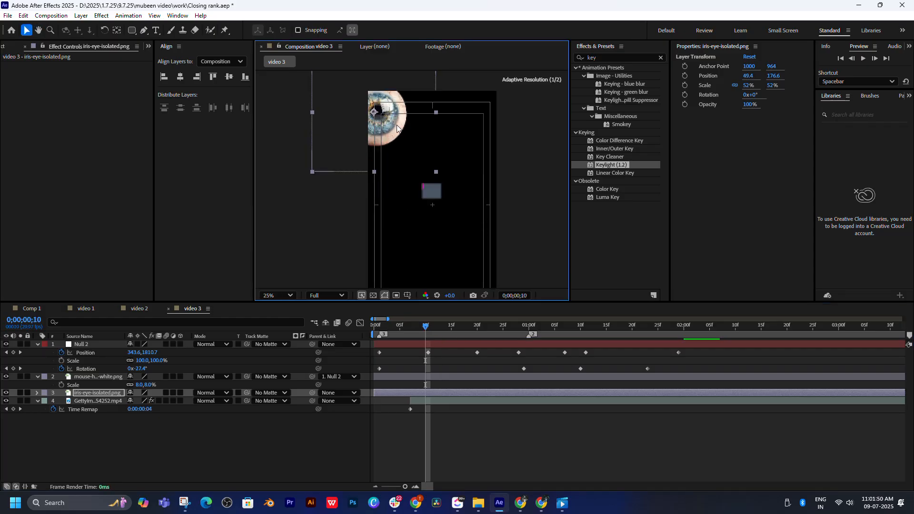
- Duplicate the eye into the composition's lower-right corner at about 1025, 1753, flip it horizontally and enlarge it to 62.4%
scroll(450, 178, "down", 1)
key("ctrl+d")
left_click_drag(405, 143, 450, 204)
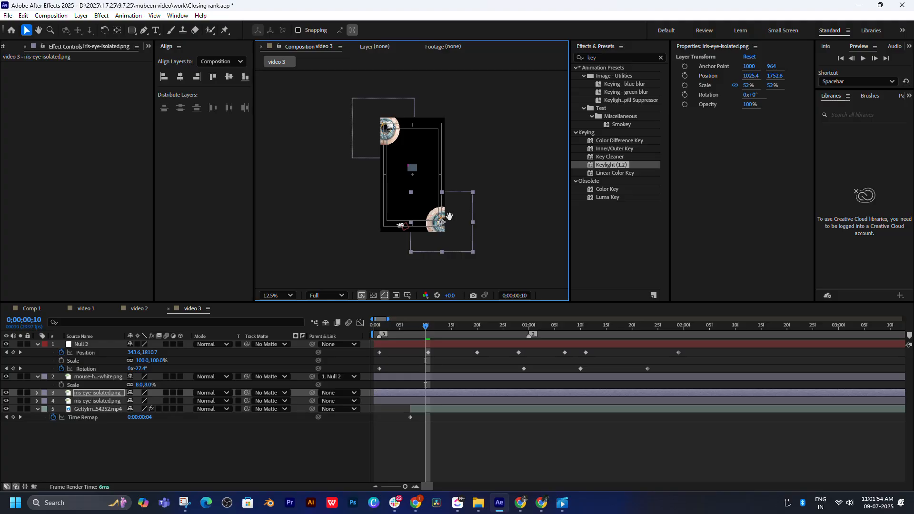
scroll(450, 217, "up", 1)
right_click(439, 189)
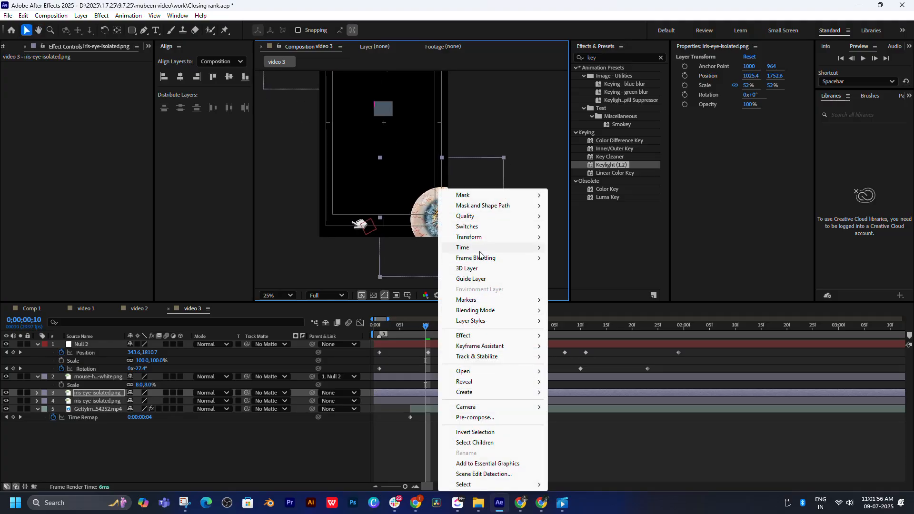
mouse_move(472, 237)
left_click(597, 321)
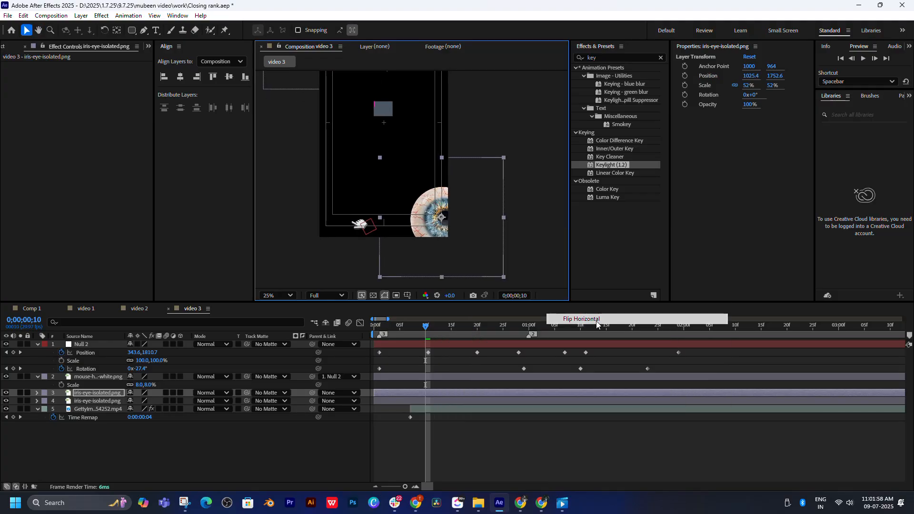
mouse_move(452, 214)
left_mouse_down()
mouse_move(452, 183)
mouse_move(452, 228)
mouse_move(490, 231)
mouse_move(439, 215)
mouse_move(452, 192)
mouse_move(439, 206)
left_mouse_up()
key("comma")
- Duplicate the lower-right eye, flip the copy vertically, shrink it to 30.8% and place it at the right edge at about 997, 721
left_click_drag(419, 327, 638, 357)
key("ctrl+d")
left_click_drag(432, 202, 418, 147)
scroll(419, 150, "up", 2)
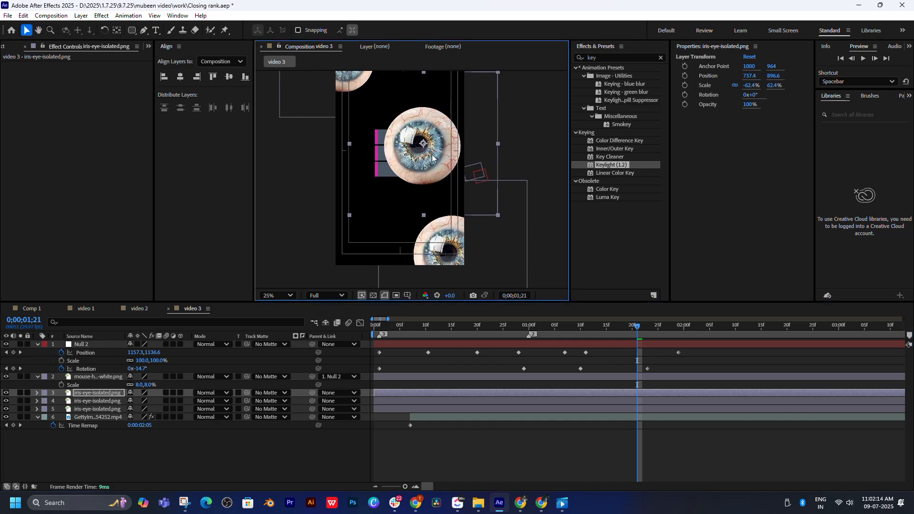
right_click(432, 158)
mouse_move(477, 203)
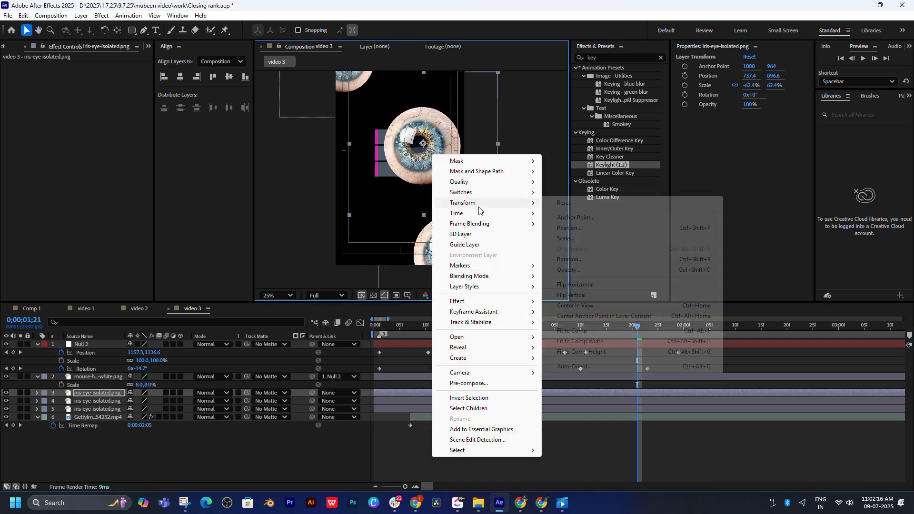
left_click(581, 295)
left_click_drag(493, 146, 522, 162)
- Keyframe the small eye's Position at 0;00;01;00 and give it a starting position farther left at 0;00;00;19, then preview
left_click_drag(376, 325, 529, 331)
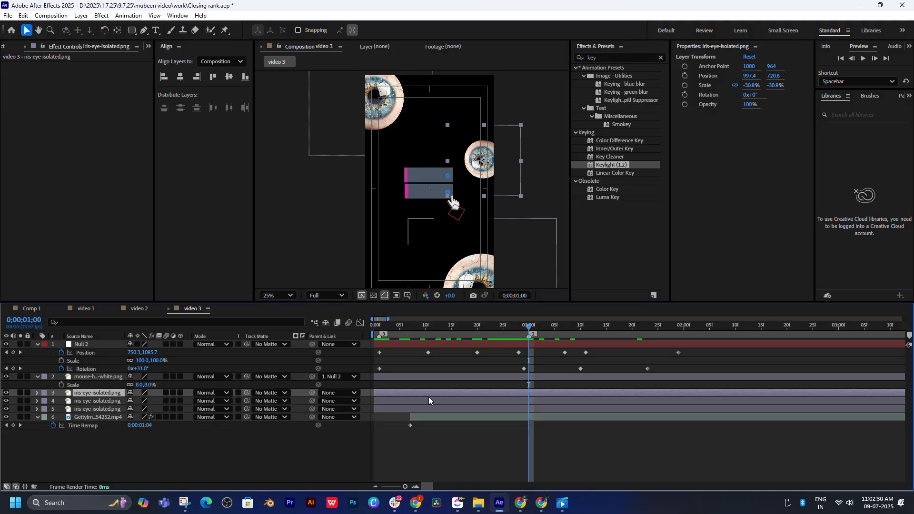
key("p")
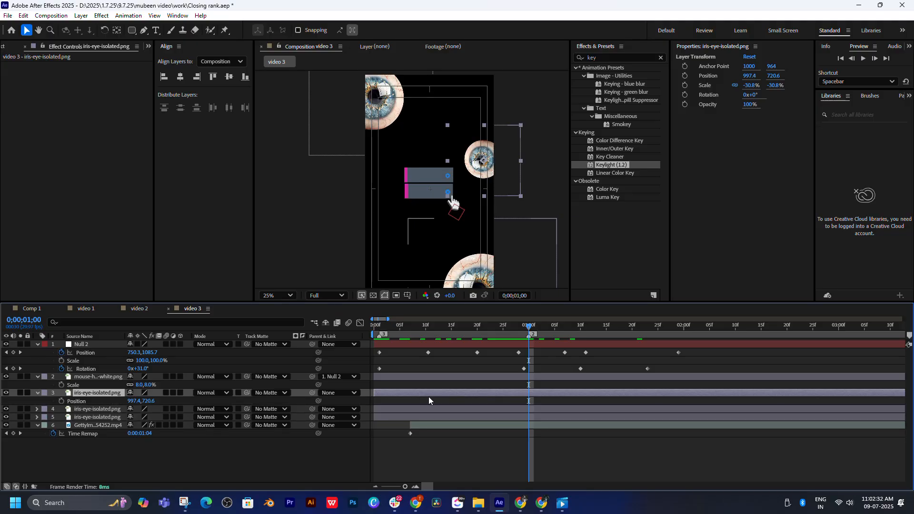
left_click(61, 401)
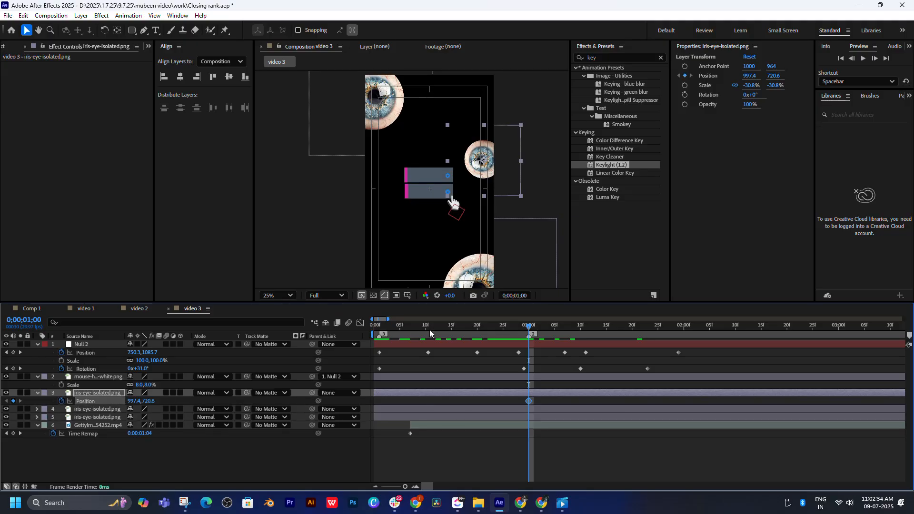
left_click(473, 328)
left_click_drag(481, 161, 412, 162)
key("space")
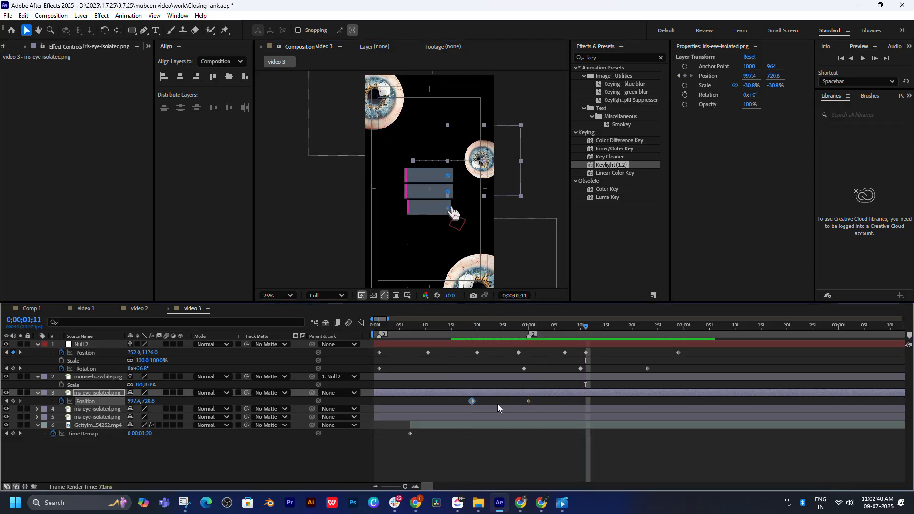
- Move the small eye's first Position keyframe earlier to 0;00;00;13 and apply Easy Ease to both keyframes
left_click_drag(469, 401, 439, 401)
left_click(529, 401)
left_click_drag(426, 404, 430, 404)
- Shape the small eye's Position speed graph to peak early and slow gradually into the last keyframe, and preview the motion
left_click(361, 323)
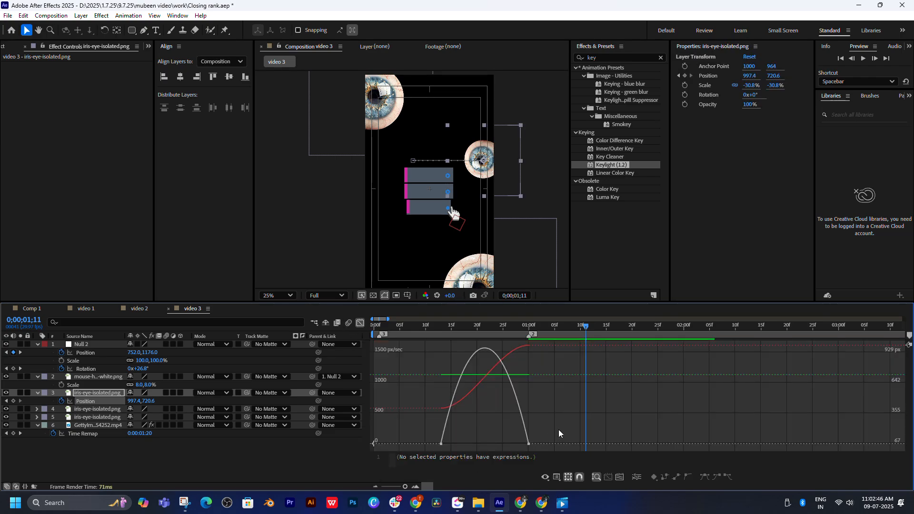
left_click_drag(514, 444, 485, 444)
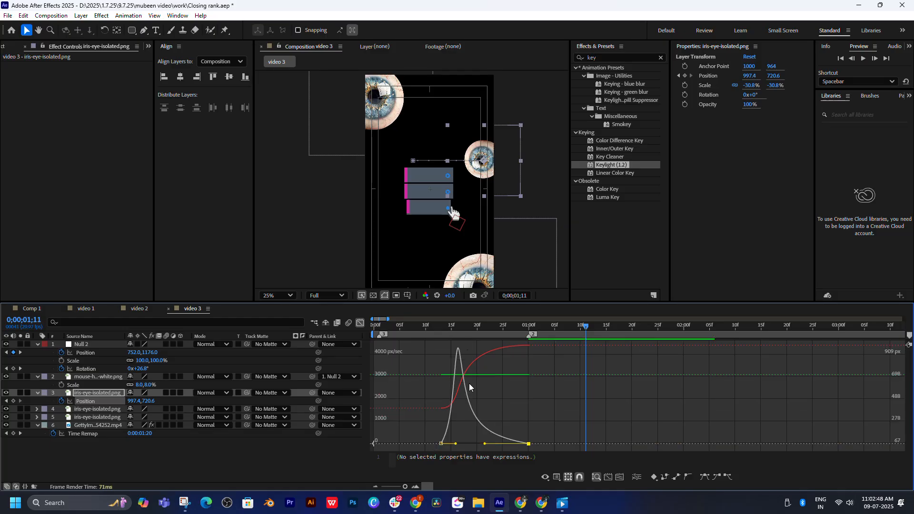
key("space")
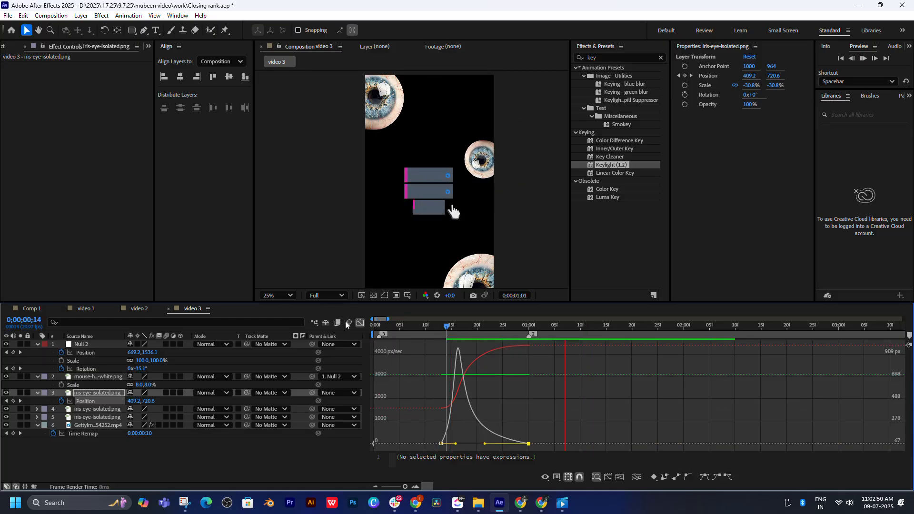
left_click(360, 324)
- Shift the small eye's motion path left so it starts outside the composition's left edge at x -206.6 at 0;00;00;13
left_click(529, 327)
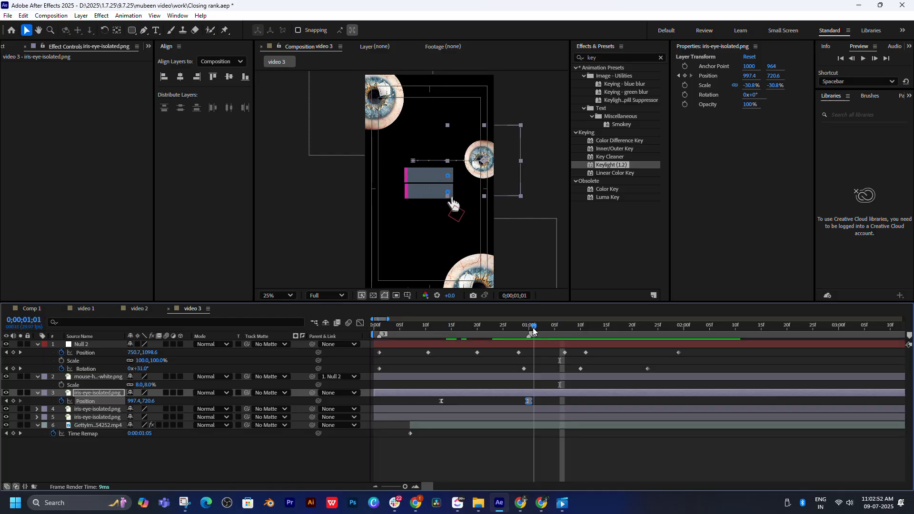
left_click_drag(487, 165, 358, 166)
left_click(443, 329)
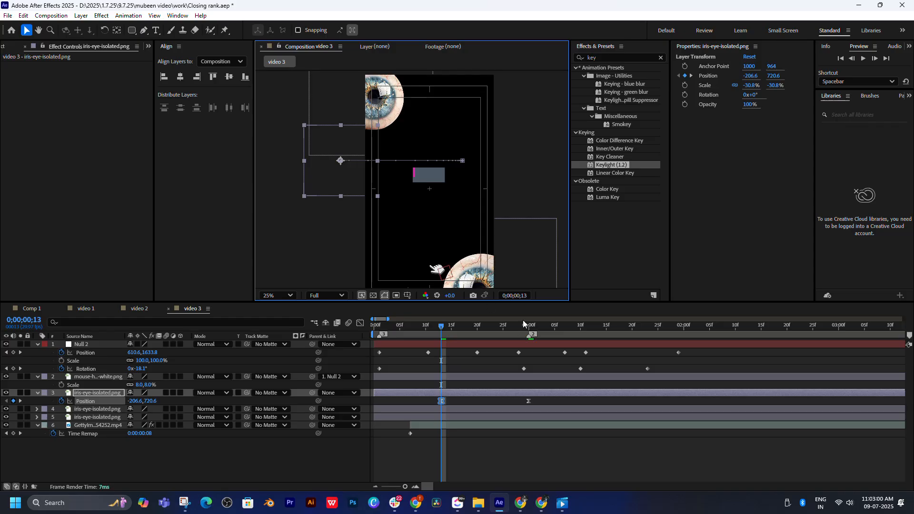
- Move the first Position keyframe of the small iris-eye layer back to 0;00;00;01 and preview the slide-in
key("space")
key("space")
left_click(441, 402)
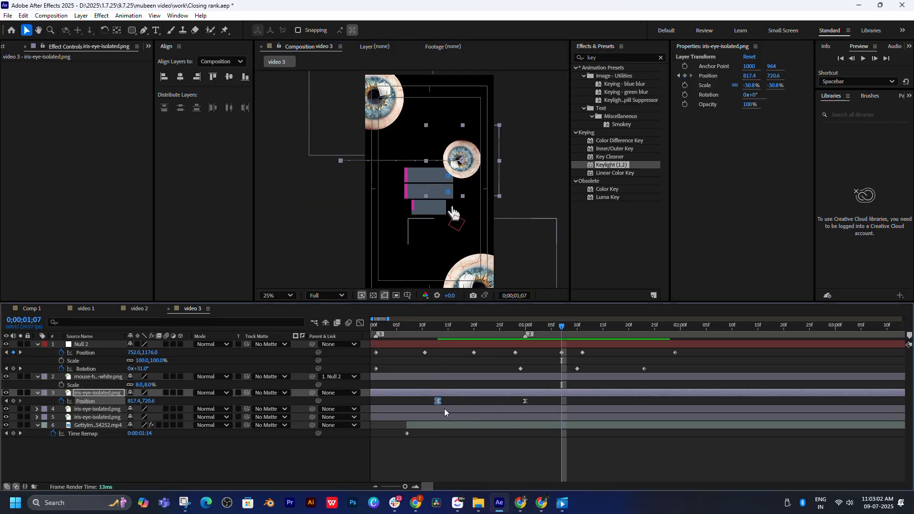
left_click_drag(435, 404, 374, 404)
left_click_drag(394, 332, 380, 329)
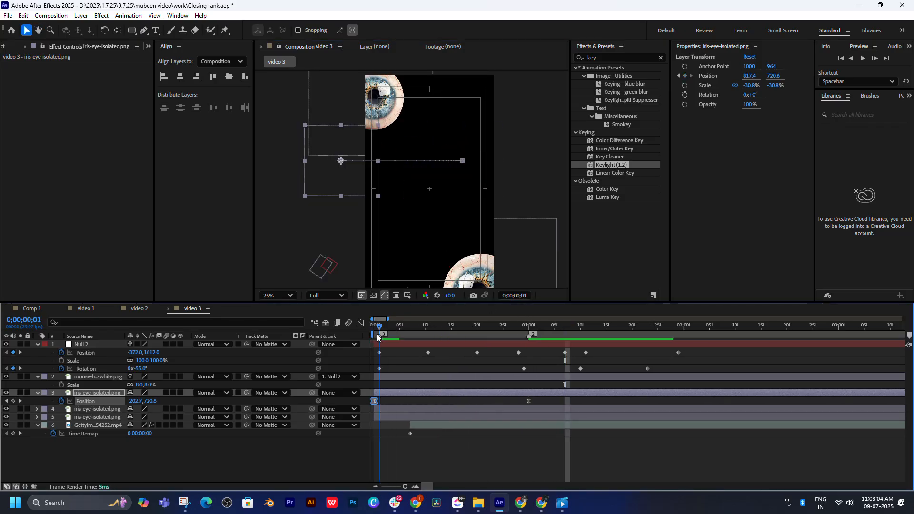
key("space")
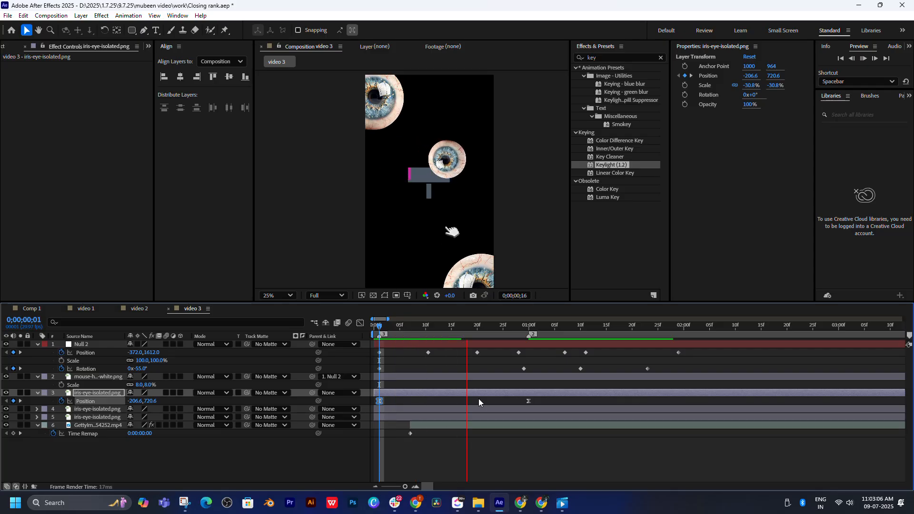
key("space")
left_click(410, 325)
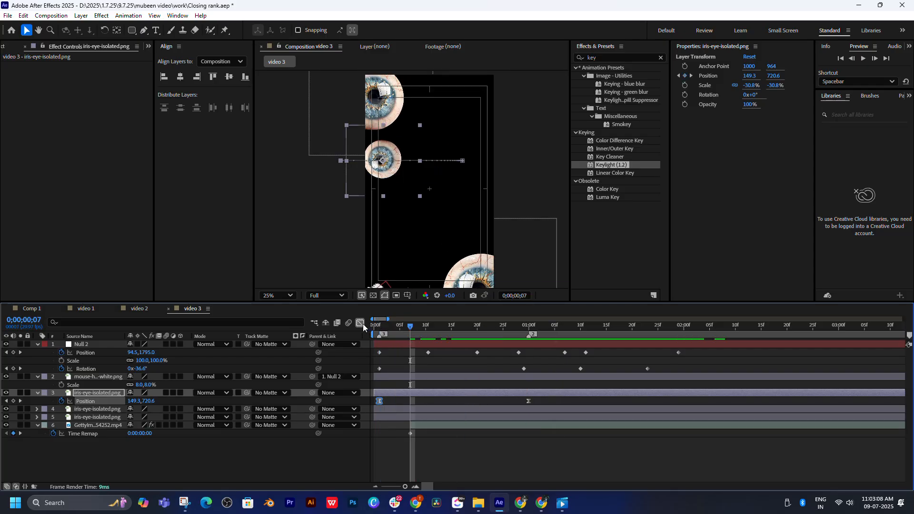
- Shorten the first keyframe's outgoing influence in the eye's Position speed graph for a quicker start, and preview the motion
left_click(360, 323)
left_click_drag(403, 446, 396, 447)
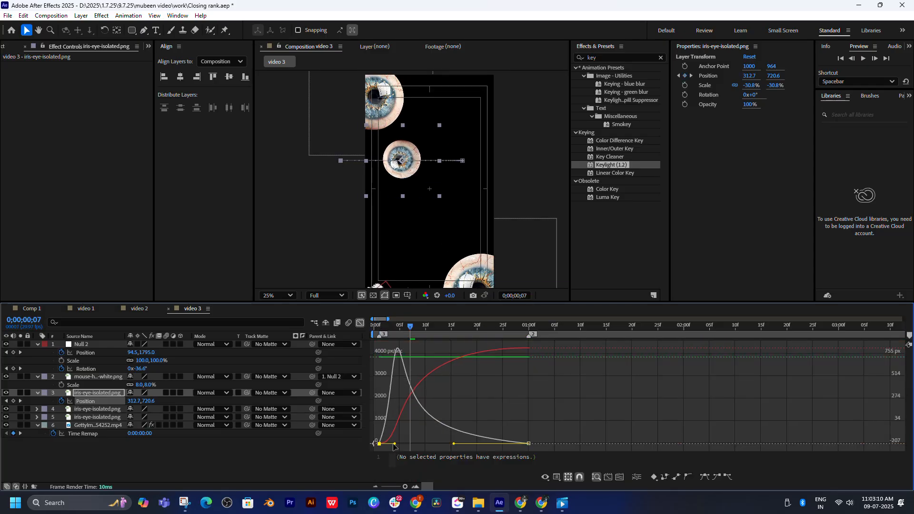
key("space")
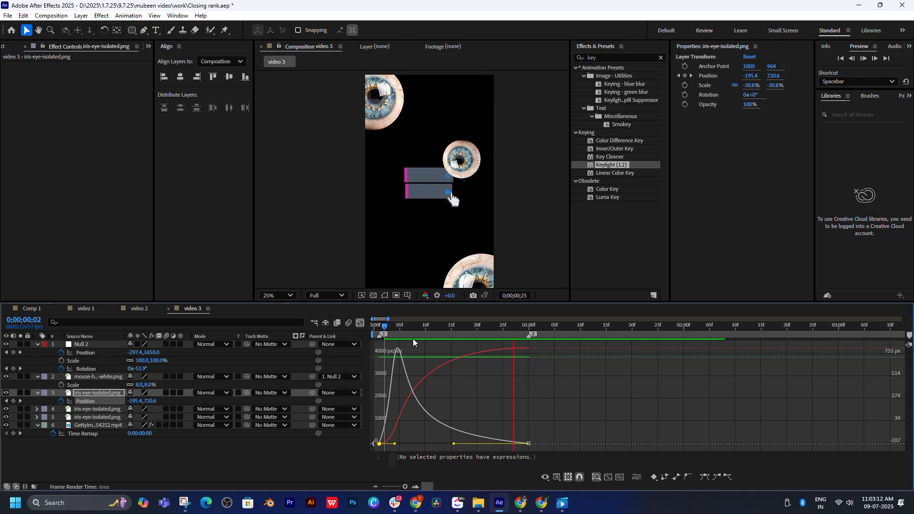
key("space")
left_click_drag(395, 445, 385, 447)
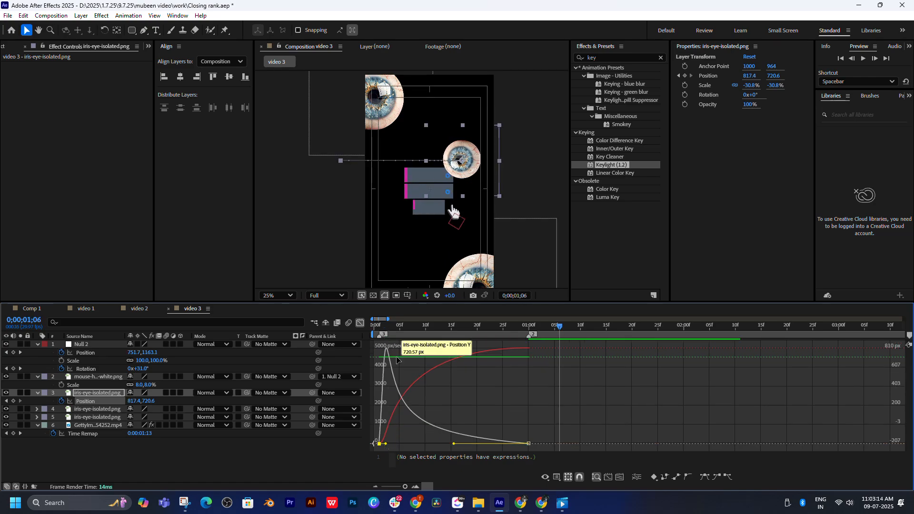
key("space")
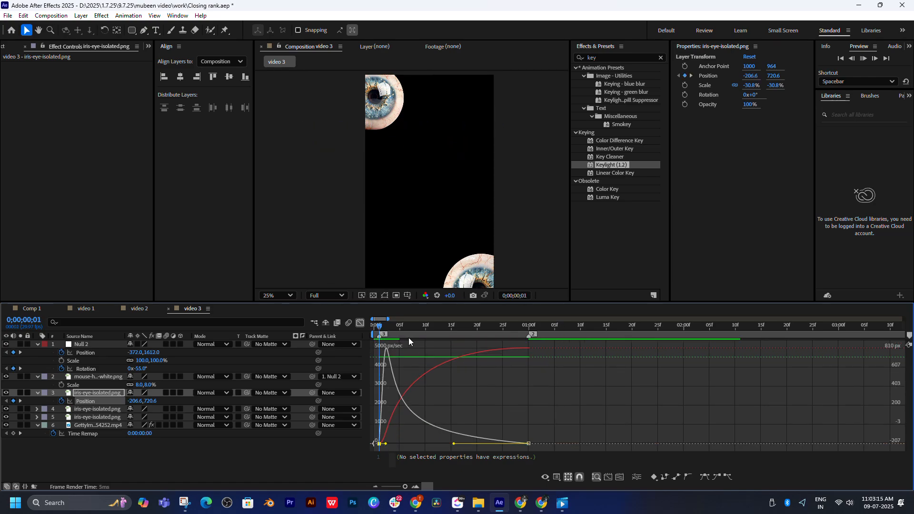
left_click(360, 323)
- Move the small eye's last Position keyframe to about 0;00;01;16 and preview the slower settling
left_click_drag(530, 401, 596, 403)
key("space")
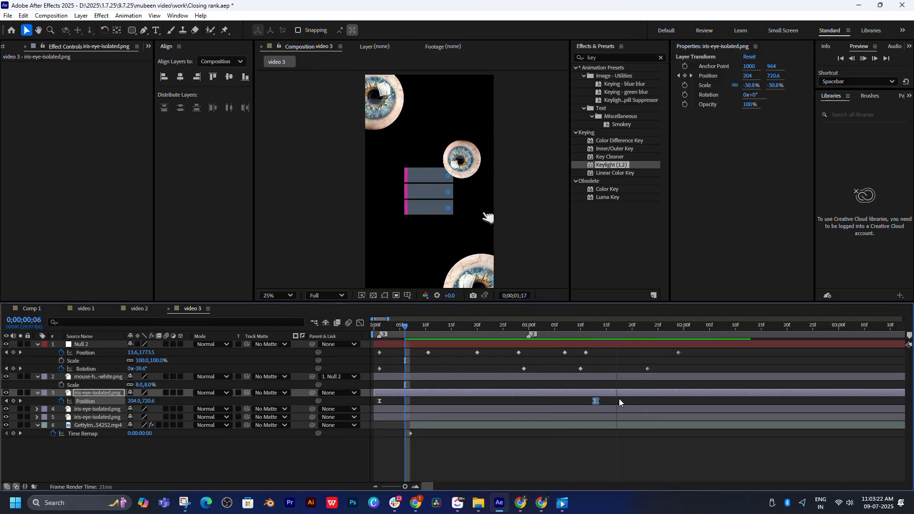
key("space")
left_click_drag(598, 401, 614, 402)
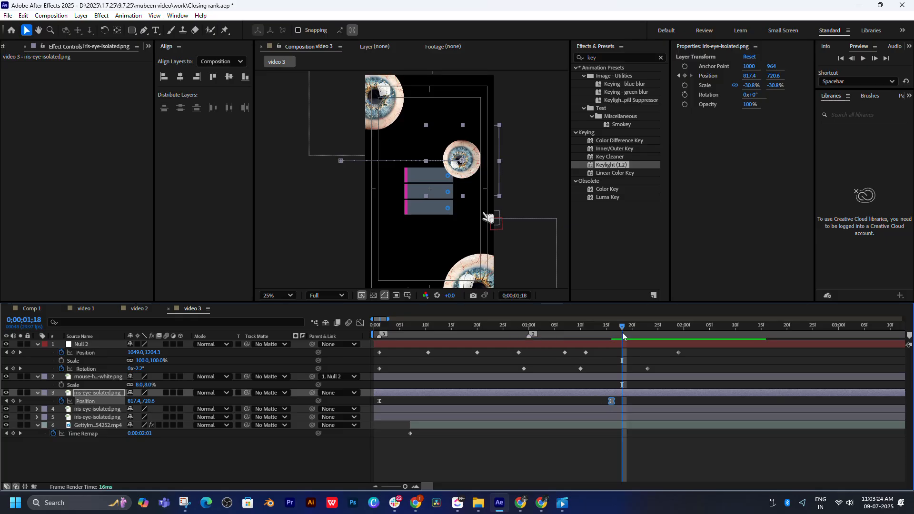
left_click_drag(622, 328, 354, 353)
key("space")
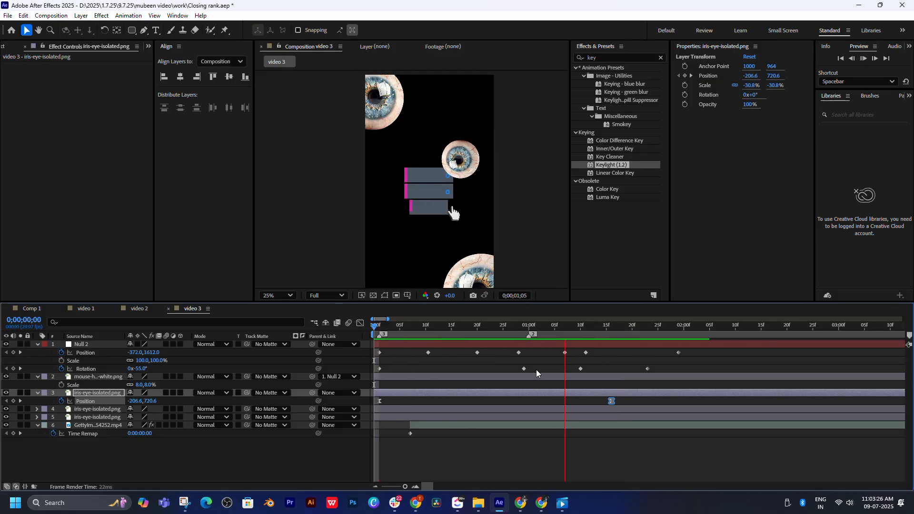
key("space")
left_click(404, 328)
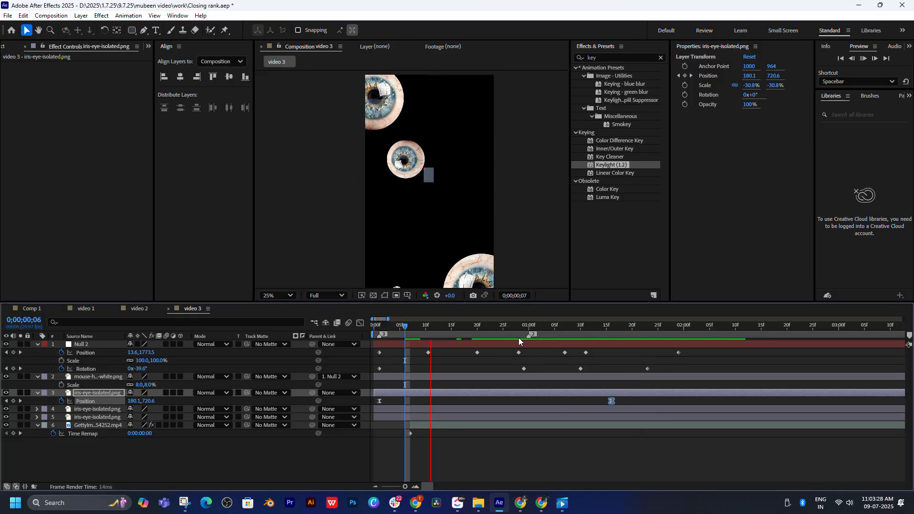
key("space")
key("space")
left_click_drag(520, 328, 607, 329)
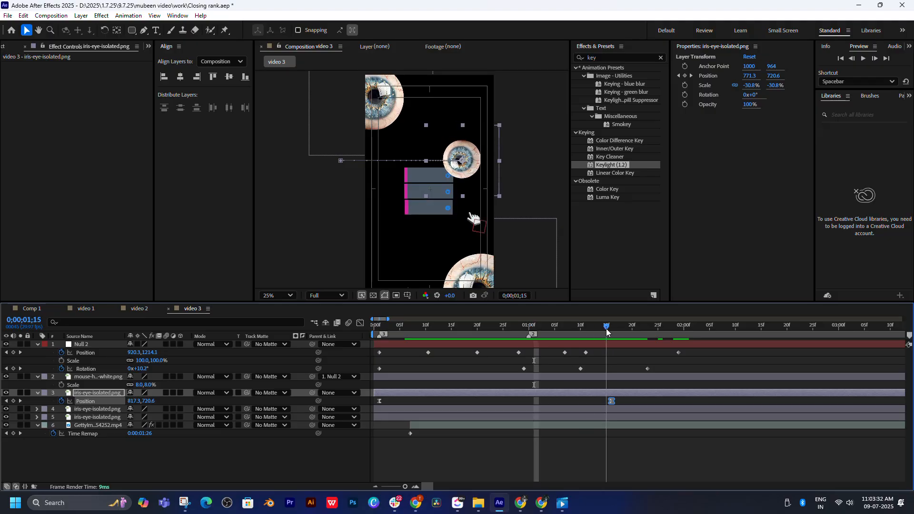
- Add a two-node camera with the 50mm preset to the composition
right_click(159, 454)
mouse_move(197, 329)
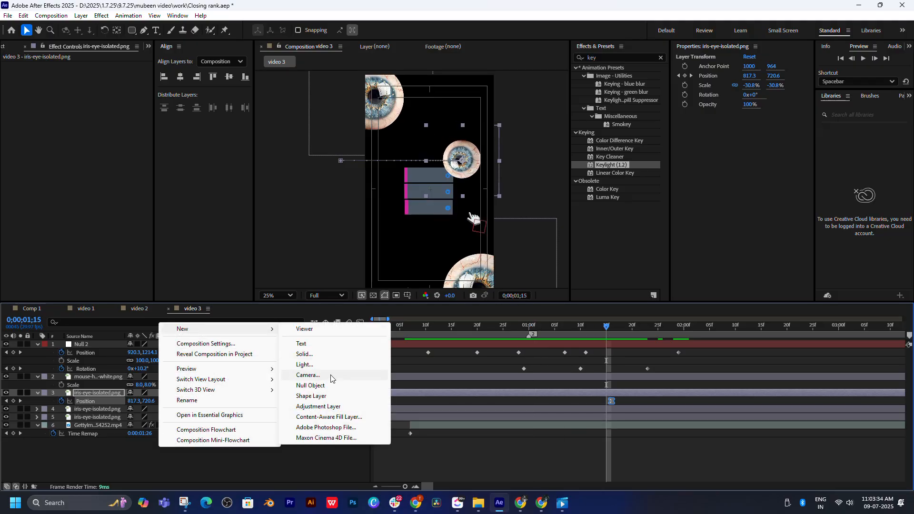
left_click(309, 375)
left_click(593, 344)
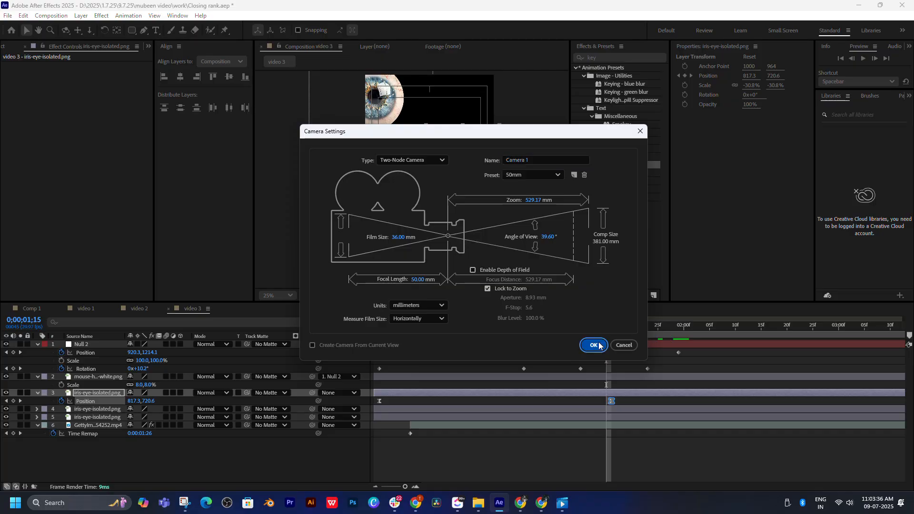
- Create a null object and move it with the camera above all other layers in the stack
right_click(177, 460)
mouse_move(202, 344)
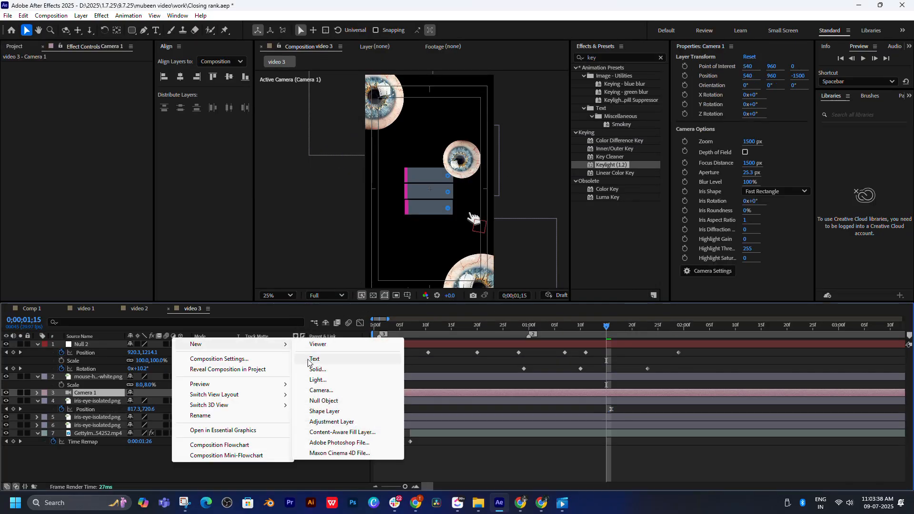
left_click(323, 401)
left_click(93, 401)
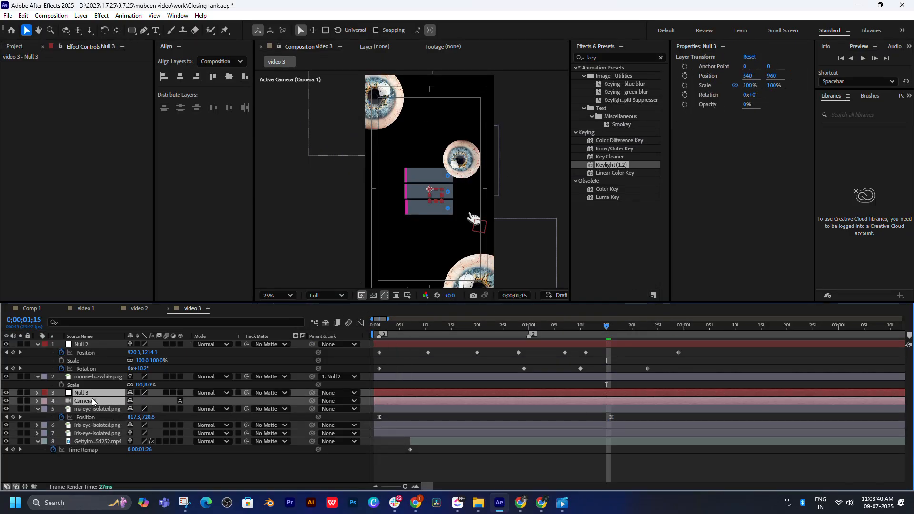
left_click_drag(93, 401, 91, 341)
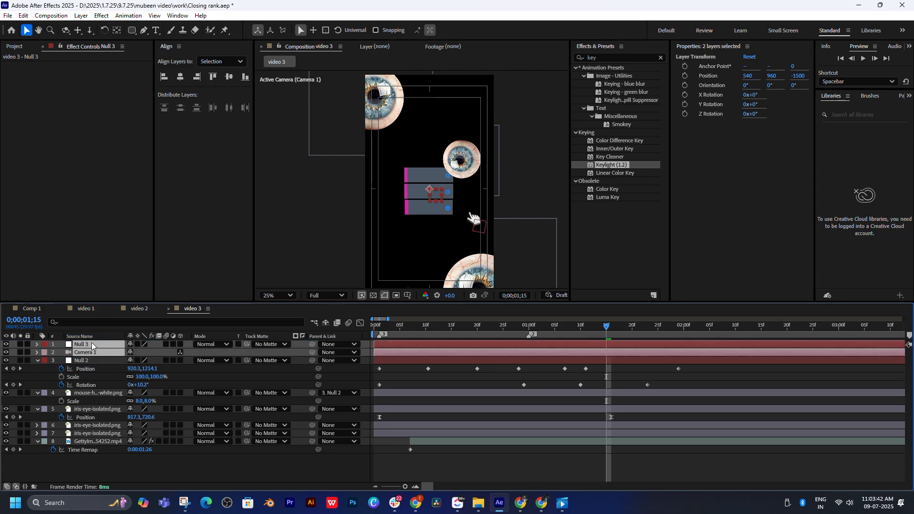
- Parent Null 2, the hand, the three eyes and the video layer to Null 3, with the composition view at 12.5%
left_click(88, 360)
left_click(87, 441, "shift")
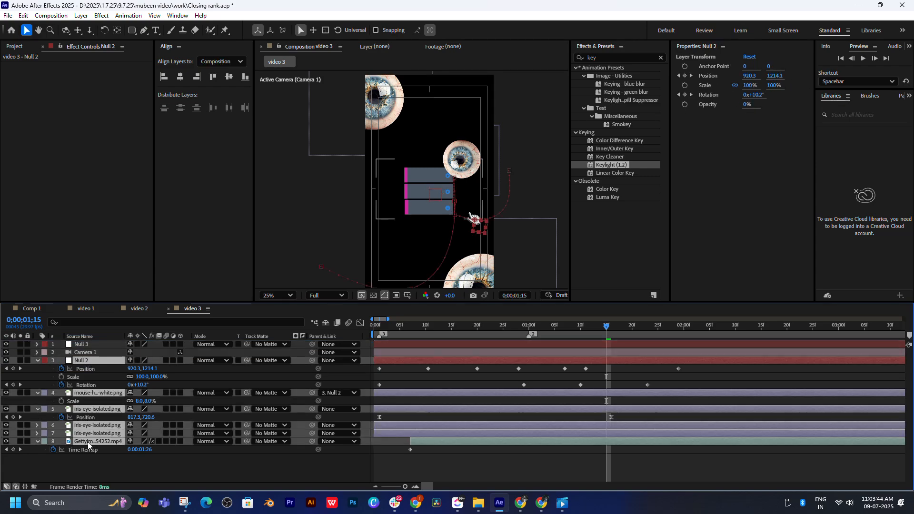
key("comma")
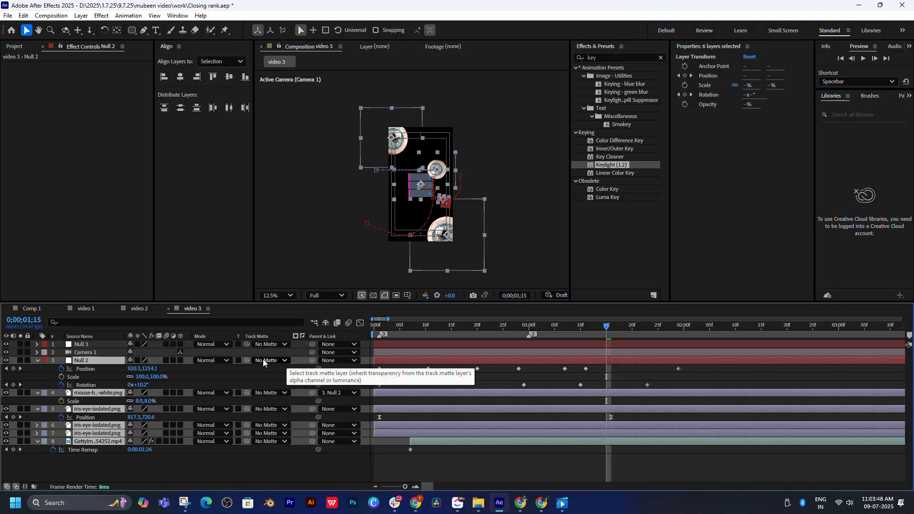
left_click_drag(312, 361, 69, 346)
- Make Null 3 and all the layers below the camera 3D layers
left_click_drag(414, 325, 472, 330)
left_click(472, 345)
key("p")
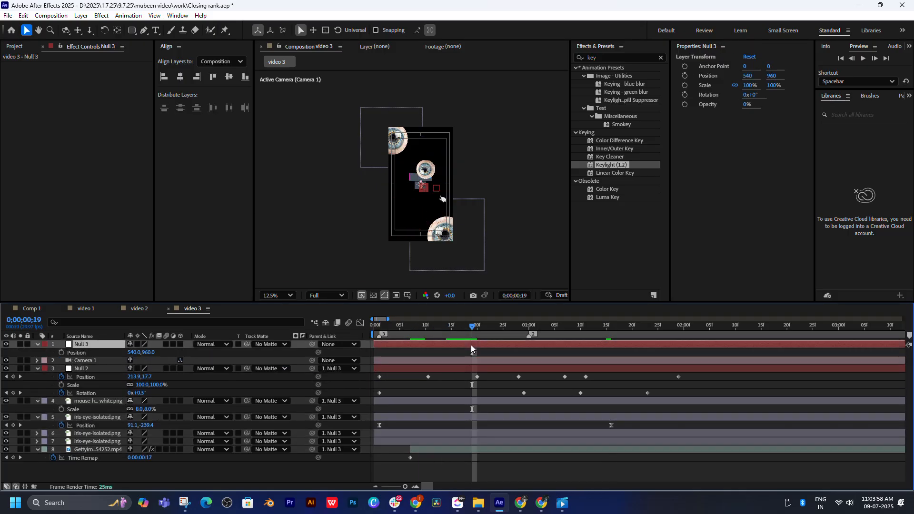
left_click(181, 345)
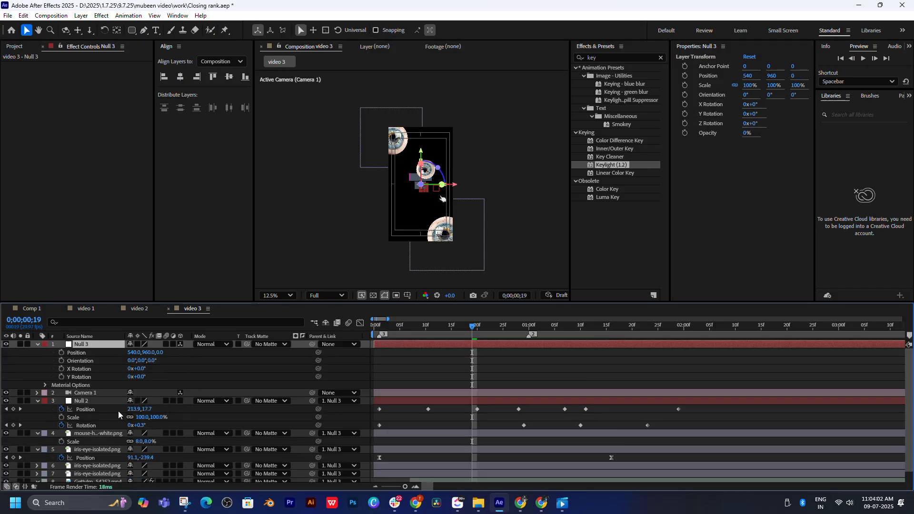
key("ctrl+a")
left_click(180, 402)
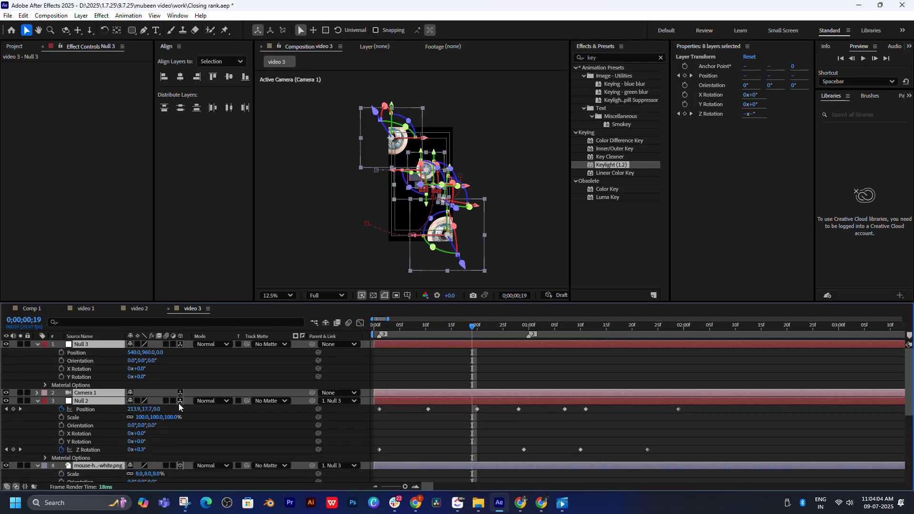
- Add a Position keyframe to Null 3 at 0;00;00;25
left_click(512, 357)
left_click_drag(480, 330, 505, 328)
key("space")
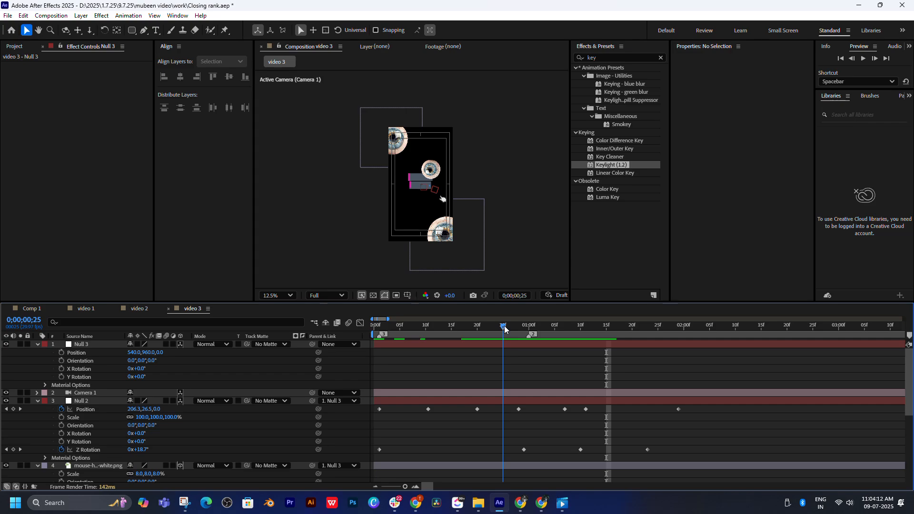
left_click(500, 346)
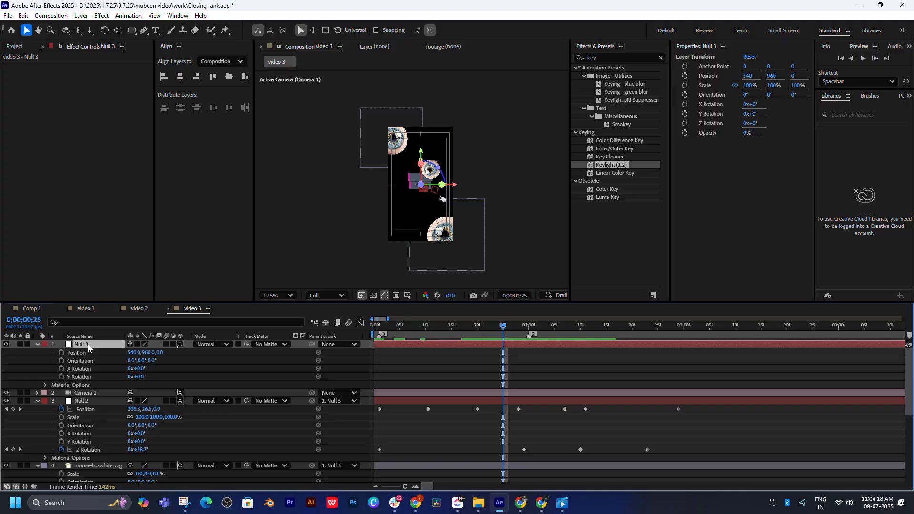
key("u")
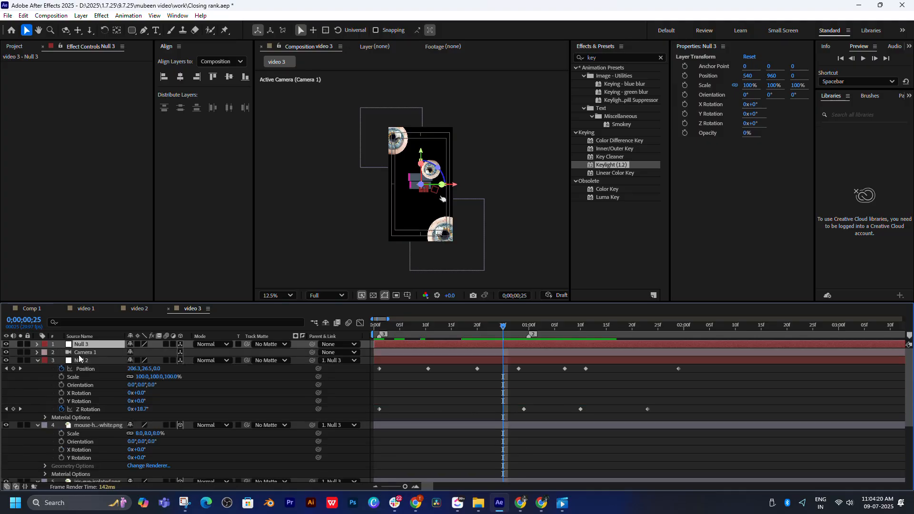
key("p")
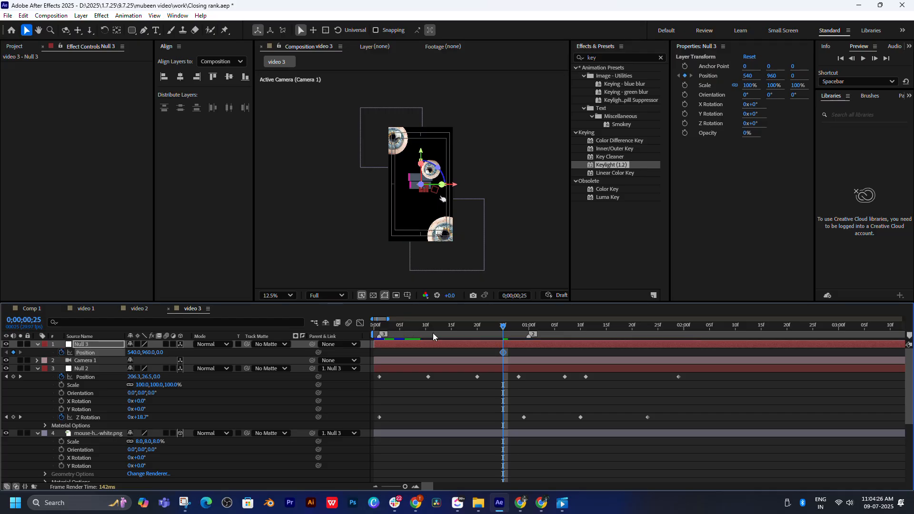
- Shift Null 3 horizontally to X 188 at 0;00;00;04, then move both Position keyframes three frames earlier
left_click(394, 327)
left_click_drag(456, 187, 431, 191)
key("space")
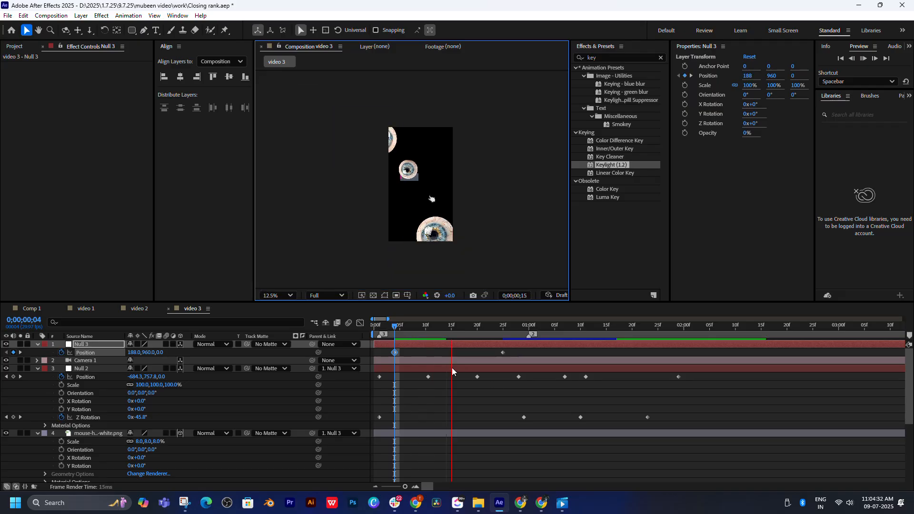
left_click_drag(457, 333, 376, 358)
left_click(393, 353)
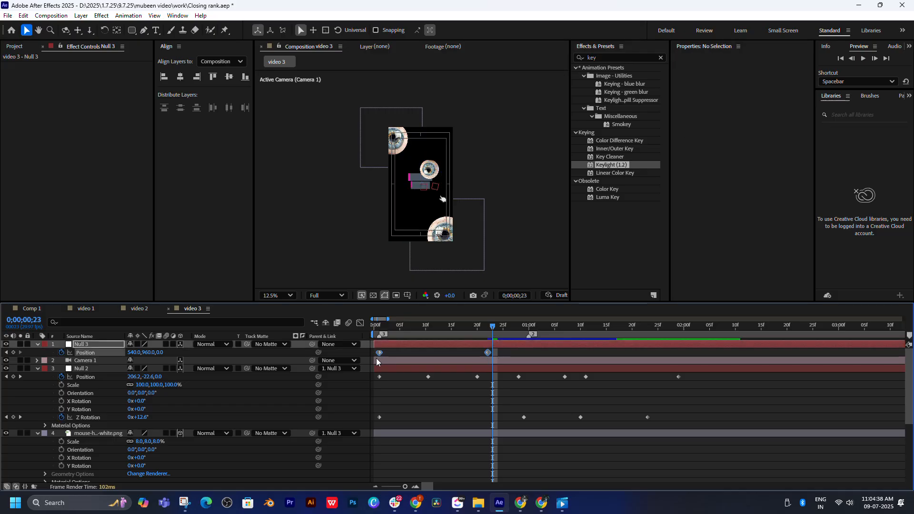
- Apply Easy Ease to Null 3's Position keyframes, skew the speed graph to a fast start with a long slowdown, and preview
key("F9")
left_click(360, 324)
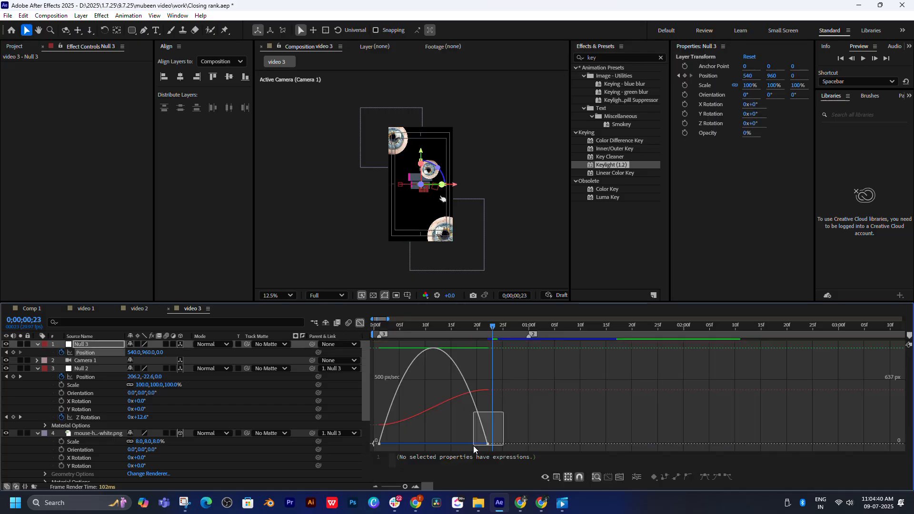
left_click_drag(469, 444, 401, 443)
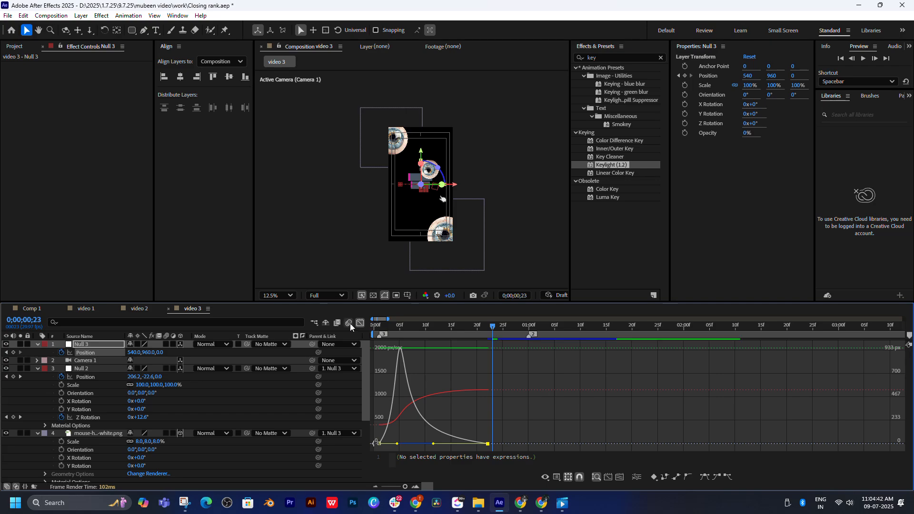
left_click(360, 324)
key("space")
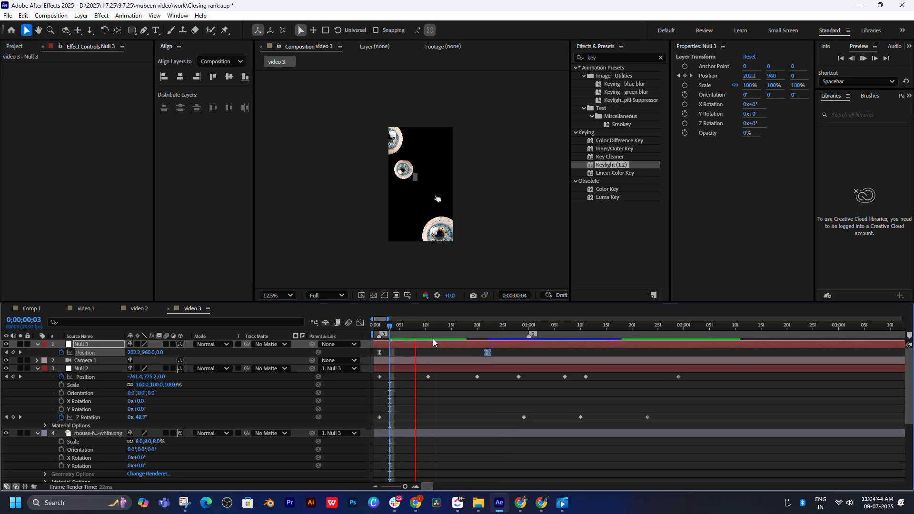
key("space")
key("space")
key("space")
key("space")
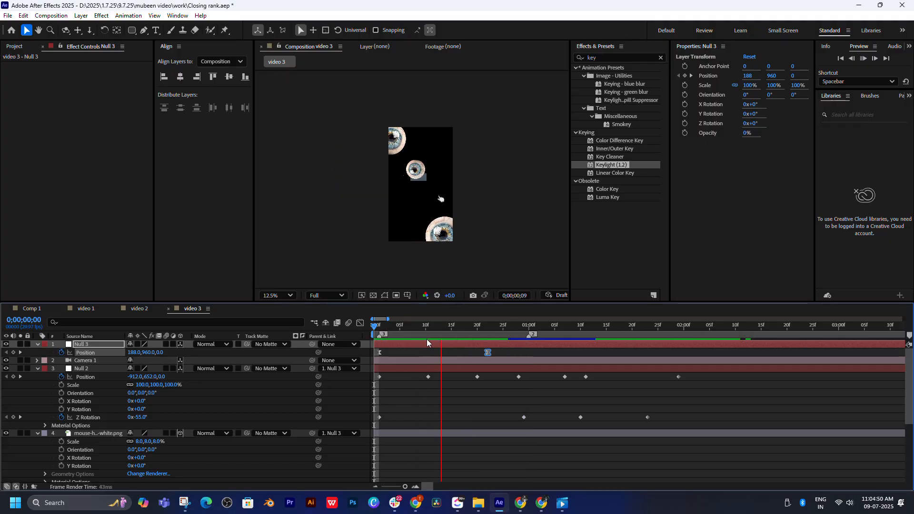
- Reveal Null 3's Scale alongside its Position and add a Scale keyframe at 0;00;00;27
left_click_drag(385, 328, 513, 328)
left_click(119, 351)
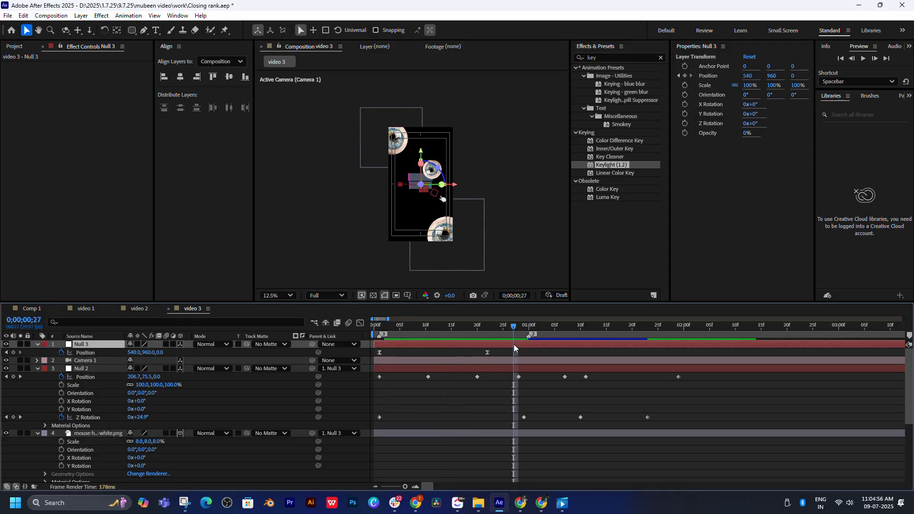
key("shift+s")
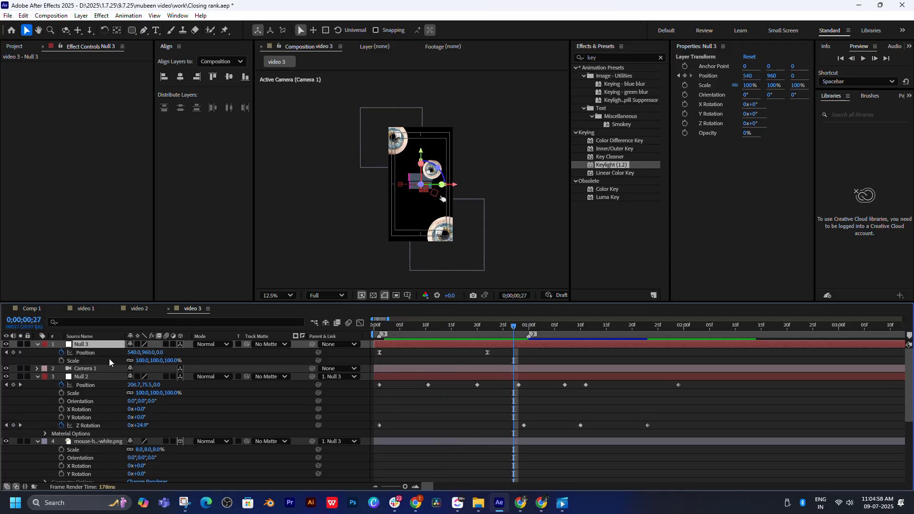
left_click(62, 361)
- Set Null 3's Scale to 140% at 0;00;00;14
left_click_drag(464, 332, 446, 329)
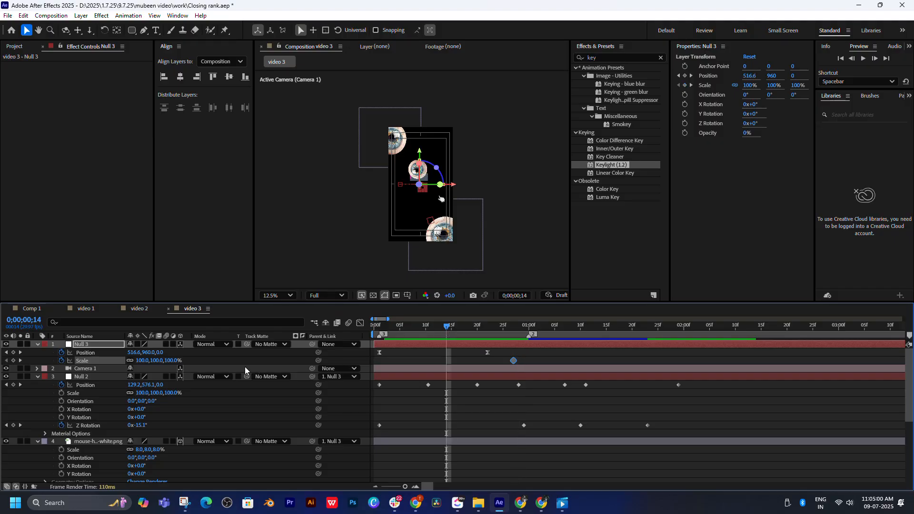
left_click_drag(157, 362, 171, 360)
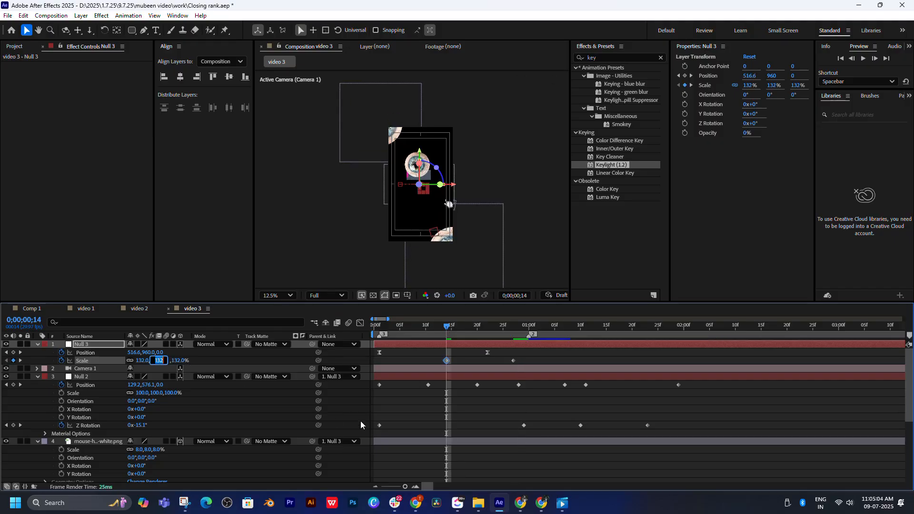
type("40")
key("Return")
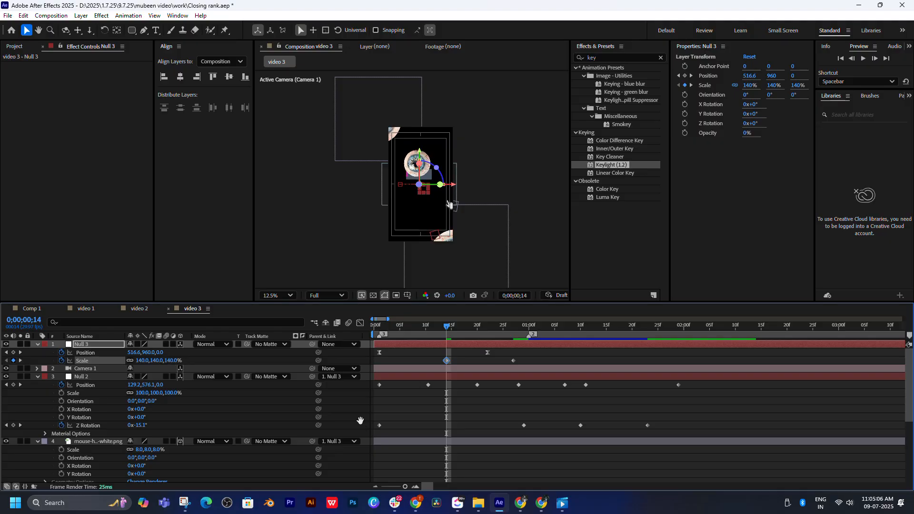
- Move Null 3's two Scale keyframes to 0;00;00;01 and 0;00;00;14, previewing the motion
key("space")
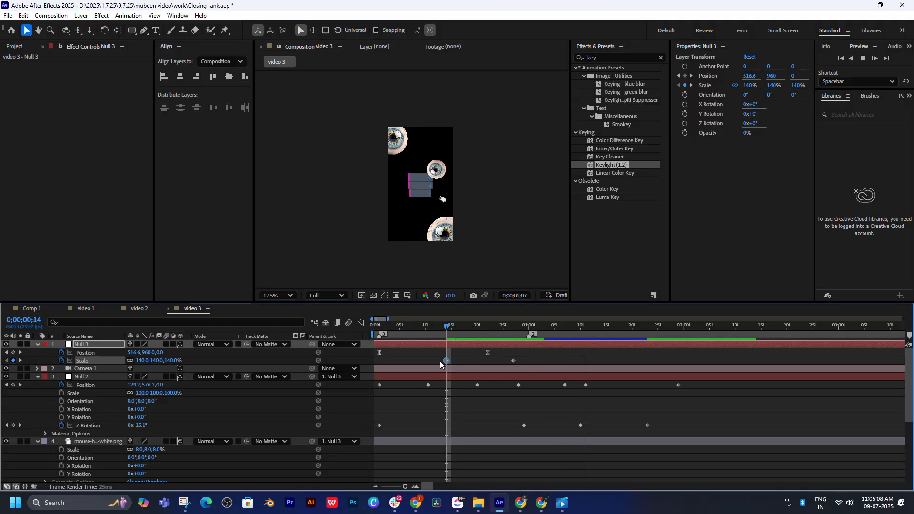
key("space")
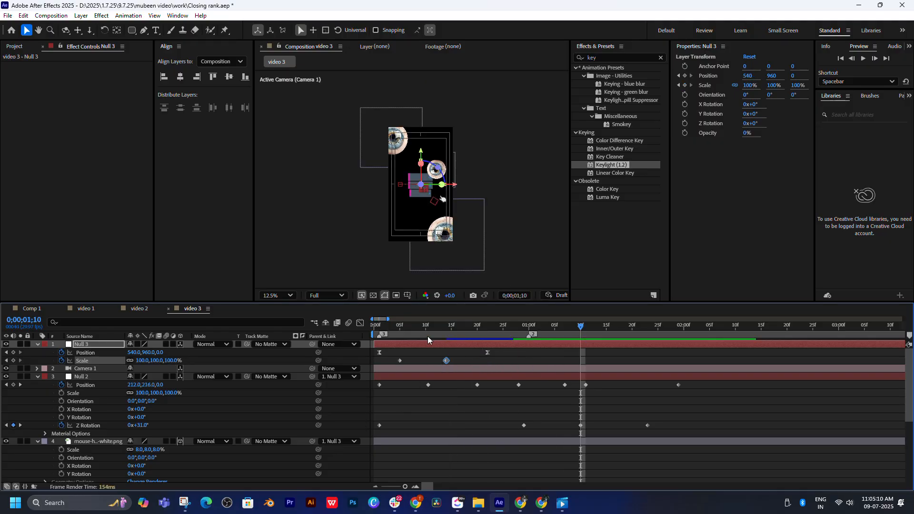
left_click(379, 360)
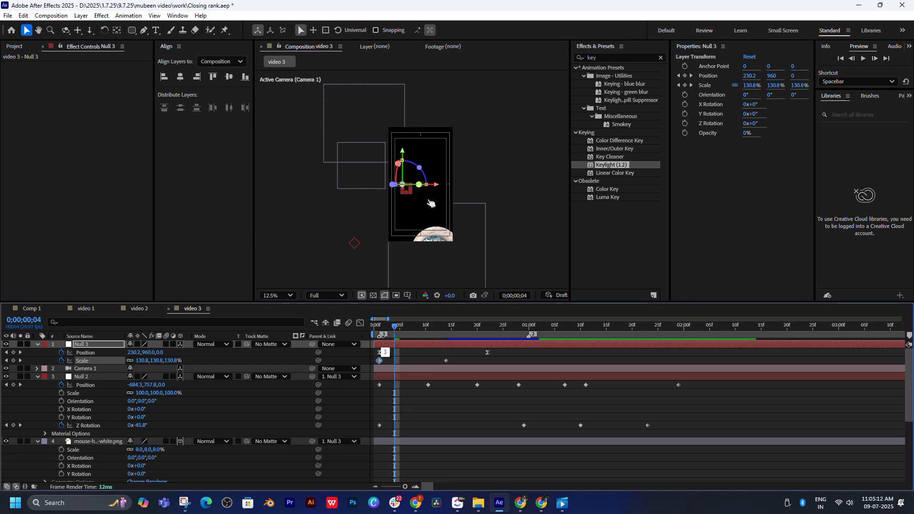
key("space")
- Try ending Null 3's Scale animation four frames later, at 0;00;00;18, and preview it
left_click_drag(404, 328, 436, 328)
mouse_move(446, 361)
left_mouse_down()
mouse_move(507, 360)
mouse_move(462, 361)
left_mouse_up()
key("space")
left_click(477, 326)
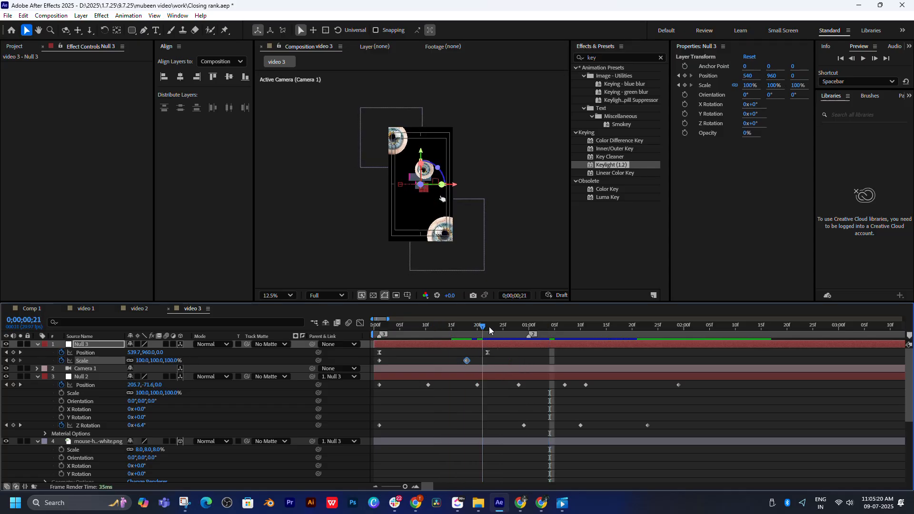
- Shift both of Null 3's Position keyframes four frames later, move its last Scale keyframe back to 0;00;00;14, and preview
left_click_drag(488, 326, 432, 332)
left_click_drag(482, 353, 379, 357)
left_click(466, 361)
left_click_drag(464, 365, 447, 365)
key("Home")
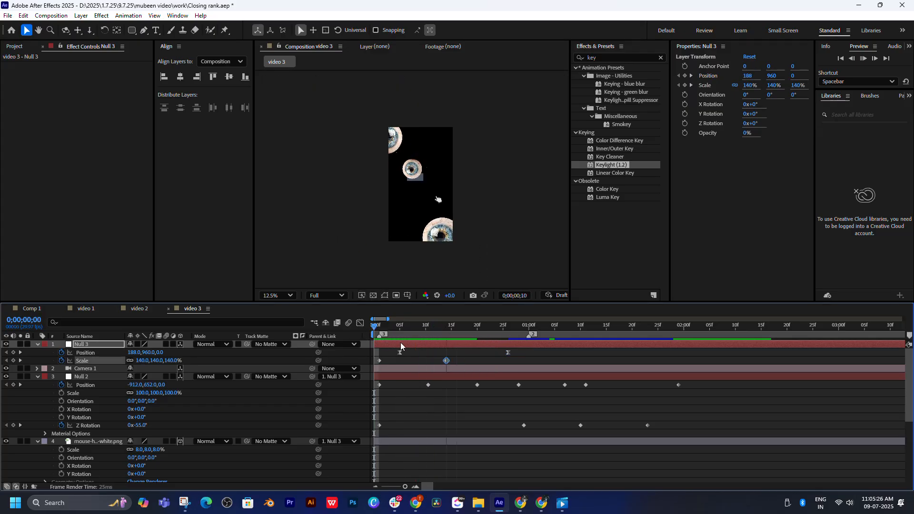
- Set Null 3's Scale to 120% at its first Scale keyframe, 0;00;00;01, and preview
left_click_drag(401, 328, 379, 358)
left_click(379, 361)
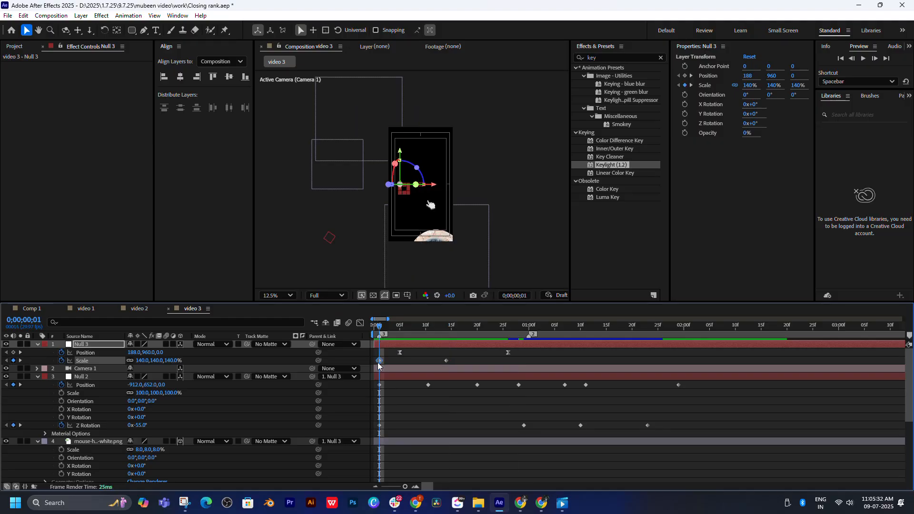
type("120")
key("Return")
key("space")
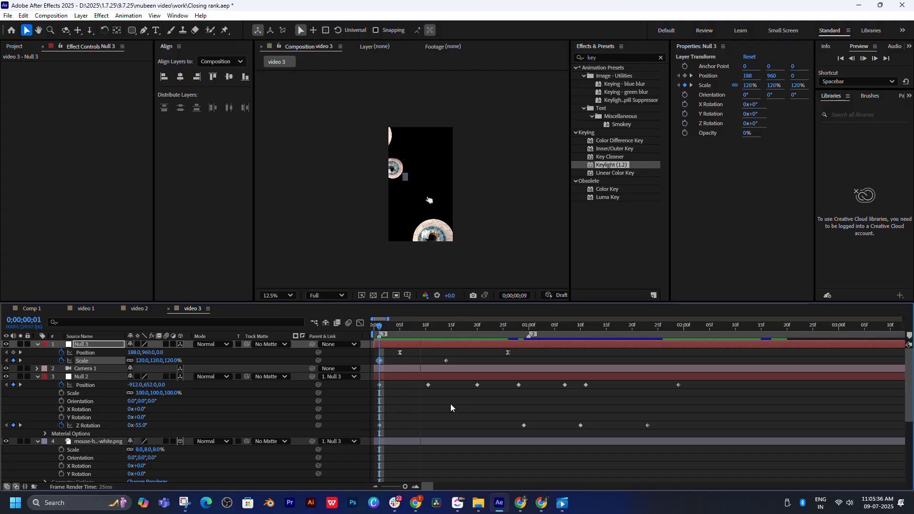
- Move Null 3's first Position keyframe to 0;00;00;10 and its last Scale keyframe to 0;00;00;13, and preview
left_click_drag(400, 353, 441, 361)
left_click_drag(430, 327, 461, 330)
key("space")
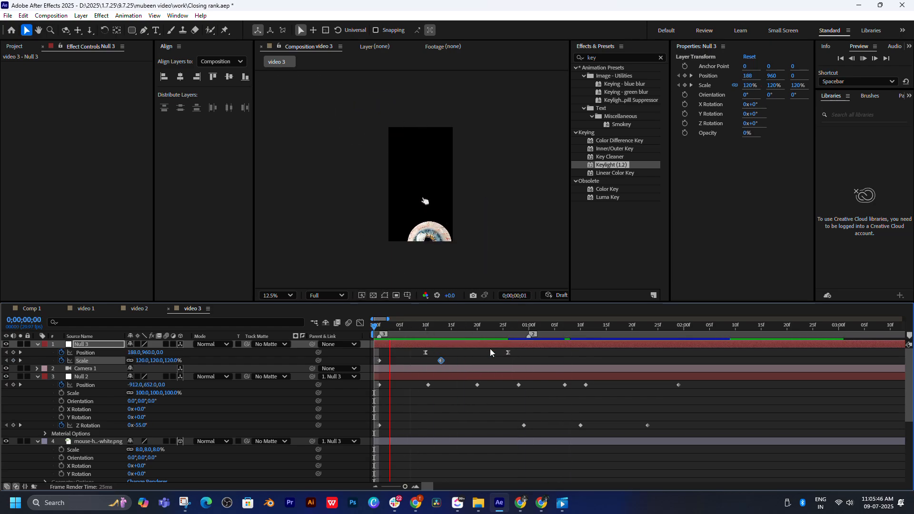
- Apply Easy Ease to Null 3's Scale keyframes, lengthen the slowdown into the last one in the speed graph, and preview
left_click(384, 336)
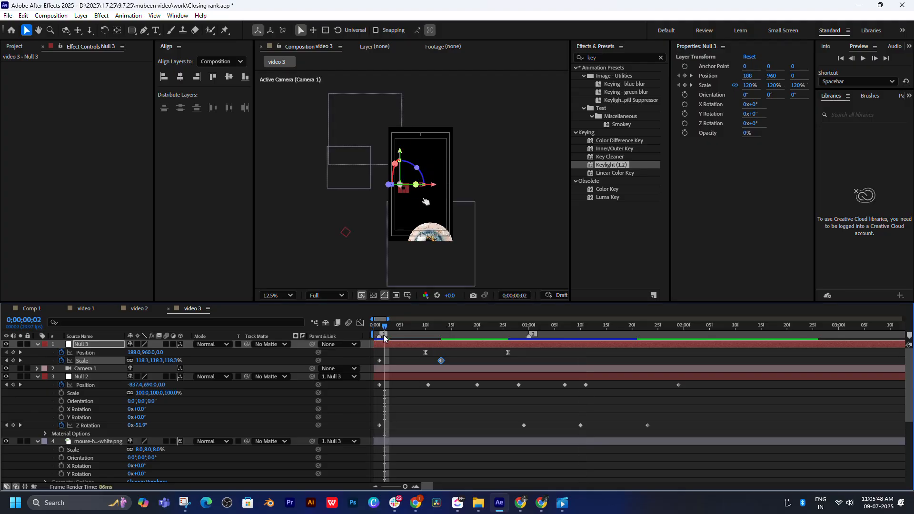
left_click_drag(452, 358, 362, 369)
key("F9")
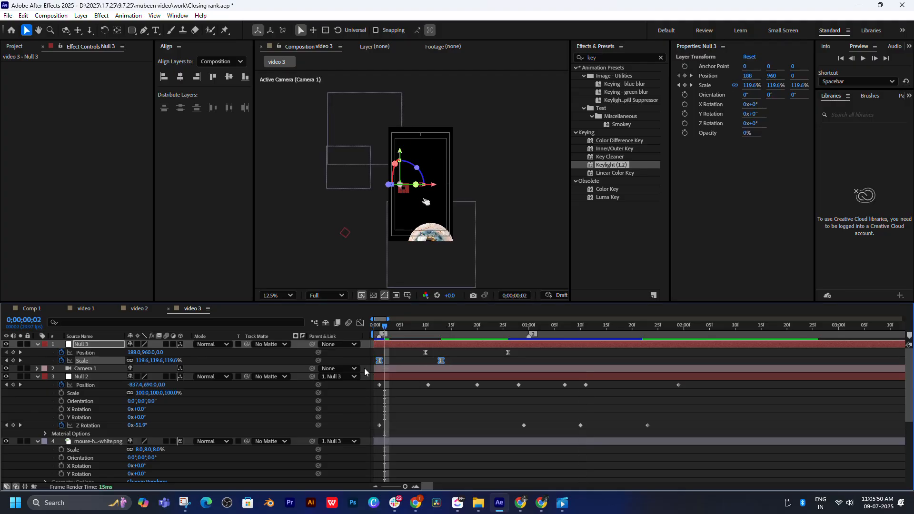
left_click(361, 323)
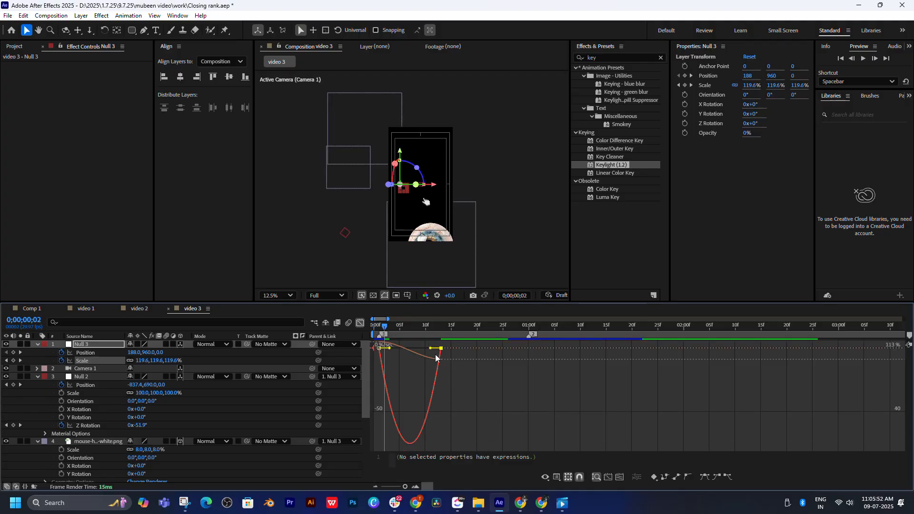
left_click_drag(432, 351, 421, 350)
left_click(361, 323)
left_click(376, 332)
key("space")
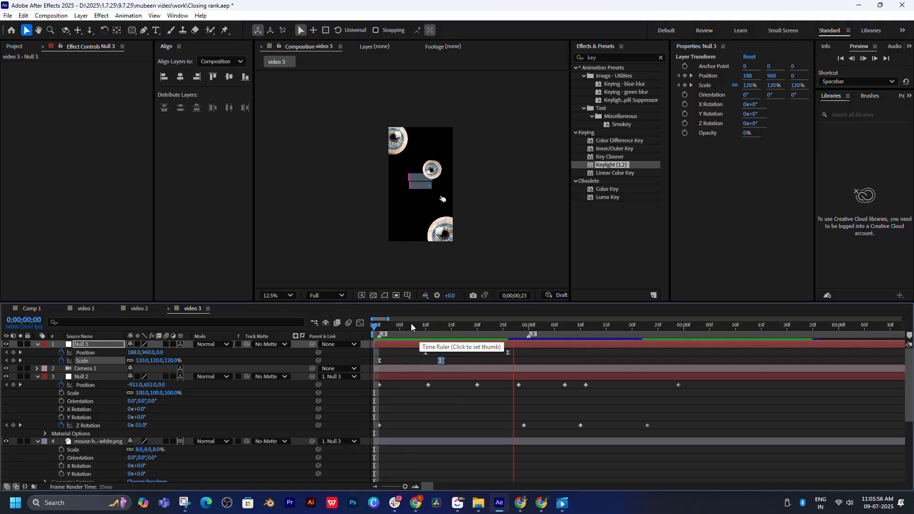
- Preview Null 3's combined Scale and Position motion several times from different early frames
key("space")
key("3")
key("space")
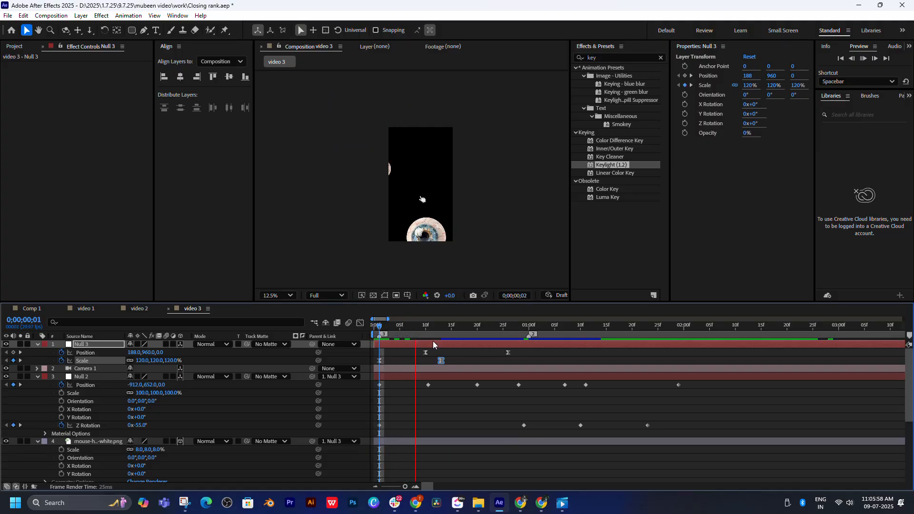
key("space")
left_click_drag(381, 329, 405, 340)
key("space")
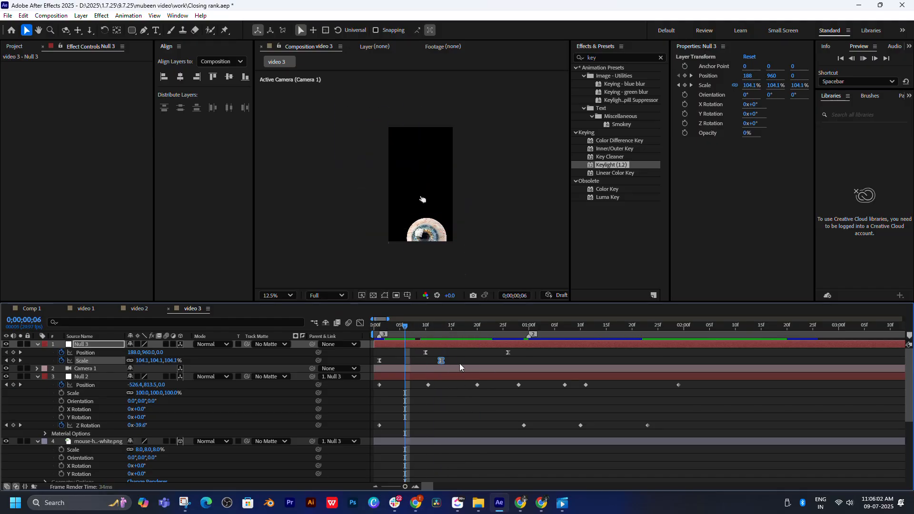
left_click_drag(402, 331, 384, 337)
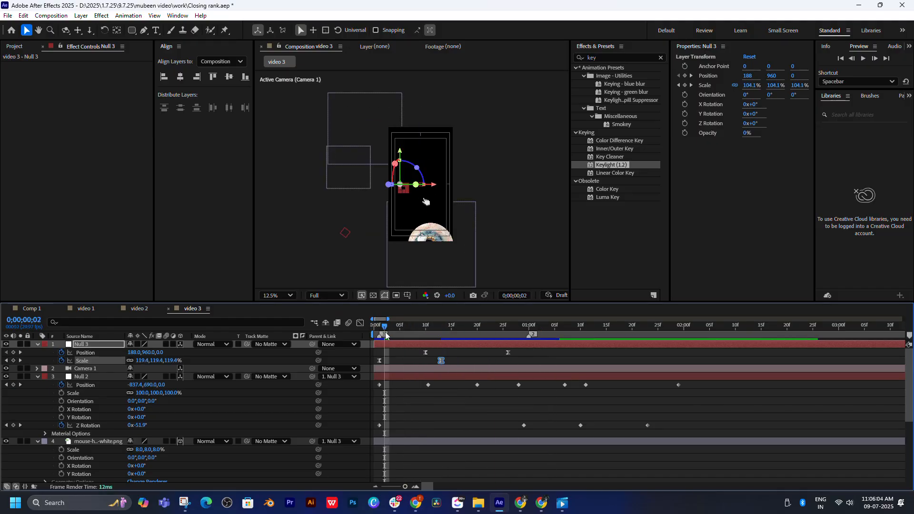
key("space")
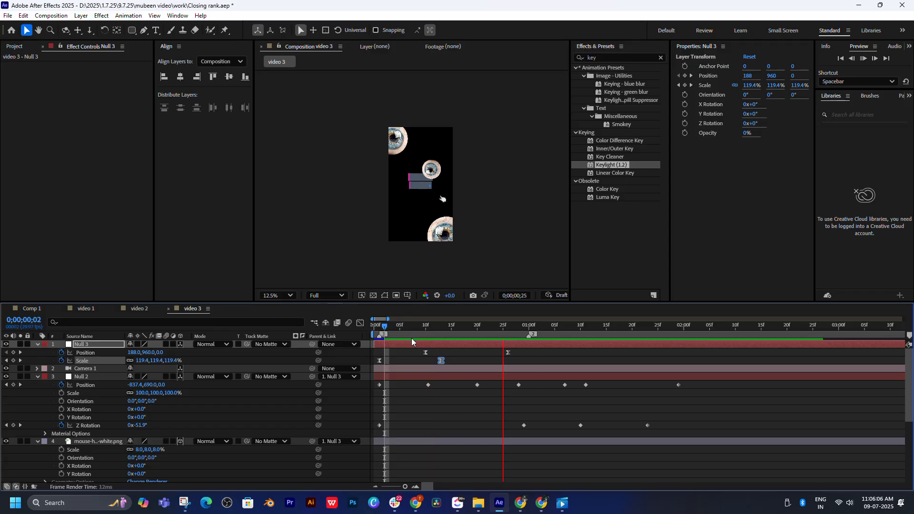
left_click(401, 327)
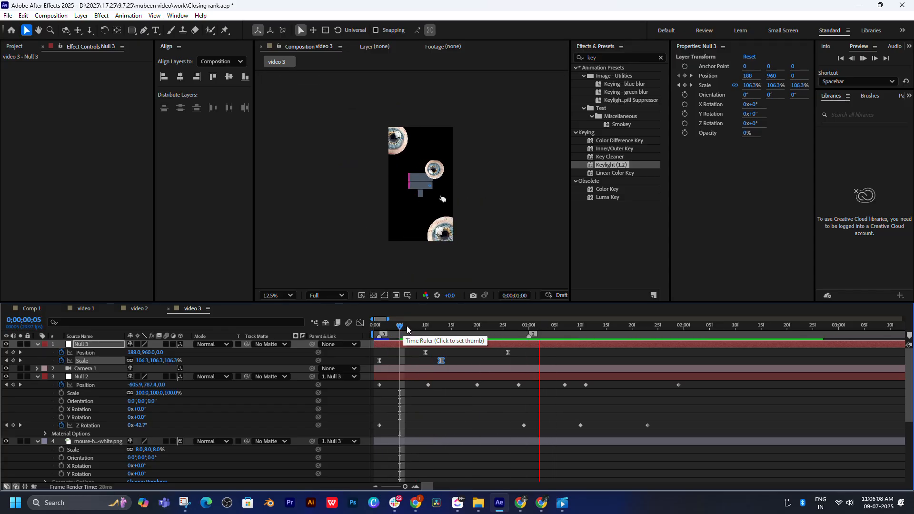
key("space")
- Move Null 3's last Position keyframe to 0;00;01;01 and preview the animation from several frames
left_click_drag(509, 353, 534, 353)
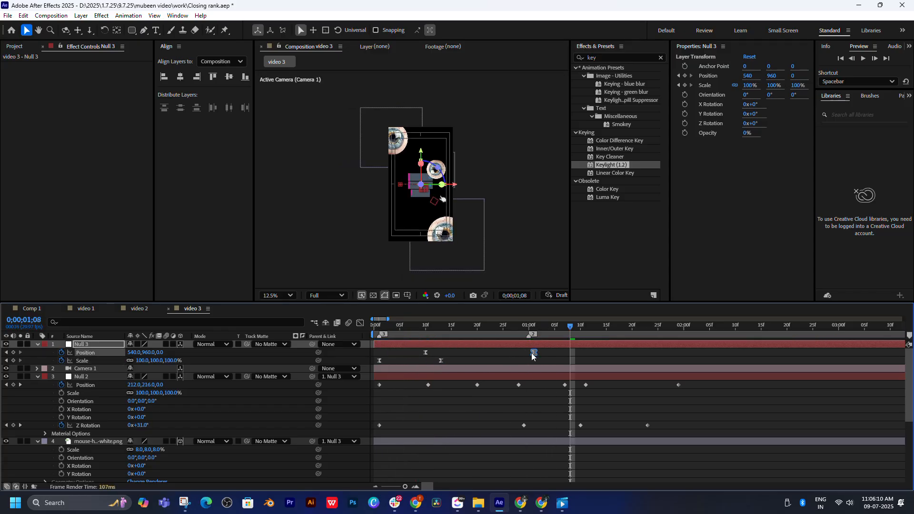
left_click(436, 327)
key("space")
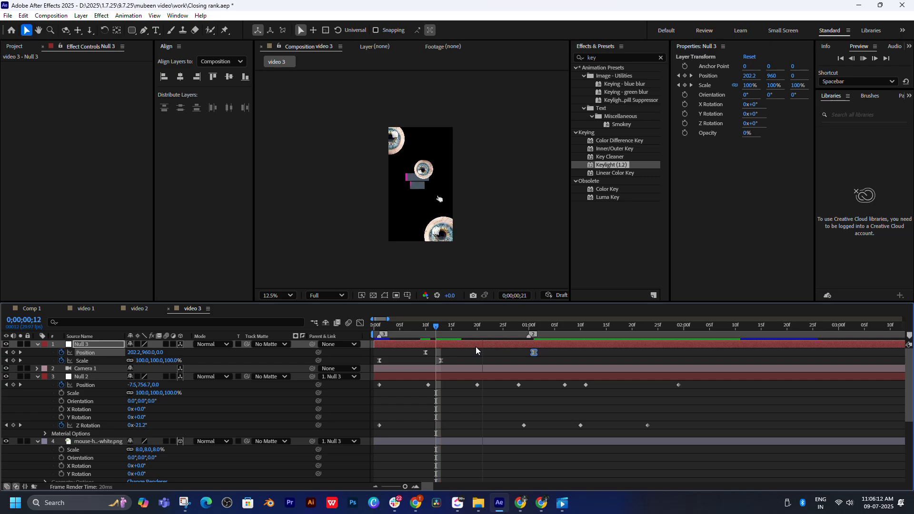
left_click(415, 328)
key("space")
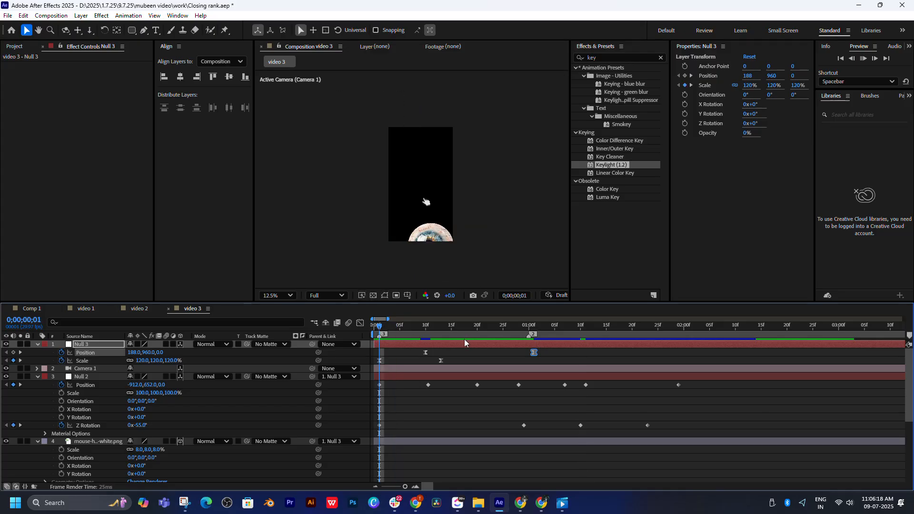
left_click(421, 325)
key("space")
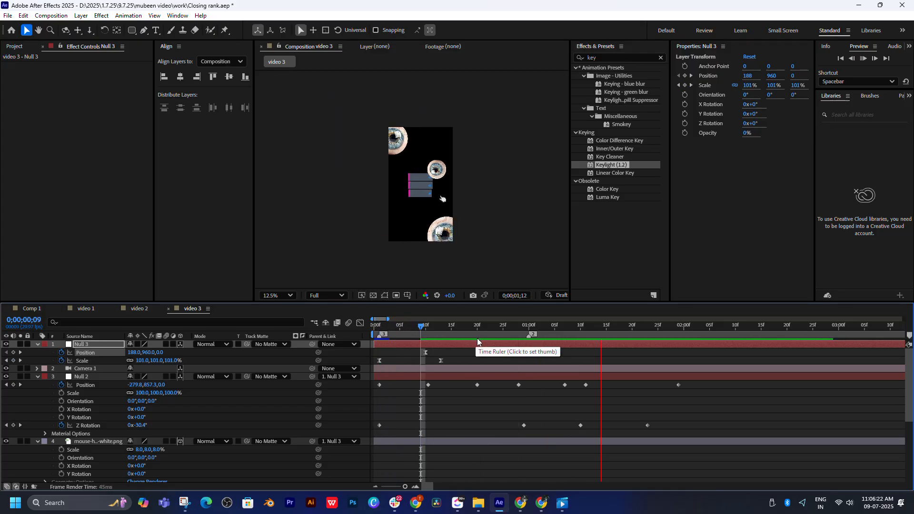
key("space")
left_click_drag(476, 331, 550, 329)
key("period")
key("space")
key("space")
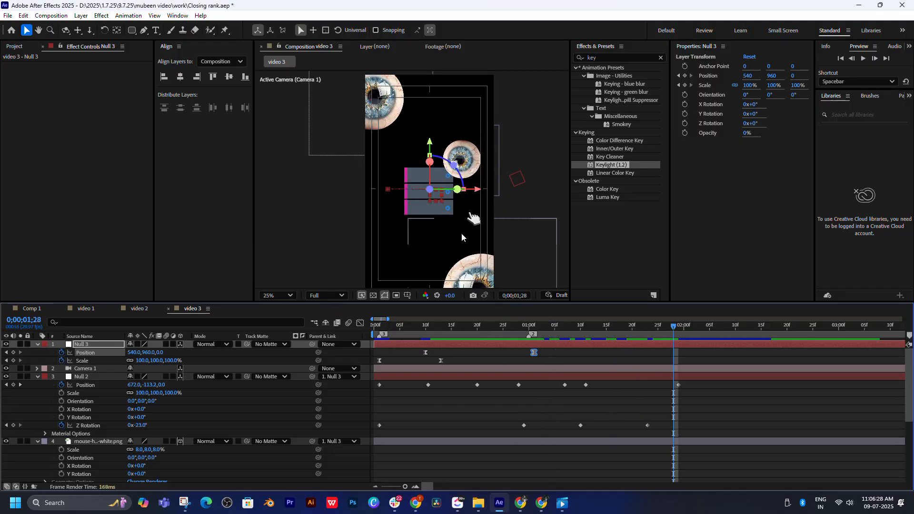
- Switch to the "App video voice over" Google Docs document in Chrome and read the Closing rank and Institute info scripts, including the "Just 3 Clicks" line
left_click(416, 503)
left_click(627, 9)
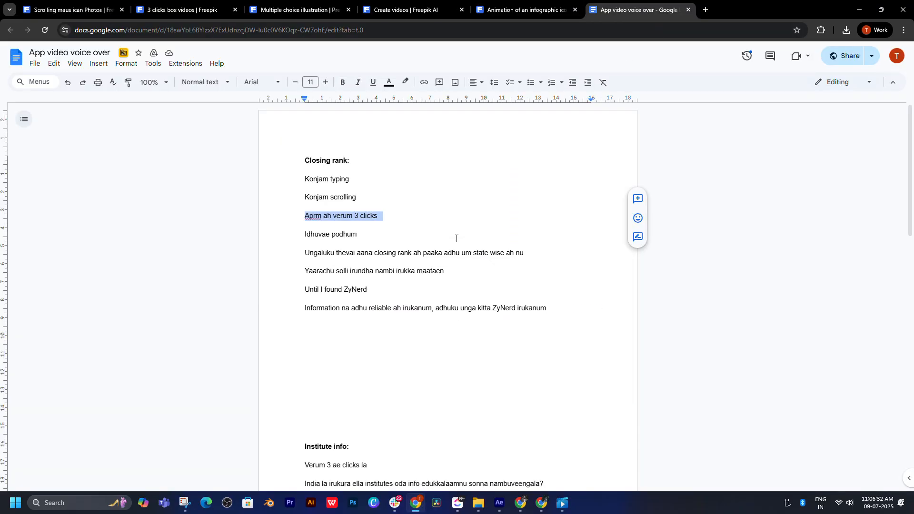
left_click_drag(352, 219, 306, 214)
scroll(344, 236, "down", 6)
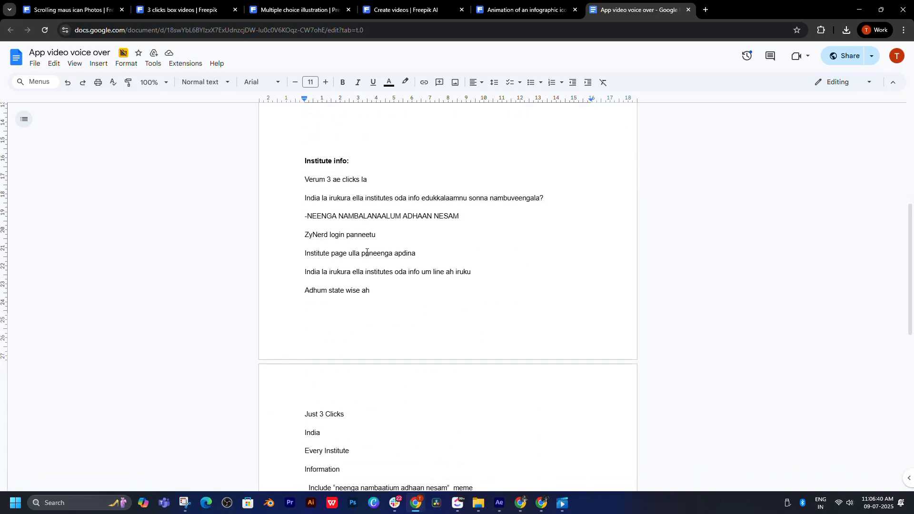
scroll(367, 252, "down", 6)
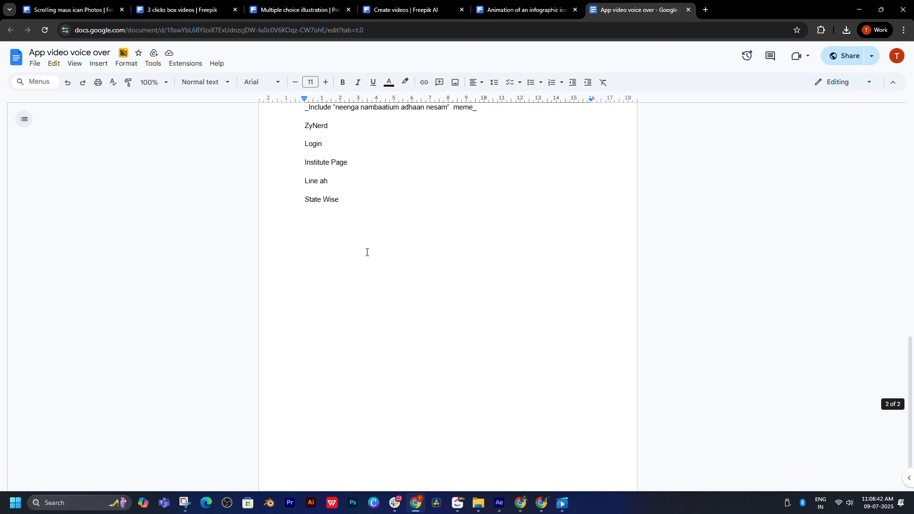
scroll(367, 253, "up", 4)
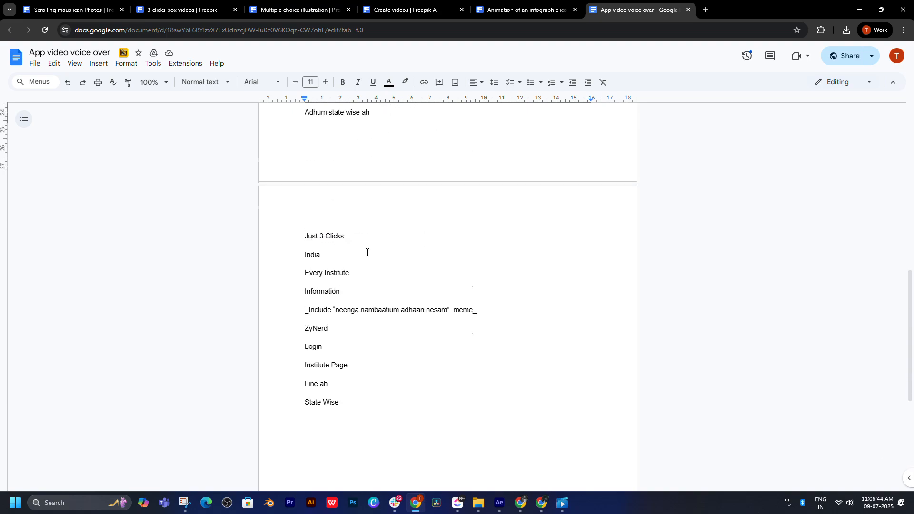
scroll(367, 252, "up", 1)
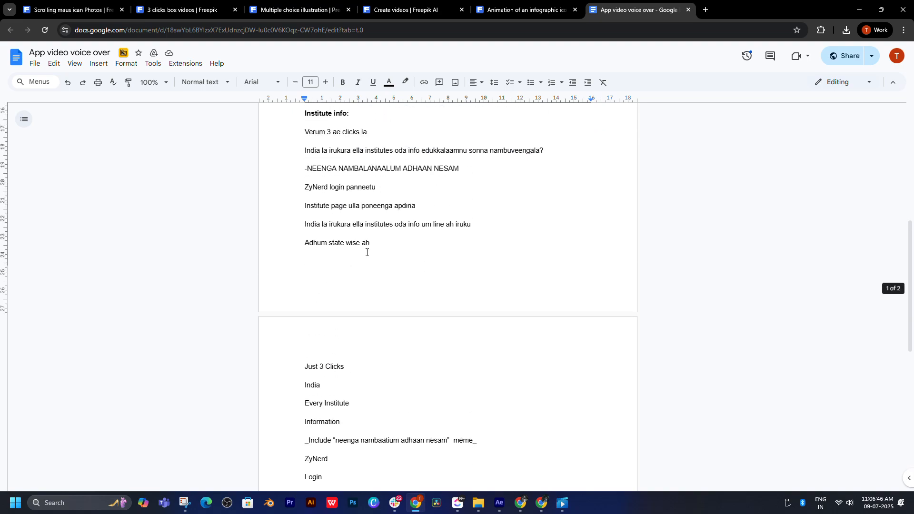
scroll(367, 252, "up", 1)
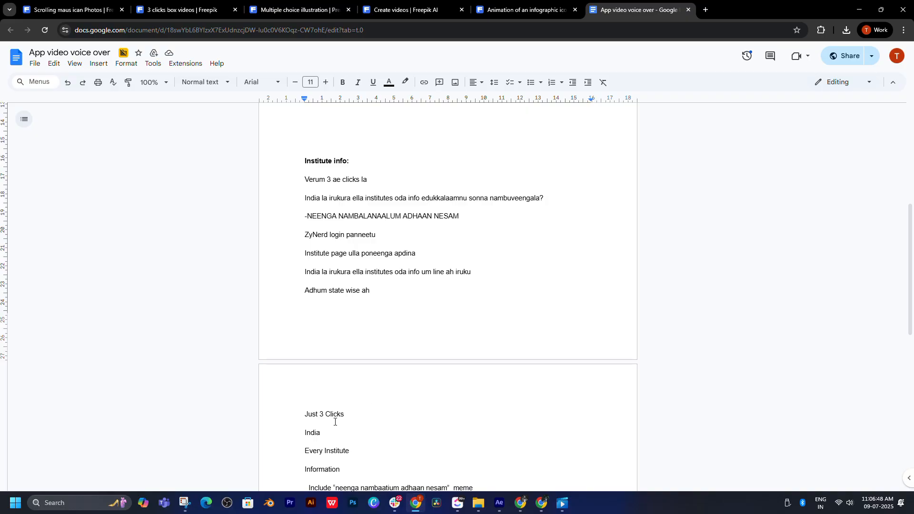
left_click_drag(344, 414, 306, 412)
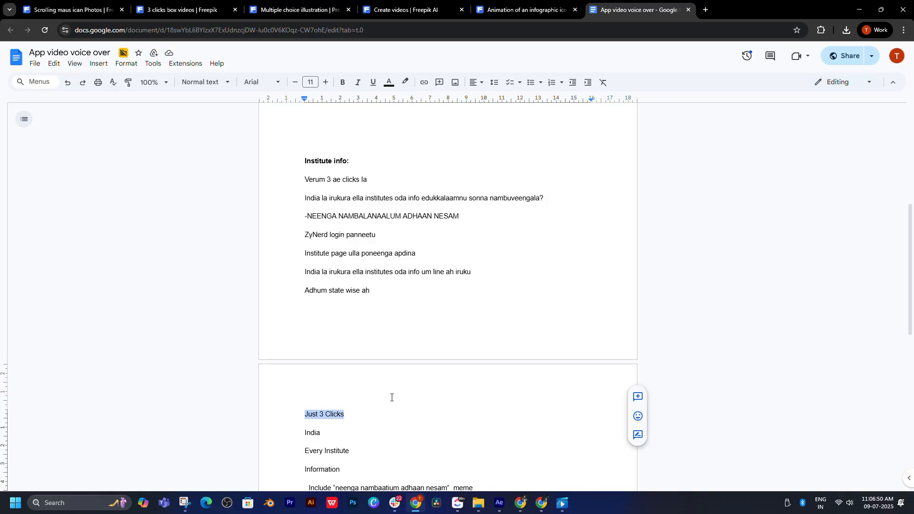
scroll(385, 400, "up", 6)
scroll(393, 398, "down", 7)
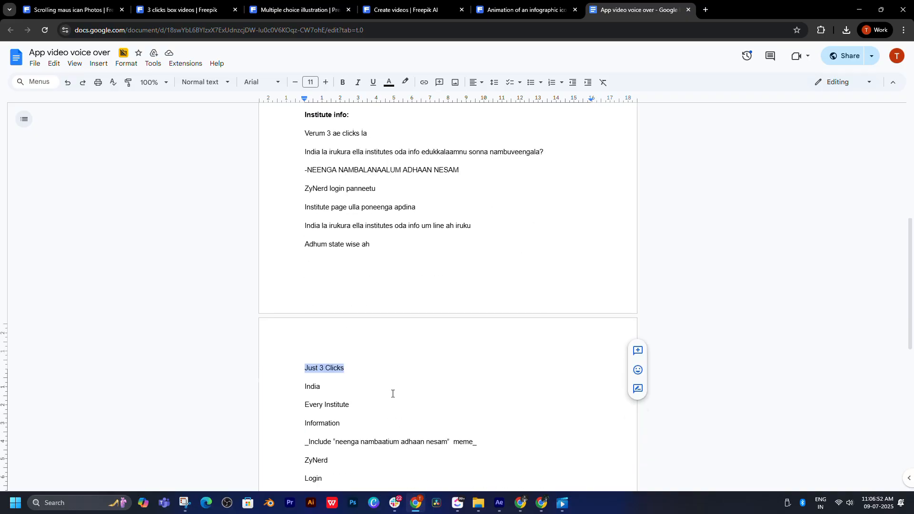
- Return to After Effects and copy the Scrolling text and its Shape Layer 1 matte from video 2 into video 3, showing their keyframes
scroll(393, 392, "up", 6)
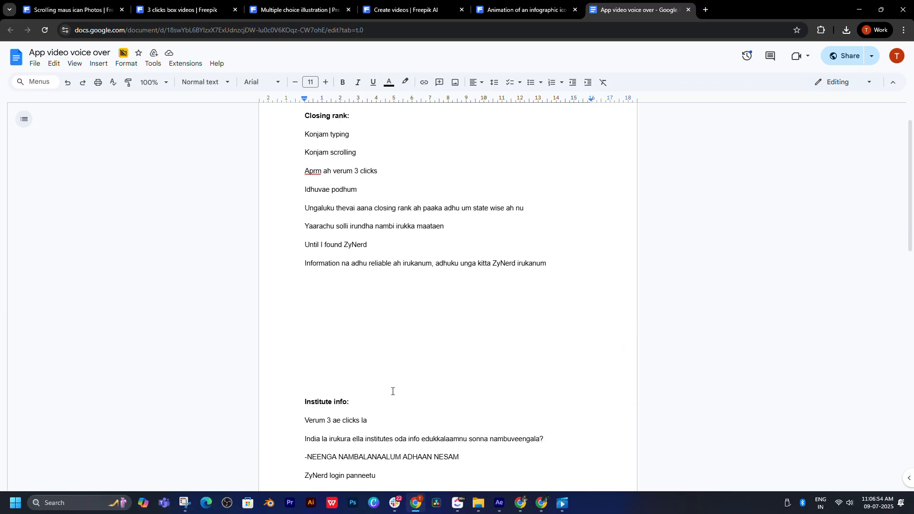
key("alt+Tab")
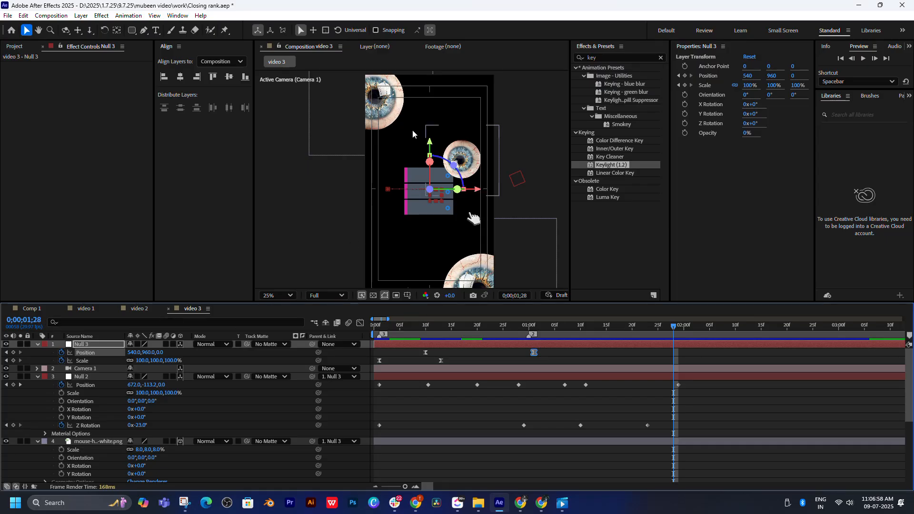
left_click(142, 309)
left_click_drag(456, 332, 527, 334)
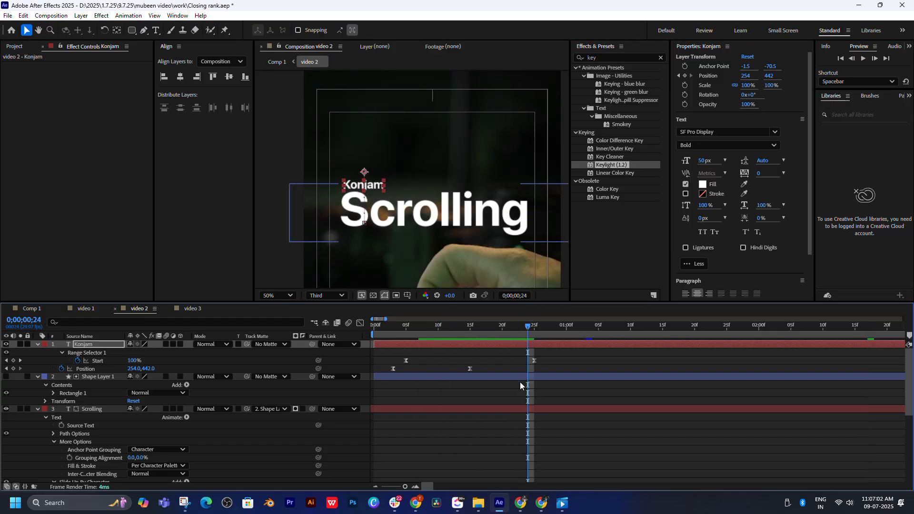
left_click(518, 378)
left_click(502, 412, "ctrl")
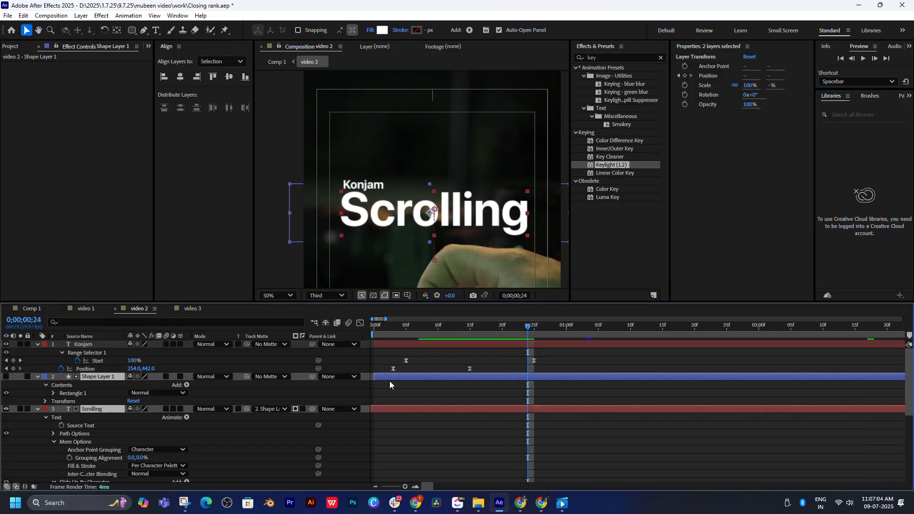
left_click(192, 308)
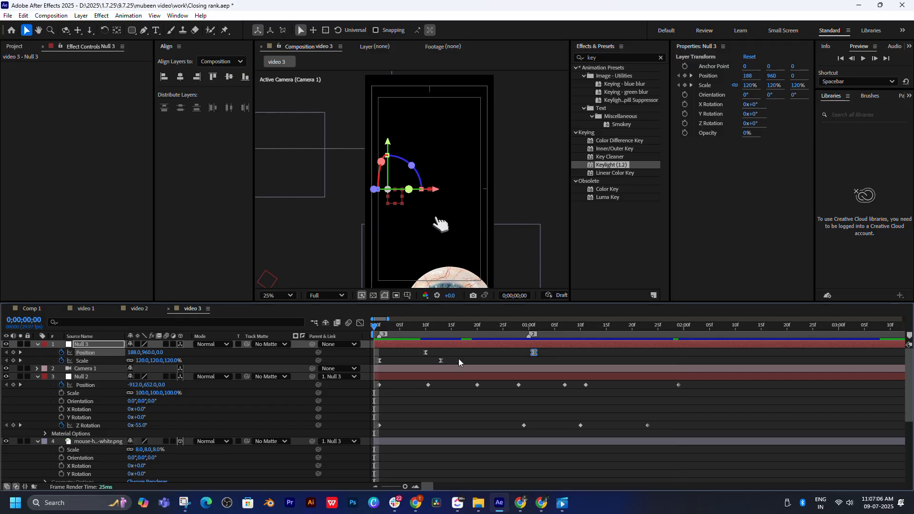
key("ctrl+v")
key("u")
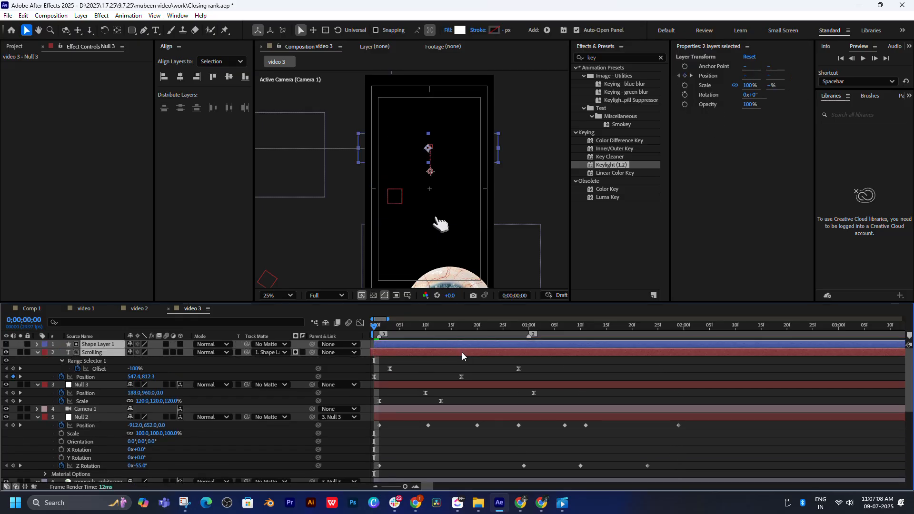
- Try to move the pasted Scrolling text below the bars without its matte
left_click(445, 332)
left_click_drag(445, 332, 533, 328)
left_click_drag(452, 150, 457, 229)
key("Delete")
- Move the Scrolling text with both Position keyframes, together with Shape Layer 1, to below the bar graphics at 0;00;00;17
left_click_drag(477, 373, 371, 380)
left_click(461, 329)
left_click(444, 233)
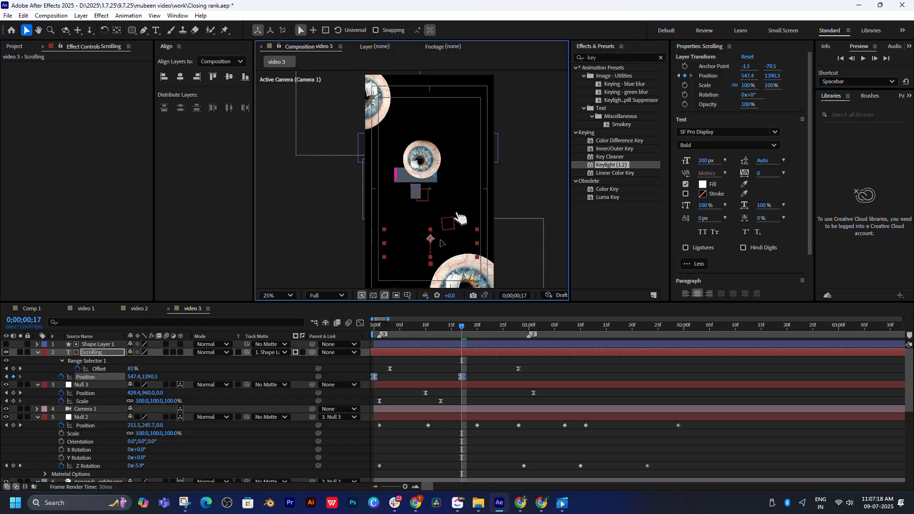
left_click_drag(484, 325, 582, 340)
key("space")
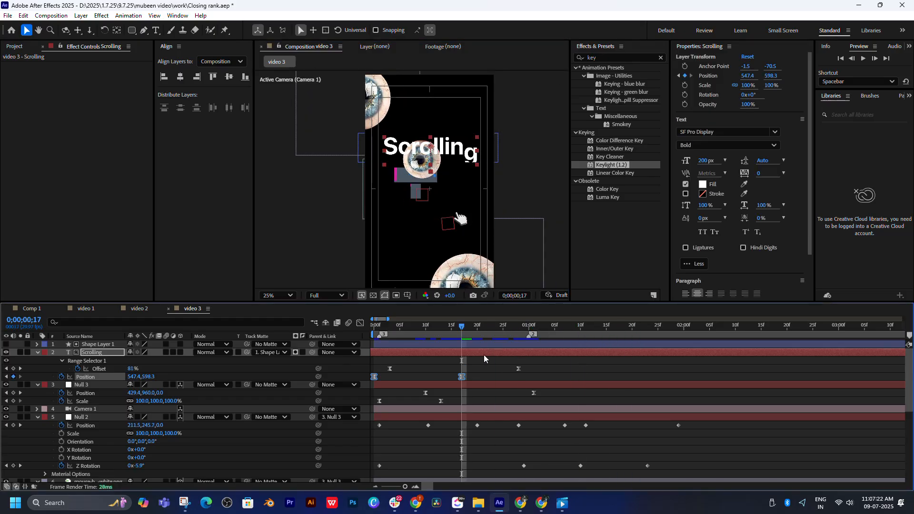
left_click(478, 345, "ctrl")
left_click_drag(459, 218, 439, 249)
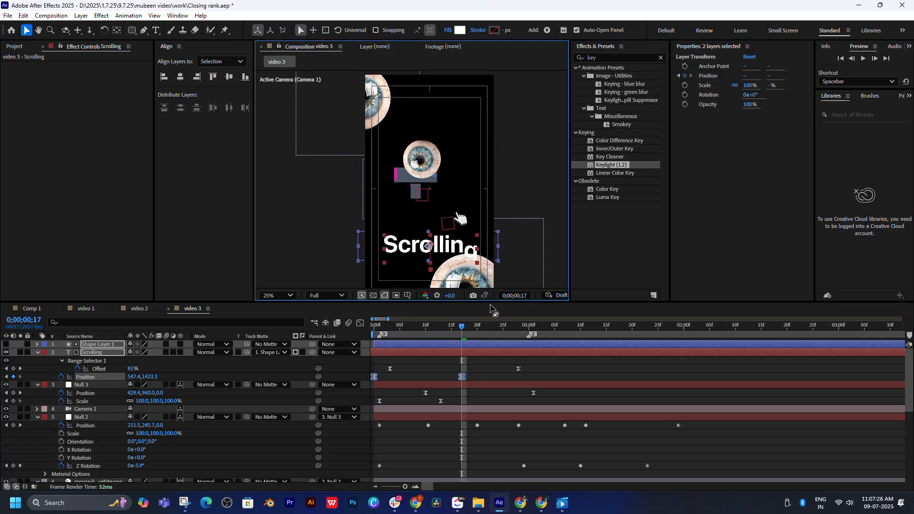
- Place a horizontal guide just below the bars and raise the Scrolling text and its matte to it, setting Position to 547.4, 1315.2
left_click_drag(477, 332, 661, 340)
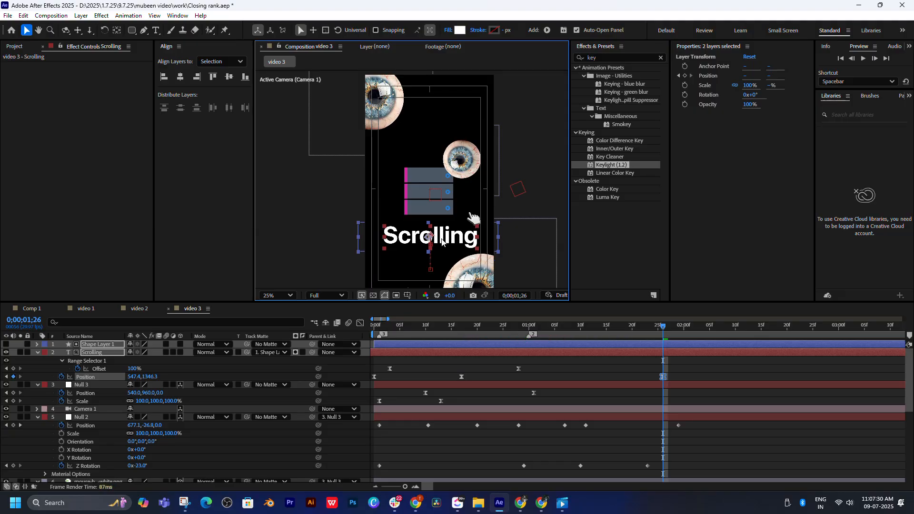
left_click_drag(460, 330, 643, 331)
key("ctrl+r")
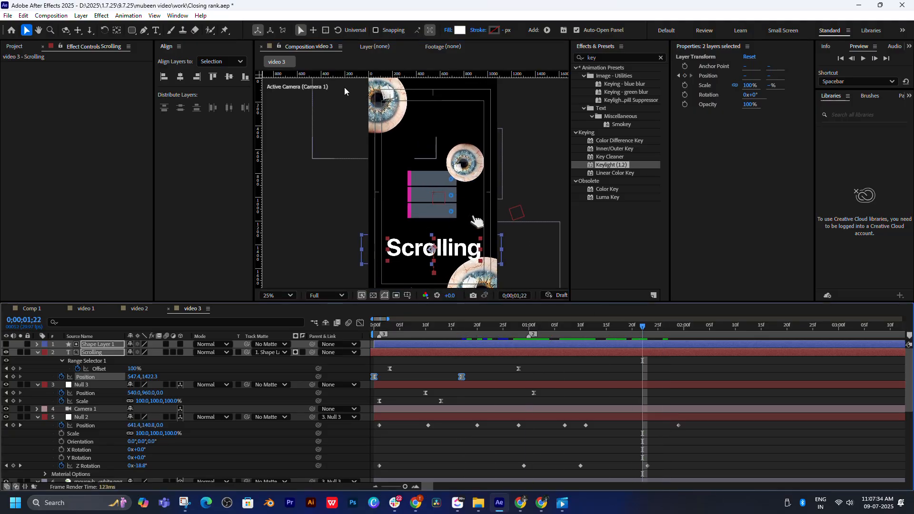
left_click_drag(345, 74, 379, 229)
scroll(447, 216, "up", 3)
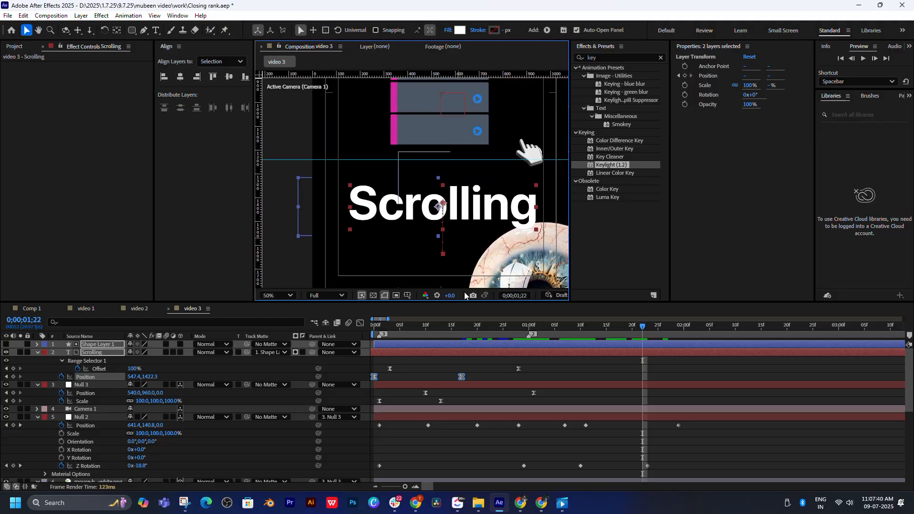
left_click(460, 331)
left_click_drag(474, 204, 473, 188)
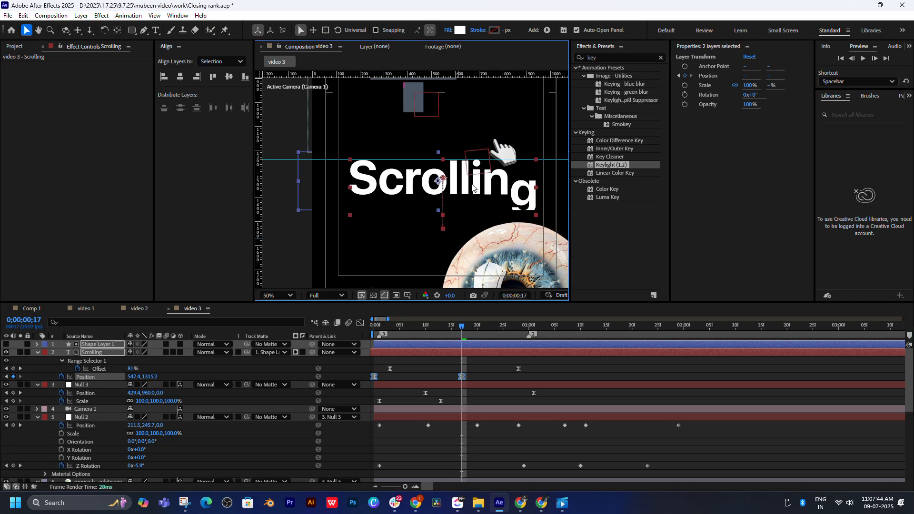
left_click(503, 329)
left_click(513, 360)
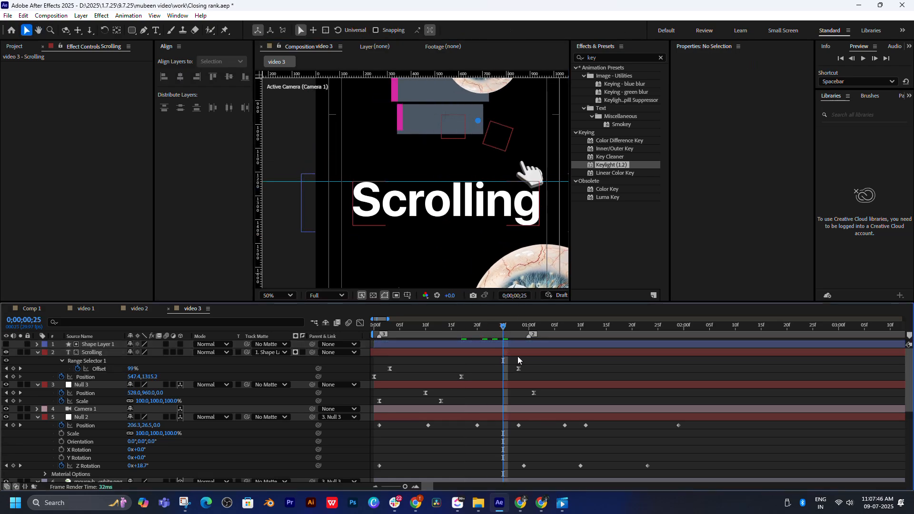
- Open the Scrolling text for editing, copy "Just 3 Clicks" from the voice-over document in Chrome, and return to After Effects
double_click(518, 355)
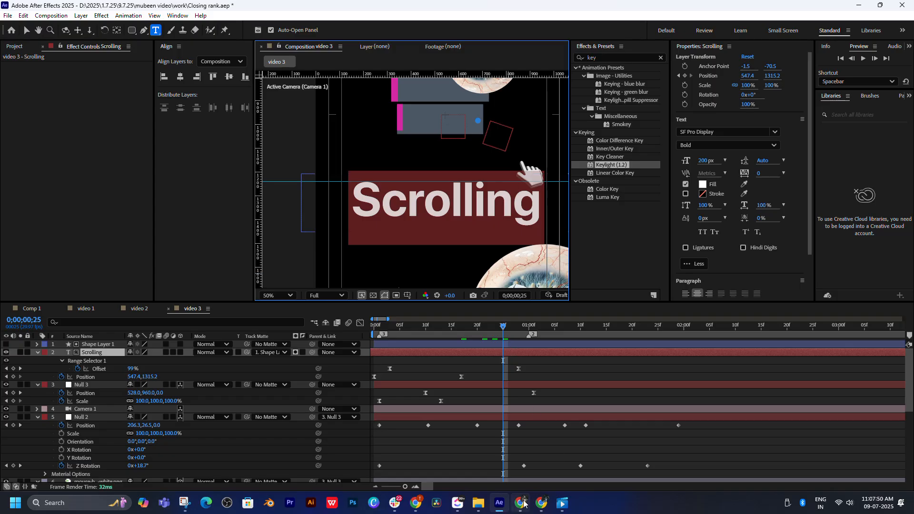
left_click(416, 503)
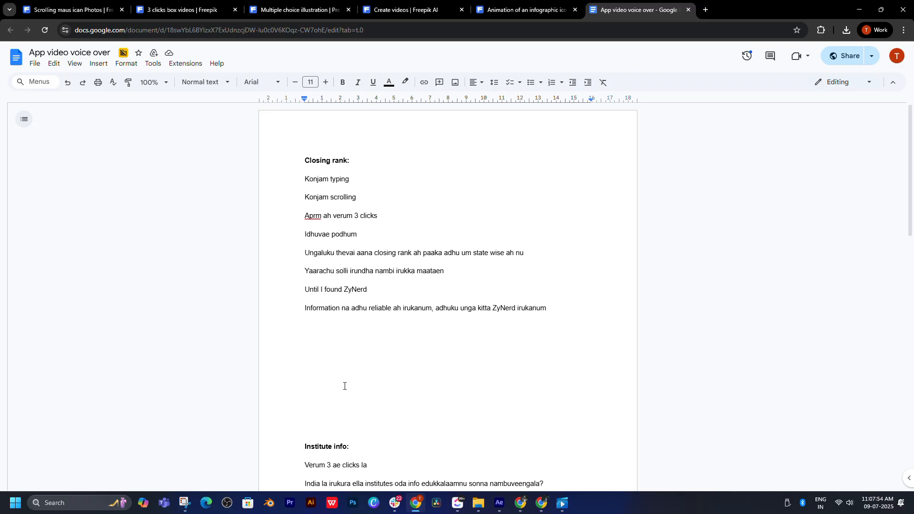
left_click_drag(356, 216, 382, 215)
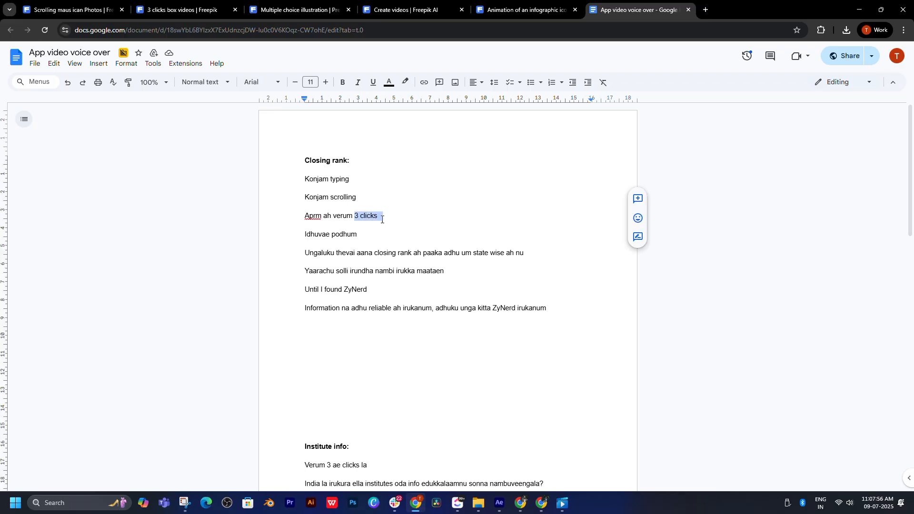
scroll(382, 220, "down", 5)
scroll(335, 418, "down", 3)
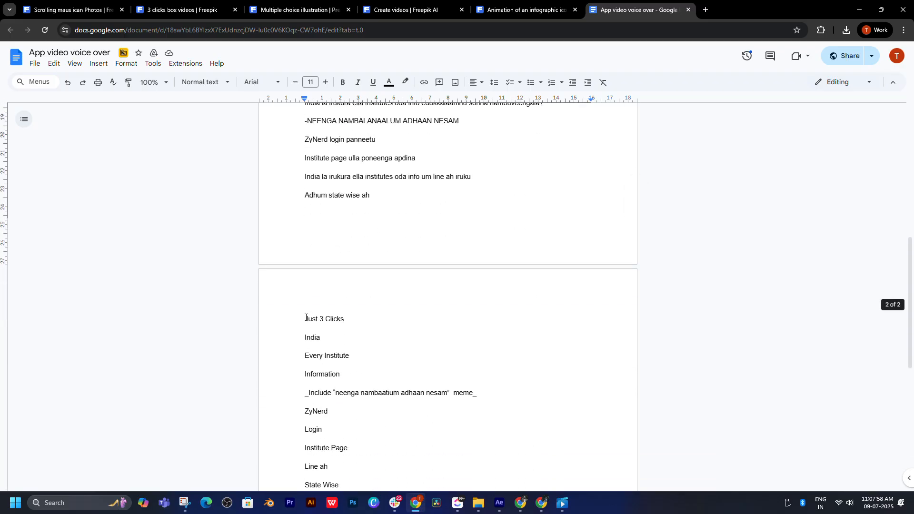
left_click_drag(306, 318, 344, 319)
key("ctrl+c")
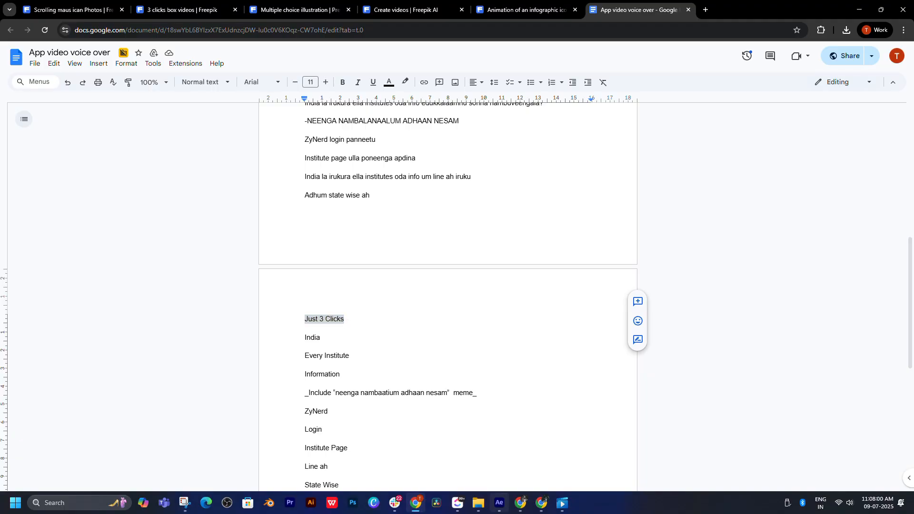
key("alt+Tab")
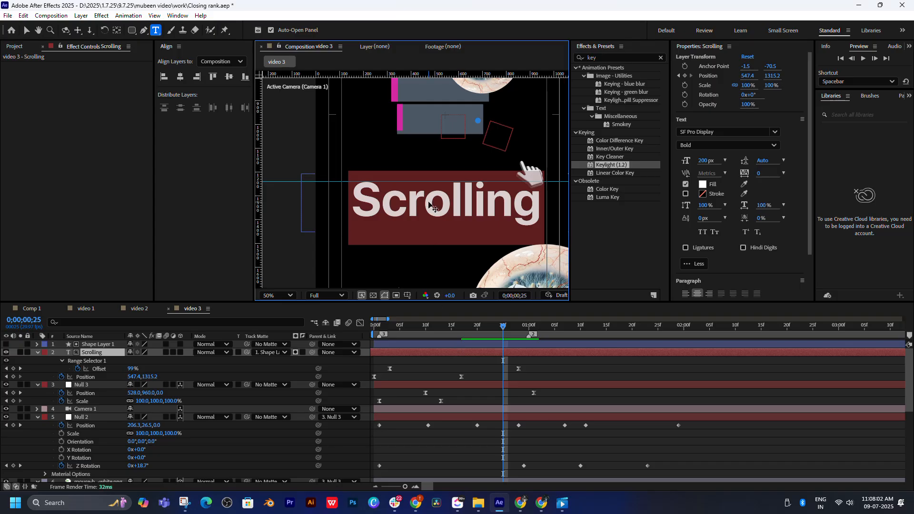
- Replace the Scrolling text with the copied line, remove the word "Just" so it reads "3 Clicks", and preview the animation
double_click(431, 205)
key("ctrl+v")
left_click_drag(418, 200, 292, 200)
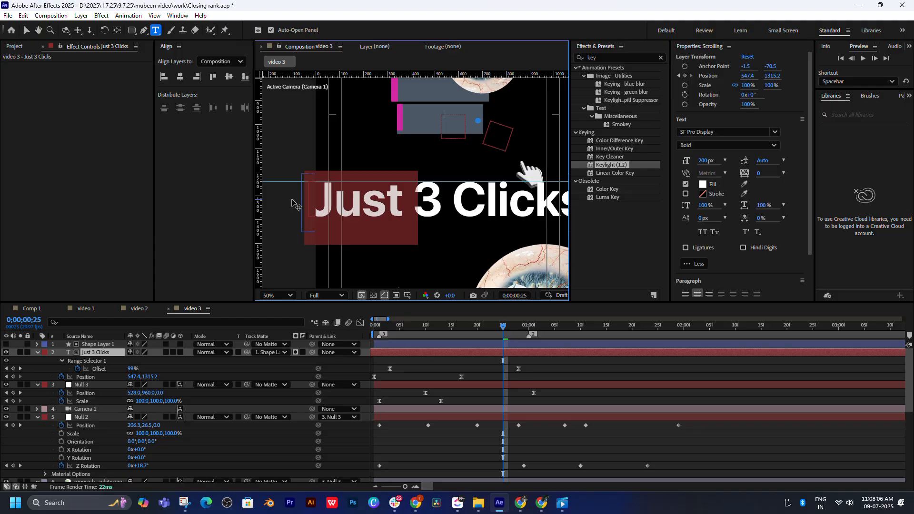
key("BackSpace")
left_click_drag(482, 330, 426, 334)
key("space")
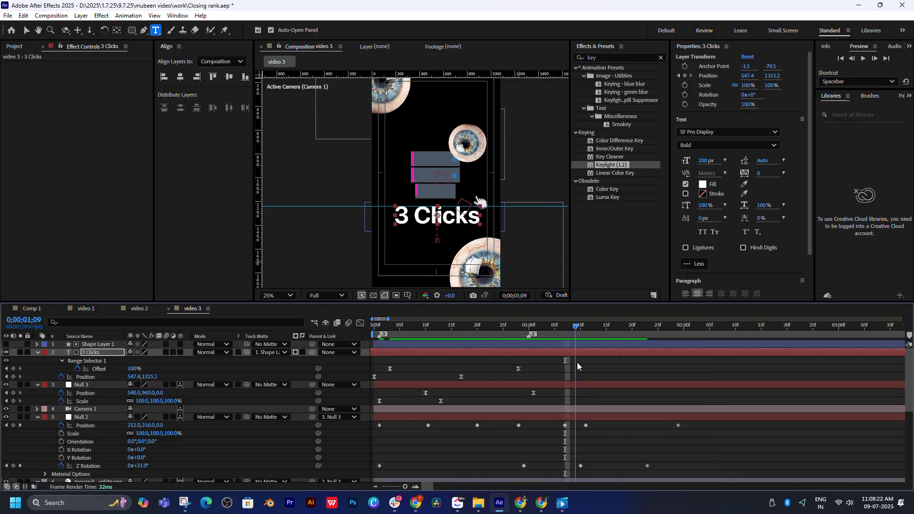
- Move the mouse-hand image onto Null 2 at 0;00;01;11, parent it to Null 2, and preview the click motion
mouse_move(526, 369)
left_mouse_down()
mouse_move(498, 365)
mouse_move(519, 367)
left_mouse_up()
scroll(529, 394, "down", 1)
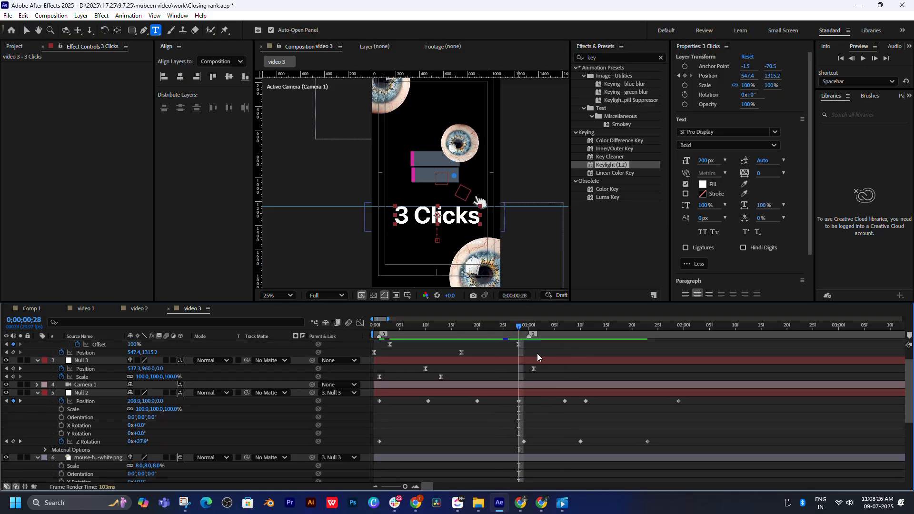
key("space")
left_click_drag(565, 339, 581, 355)
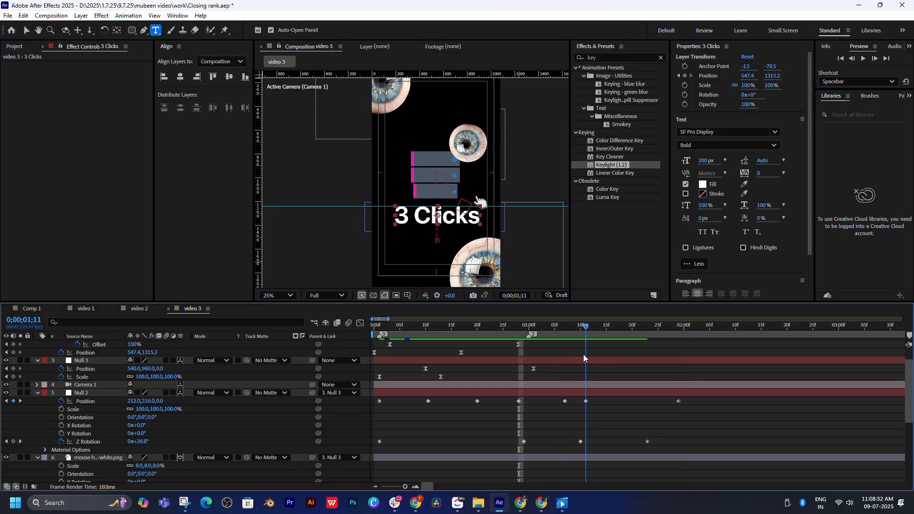
left_click(567, 394)
left_click(83, 459)
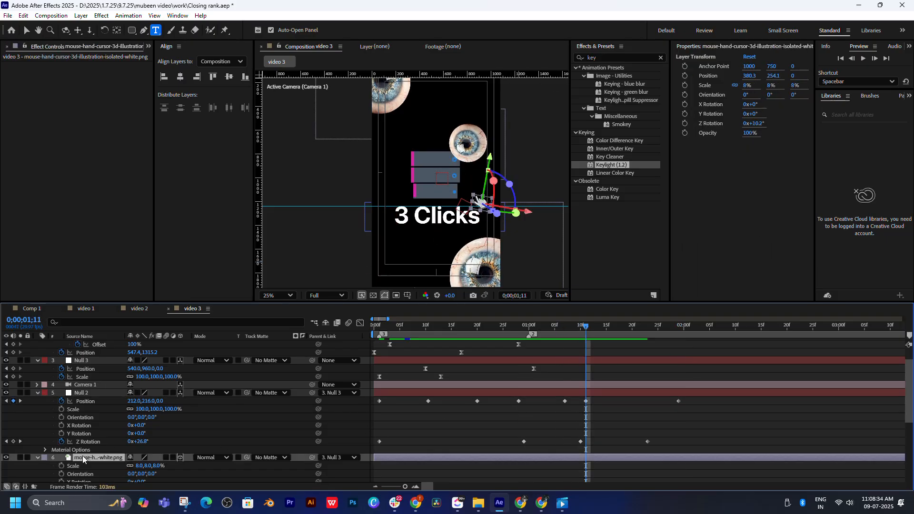
left_click_drag(492, 195, 514, 208)
key("v")
left_click_drag(310, 458, 83, 393)
left_click_drag(490, 335, 705, 349)
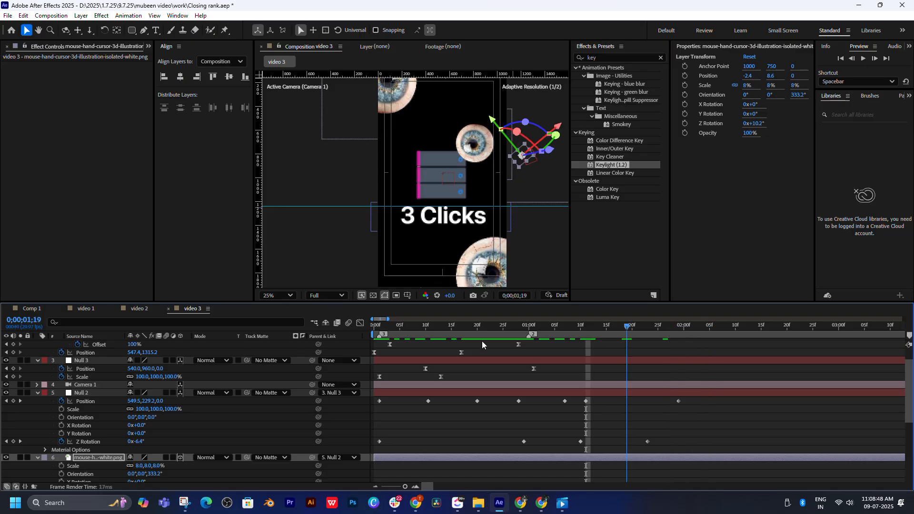
key("space")
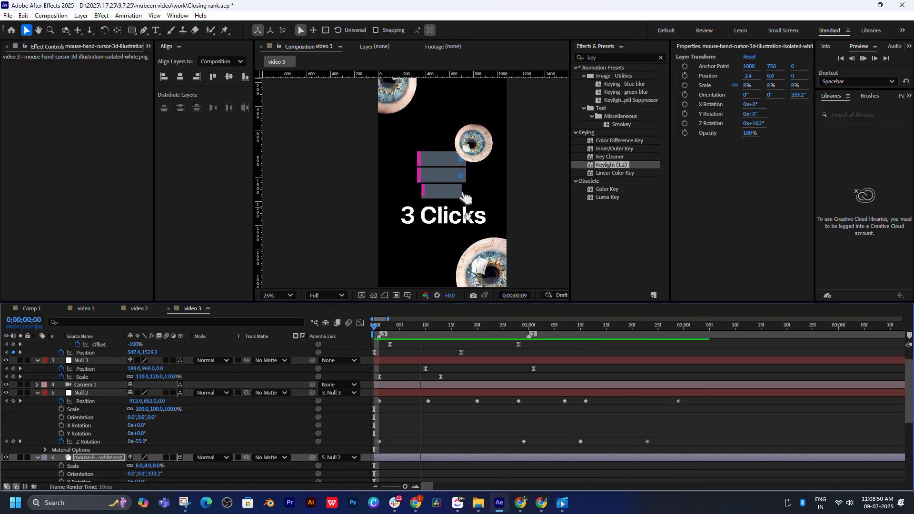
- Fit the composition in the viewer, set the preview resolution to Quarter, and play the animation from 0;00;00;03
scroll(475, 232, "down", 3)
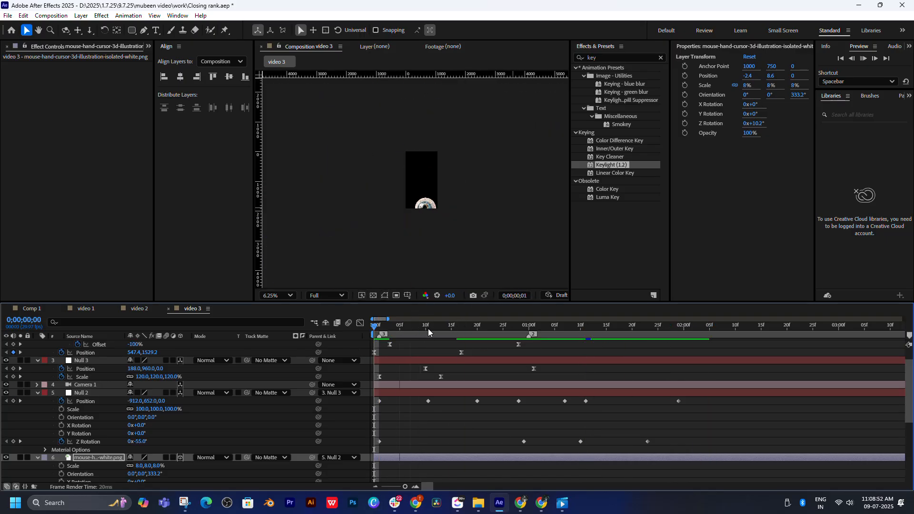
left_click(277, 296)
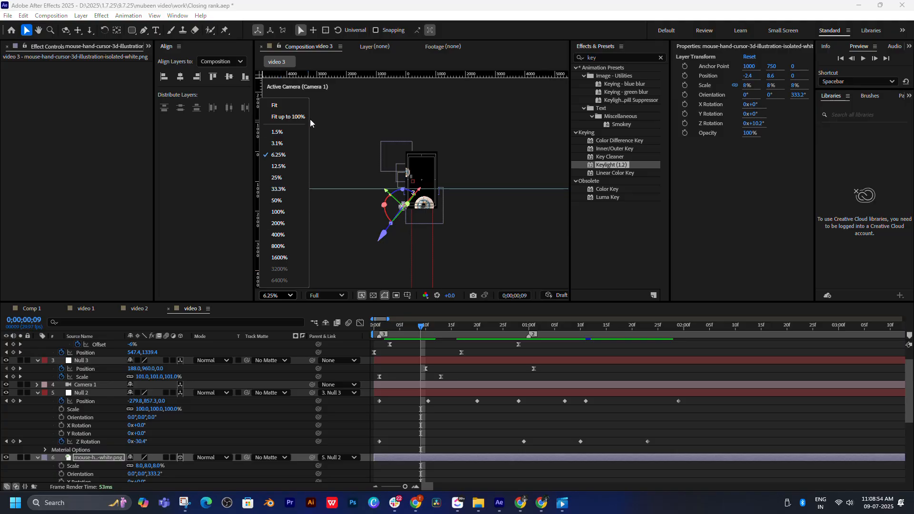
left_click(289, 104)
left_click(322, 296)
left_click(327, 361)
left_click(390, 329)
key("space")
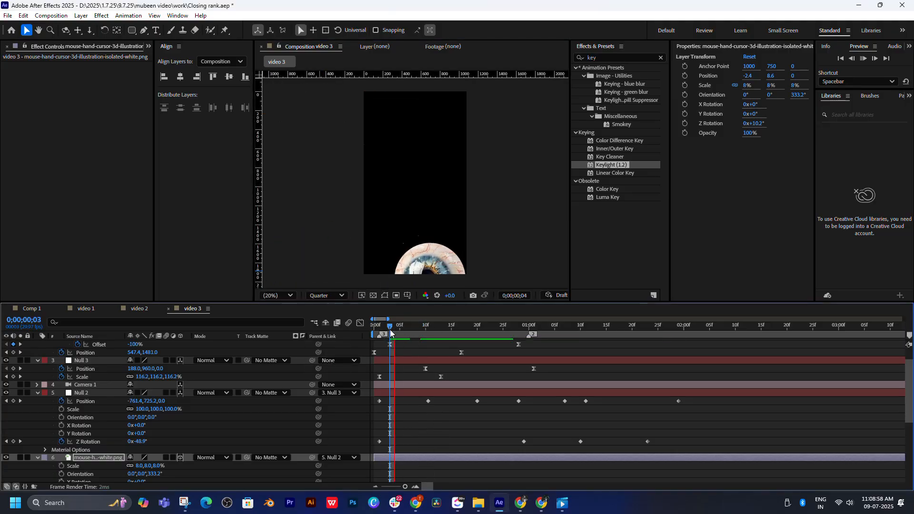
key("space")
- Delay the 3 Clicks text with its Offset and Position keyframes and the Shape Layer 1 matte, and preview the timing
left_click(381, 329)
left_click_drag(381, 329, 457, 333)
left_click(539, 368)
left_click_drag(540, 364, 415, 383)
scroll(549, 364, "up", 2)
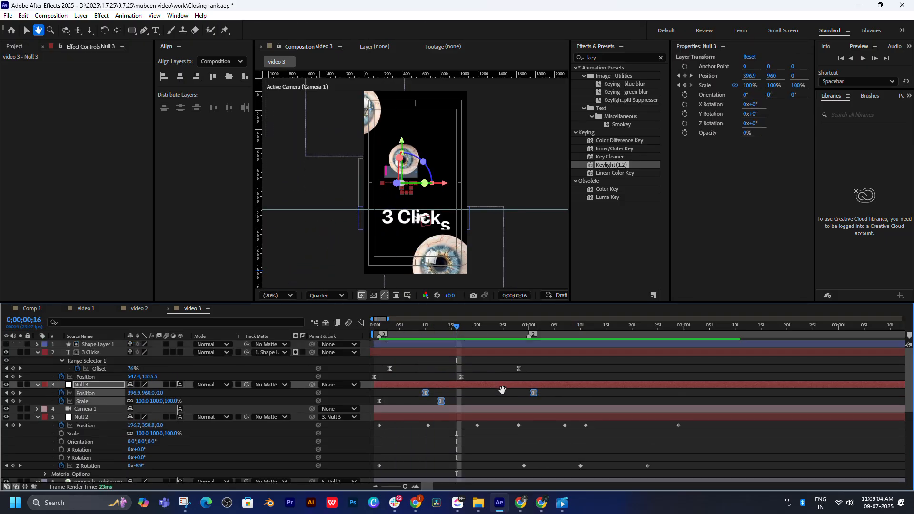
left_click(548, 363)
left_click(526, 383)
left_click_drag(529, 363, 364, 376)
left_click(408, 347, "ctrl")
left_click_drag(411, 352, 556, 377)
scroll(487, 357, "right", 3)
key("space")
- Retime the first Offset and Position keyframes of 3 Clicks, starting Position at 0;00;00;18, and preview the text reveal
left_click(557, 376)
left_click_drag(428, 364, 392, 379)
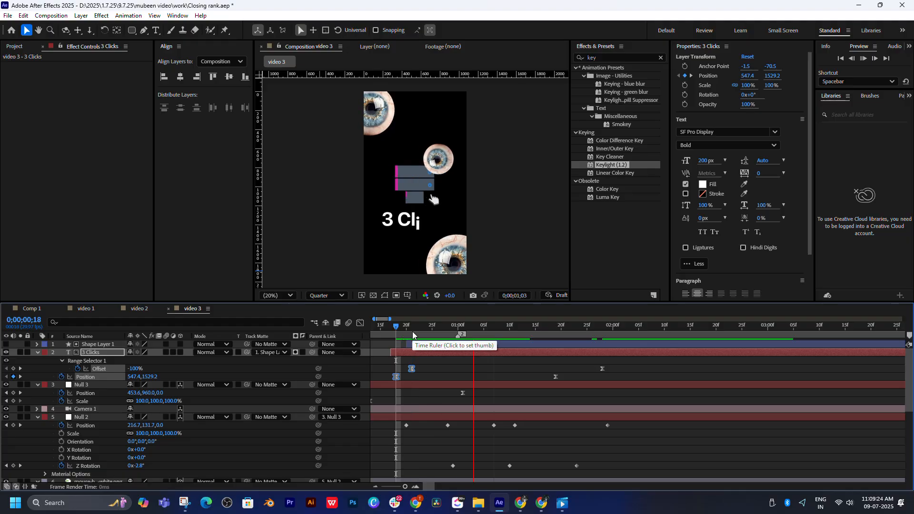
key("space")
key("space")
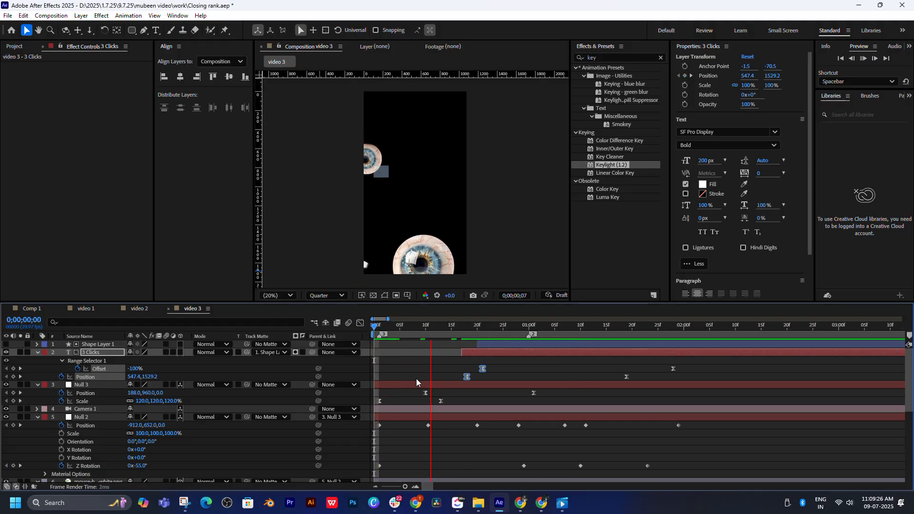
left_click(451, 327)
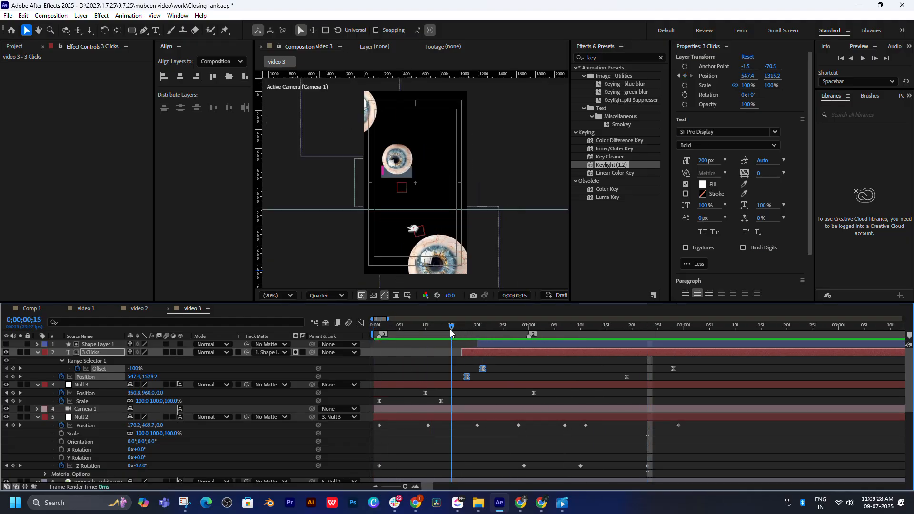
key("space")
left_click_drag(477, 335, 531, 335)
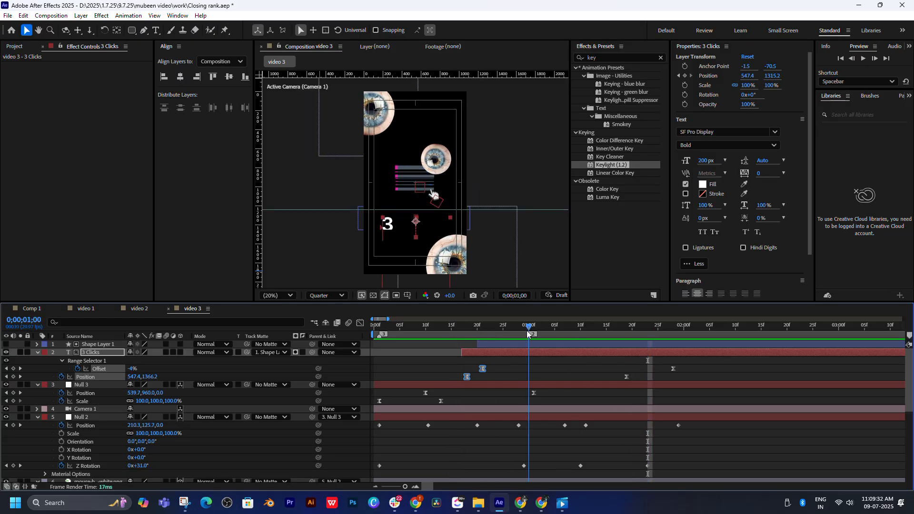
- Play the 3 Clicks reveal from 0;00;00;09 and scrub to 0;00;00;27 to check its timing
key("space")
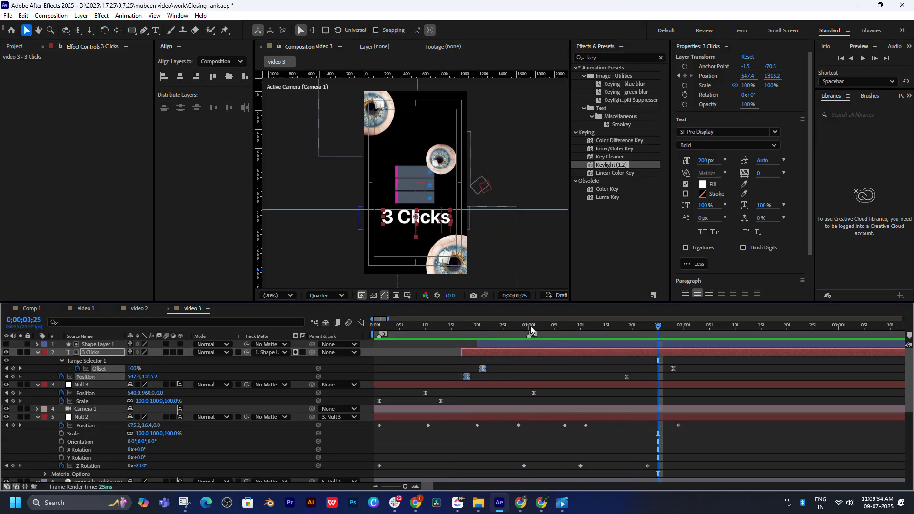
left_click(421, 327)
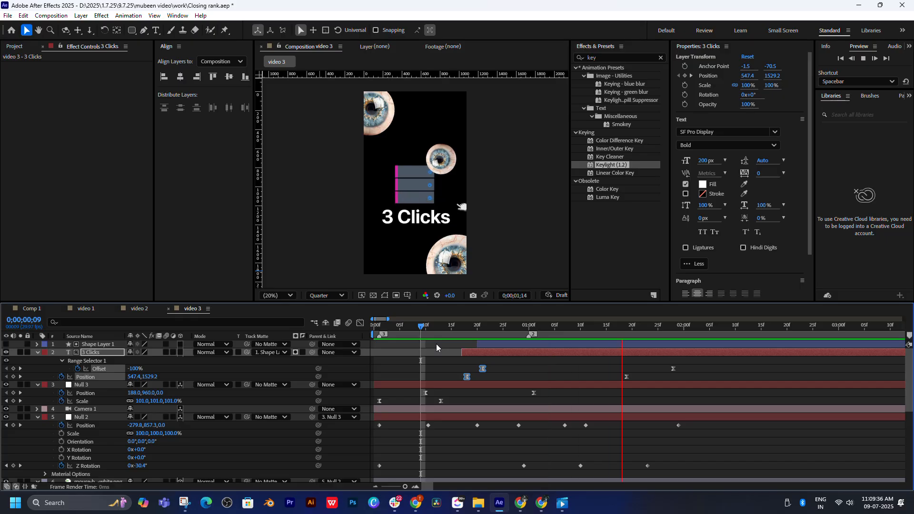
left_click_drag(439, 327, 512, 330)
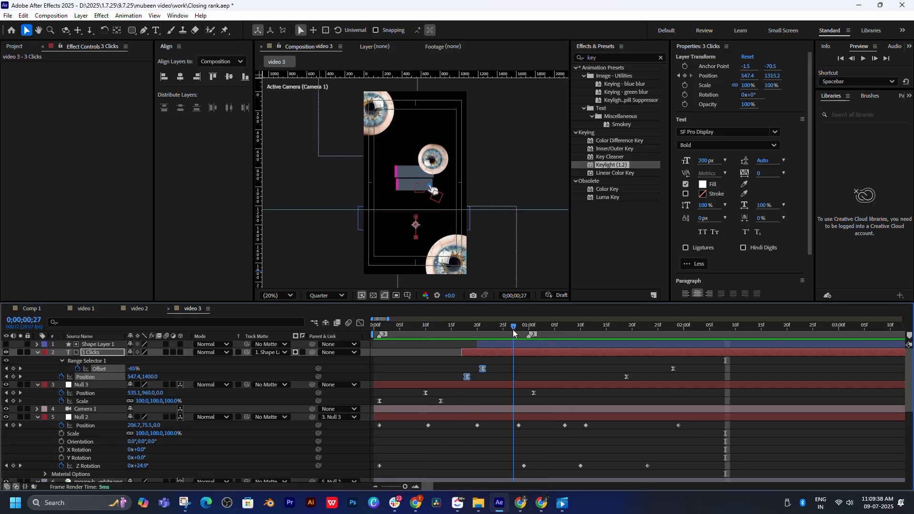
- Scrub the suzz.motio reference video in the media player, then switch back to After Effects and replay the text reveal
left_click(561, 503)
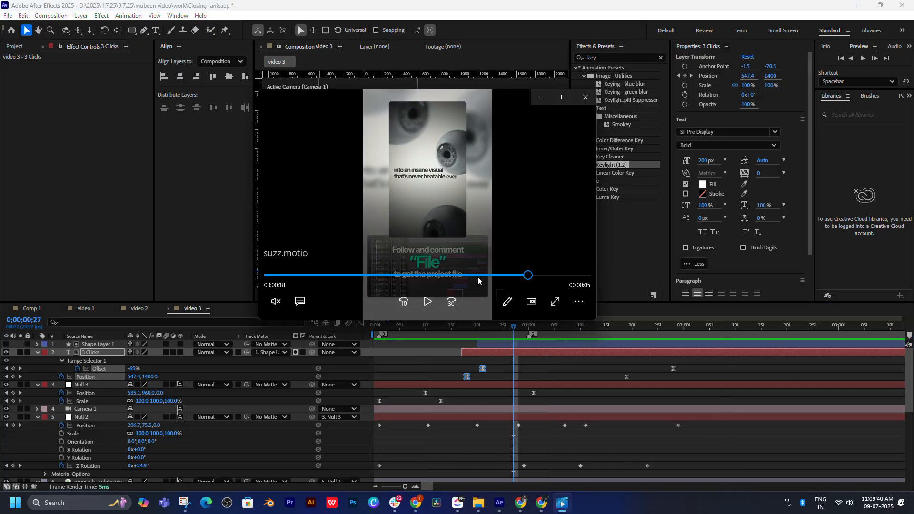
left_click_drag(520, 275, 500, 275)
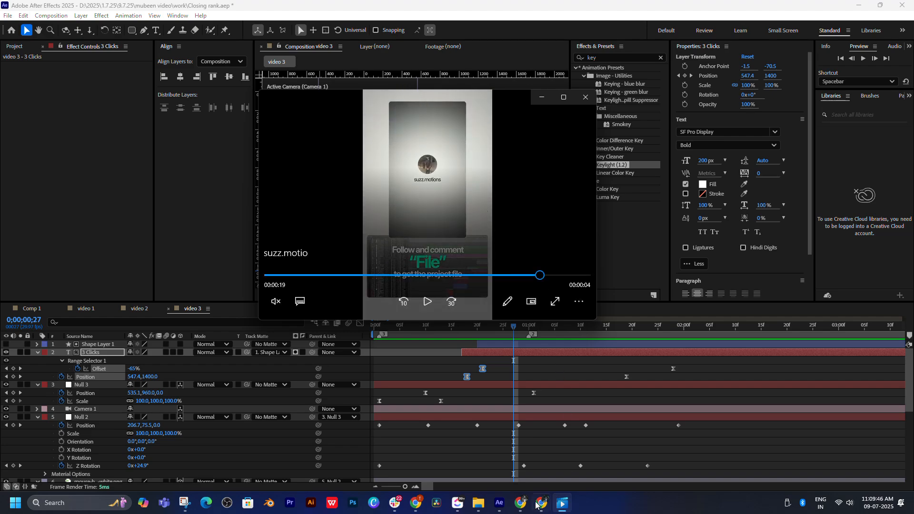
left_click(498, 503)
left_click_drag(474, 332, 451, 330)
key("space")
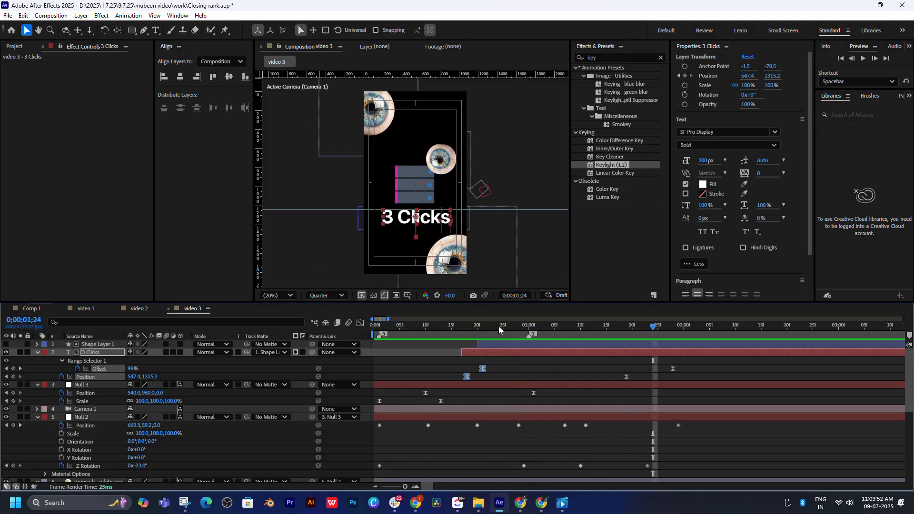
key("space")
- Add a Null 3 Scale keyframe at 0;00;01;03, set its Scale to 110% at 0;00;03;01, and preview the zoom
left_click(574, 387)
scroll(535, 335, "right", 2)
mouse_move(535, 336)
left_mouse_down()
mouse_move(629, 333)
mouse_move(470, 330)
mouse_move(532, 335)
left_mouse_up()
left_click(13, 402)
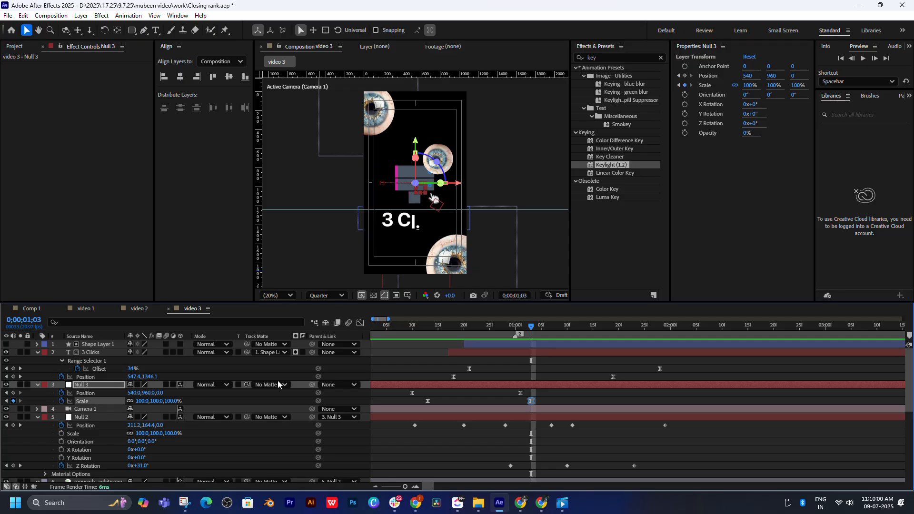
left_click_drag(612, 336, 830, 337)
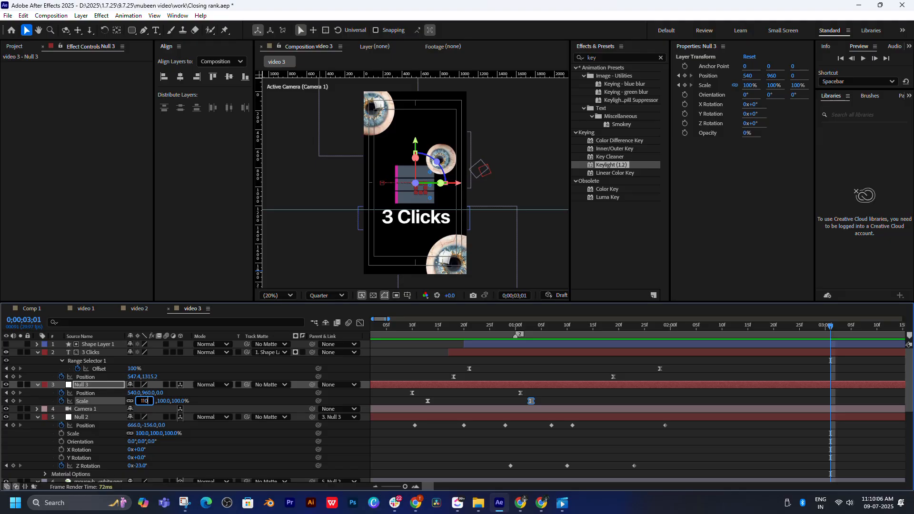
key("Return")
left_click_drag(517, 326, 465, 331)
key("space")
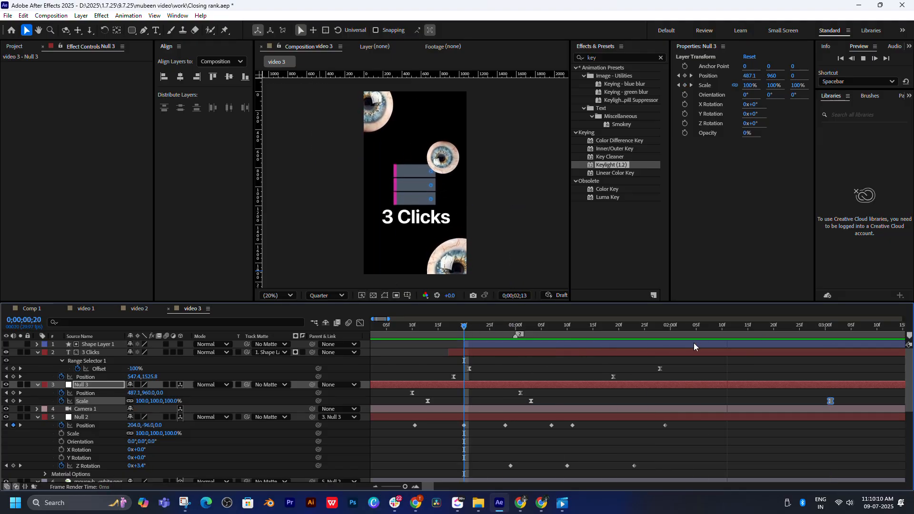
key("space")
- Parent the 3 Clicks text and its Shape Layer 1 matte to Null 3 at 0;00;01;03
left_click(532, 327)
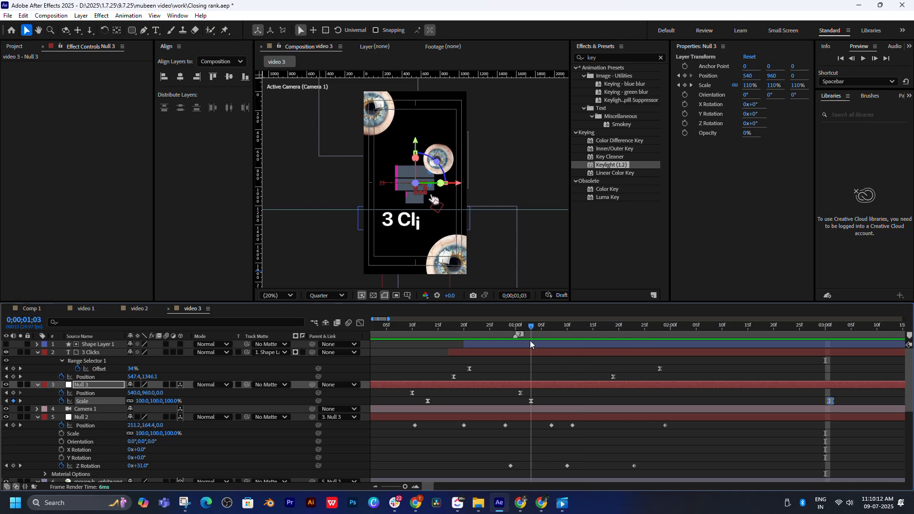
left_click(596, 353)
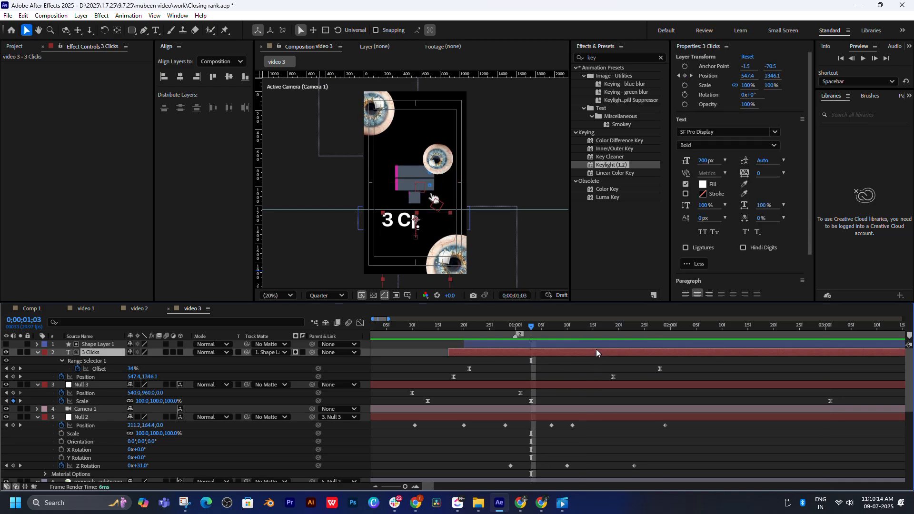
left_click(597, 345, "shift")
left_click_drag(312, 345, 81, 385)
- Select the 3 Clicks Position keyframes at 0;00;01;19 and shift the text and Shape Layer 1 left, placing the text at -15.5, 348.8
left_click(520, 327)
left_click_drag(532, 330, 442, 378)
left_click(614, 326)
left_click(645, 346, "ctrl")
left_click_drag(451, 225, 429, 227)
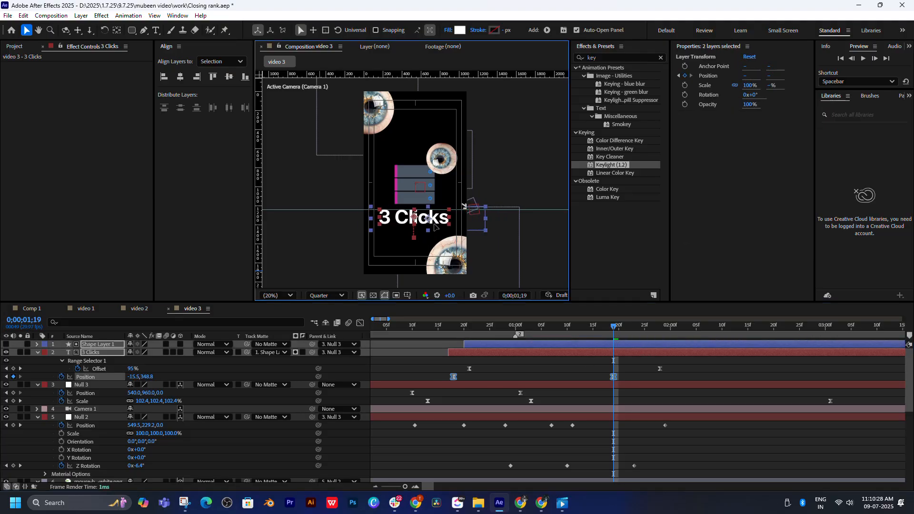
- Scrub to 0;00;02;18 and play from 0;00;00;19 to check the text scaling with Null 3
left_click_drag(613, 332, 762, 340)
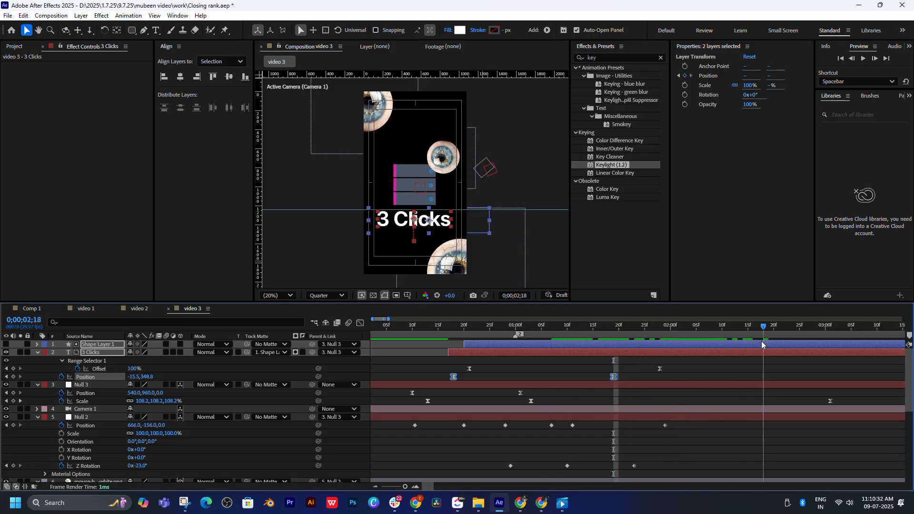
left_click(544, 264)
left_click(516, 329)
left_click_drag(497, 330, 459, 358)
key("space")
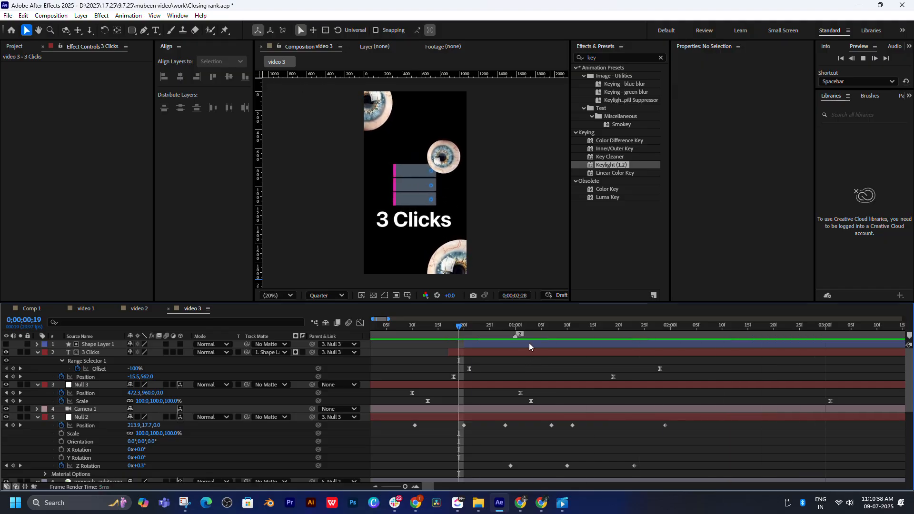
key("space")
- Set the 3 Clicks font size to 150 px and preview the reveal from 0;00;00;14
left_click_drag(449, 324, 446, 371)
left_click(707, 161)
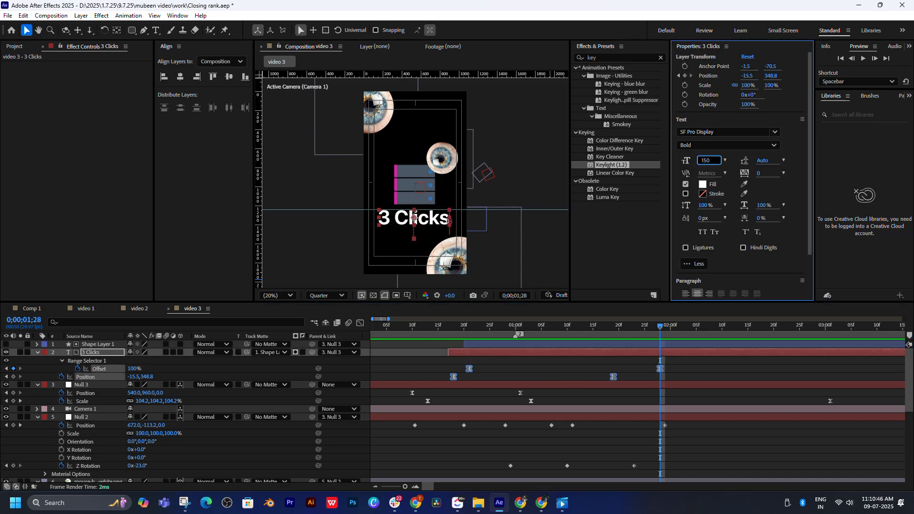
key("Return")
left_click_drag(663, 334, 432, 350)
key("space")
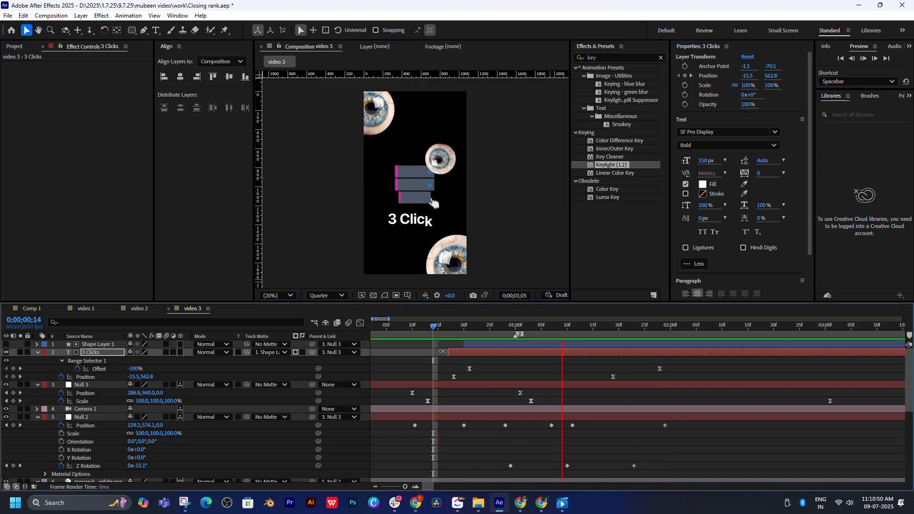
left_click(455, 329)
- Try a 100 px font size on the 3 Clicks text at 0;00;01;19, preview it, and undo the size change
left_click_drag(454, 330, 613, 343)
left_click_drag(668, 364, 431, 379)
left_click(704, 161)
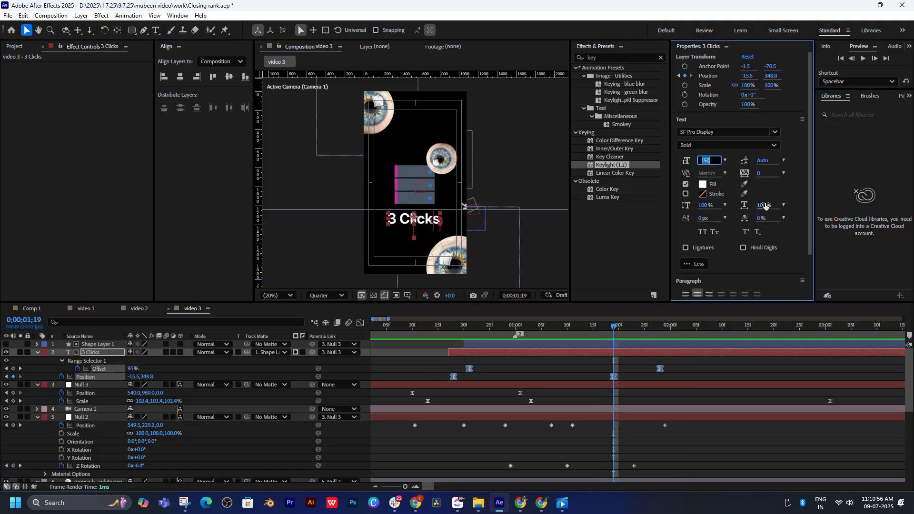
type("100")
key("Return")
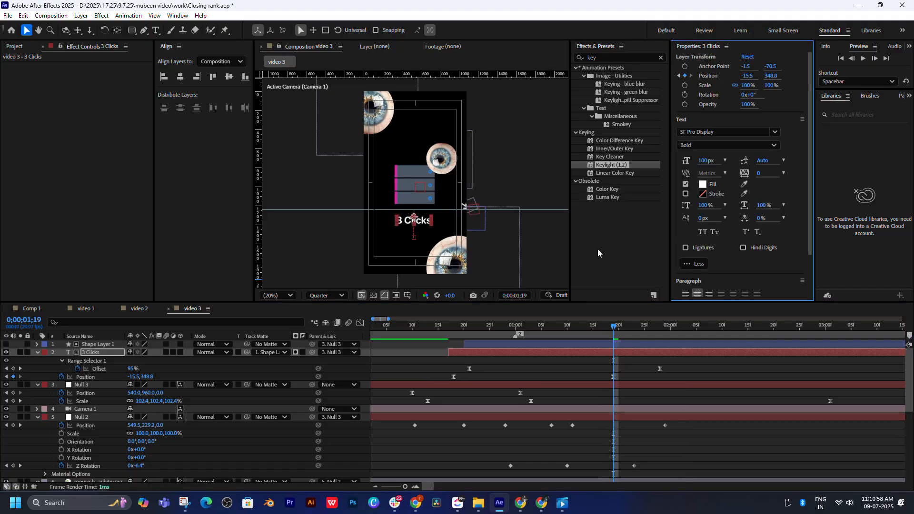
key("space")
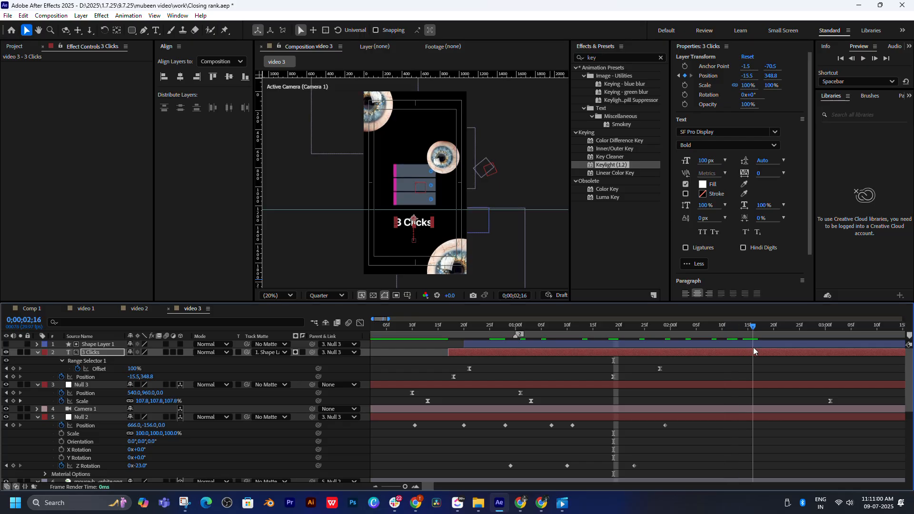
key("space")
key("ctrl+z")
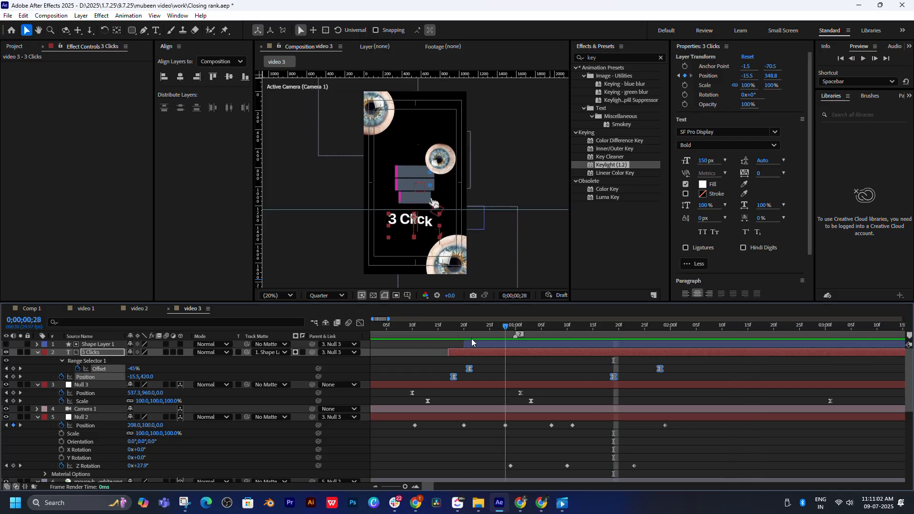
- Play the composition from 0;00;00;12 and again from the start to review the combined animation
left_click(645, 386)
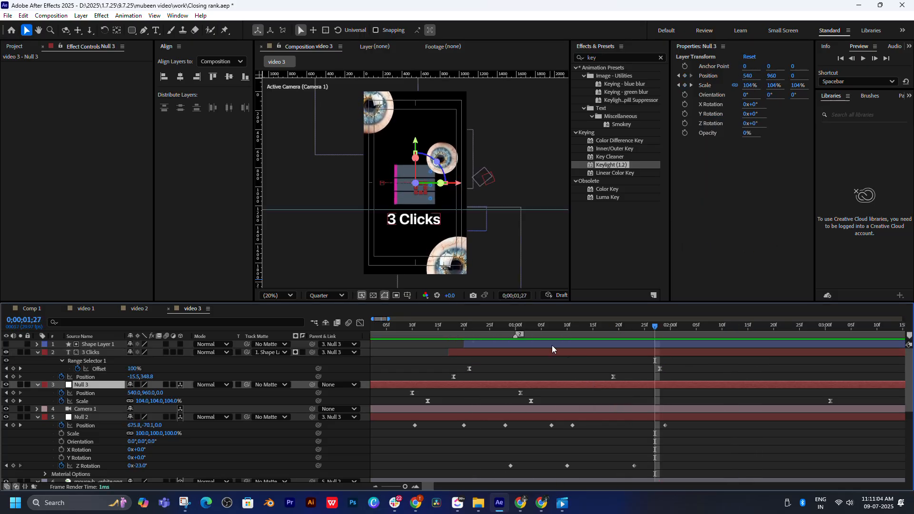
left_click(422, 325)
key("space")
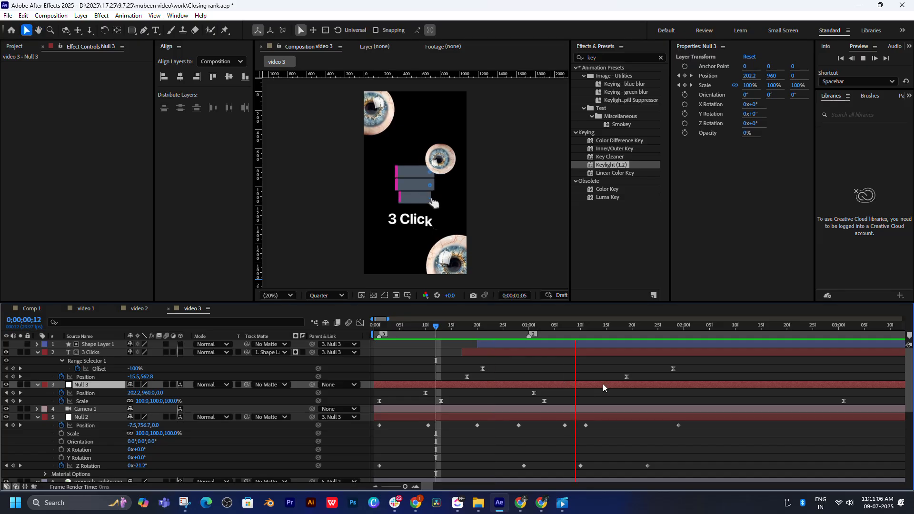
left_click(376, 327)
key("space")
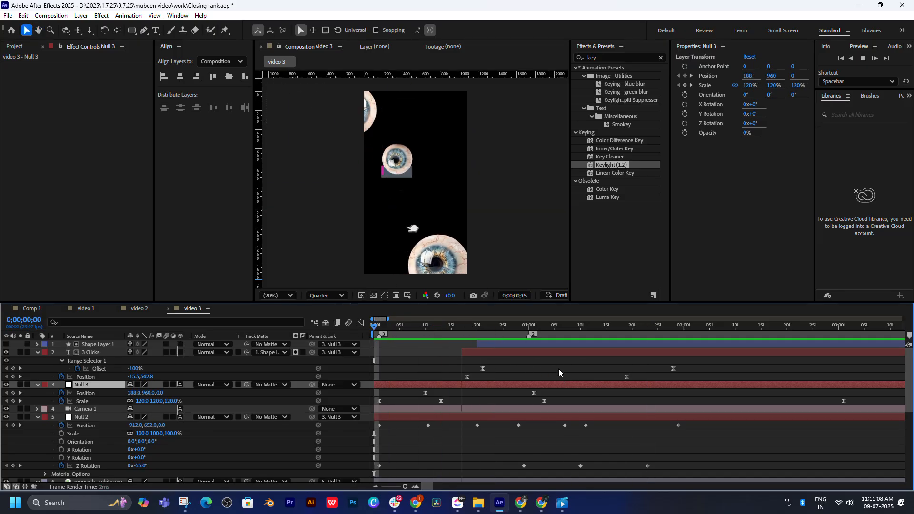
left_click(457, 326)
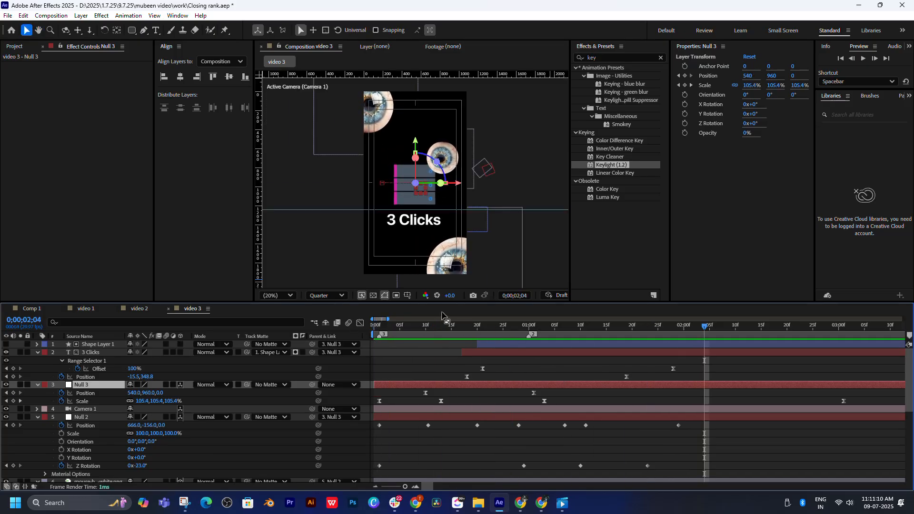
- Create a white 1080 x 1920 px solid and place it beneath all other layers as the background
left_click_drag(467, 326, 461, 396)
key("ctrl+y")
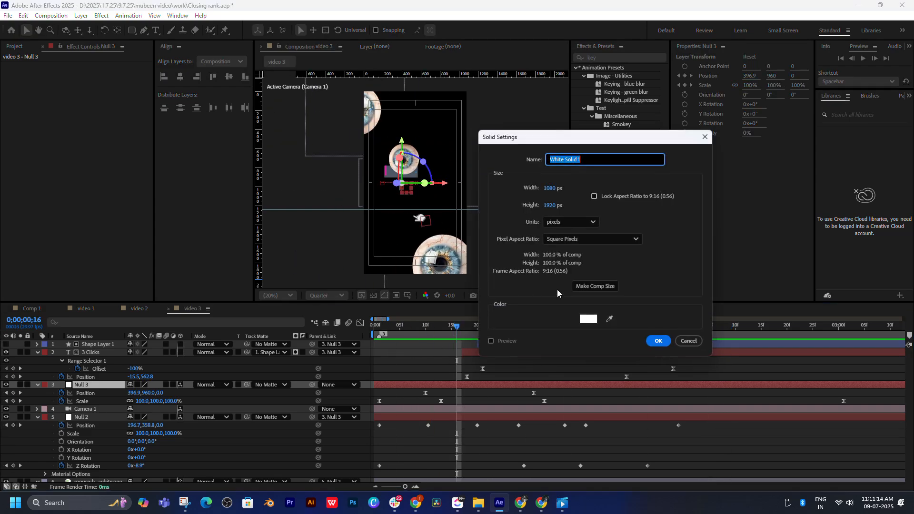
left_click(650, 341)
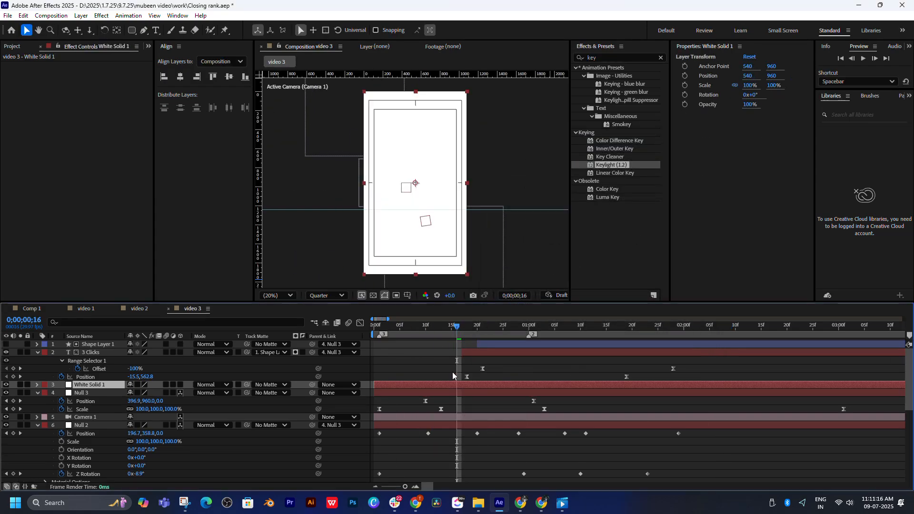
scroll(452, 372, "down", 5)
- Apply the CC Vignette effect to White Solid 1 and set its Angle of View to 20
left_click(602, 58)
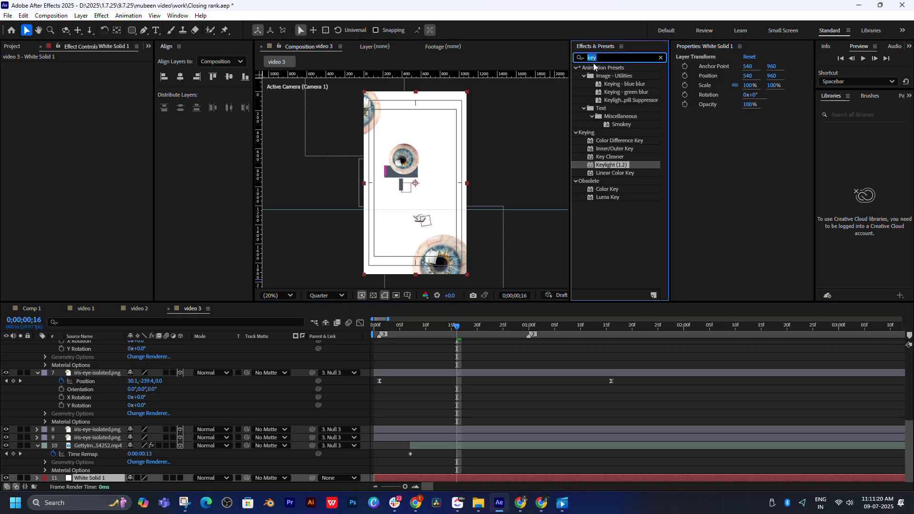
type("ccv")
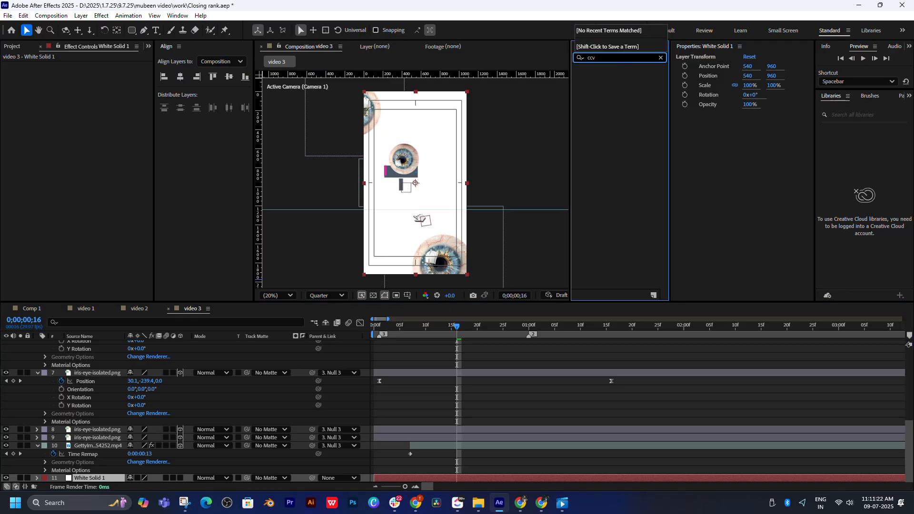
key("BackSpace")
type("v")
left_click_drag(614, 92, 429, 478)
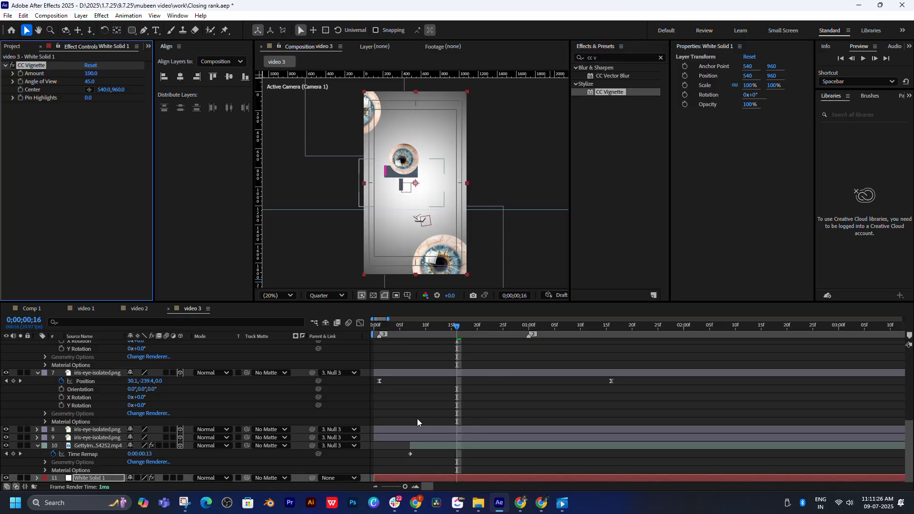
left_click(91, 81)
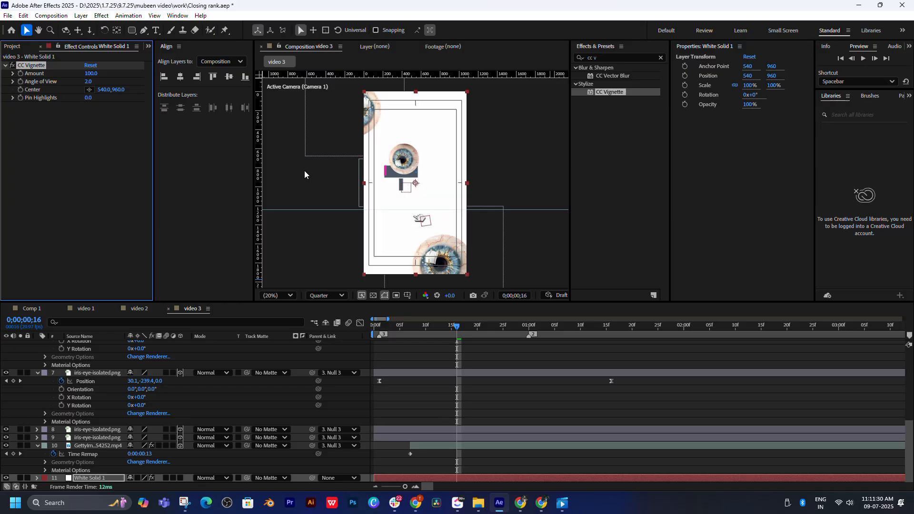
type("20")
key("Return")
- Fill the 3 Clicks text at 0;00;01;20 with the blue 267FD8 sampled from the artwork
left_click_drag(456, 327, 632, 336)
scroll(602, 376, "up", 8)
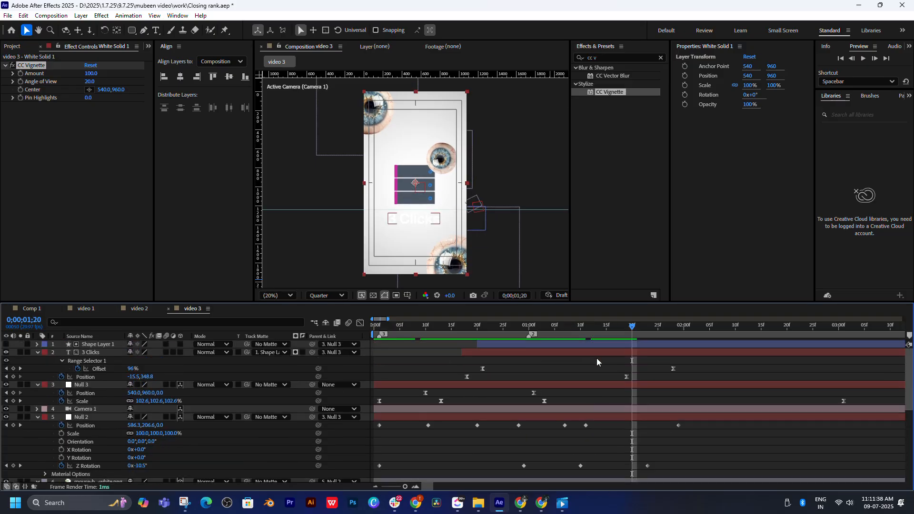
left_click(597, 354)
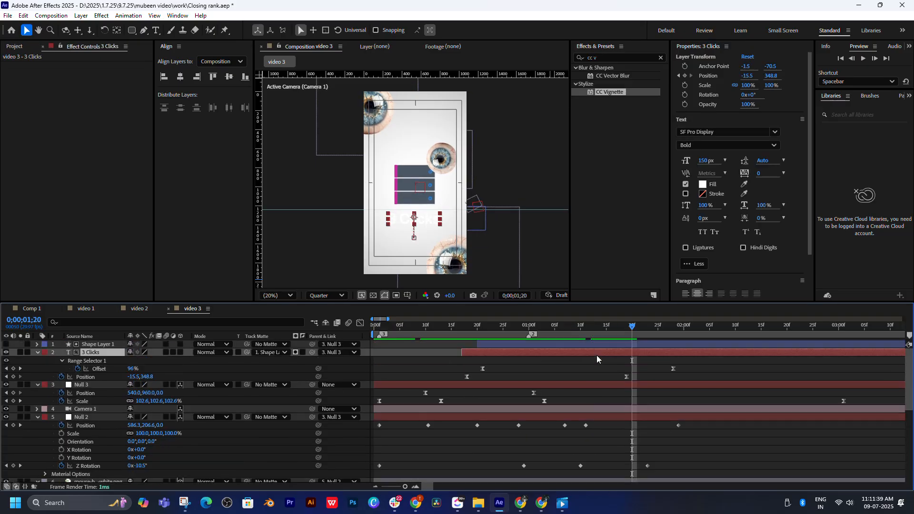
left_click(703, 183)
left_click(763, 209)
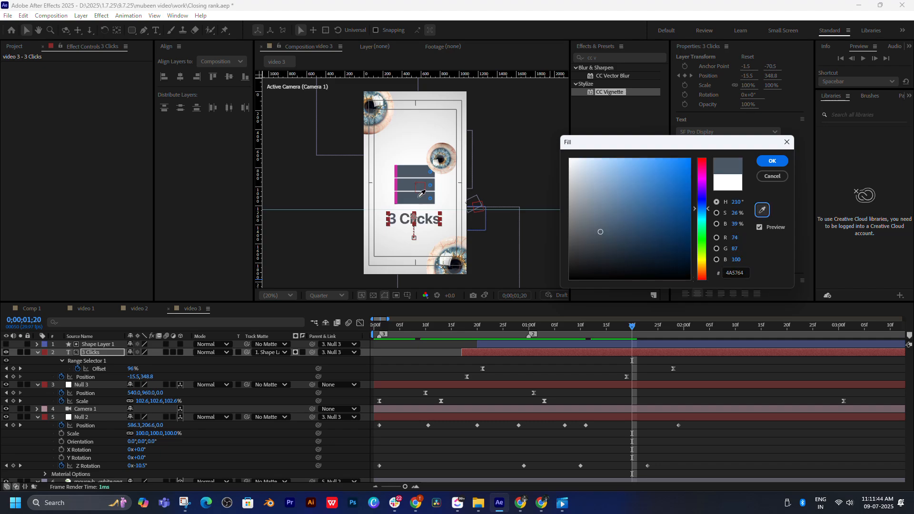
left_click(456, 265)
left_click(704, 206)
left_click_drag(669, 191, 659, 152)
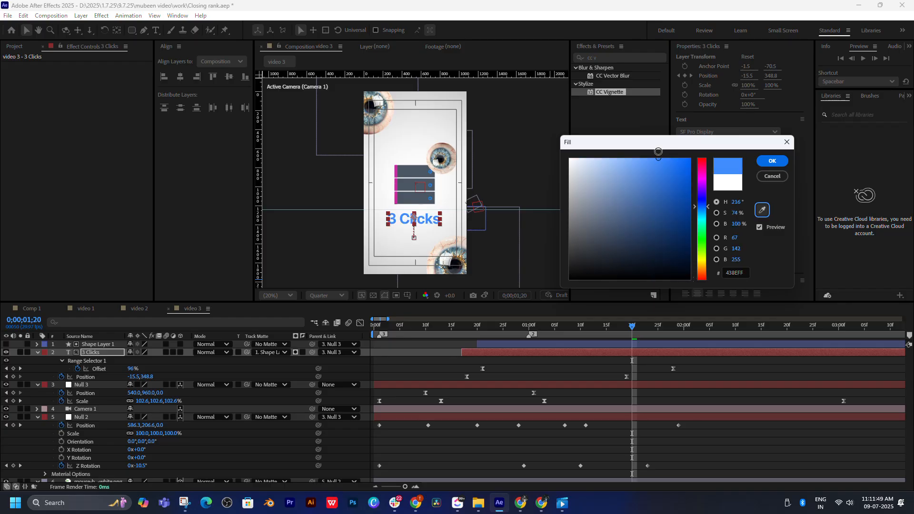
left_click(737, 272)
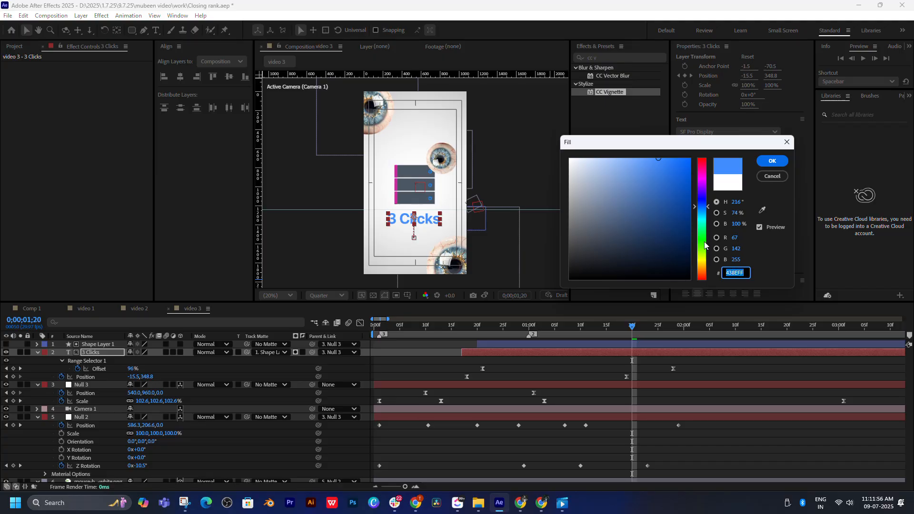
left_click(761, 209)
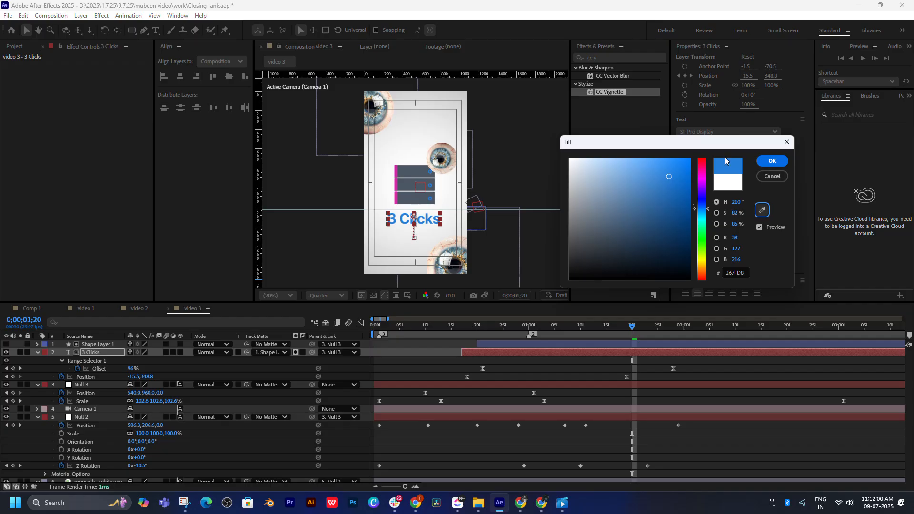
left_click(776, 163)
- Play the composition from 0;00;00;13 and again from 0;00;00;05 to review the blue text reveal
left_click_drag(566, 326, 450, 344)
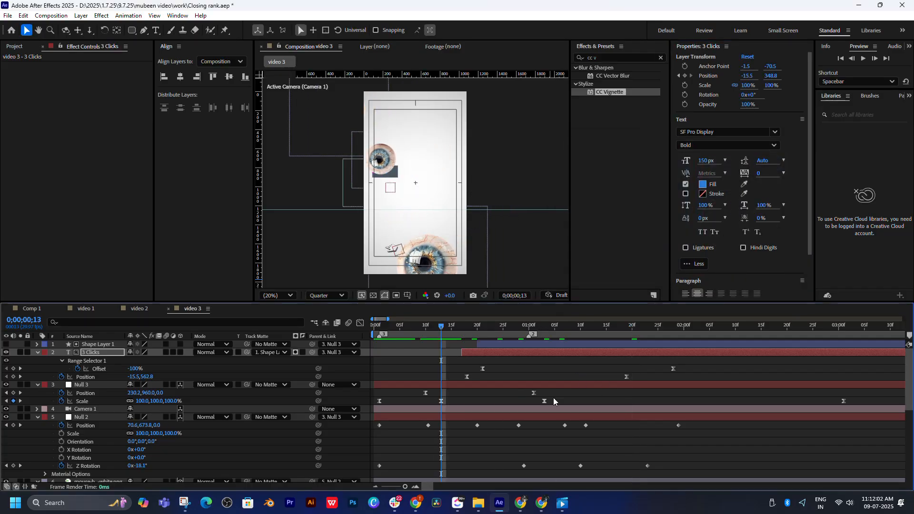
key("space")
key("space")
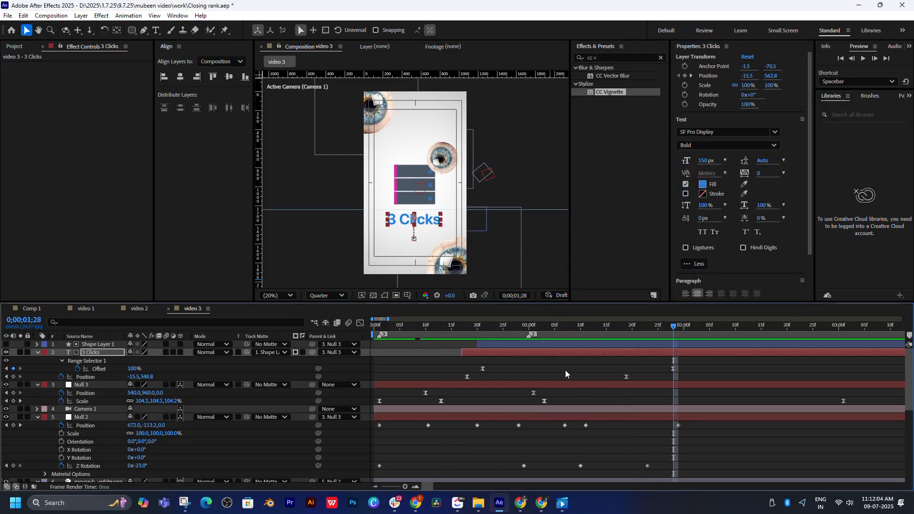
left_click_drag(512, 323, 400, 334)
key("space")
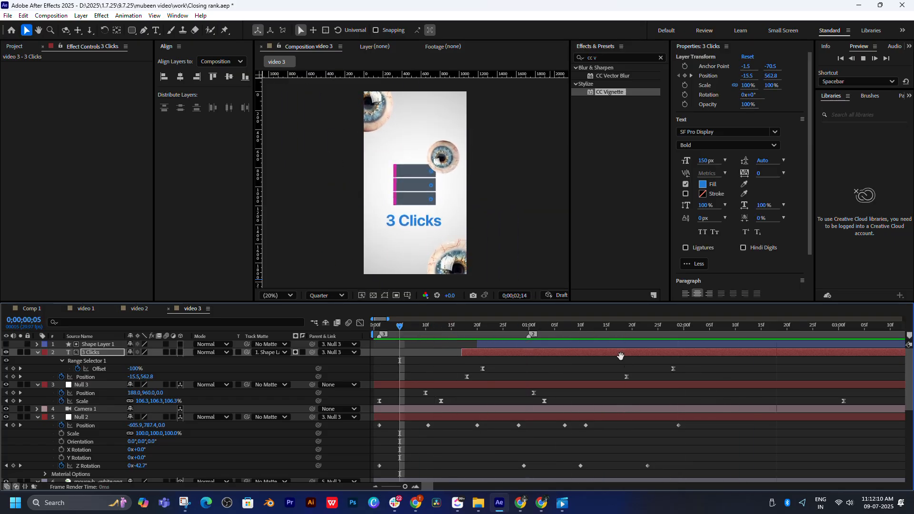
key("space")
- Shift the layer 7 eye's last Position keyframe to an X of about 419 and retime it to about 0;00;02;18
left_click_drag(558, 329, 673, 378)
scroll(667, 377, "down", 4)
left_click_drag(644, 327, 571, 339)
left_click(612, 450)
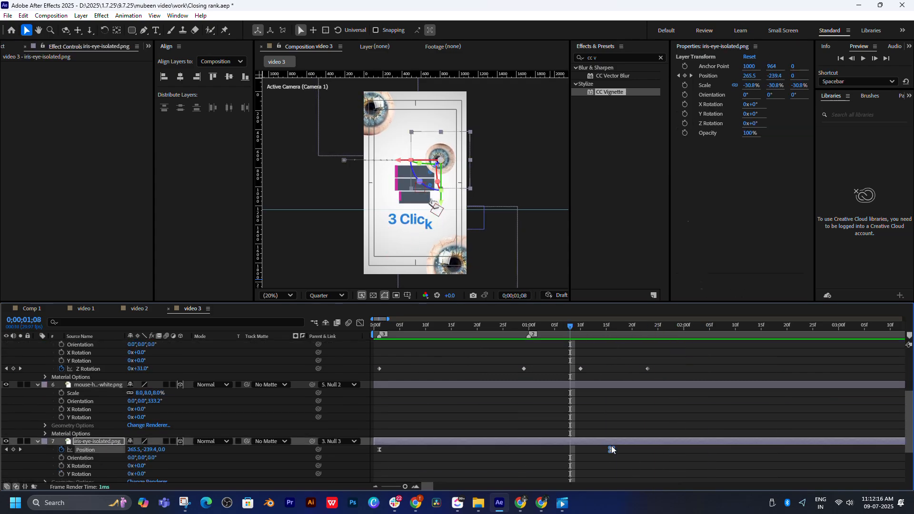
key("space")
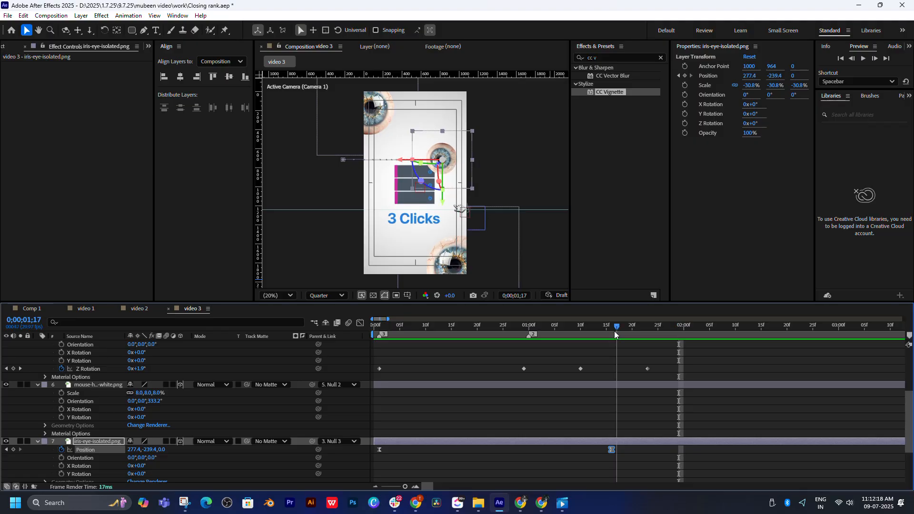
left_click(612, 330)
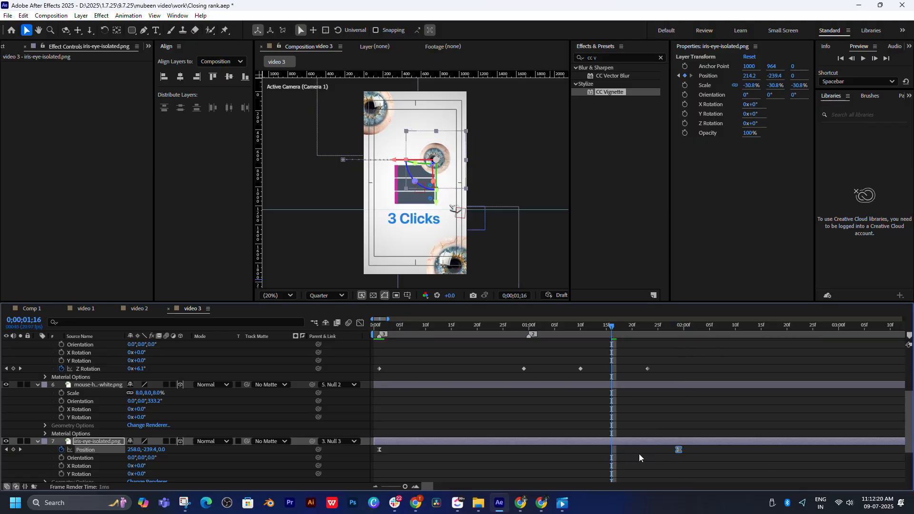
mouse_move(612, 456)
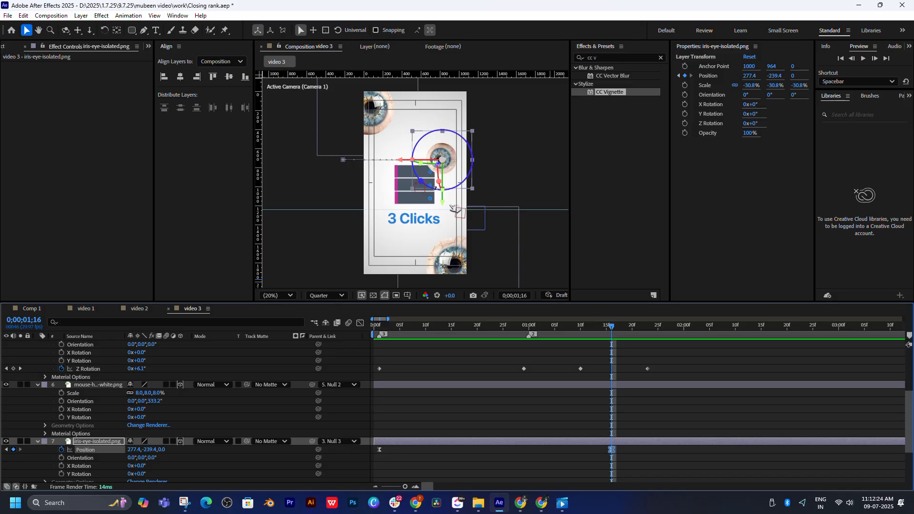
left_click_drag(397, 161, 410, 163)
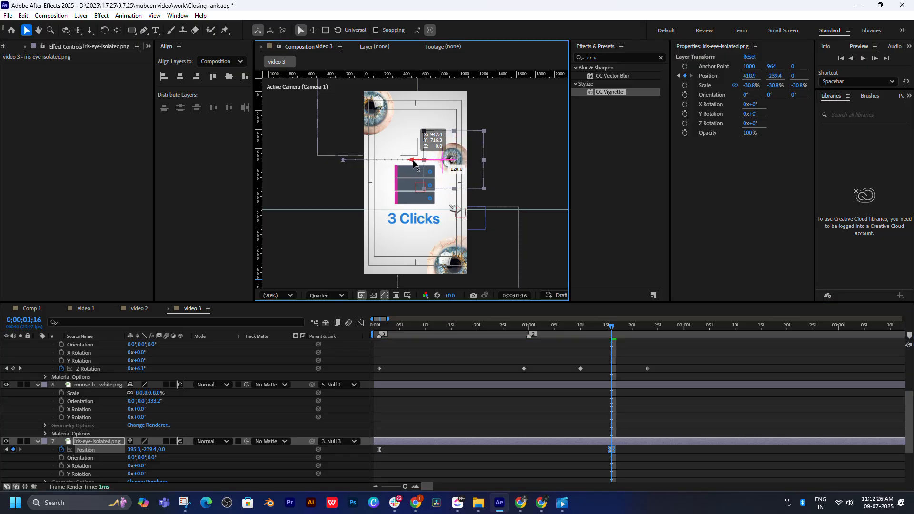
left_click(601, 325)
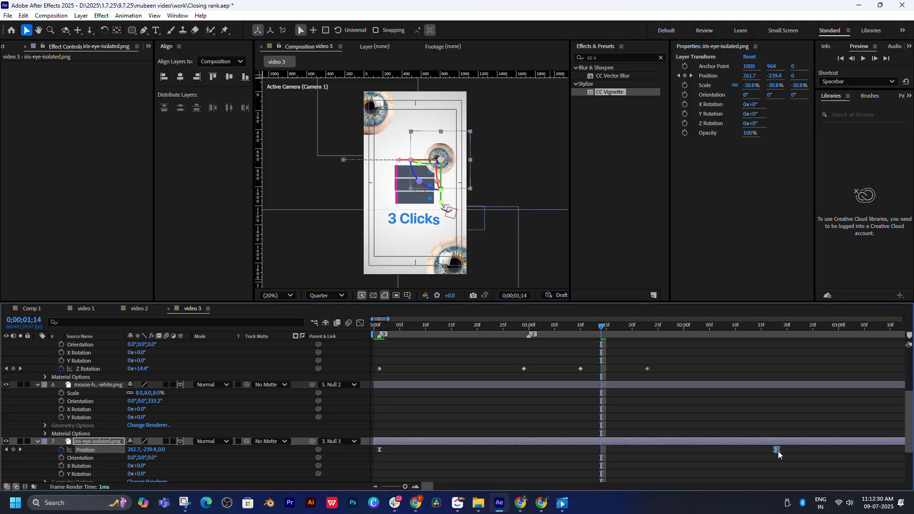
- Play the composition from 0;00;00;10, 0;00;00;03 and 0;00;00;22 to review the eye's slower movement alongside the text
key("space")
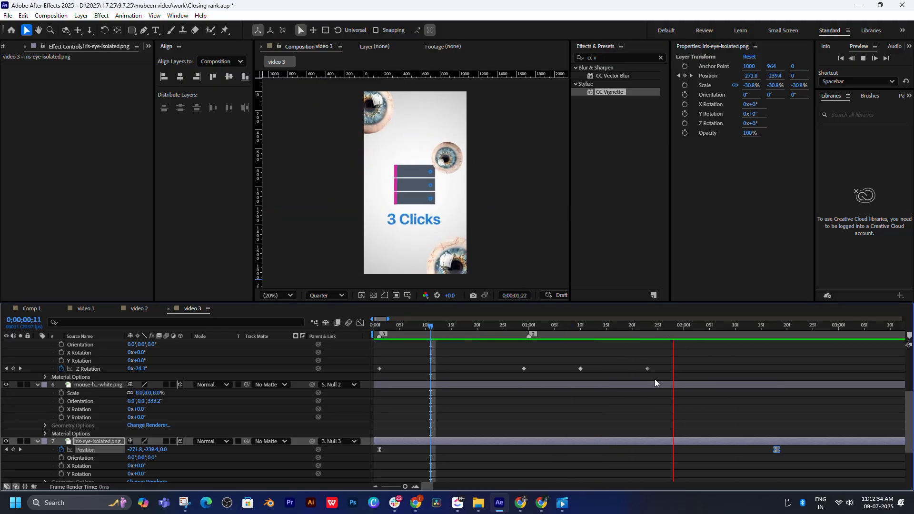
key("space")
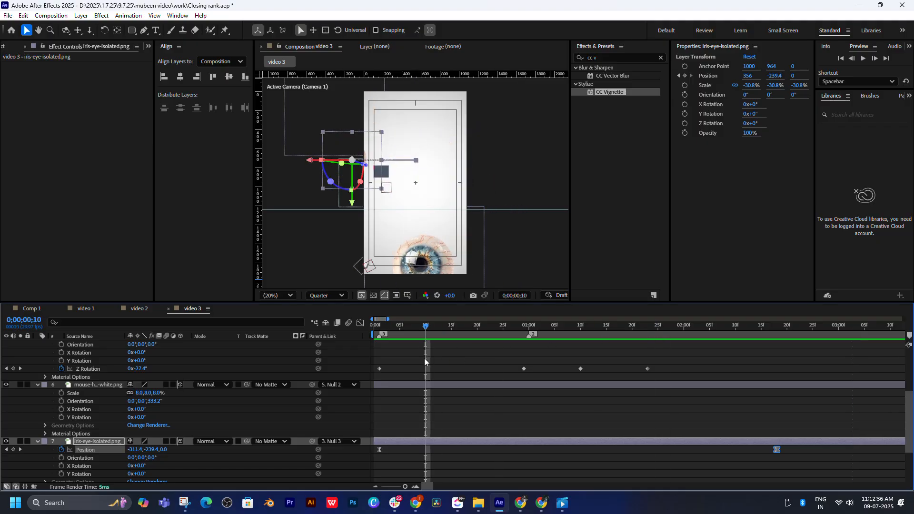
key("space")
scroll(424, 358, "up", 10)
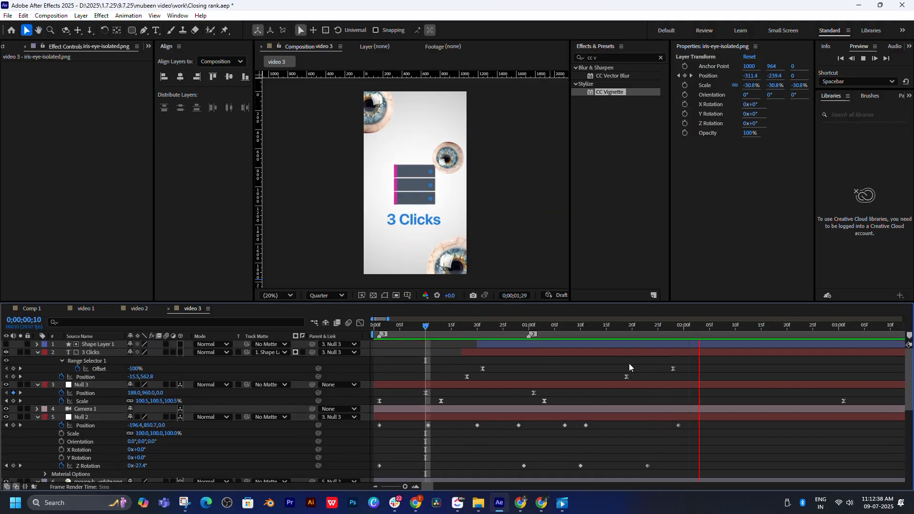
left_click_drag(616, 326, 390, 325)
key("space")
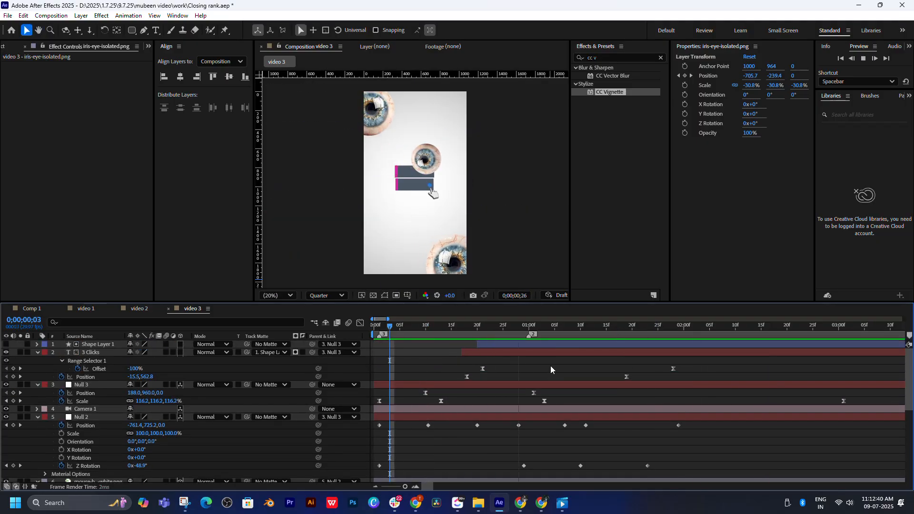
left_click_drag(526, 326, 490, 332)
key("space")
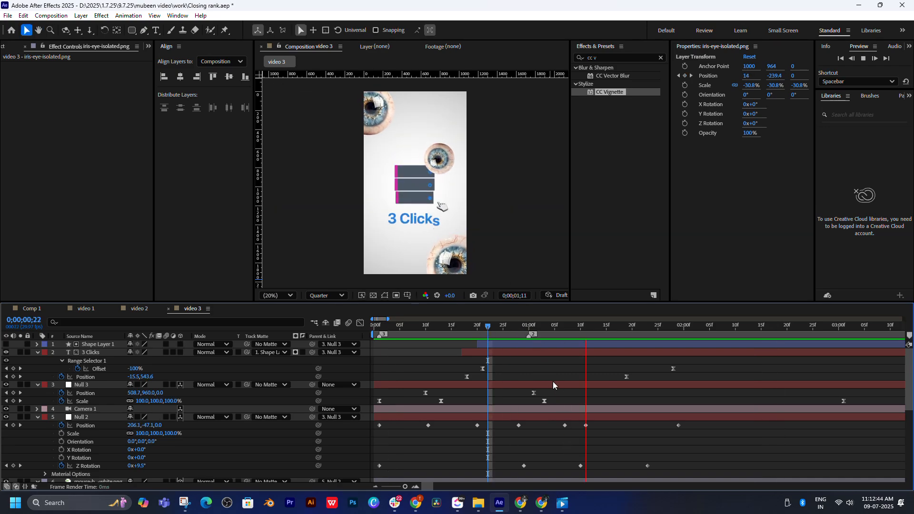
key("space")
left_click(488, 327)
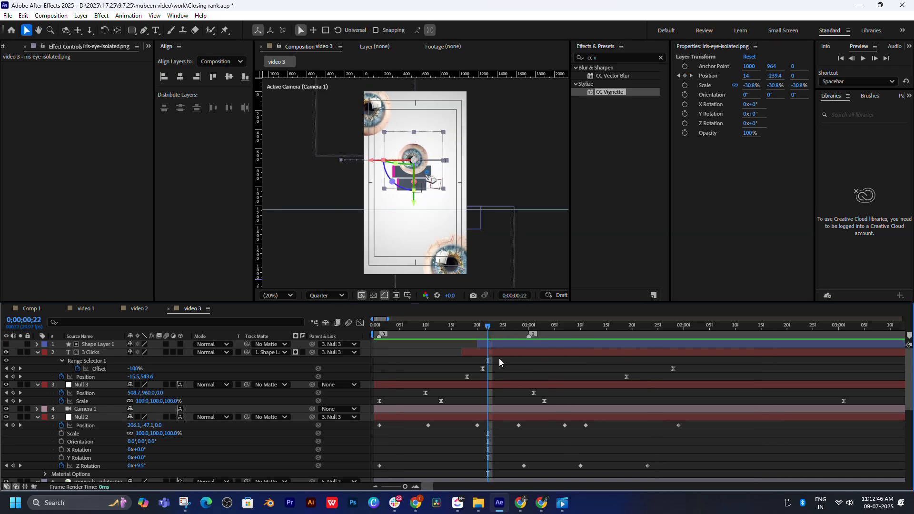
- Duplicate the 3 Clicks text with its Shape Layer 1 matte, stack the copies as a pair above the originals and label them Sandstone
left_click_drag(492, 327, 584, 341)
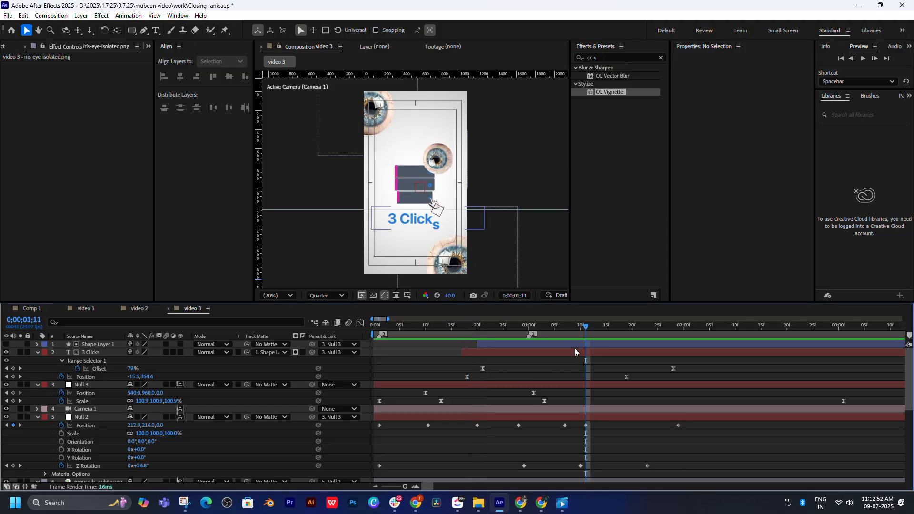
left_click(577, 351)
left_click(581, 344, "shift")
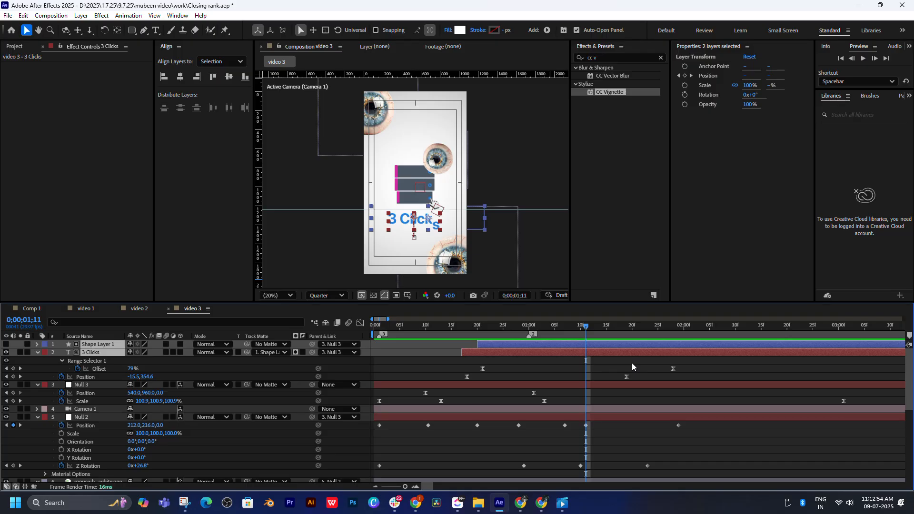
key("ctrl+d")
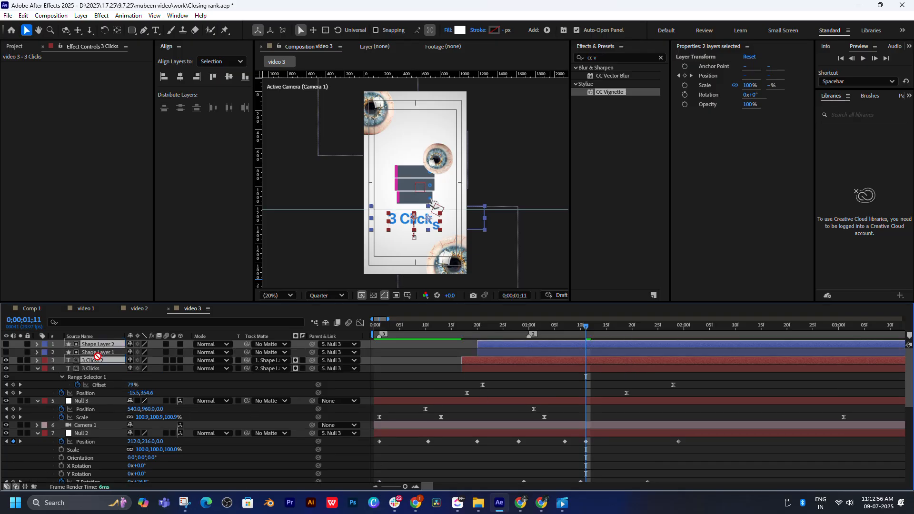
left_click_drag(97, 357, 95, 354)
left_click(42, 345)
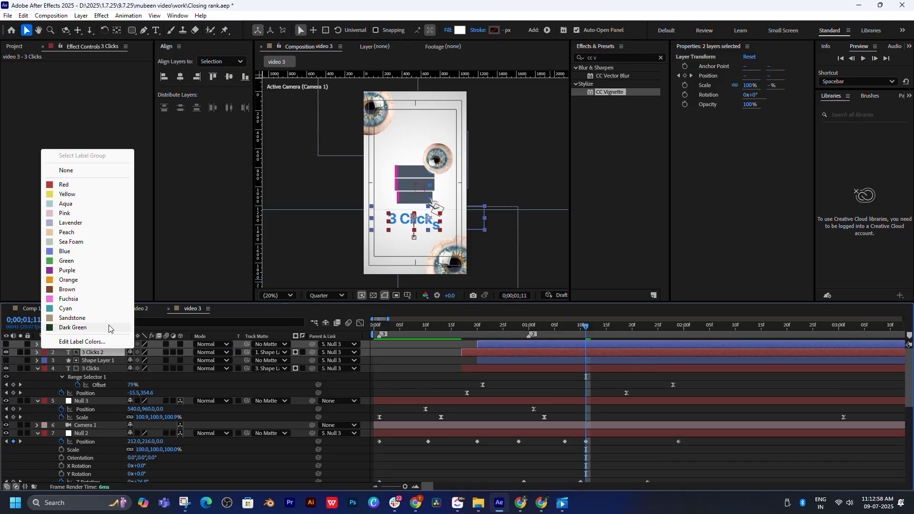
left_click(71, 317)
- Slide Shape Layer 2 and 3 Clicks 2 earlier so the text starts at about 0;00;00;02, and reveal their keyframes at 0;00;01;04
left_click_drag(522, 353, 490, 327)
key("space")
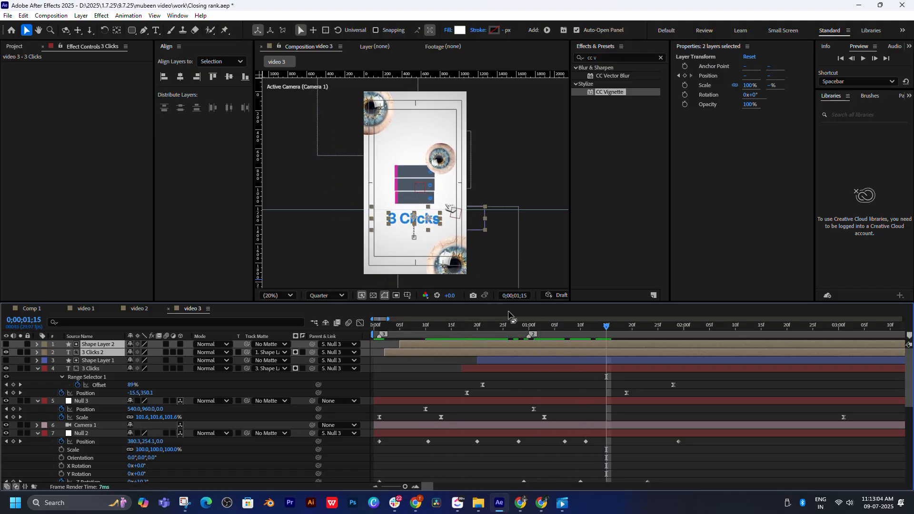
key("u")
left_click(553, 332)
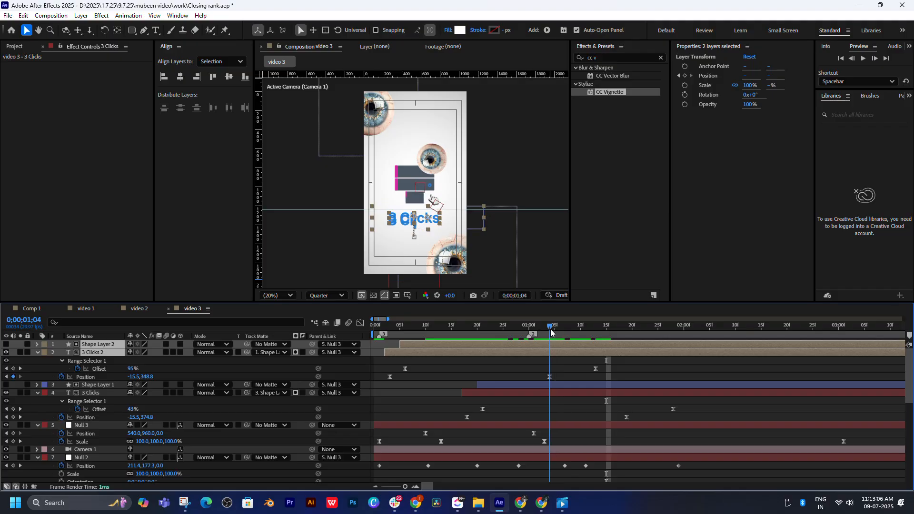
- Try to move the 3 Clicks 2 text alone, with its Position keyframes selected, above the bars to about -150.5, -331
left_click_drag(612, 364, 375, 380)
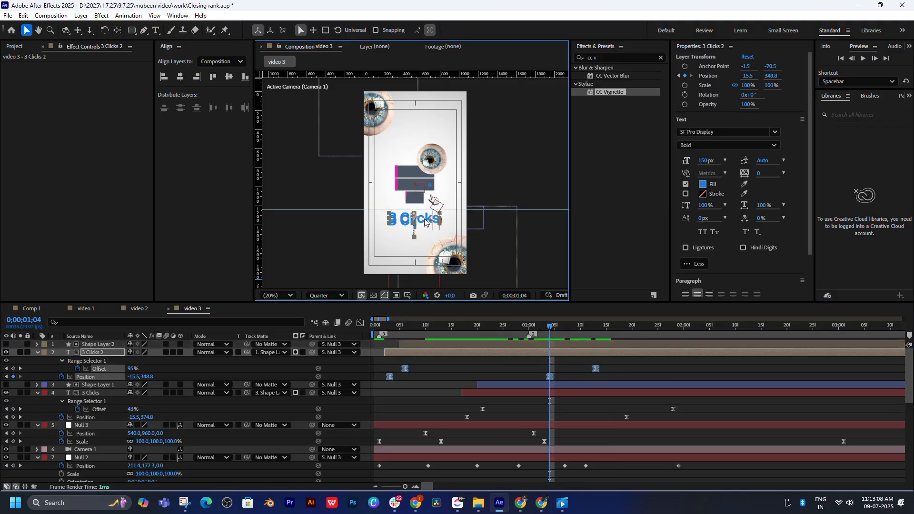
left_click_drag(426, 223, 418, 151)
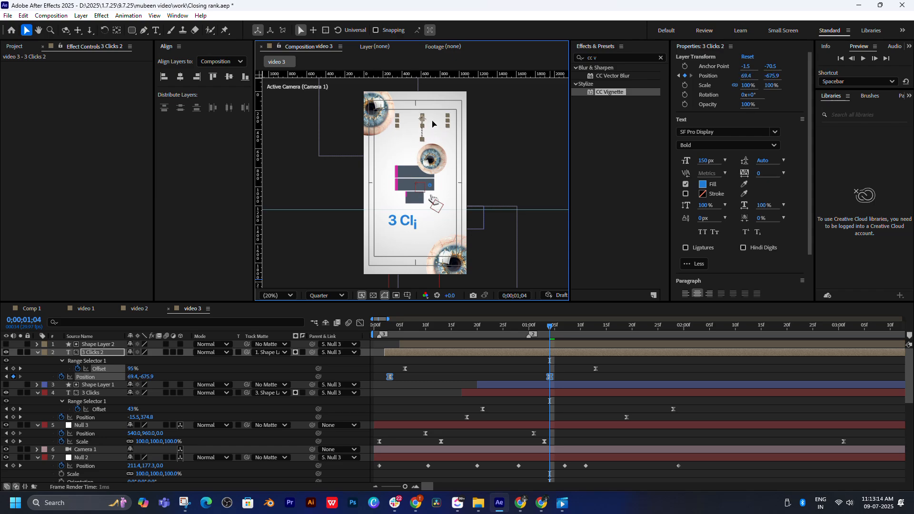
left_click_drag(432, 130, 403, 153)
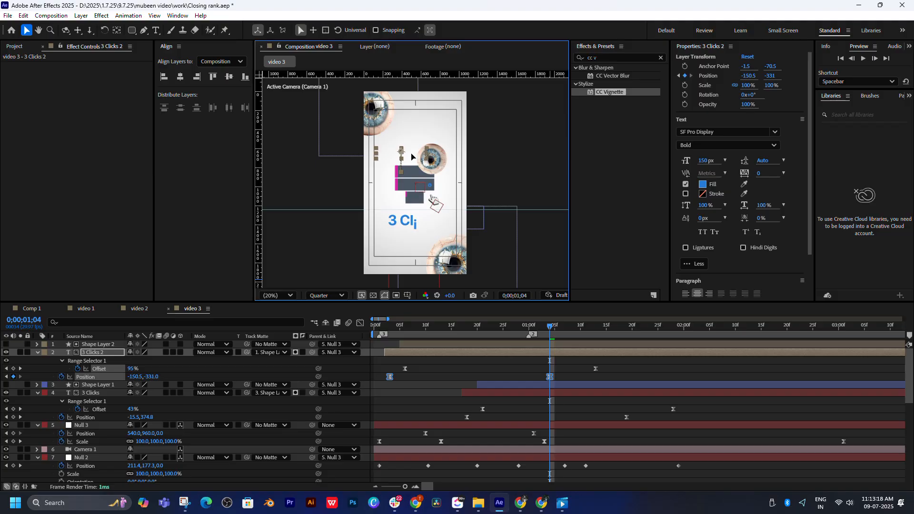
- Move 3 Clicks 2 and its Shape Layer 2 matte above the bars, text at about -183.5, -329, and set its font size to 100 px
scroll(414, 191, "up", 2)
left_click_drag(538, 325, 575, 342)
key("j")
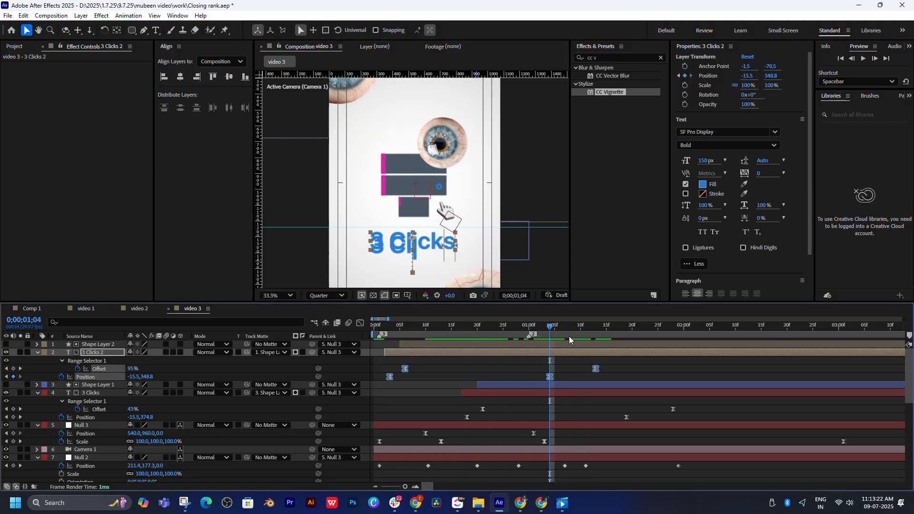
left_click(564, 344, "shift")
left_click_drag(441, 244, 407, 137)
left_click(567, 353)
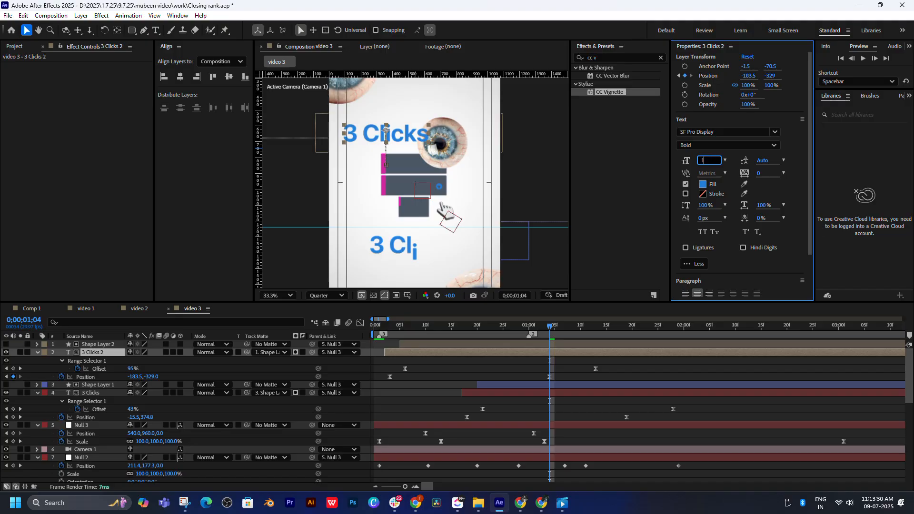
left_click_drag(706, 160, 791, 222)
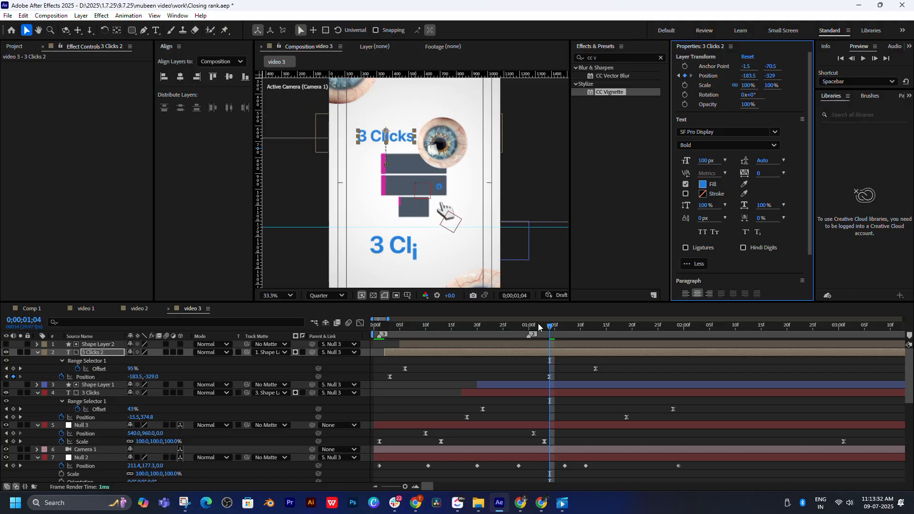
- Shift Shape Layer 2 and 3 Clicks 2 two frames earlier so the duplicated text starts at the composition's first frame
left_click(570, 344)
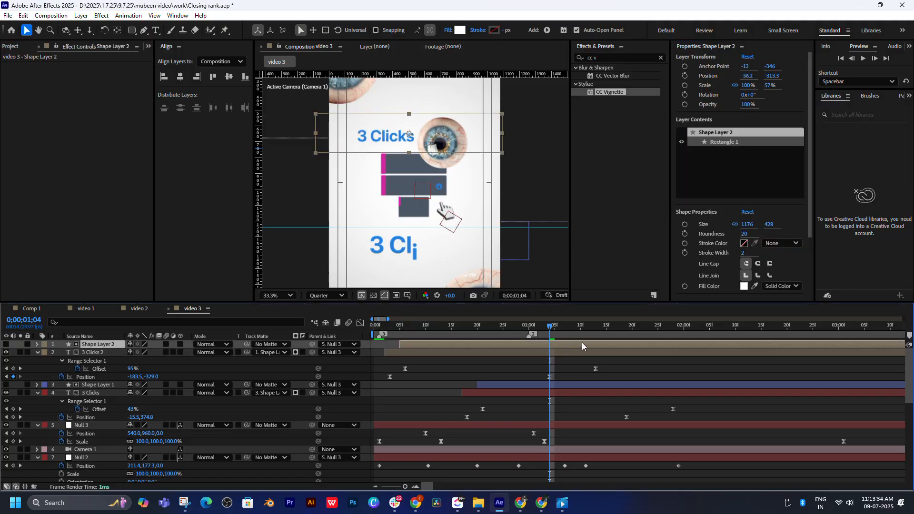
left_click_drag(552, 332, 553, 352)
left_click(554, 353, "ctrl")
left_click(515, 354)
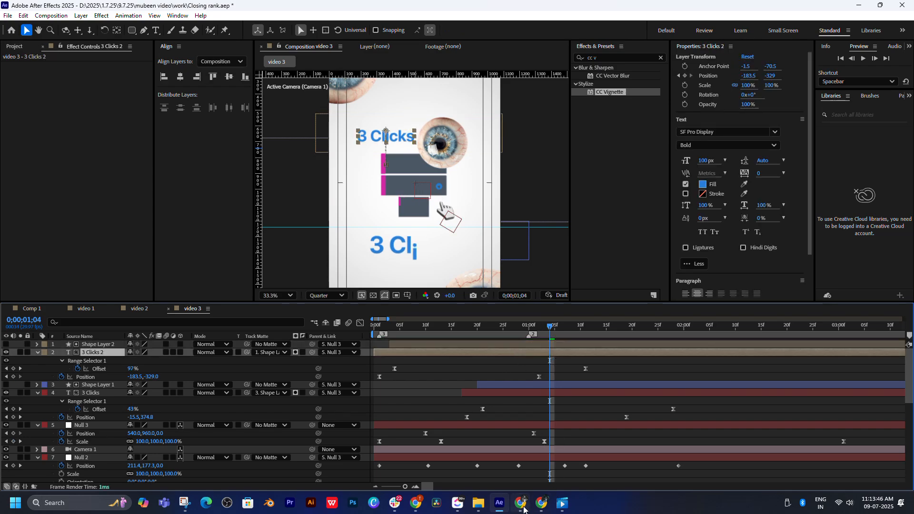
- Check the wording in the voice-over document in Chrome, return to After Effects, and replace the upper 3 Clicks 2 text with "Just"
left_click(457, 504)
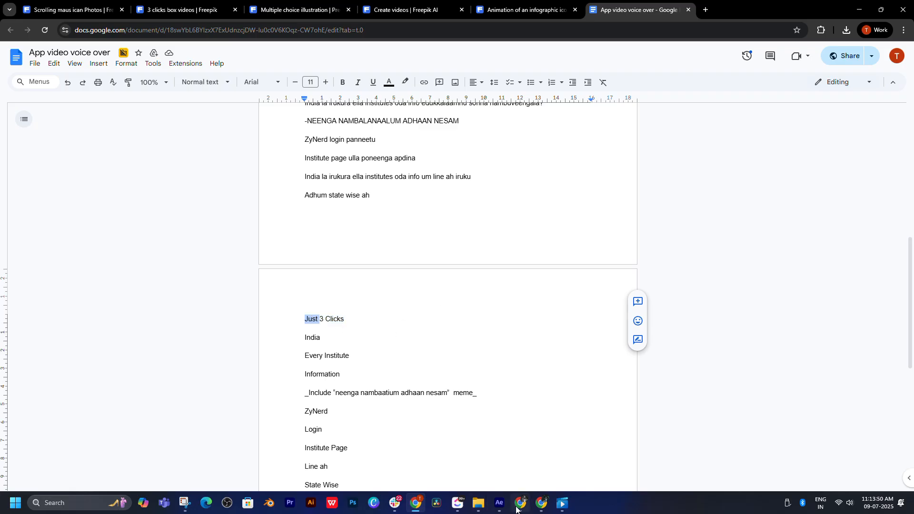
left_click(499, 504)
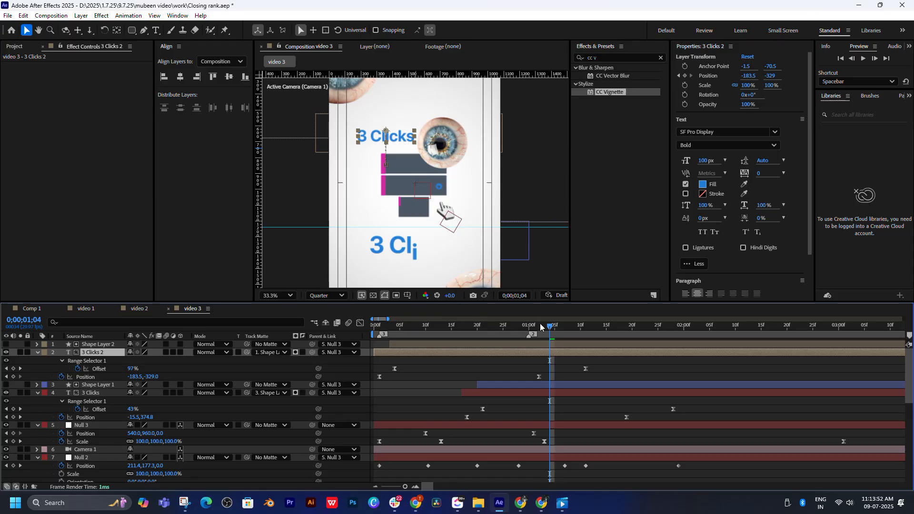
double_click(518, 352)
type("Just")
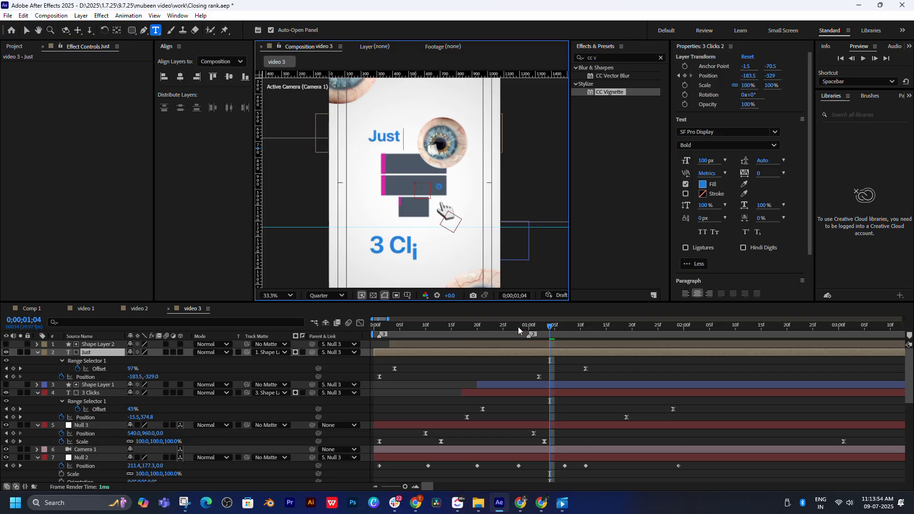
left_click_drag(378, 326, 539, 334)
key("space")
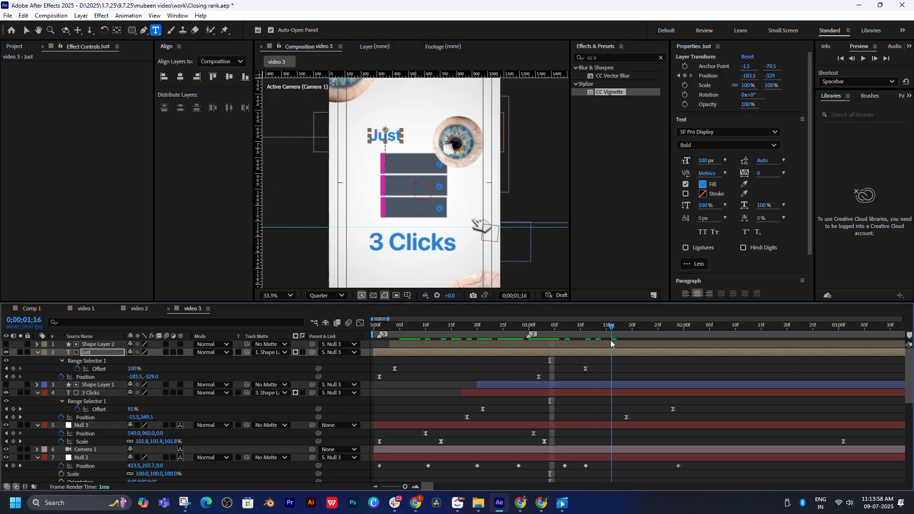
- Move the Just text, with its Position keyframes selected, further up and left of the eye to -327.5, -356
left_click_drag(594, 365, 364, 375)
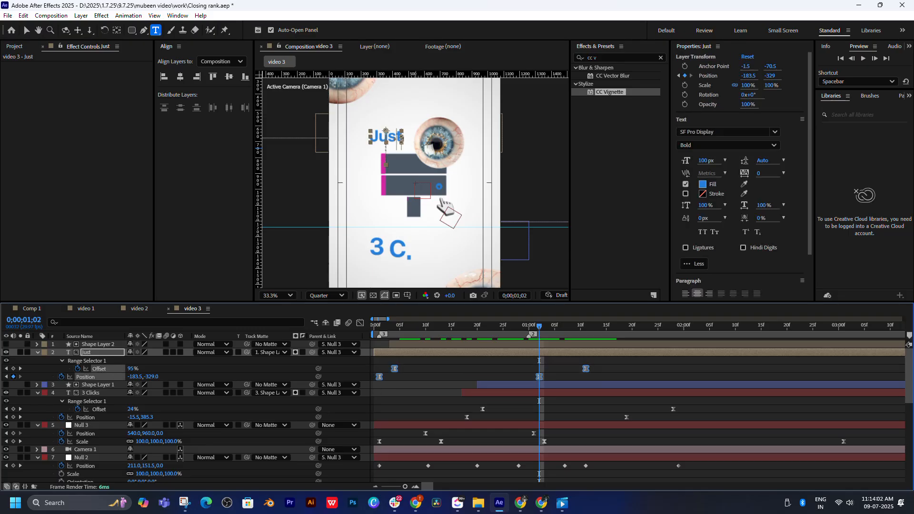
key("v")
left_click_drag(397, 142, 374, 142)
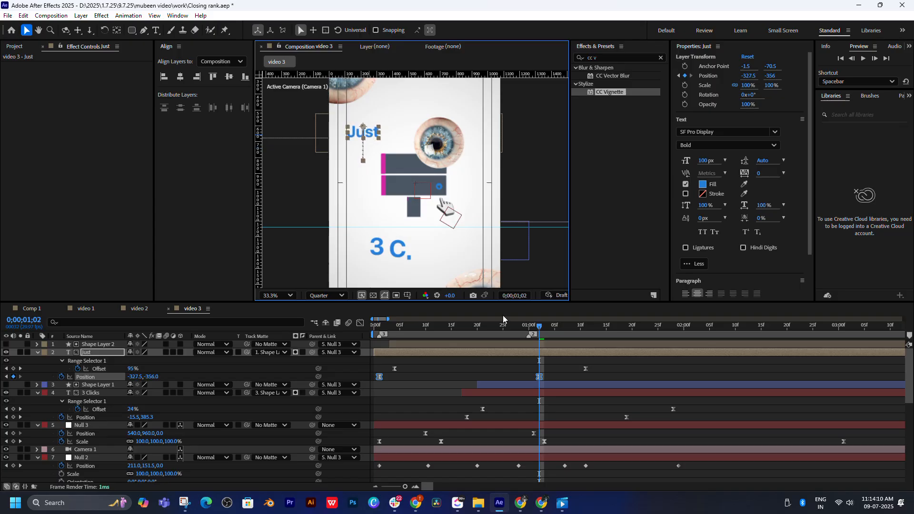
key("space")
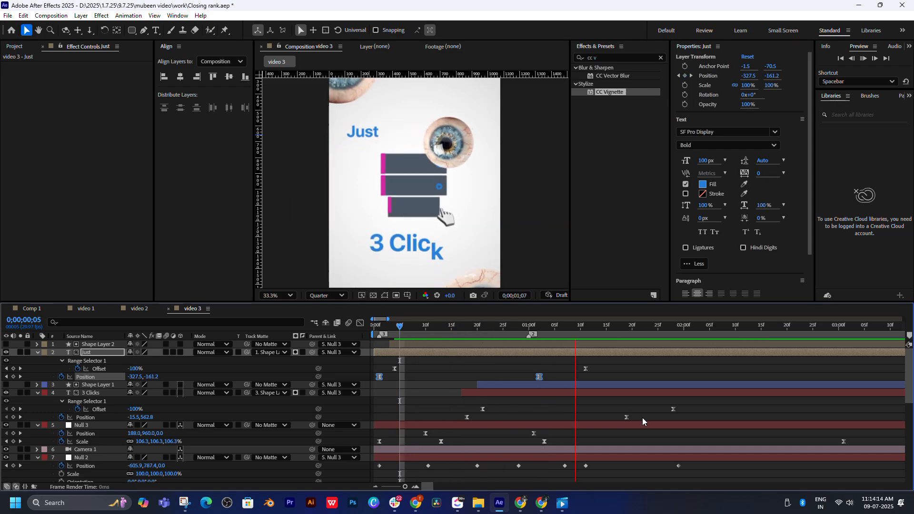
- Shift the Just layer's final Offset and Position keyframes 11 frames later and preview the slower reveal
mouse_move(596, 365)
left_mouse_down()
mouse_move(534, 381)
mouse_move(593, 379)
left_mouse_up()
left_click_drag(599, 327, 498, 332)
key("space")
left_click(614, 328)
key("space")
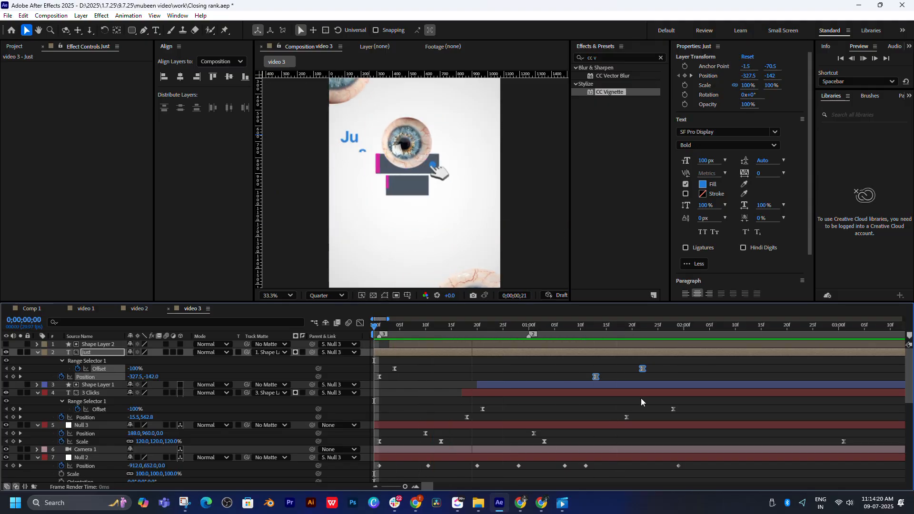
key("space")
- Reshape the Just layer's Position speed graph so the motion starts fast and eases out long, and preview it
left_click_drag(610, 370, 387, 380)
left_click_drag(611, 377, 391, 381)
left_click(361, 323)
left_click_drag(628, 412, 374, 450)
left_click(414, 443)
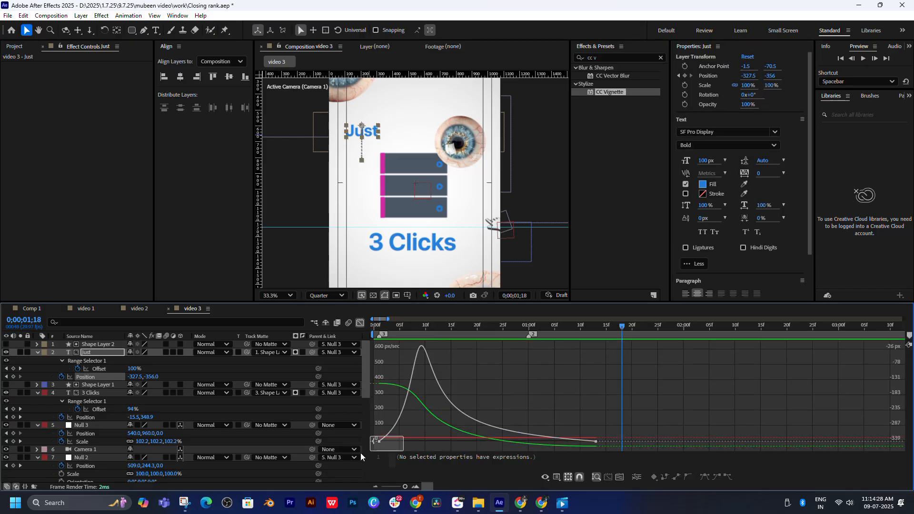
left_click_drag(414, 444, 380, 444)
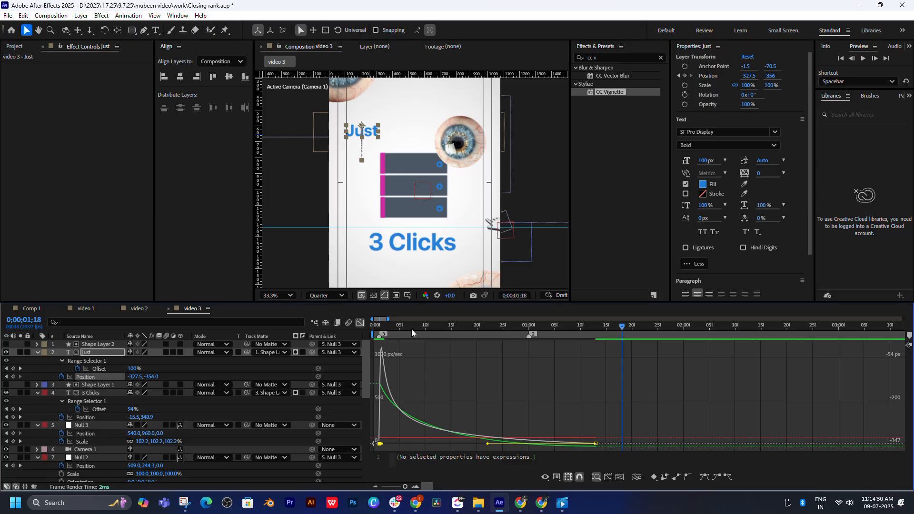
key("space")
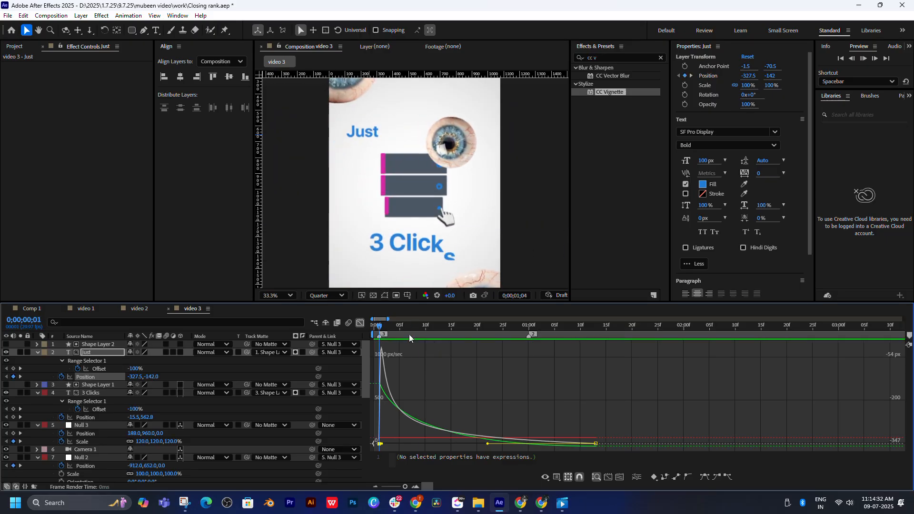
left_click(360, 323)
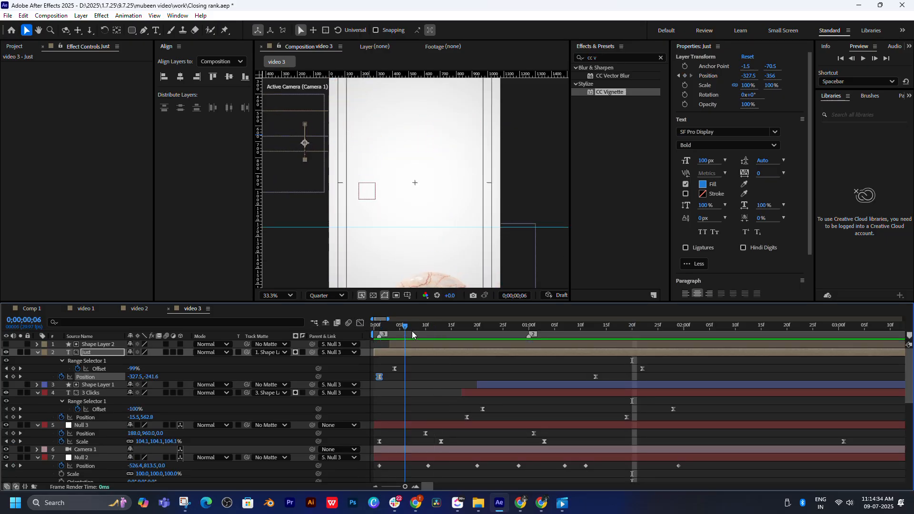
- Enable motion blur on the Just layer and for the video 3 composition, and preview the text reveal
key("k")
left_click(174, 352)
left_click_drag(431, 328, 493, 333)
key("space")
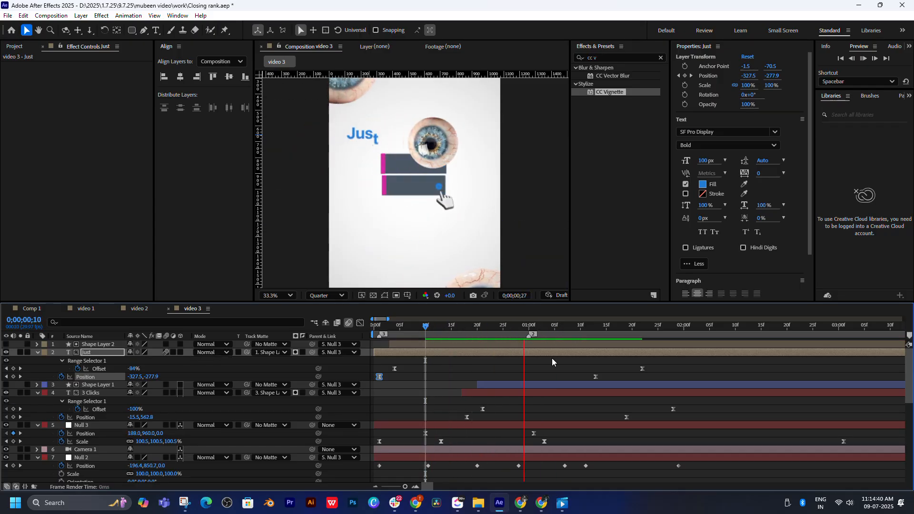
key("space")
- Shift the 3 Clicks layer's first Offset and Position keyframes two frames earlier and enable motion blur on that layer
left_click(524, 393)
left_click(532, 385)
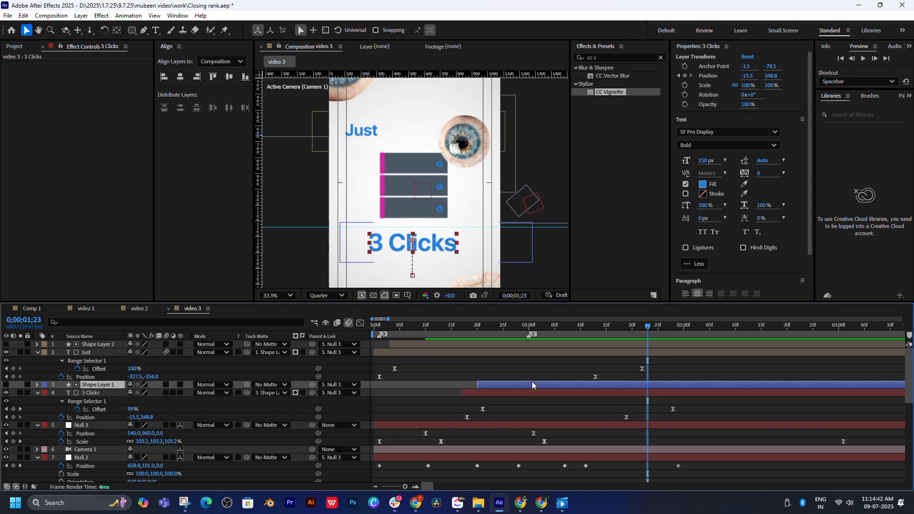
left_click_drag(478, 405, 456, 418)
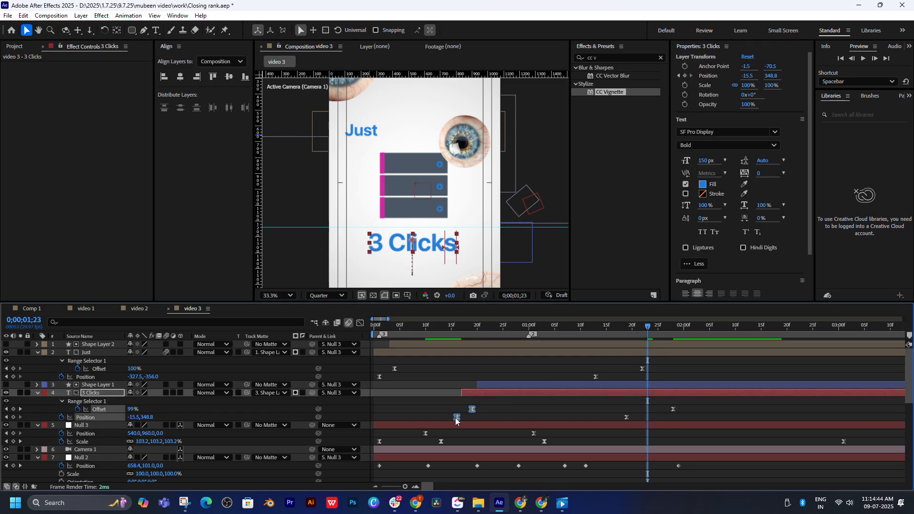
left_click(459, 331)
key("space")
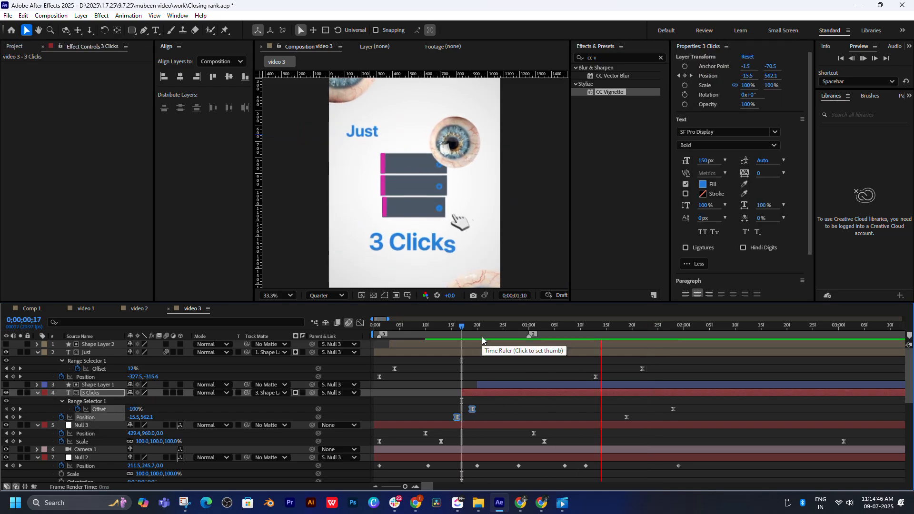
key("space")
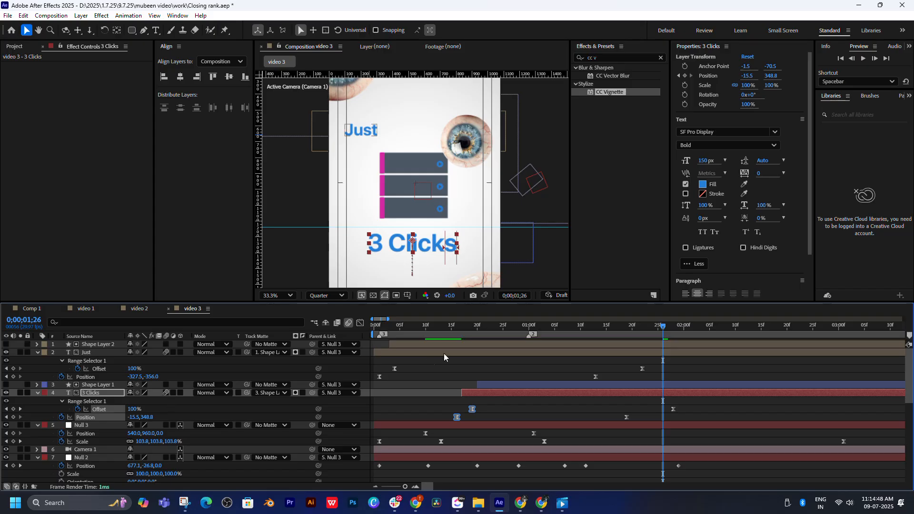
left_click(459, 331)
key("space")
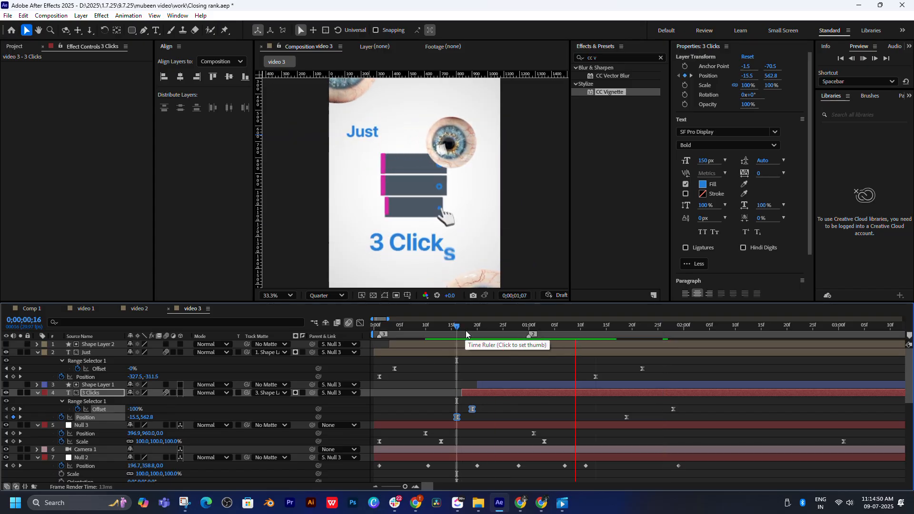
- Select all layers in video 3, enable motion blur on them, and preview the composition from the first frame
left_click(420, 329)
key("ctrl+a")
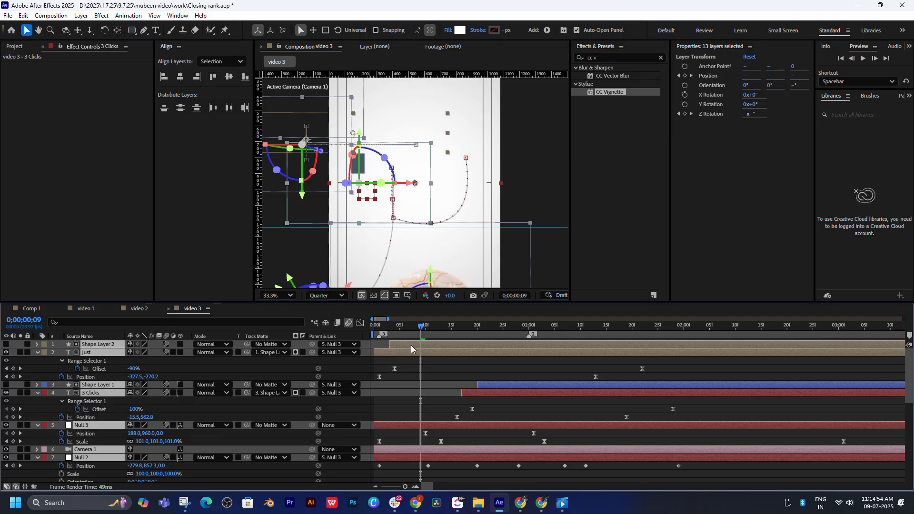
key("Home")
key("space")
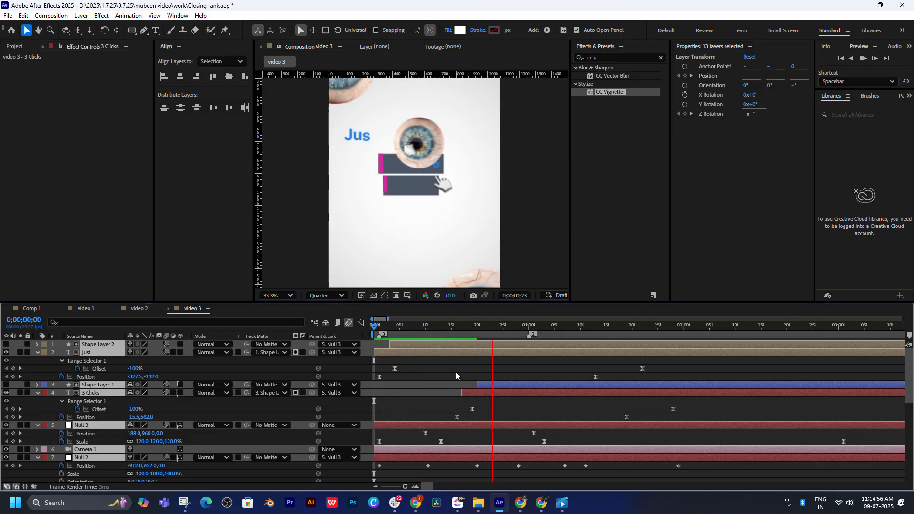
left_click(483, 328)
key("space")
key("Home")
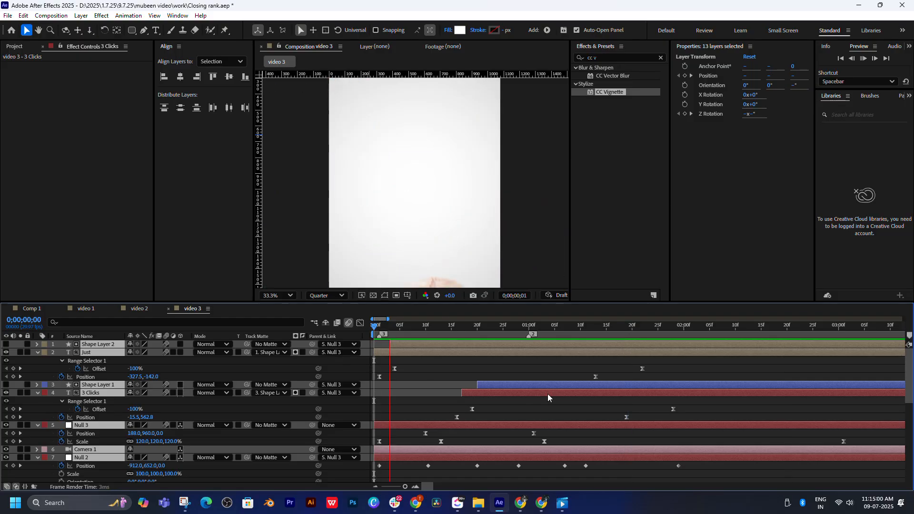
left_click(552, 379)
key("space")
- Change the 3 Clicks text's fill colour to orange FE8500 and preview the animation
left_click_drag(604, 326, 669, 334)
left_click(633, 393)
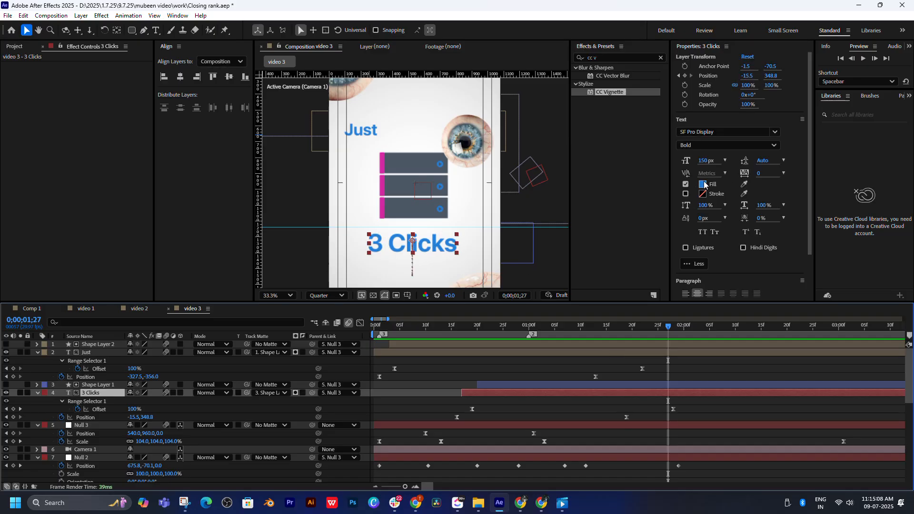
left_click(704, 184)
left_click_drag(648, 190, 511, 288)
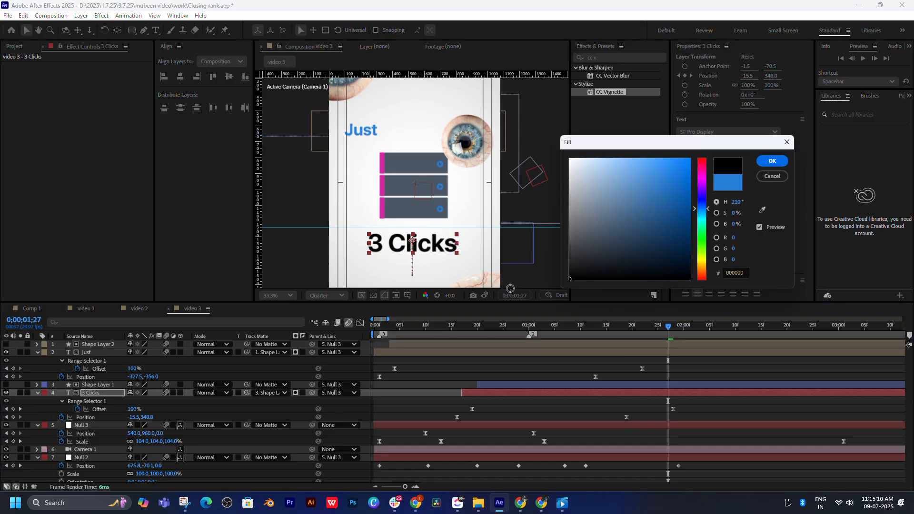
left_click(732, 183)
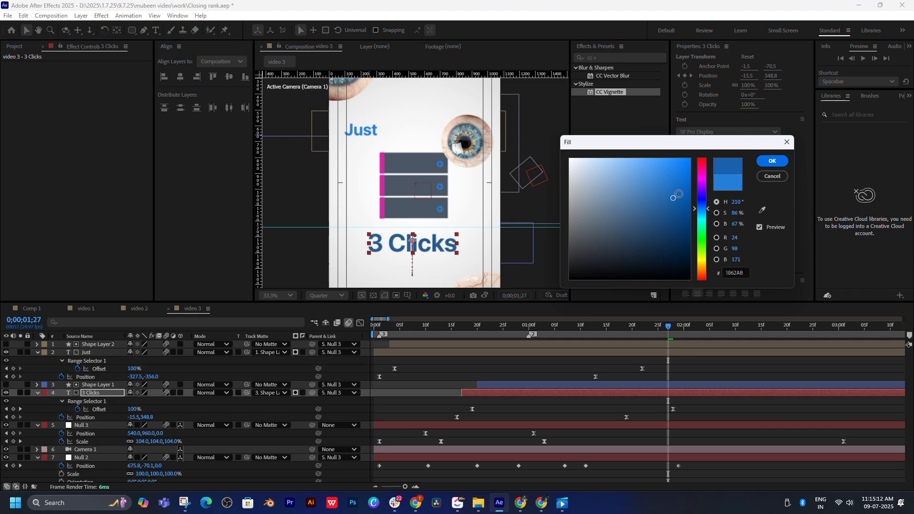
type("FE8500")
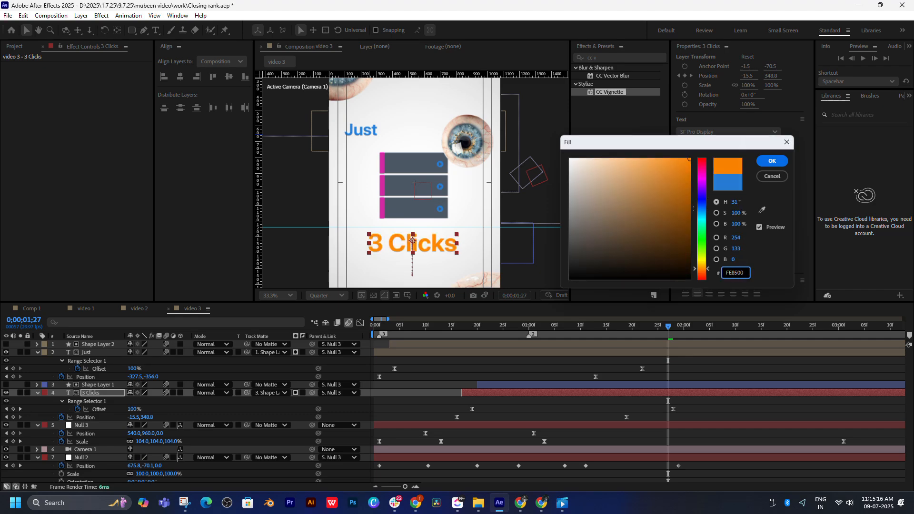
key("Return")
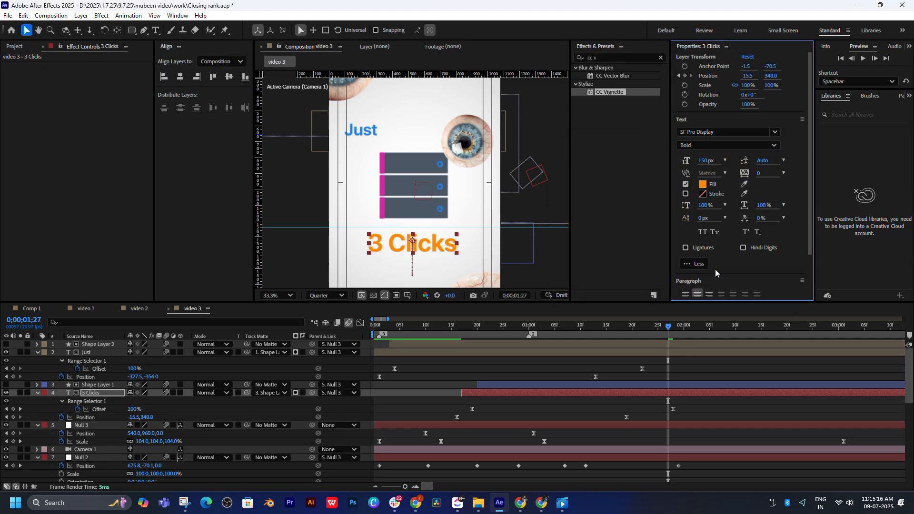
left_click_drag(596, 329, 482, 329)
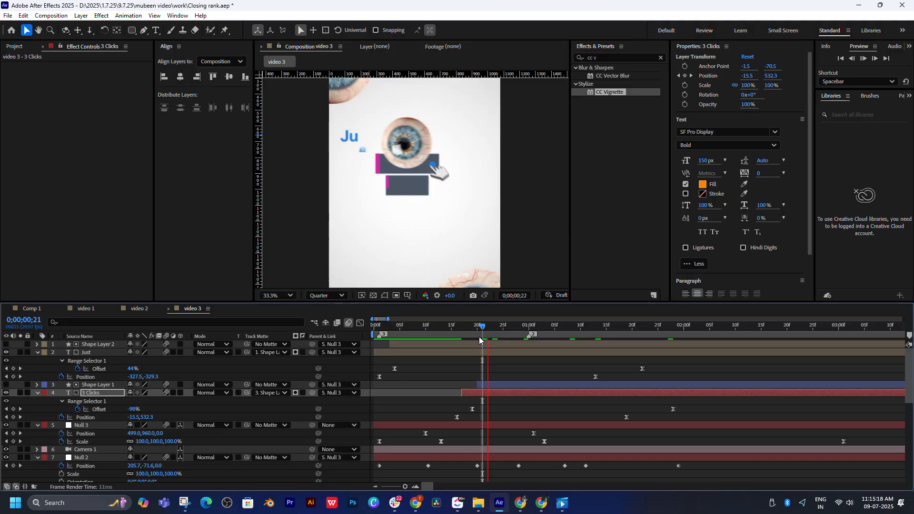
left_click_drag(578, 327, 442, 328)
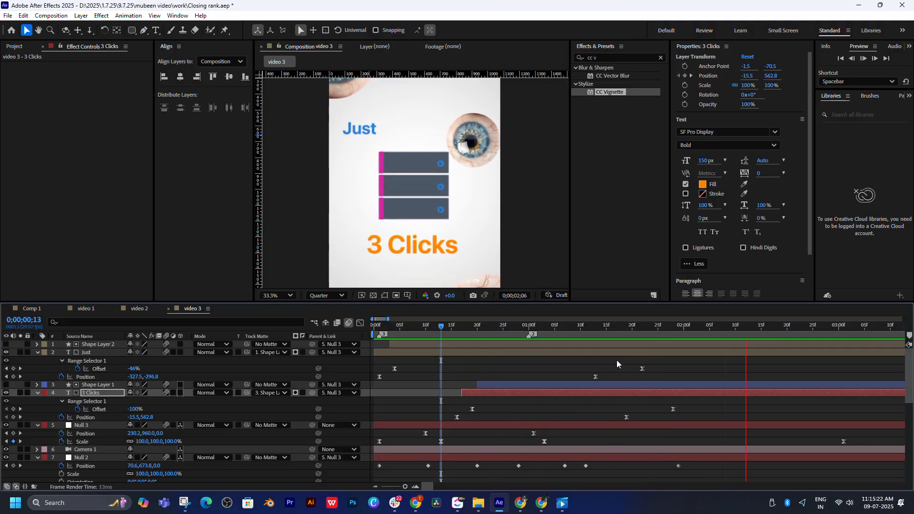
key("space")
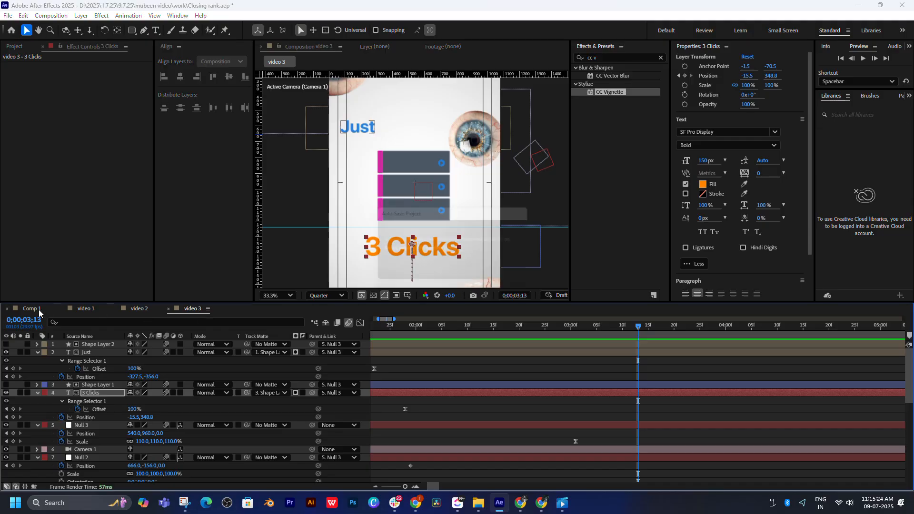
- Add the video 3 composition to Comp 1 above video 2, starting at marker 3, and preview the transition
left_click(30, 310)
left_click_drag(460, 326, 434, 342)
left_click(13, 47)
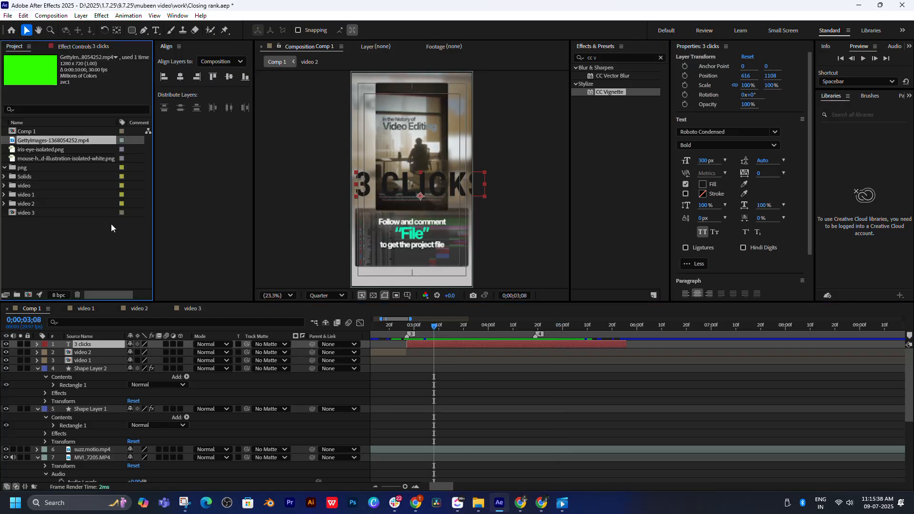
left_click_drag(29, 213, 453, 353)
left_click(441, 326)
key("space")
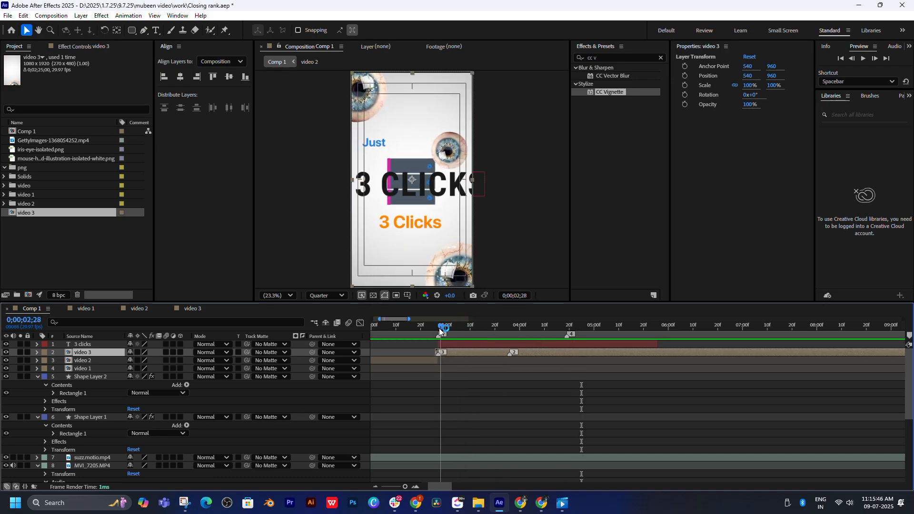
key("space")
key("space")
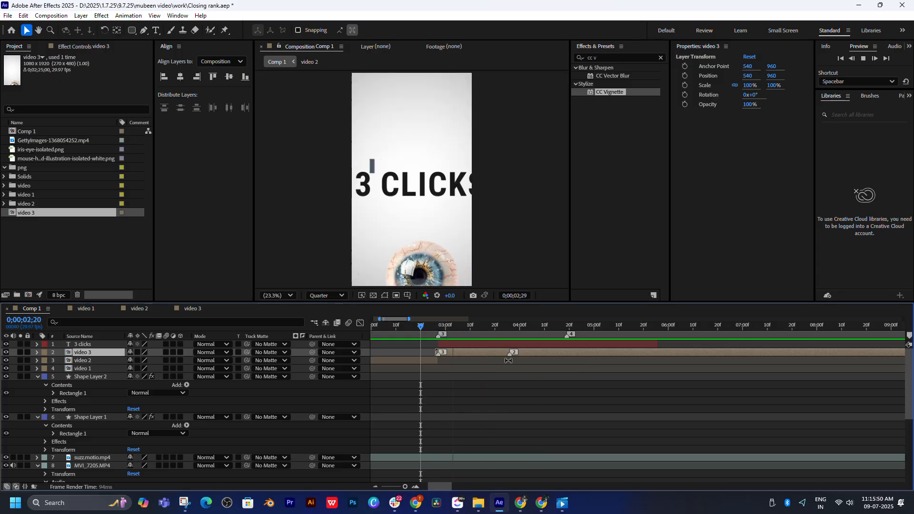
key("space")
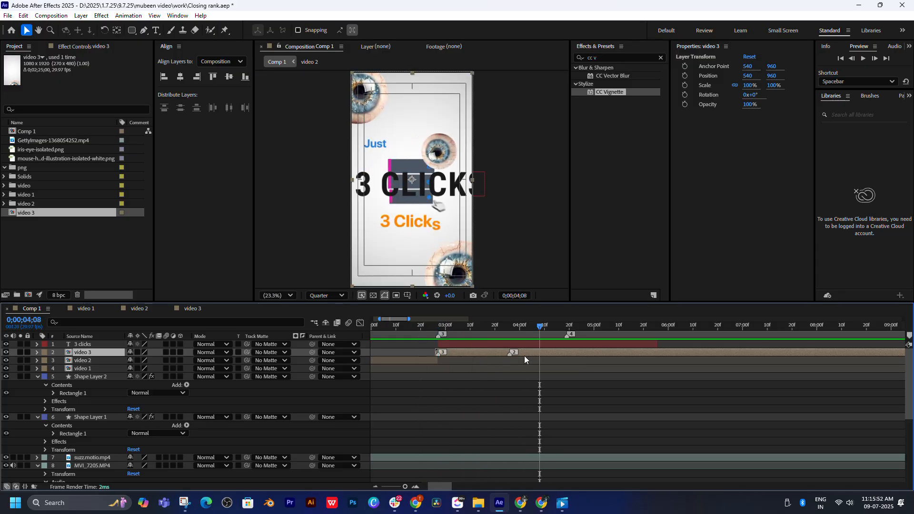
- Open the video 3 composition and preview its opening animation
left_click(193, 308)
left_click(362, 327)
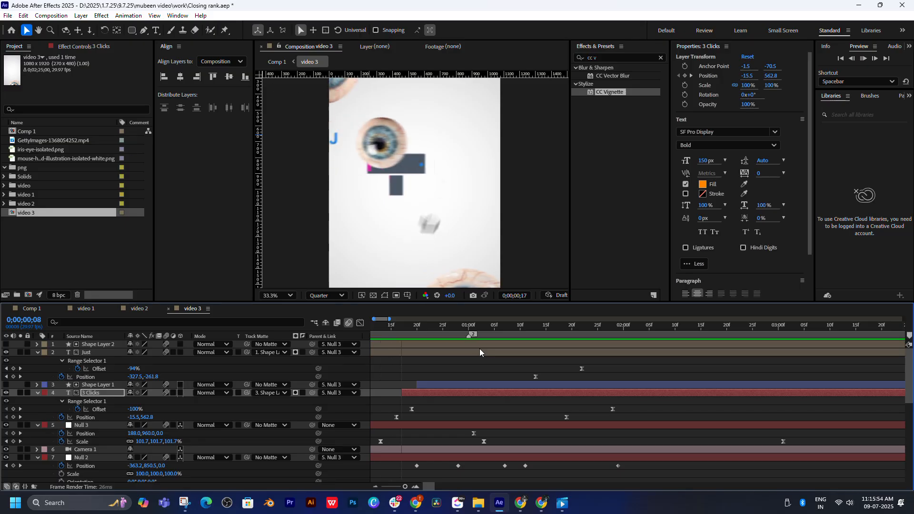
key("space")
scroll(465, 400, "down", 4)
left_click_drag(464, 403, 498, 457)
left_click_drag(464, 325, 427, 337)
key("space")
- Shorten the outgoing ease of Null 3's first Position keyframe in the speed graph and shift that keyframe one frame earlier
left_click_drag(460, 383, 376, 407)
left_click(492, 382)
scroll(492, 404, "up", 1)
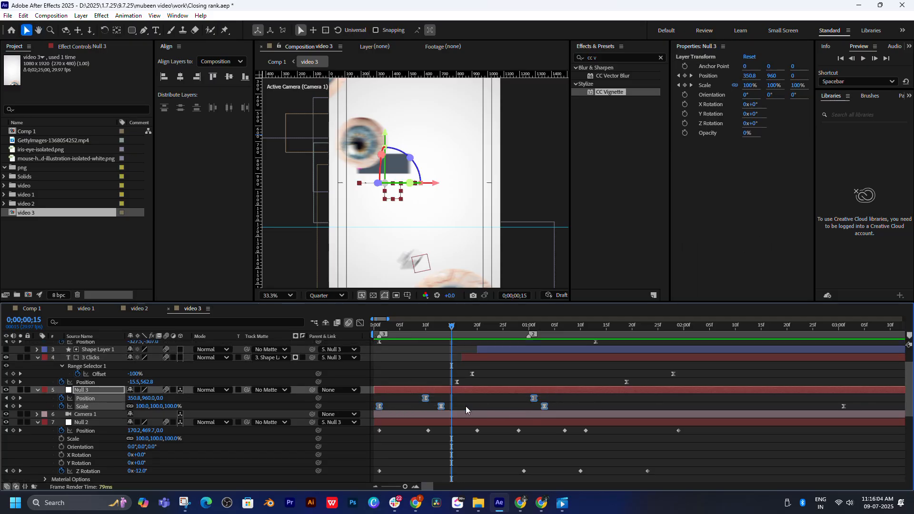
left_click(451, 403)
left_click_drag(547, 396, 401, 399)
left_click(361, 323)
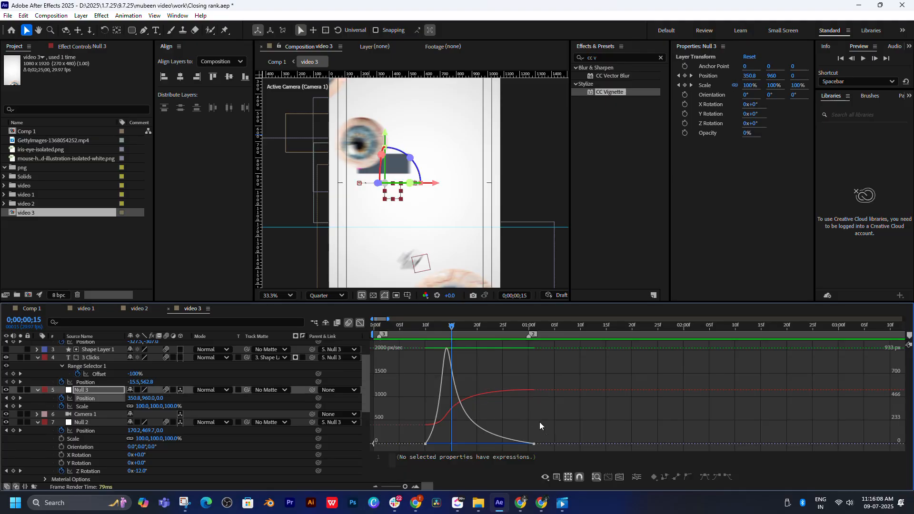
left_click(435, 444)
left_click_drag(441, 447, 430, 430)
left_click(359, 324)
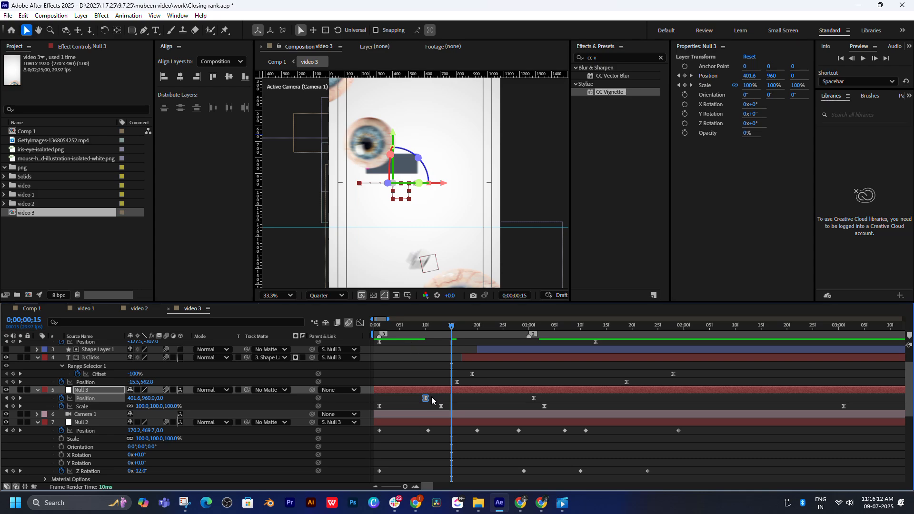
left_click_drag(431, 399, 421, 400)
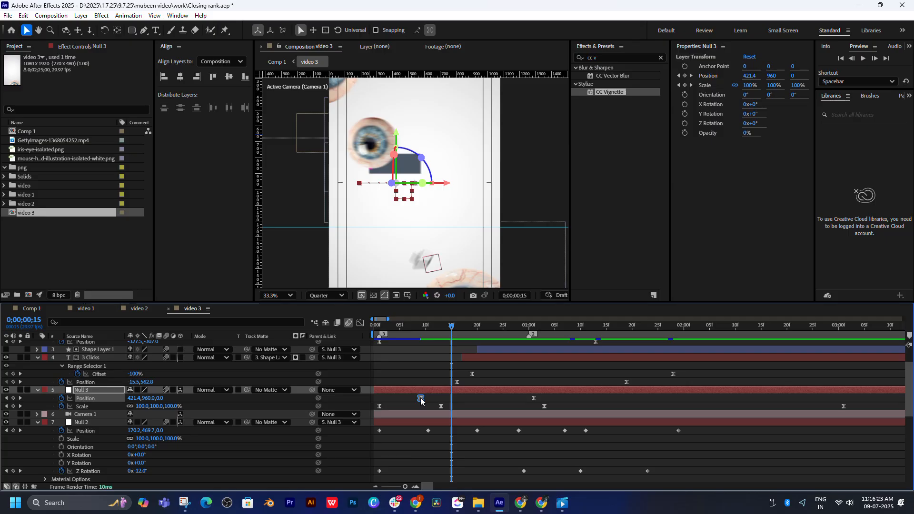
- Check the speed graph of Null 3's first two Scale keyframes and preview video 3 from the first frame
left_click_drag(450, 403, 359, 409)
left_click(360, 324)
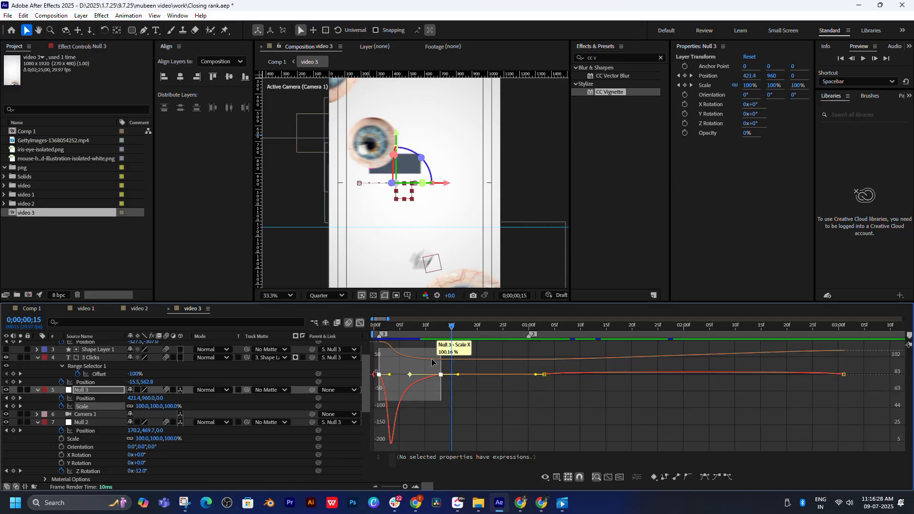
left_click(359, 324)
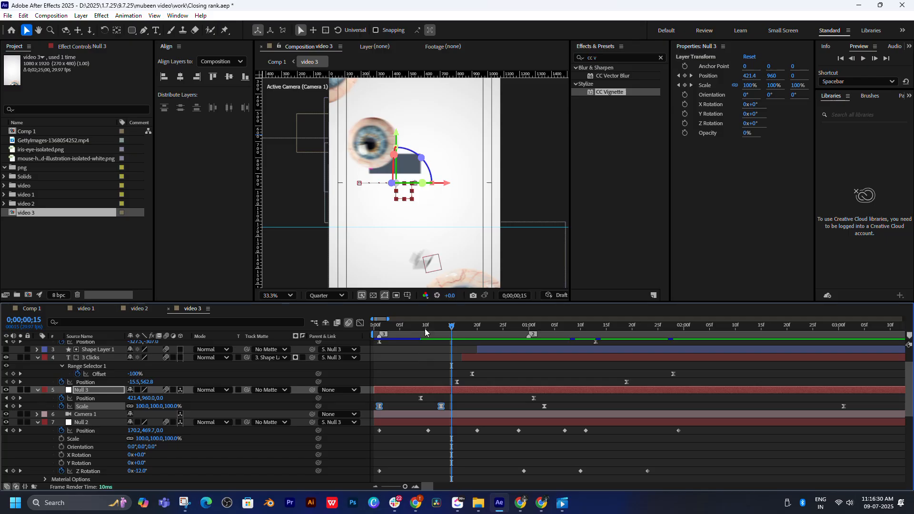
key("Home")
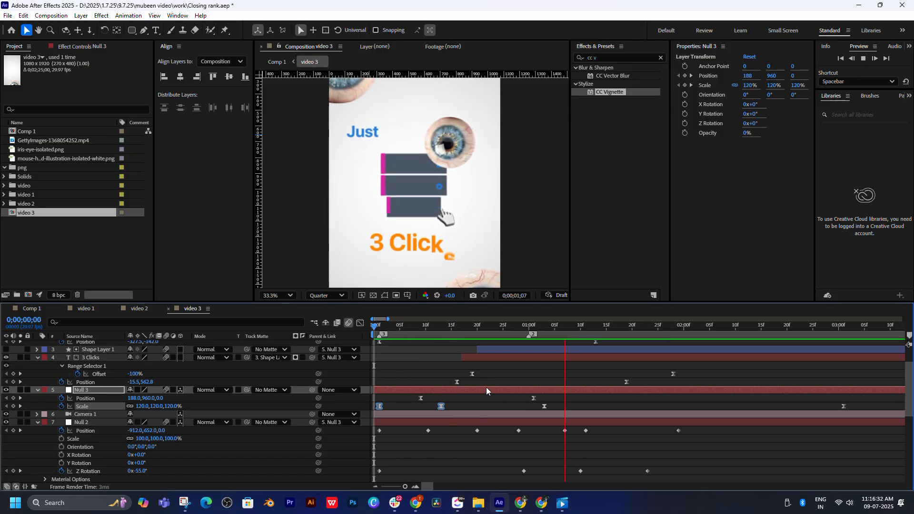
key("space")
key("space")
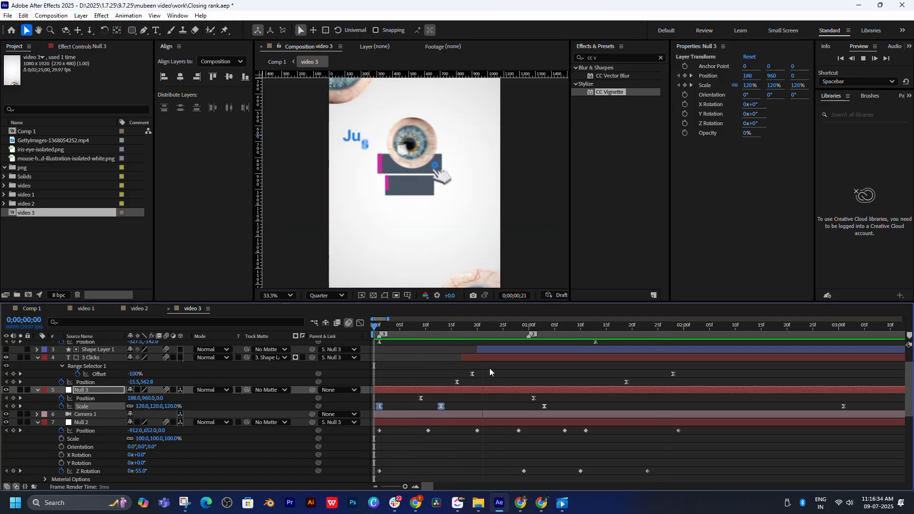
left_click(446, 326)
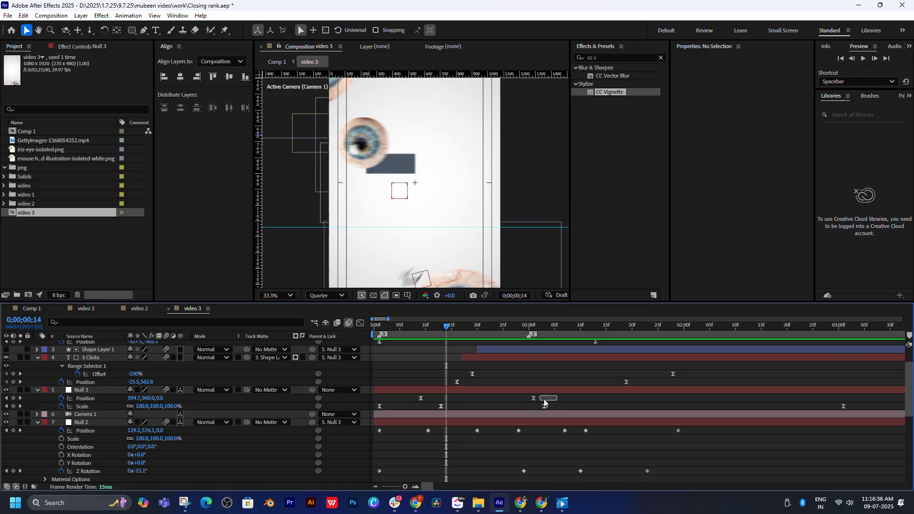
- Shift Null 3's Position keyframes and third Scale keyframe three frames later, move its second Scale keyframe to frame 18, and preview
left_click_drag(544, 399, 467, 406)
key("F2")
left_click_drag(446, 328, 411, 342)
key("space")
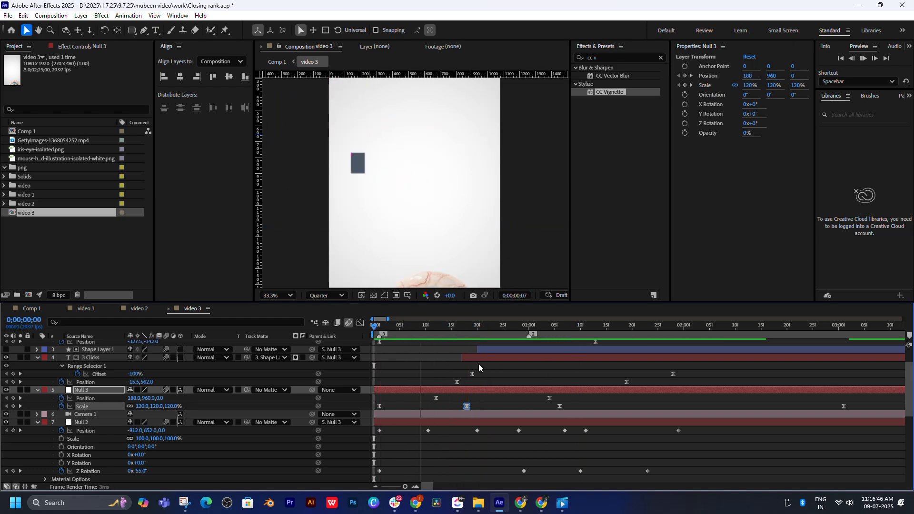
- Shift Null 3's last Position keyframe and third Scale keyframe six frames later and preview the result
left_click_drag(570, 396, 590, 406)
key("space")
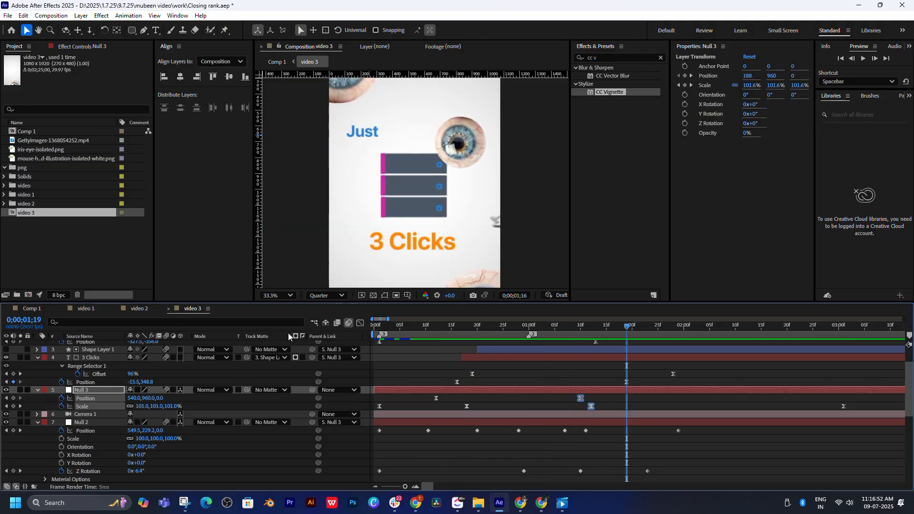
key("space")
- Return to Comp 1 and preview the transition from video 2 into video 3 around marker 3
left_click(38, 309)
key("space")
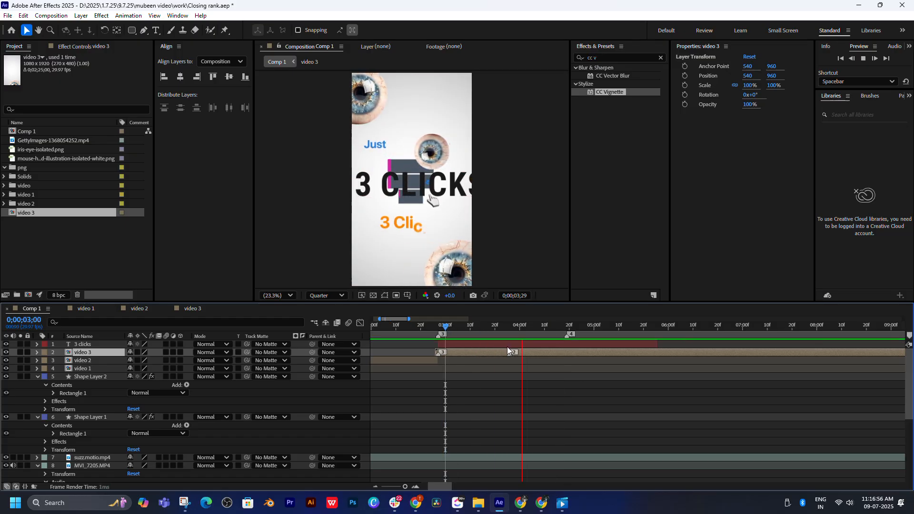
left_click_drag(490, 327, 389, 333)
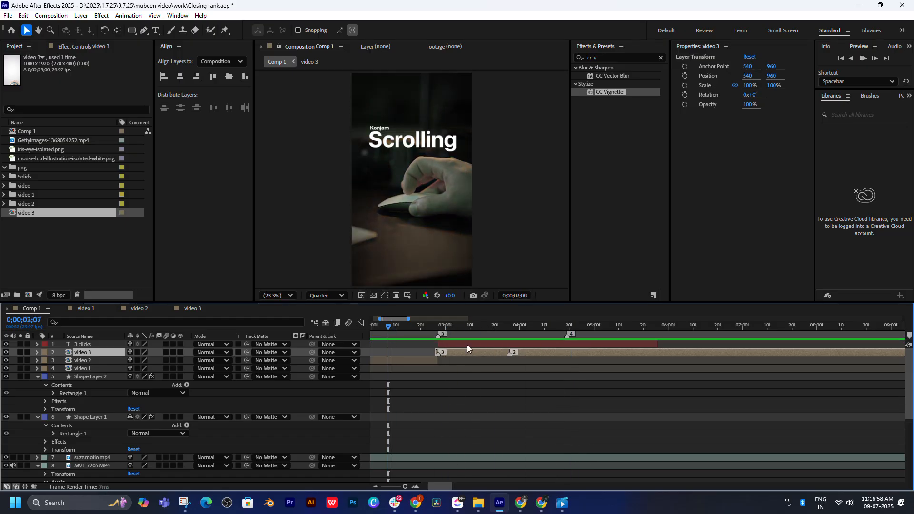
key("space")
left_click(424, 325)
key("space")
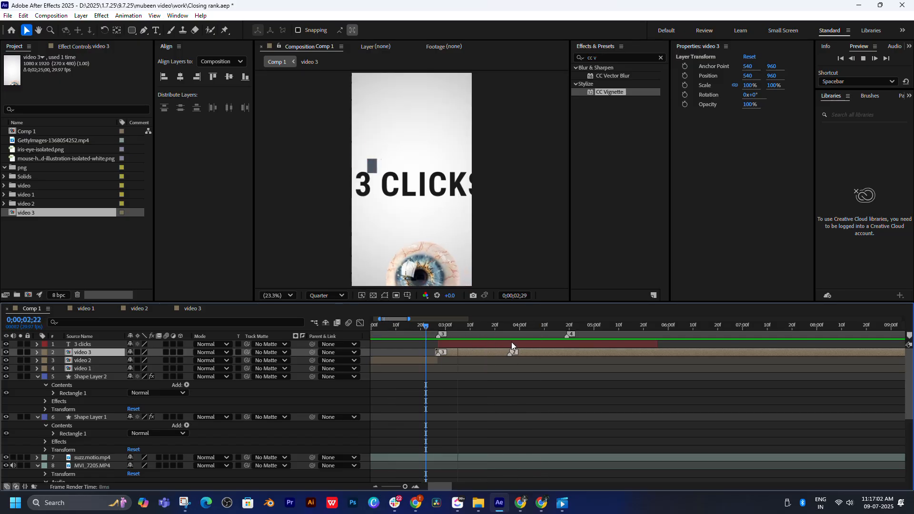
mouse_move(445, 327)
left_mouse_down()
mouse_move(436, 325)
mouse_move(481, 327)
mouse_move(446, 327)
left_mouse_up()
key("space")
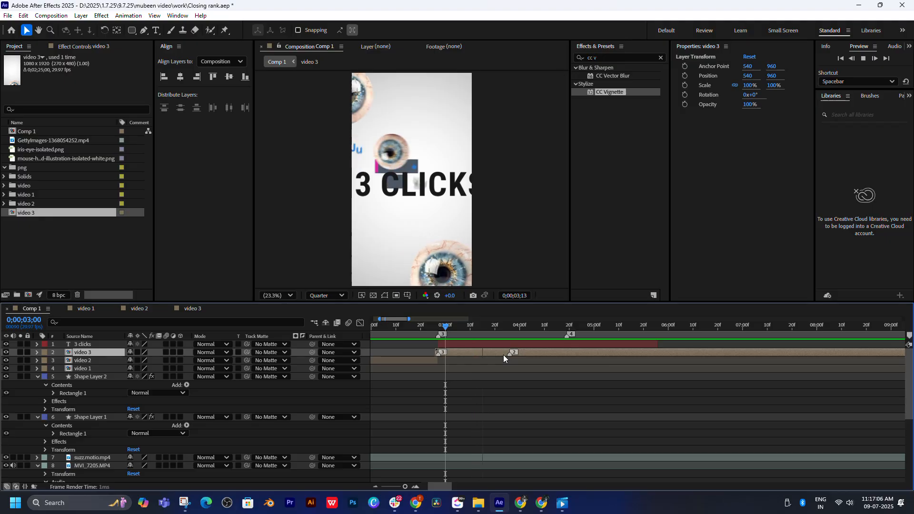
key("space")
left_click_drag(452, 328, 487, 328)
- Hide the 3 clicks placeholder text layer in Comp 1 and preview the video 3 section from marker 3
left_click(477, 345)
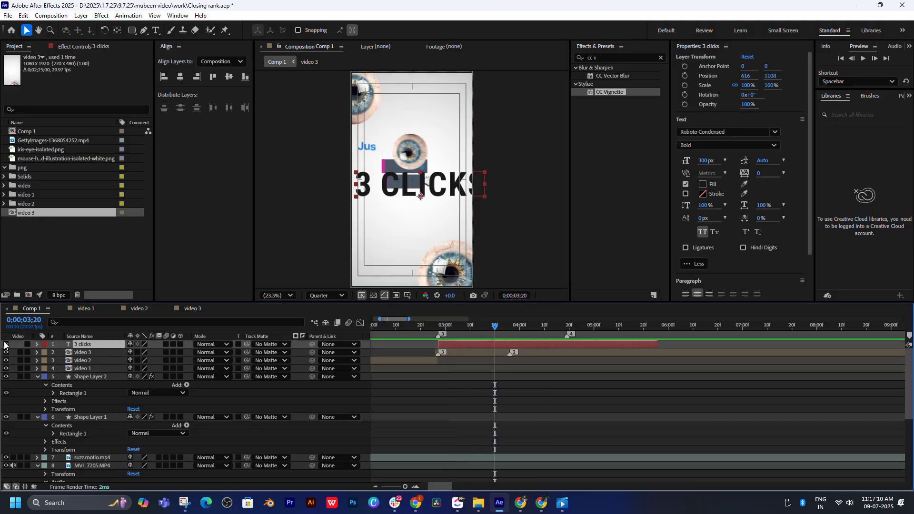
left_click(435, 331)
key("space")
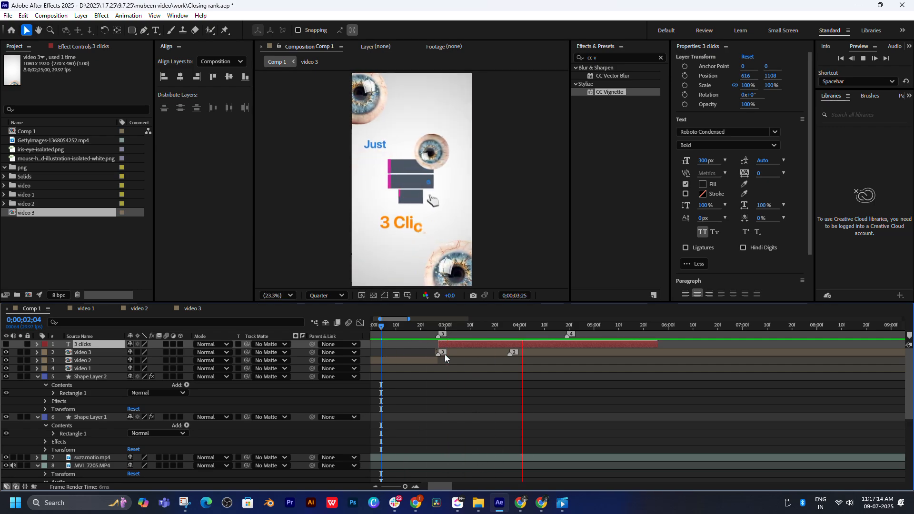
key("space")
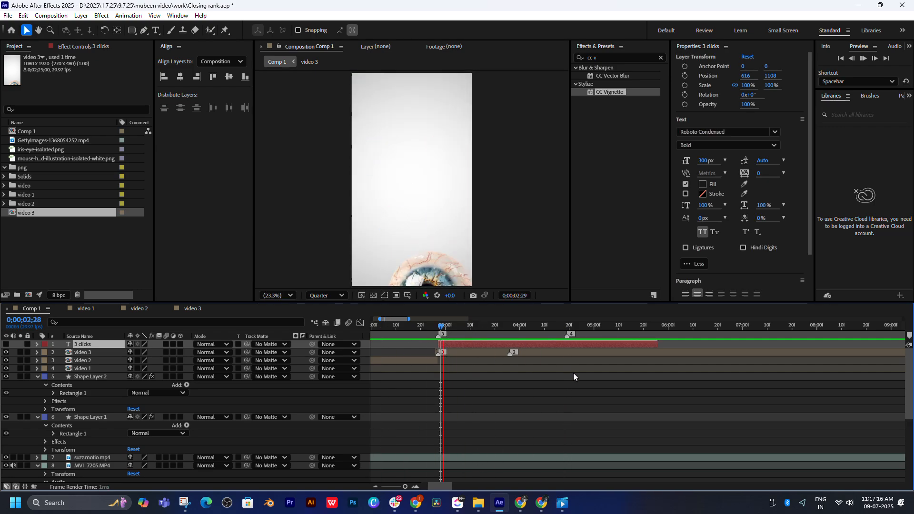
key("space")
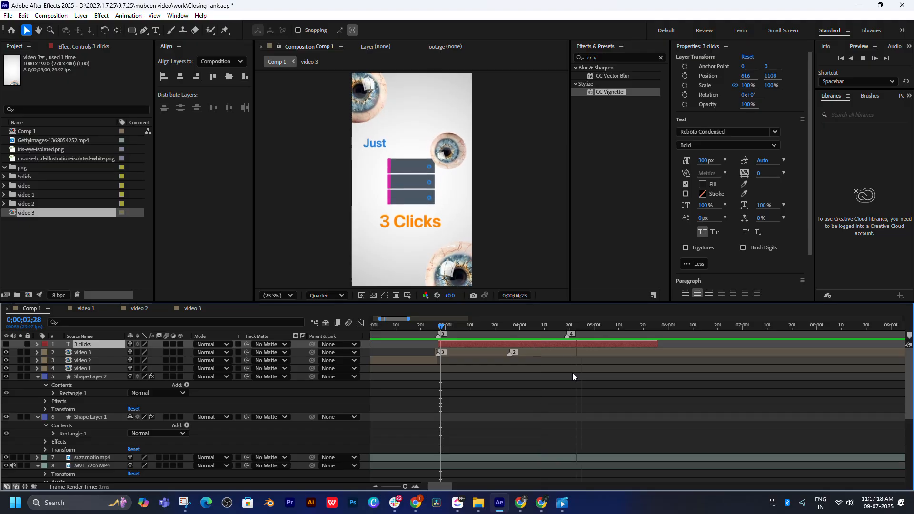
key("space")
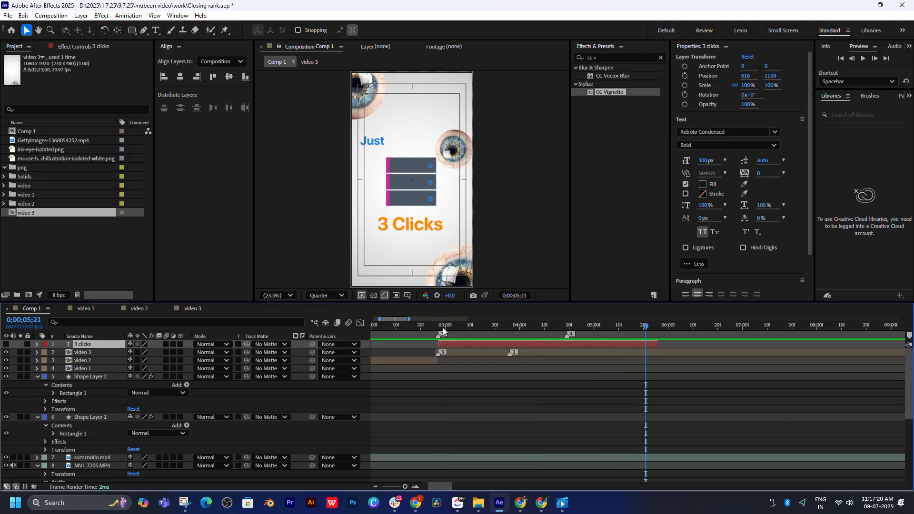
left_click(444, 332)
key("space")
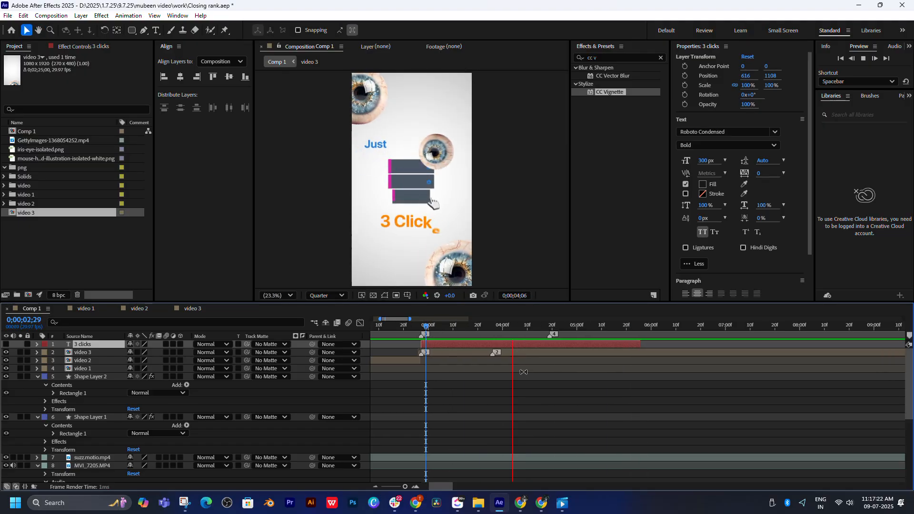
key("space")
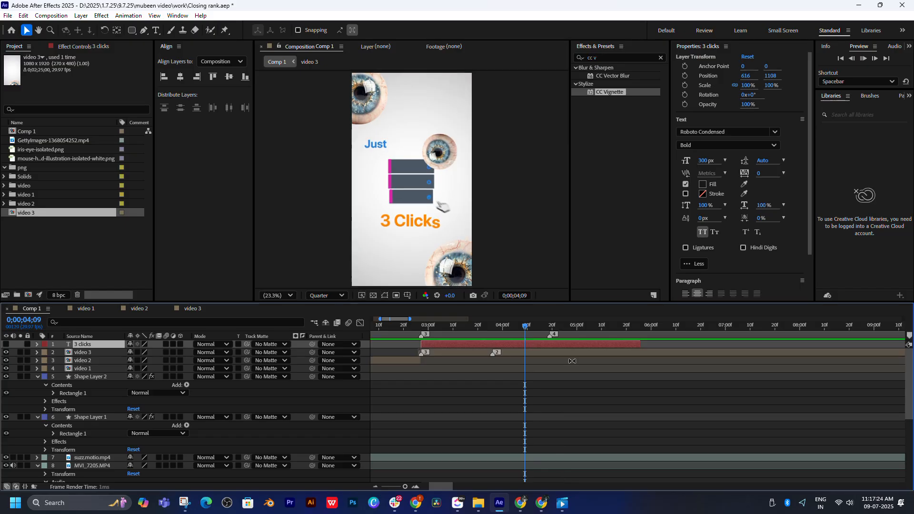
- Trim the end of the video 3 layer to marker 4 and delete the 3 clicks placeholder text layer
scroll(548, 361, "right", 2)
left_click(501, 326)
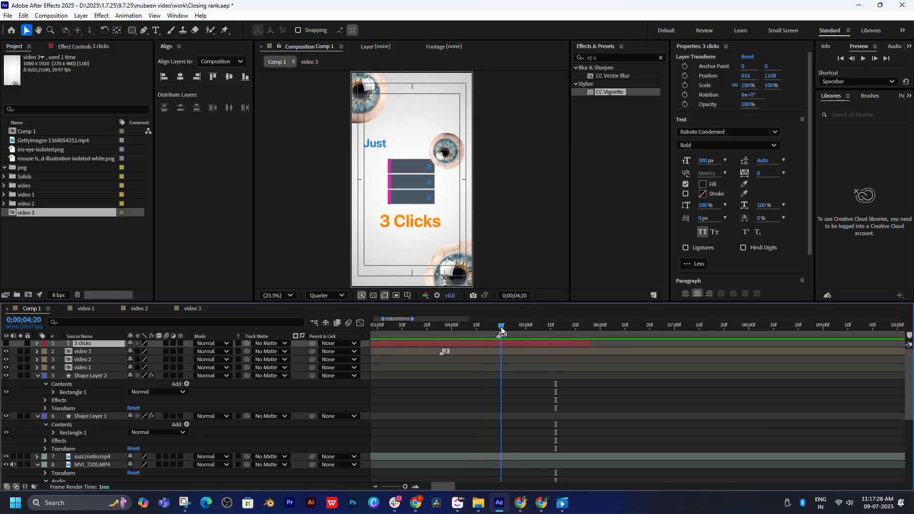
left_click(515, 353)
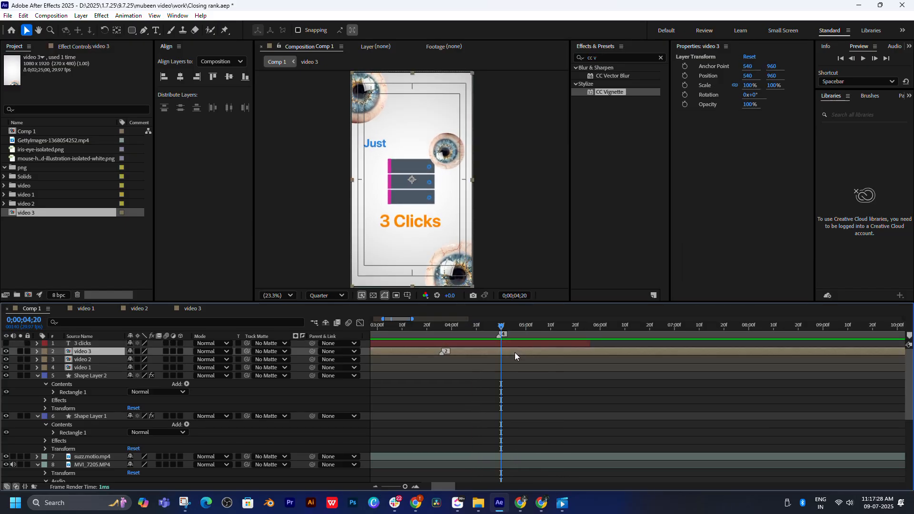
key("ctrl+z")
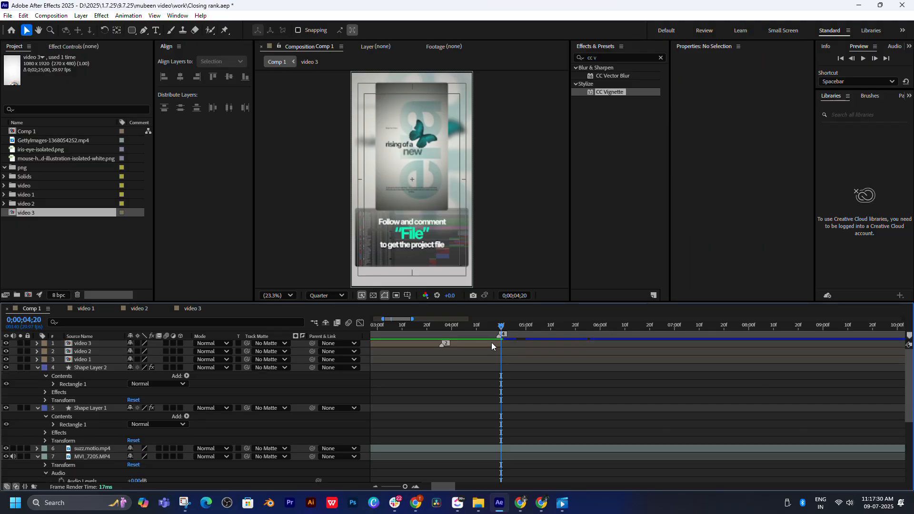
- Preview Comp 1 from the first frame through marker 4
left_click_drag(485, 325, 408, 327)
left_click_drag(435, 390, 612, 393)
left_click_drag(467, 328, 413, 327)
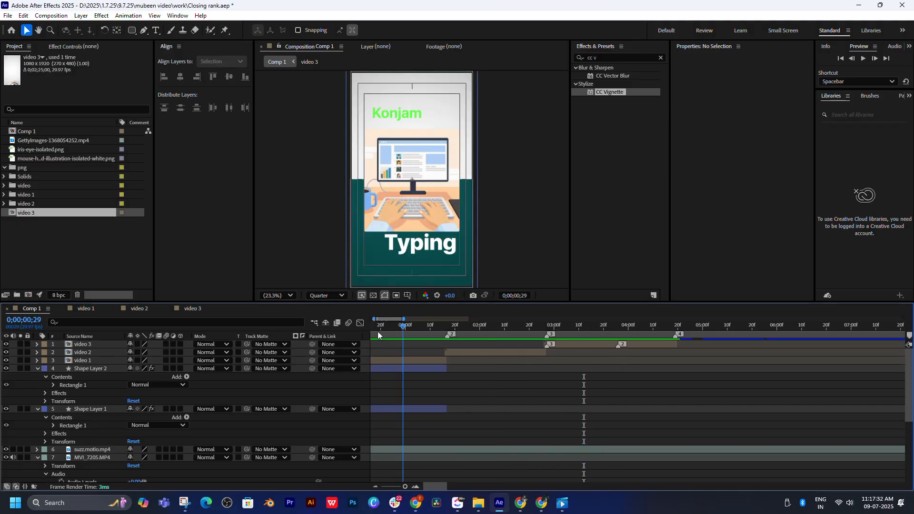
key("Home")
key("space")
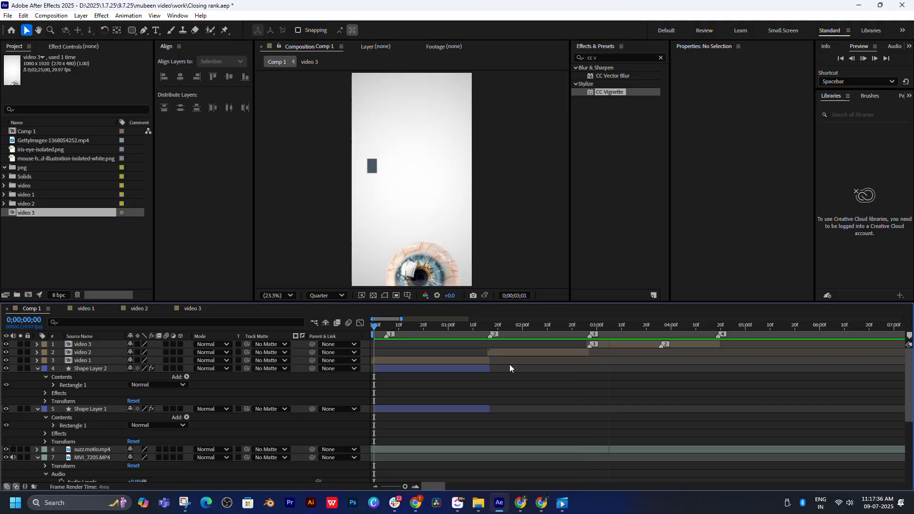
key("space")
left_click_drag(520, 364, 472, 378)
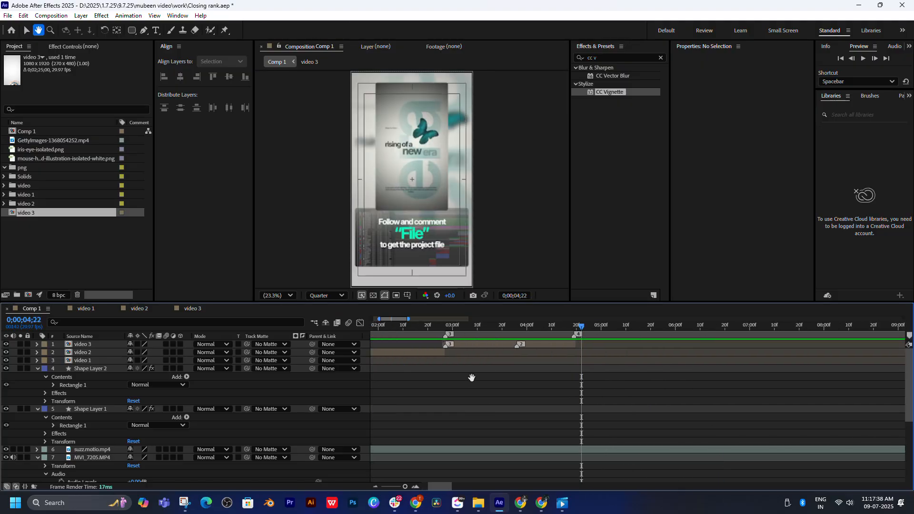
- Replay the video 3 section of Comp 1, including the transition from video 2
left_click(470, 326)
key("space")
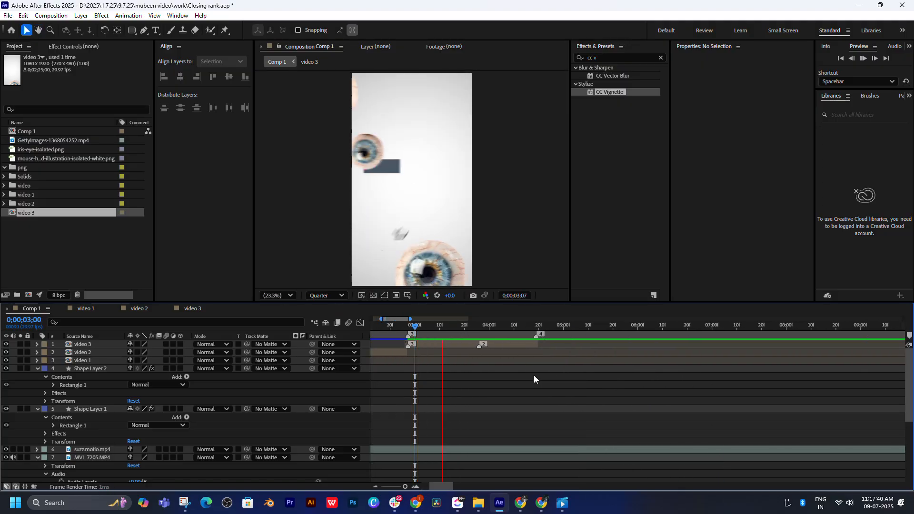
left_click(437, 326)
key("space")
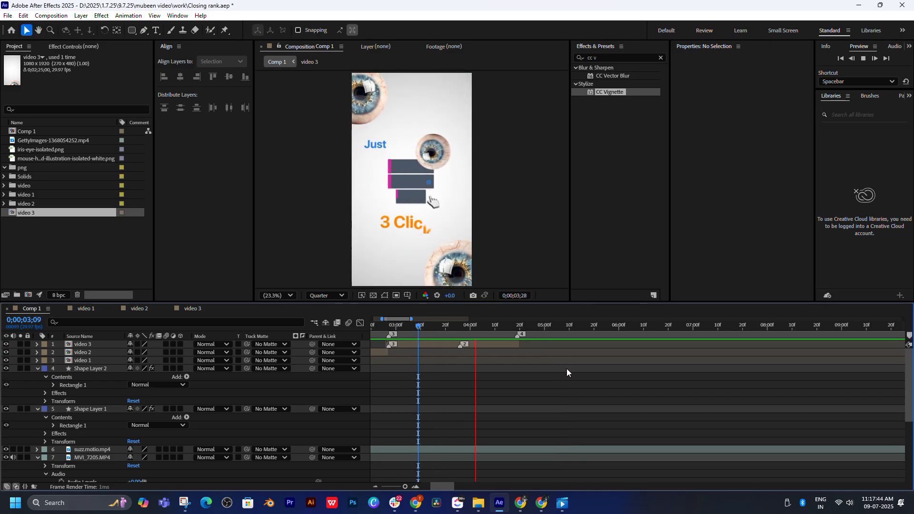
left_click_drag(435, 330, 383, 333)
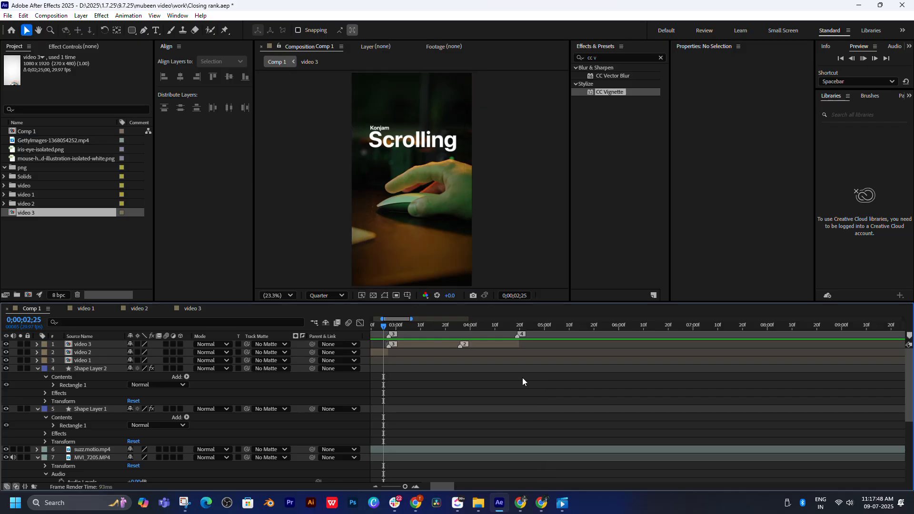
key("space")
key("space")
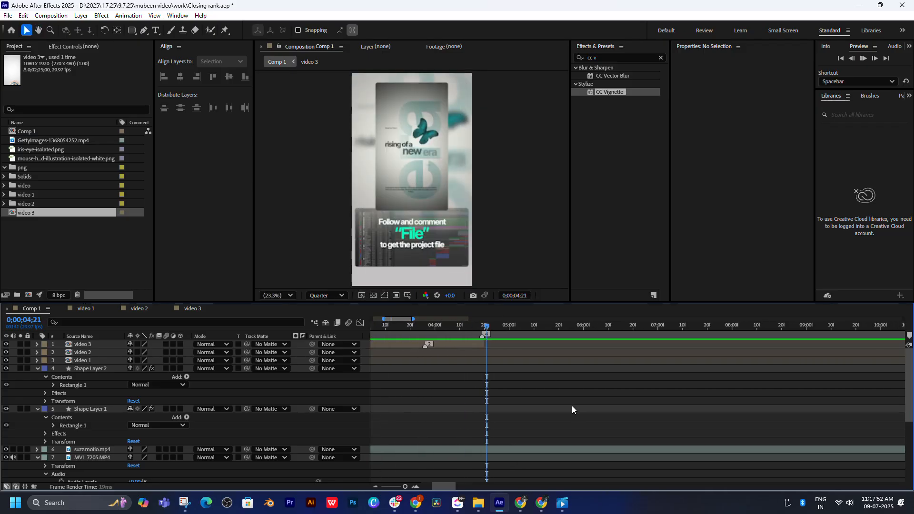
- Preview the cut at marker 4 from video 3 to the underlying footage and the section that follows
key("space")
left_click(439, 325)
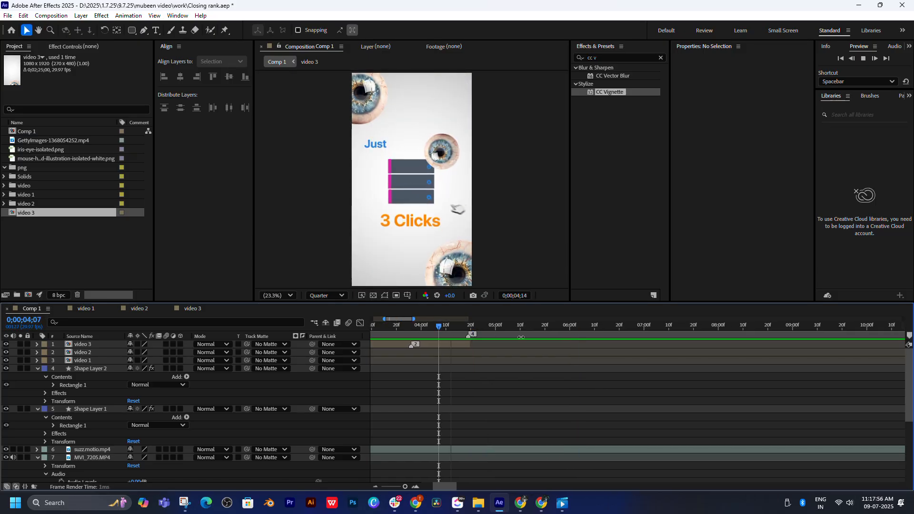
left_click_drag(450, 326, 545, 330)
key("space")
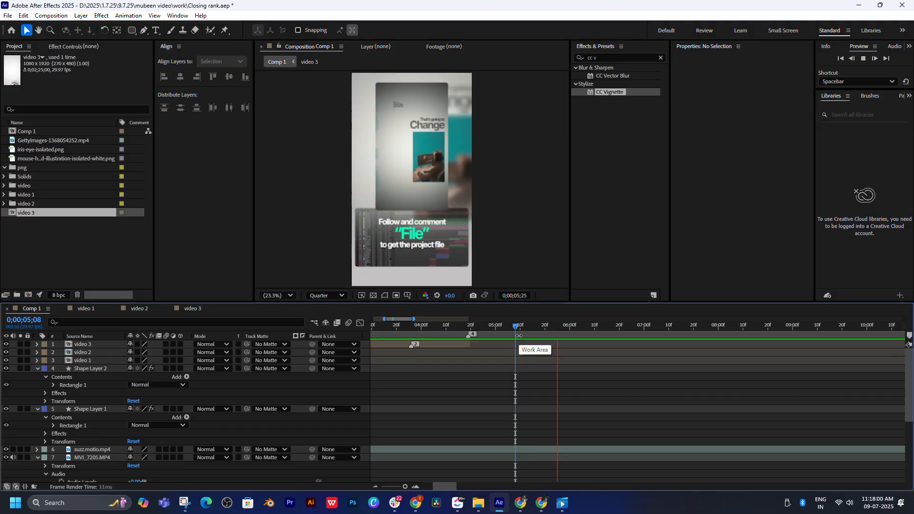